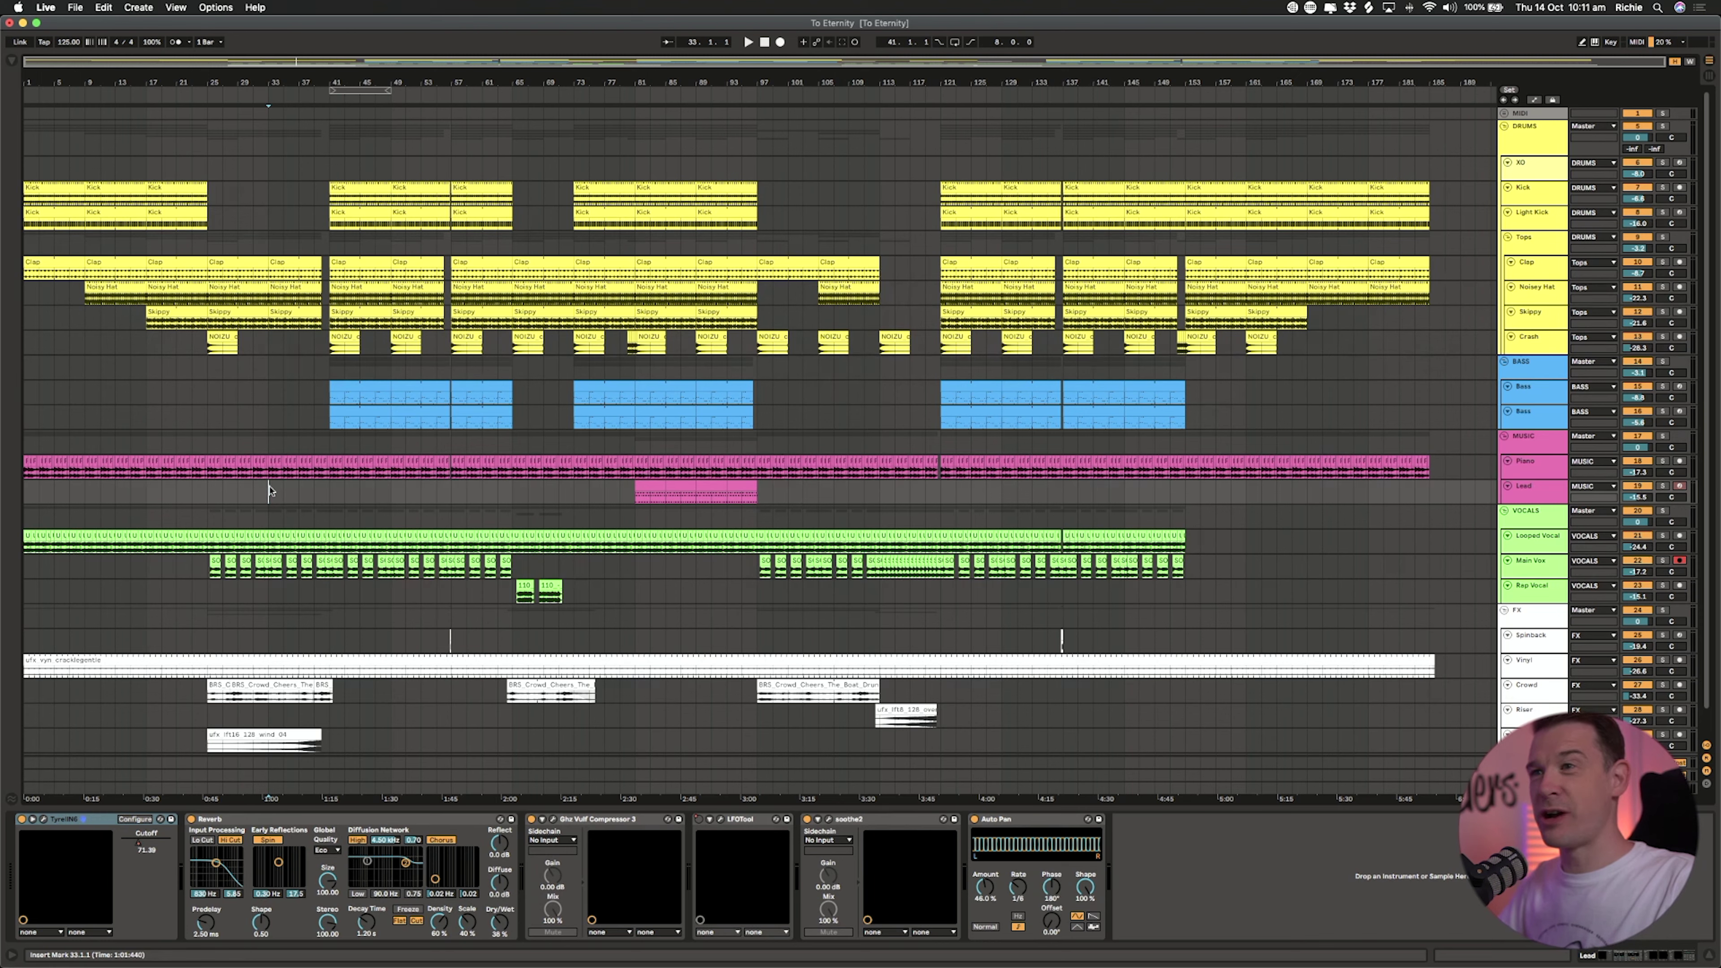
Step: Play the arrangement and examine the individual chopped clips on the Piano track, ending on the chop at bar 25
key(space)
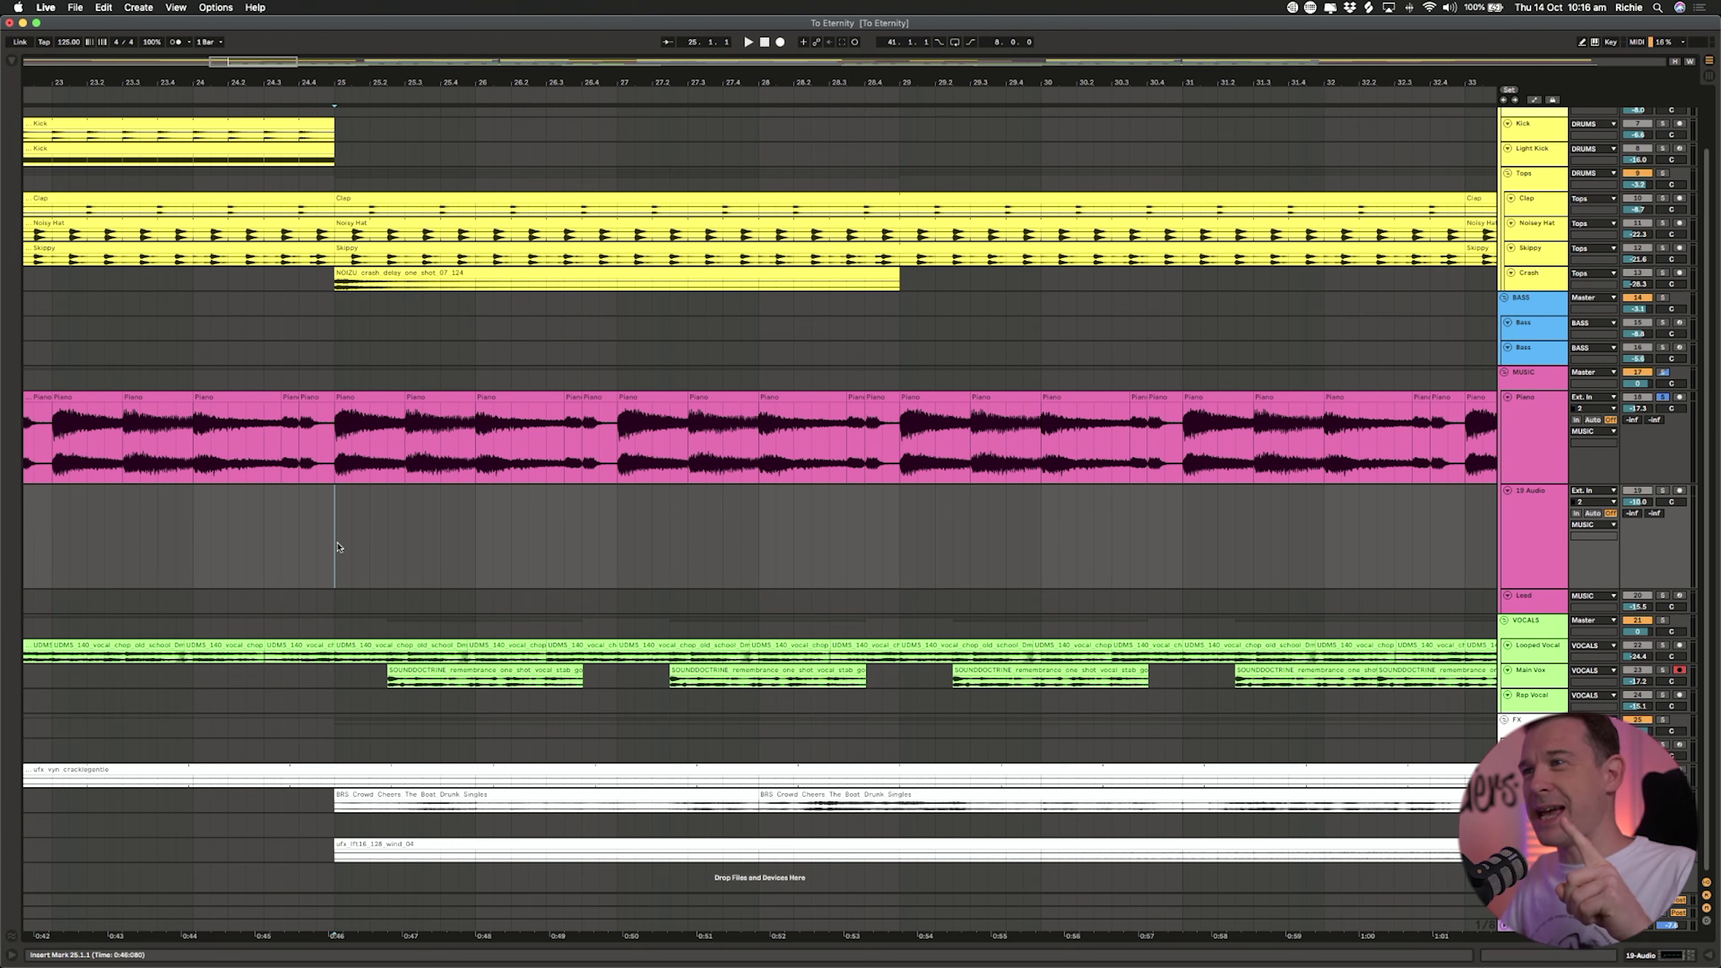
click(338, 450)
click(366, 396)
click(449, 396)
click(520, 396)
click(573, 396)
click(605, 395)
click(667, 394)
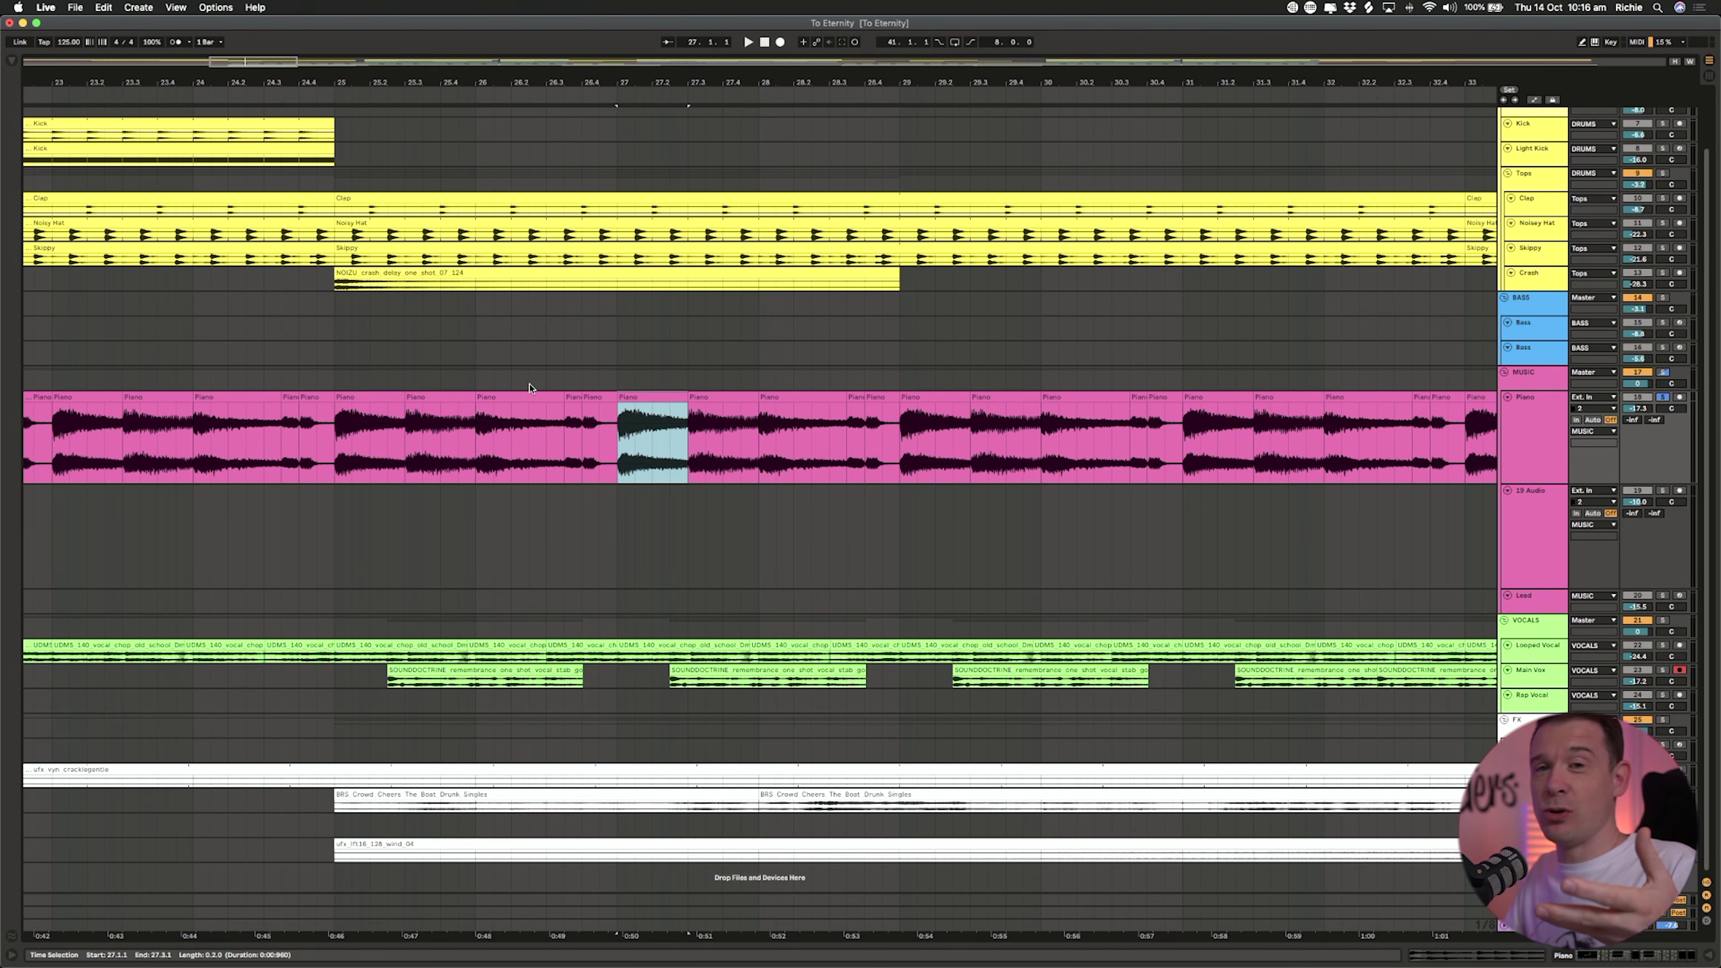
click(368, 394)
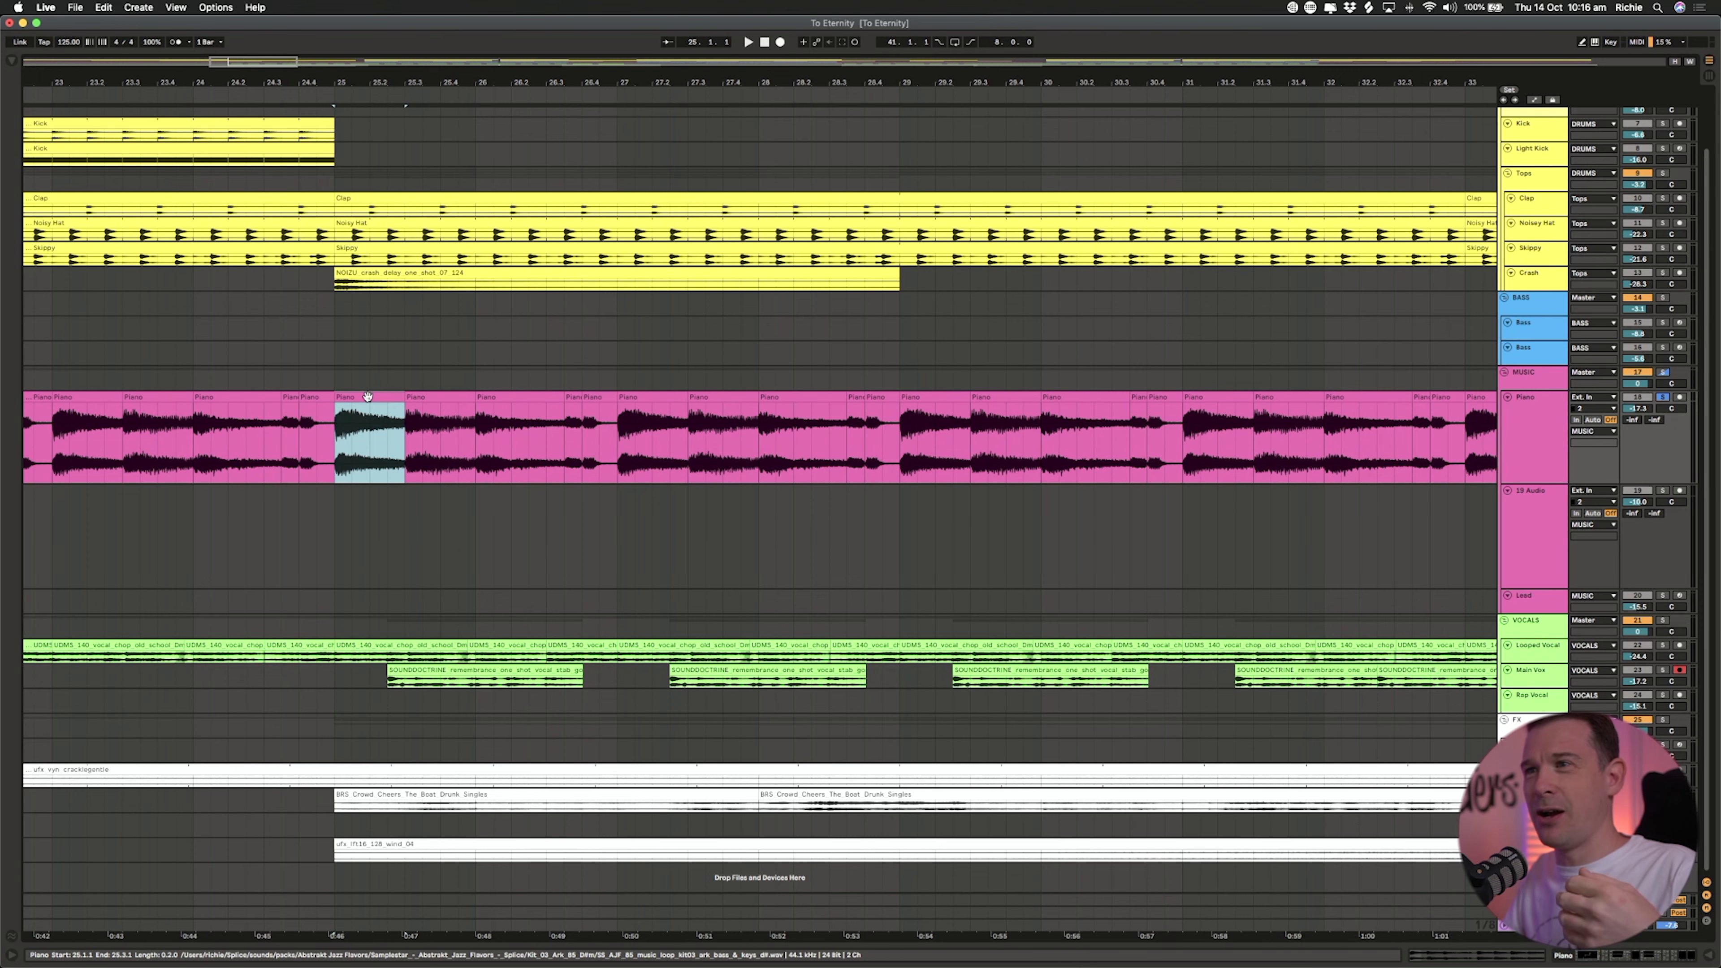
Step: Open the Piano clip at bar 25 in the clip view and locate its source sample in the browser
double_click(368, 396)
click(166, 607)
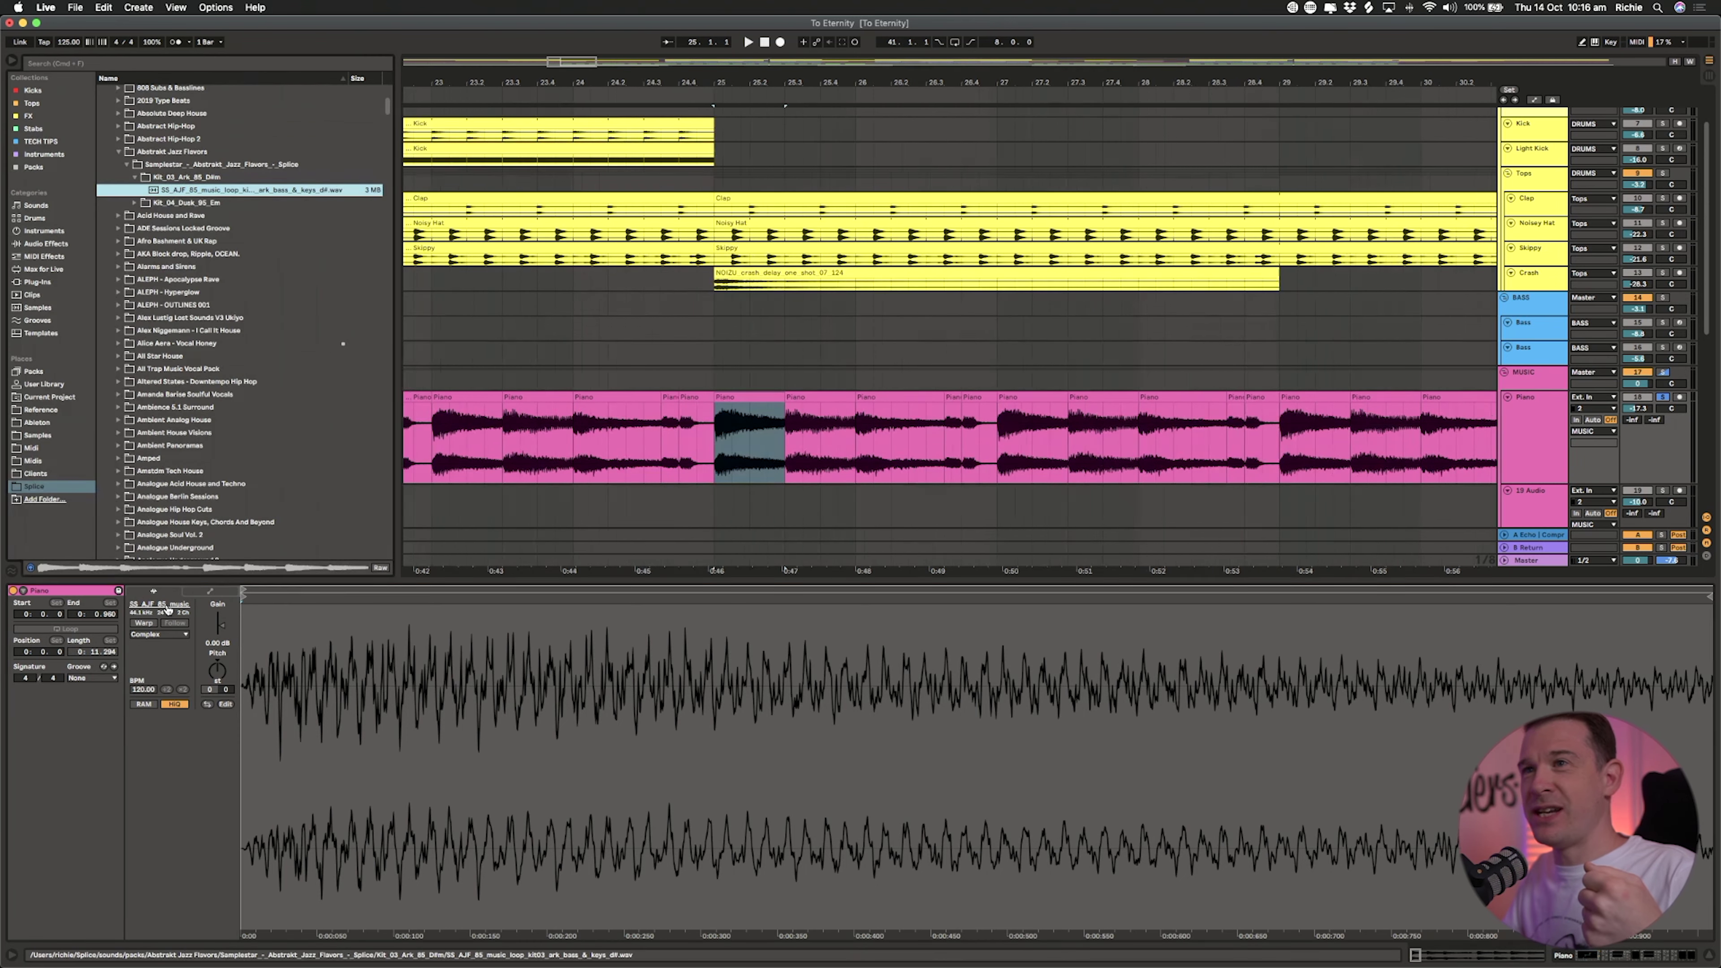
scroll(232, 203, up, 3)
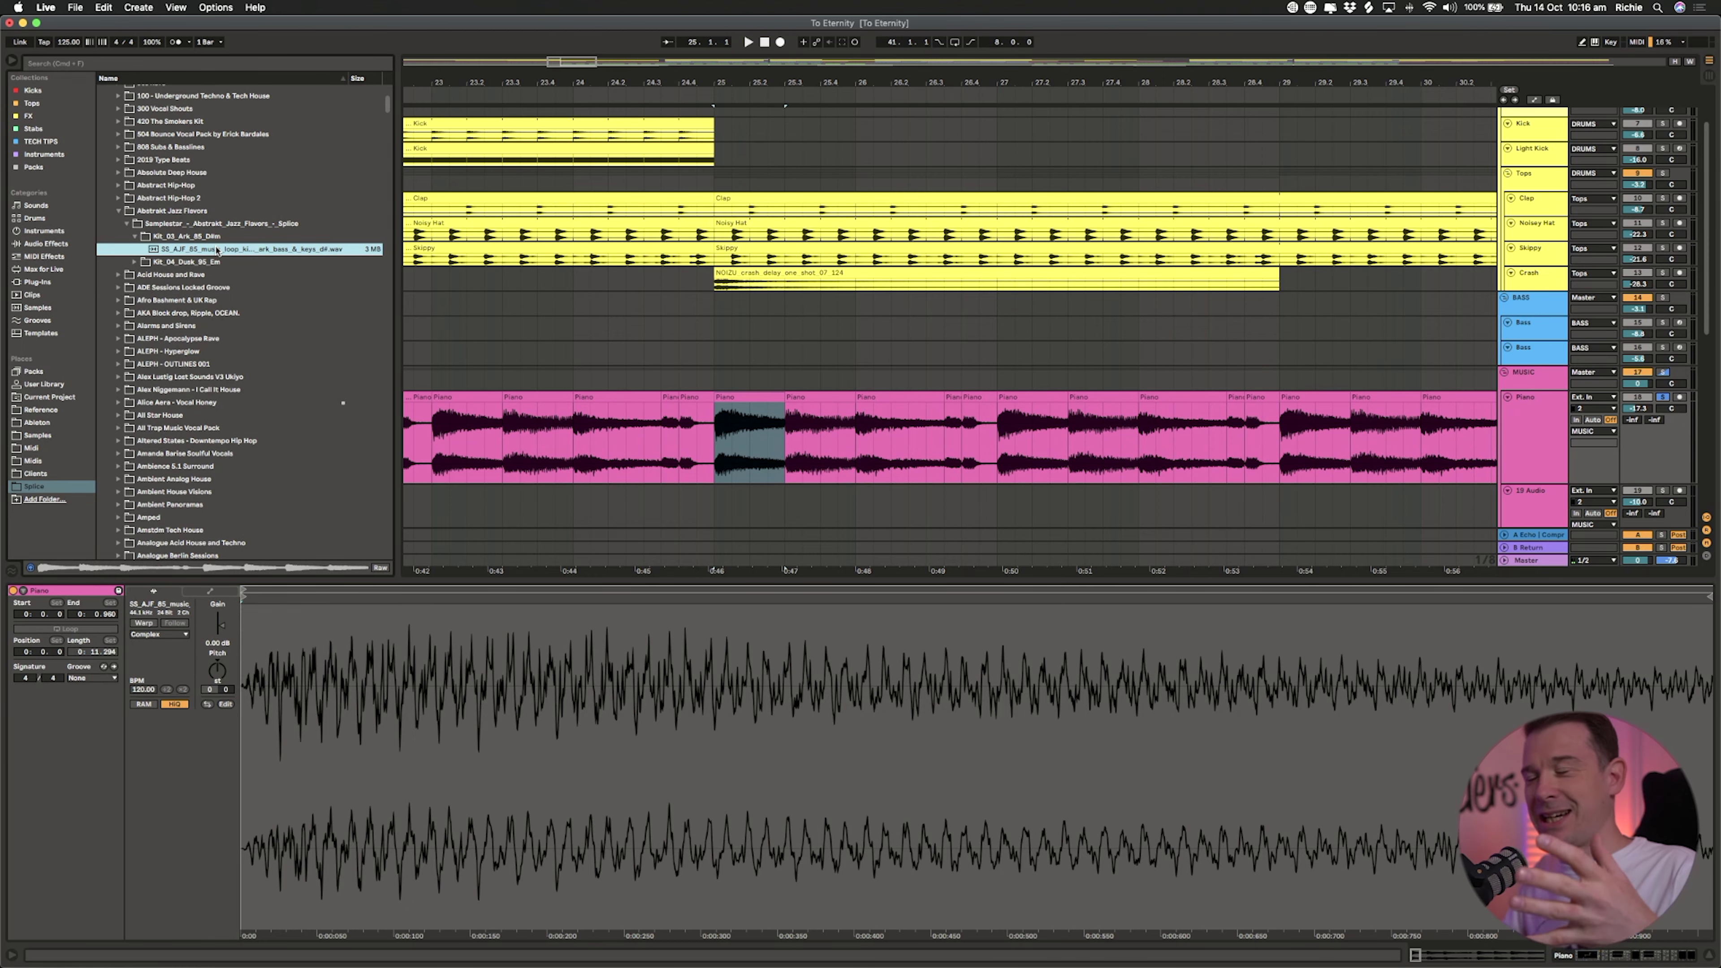
scroll(472, 264, down, 5)
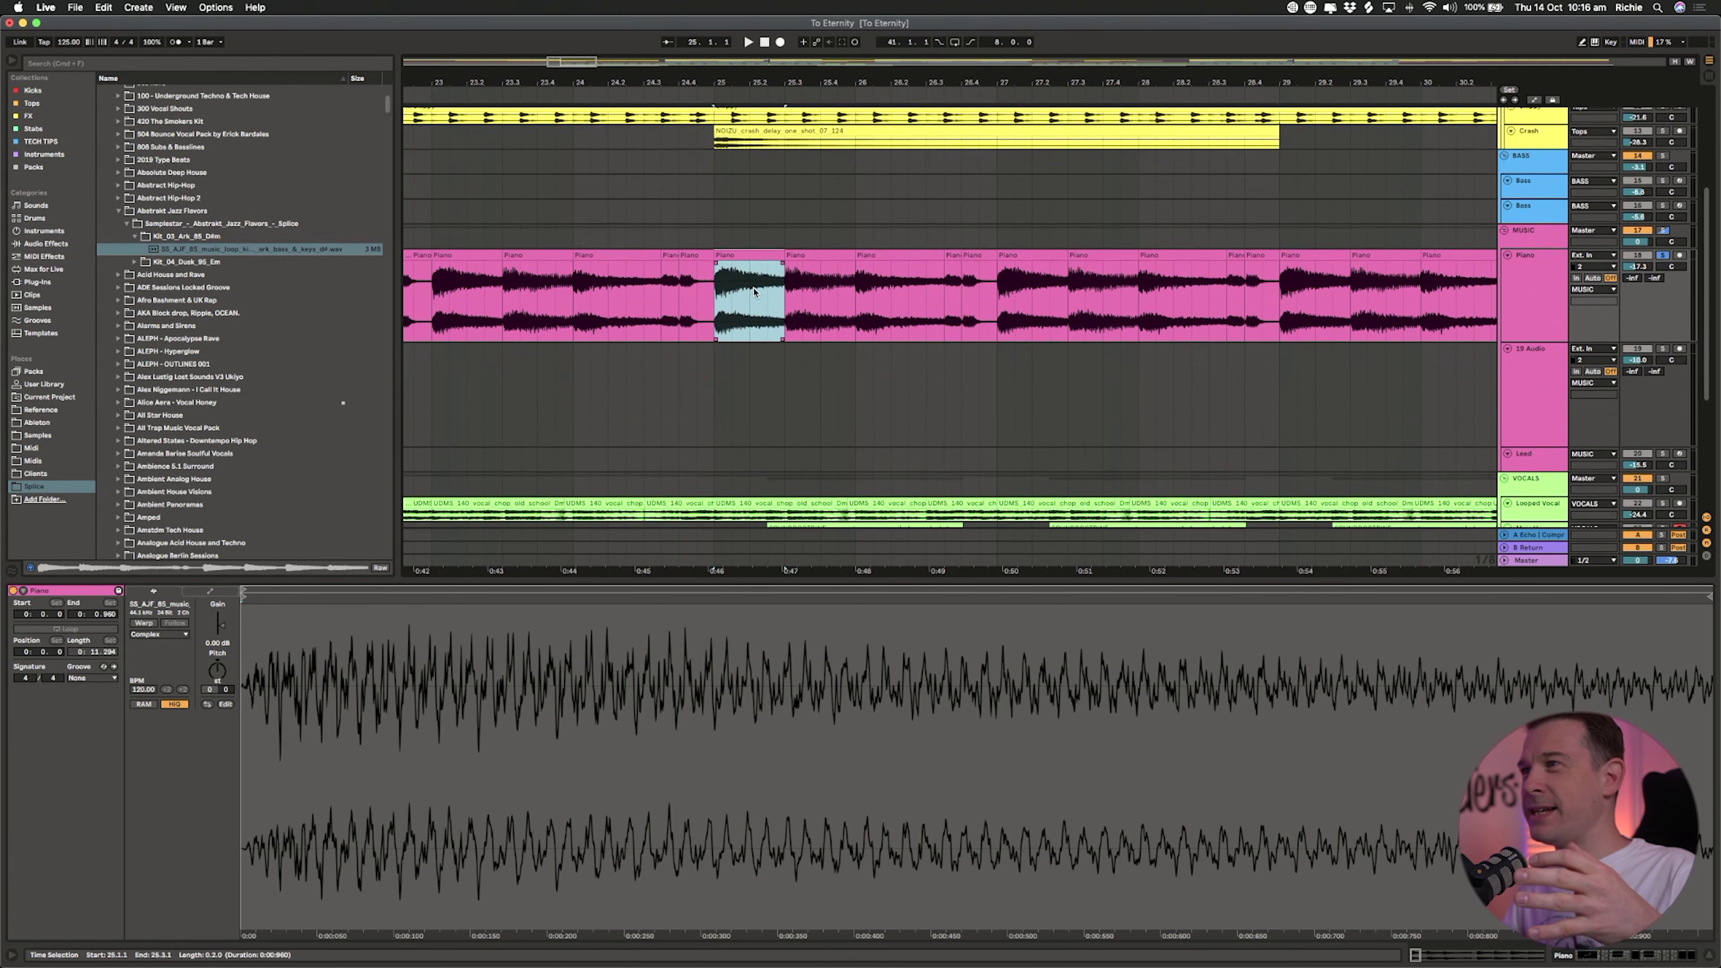
Step: Place the SS_AJF_85_music_loop_kit03_ark_bass_&_keys_d# sample at bar 25 on the empty audio track below Piano and play it in a four-bar loop
drag(221, 250, 716, 371)
drag(826, 84, 649, 58)
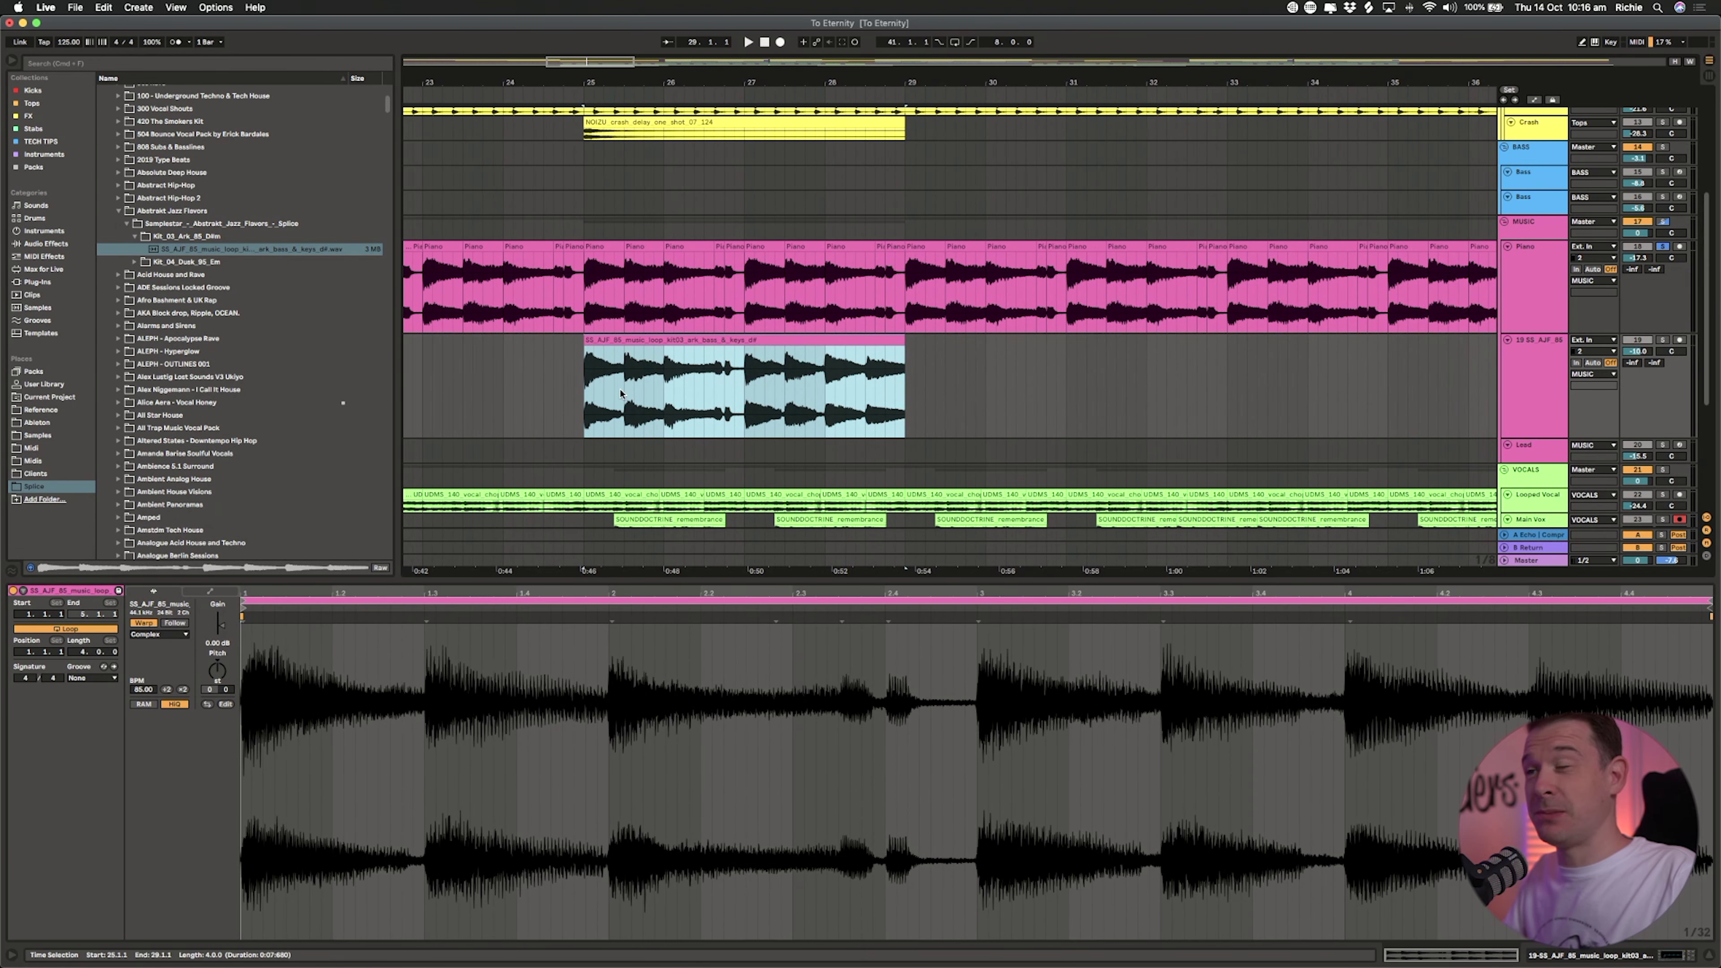
drag(588, 368, 909, 384)
click(909, 384)
click(622, 339)
key(super+l)
key(space)
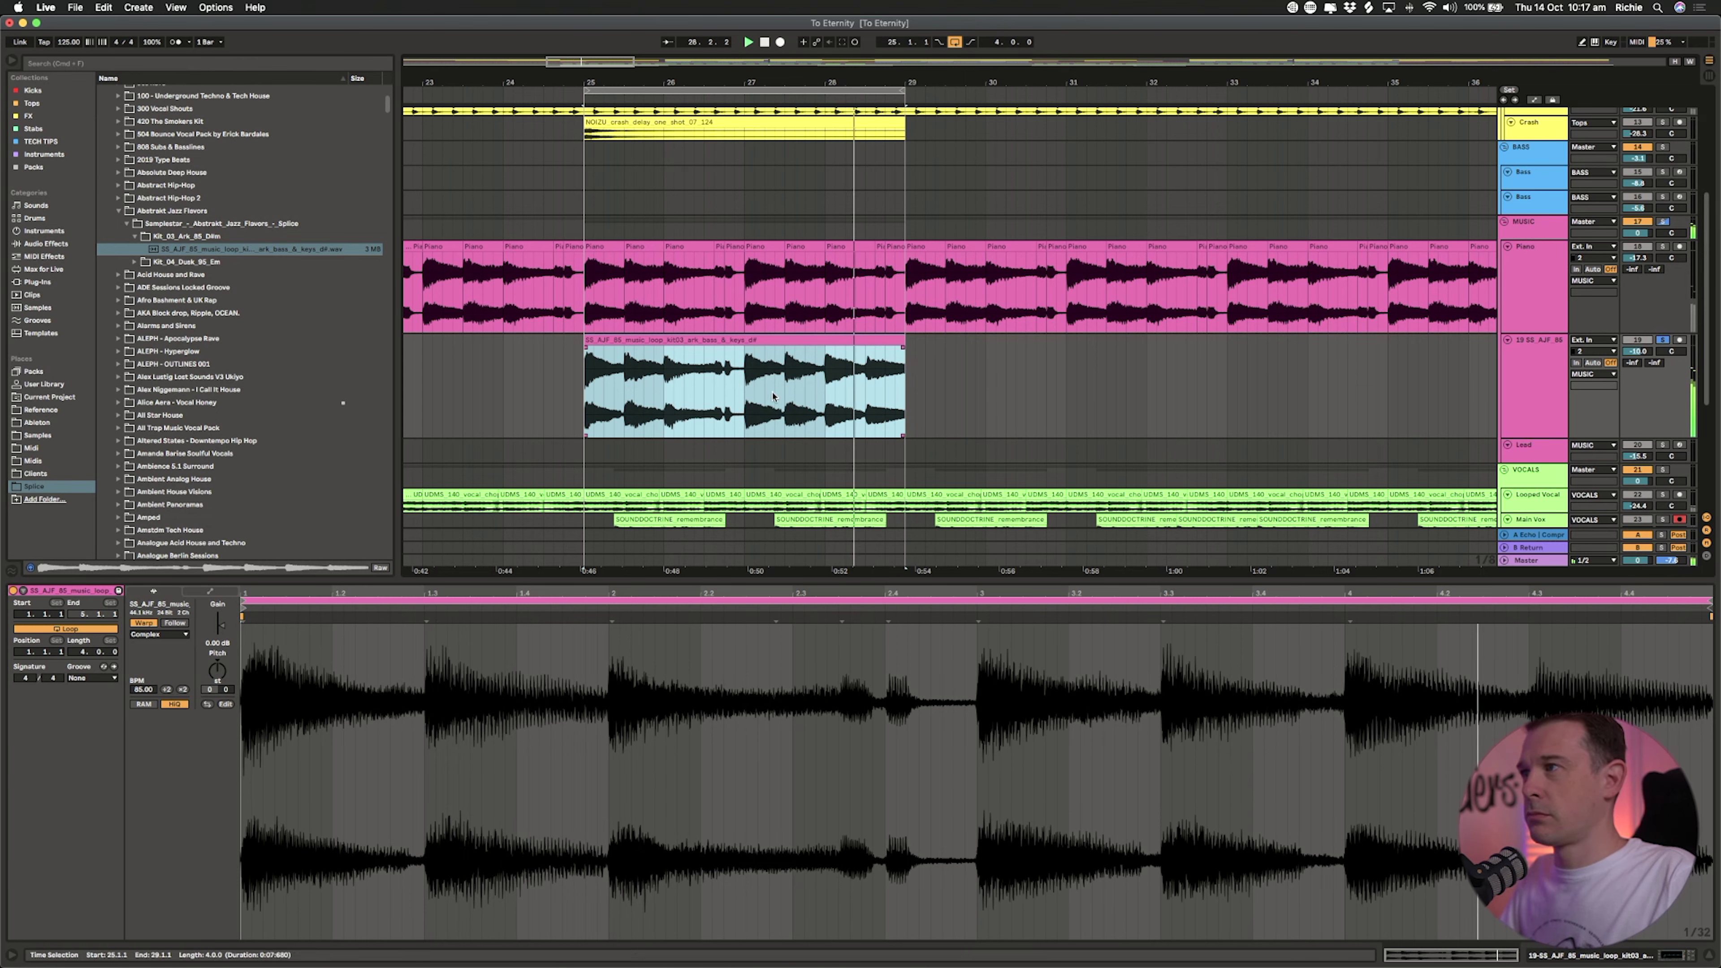
Step: Limit the new clip's loop to its first two bars and listen to the result
click(997, 555)
drag(978, 642, 242, 643)
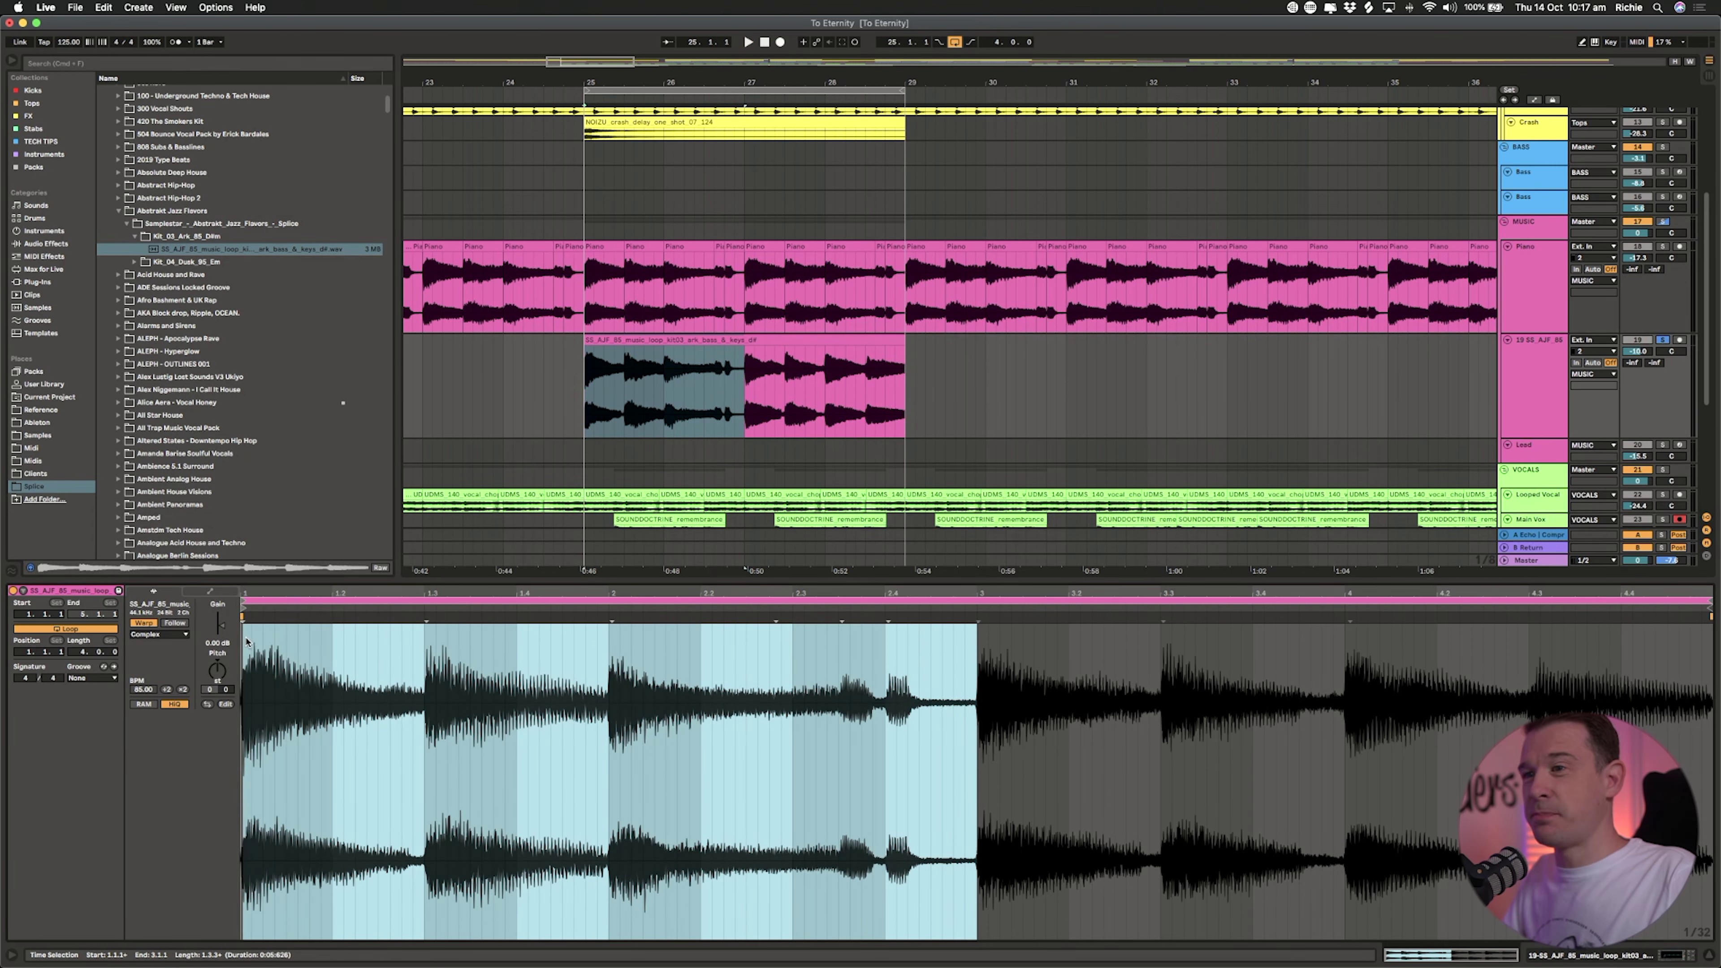
key(super+l)
key(space)
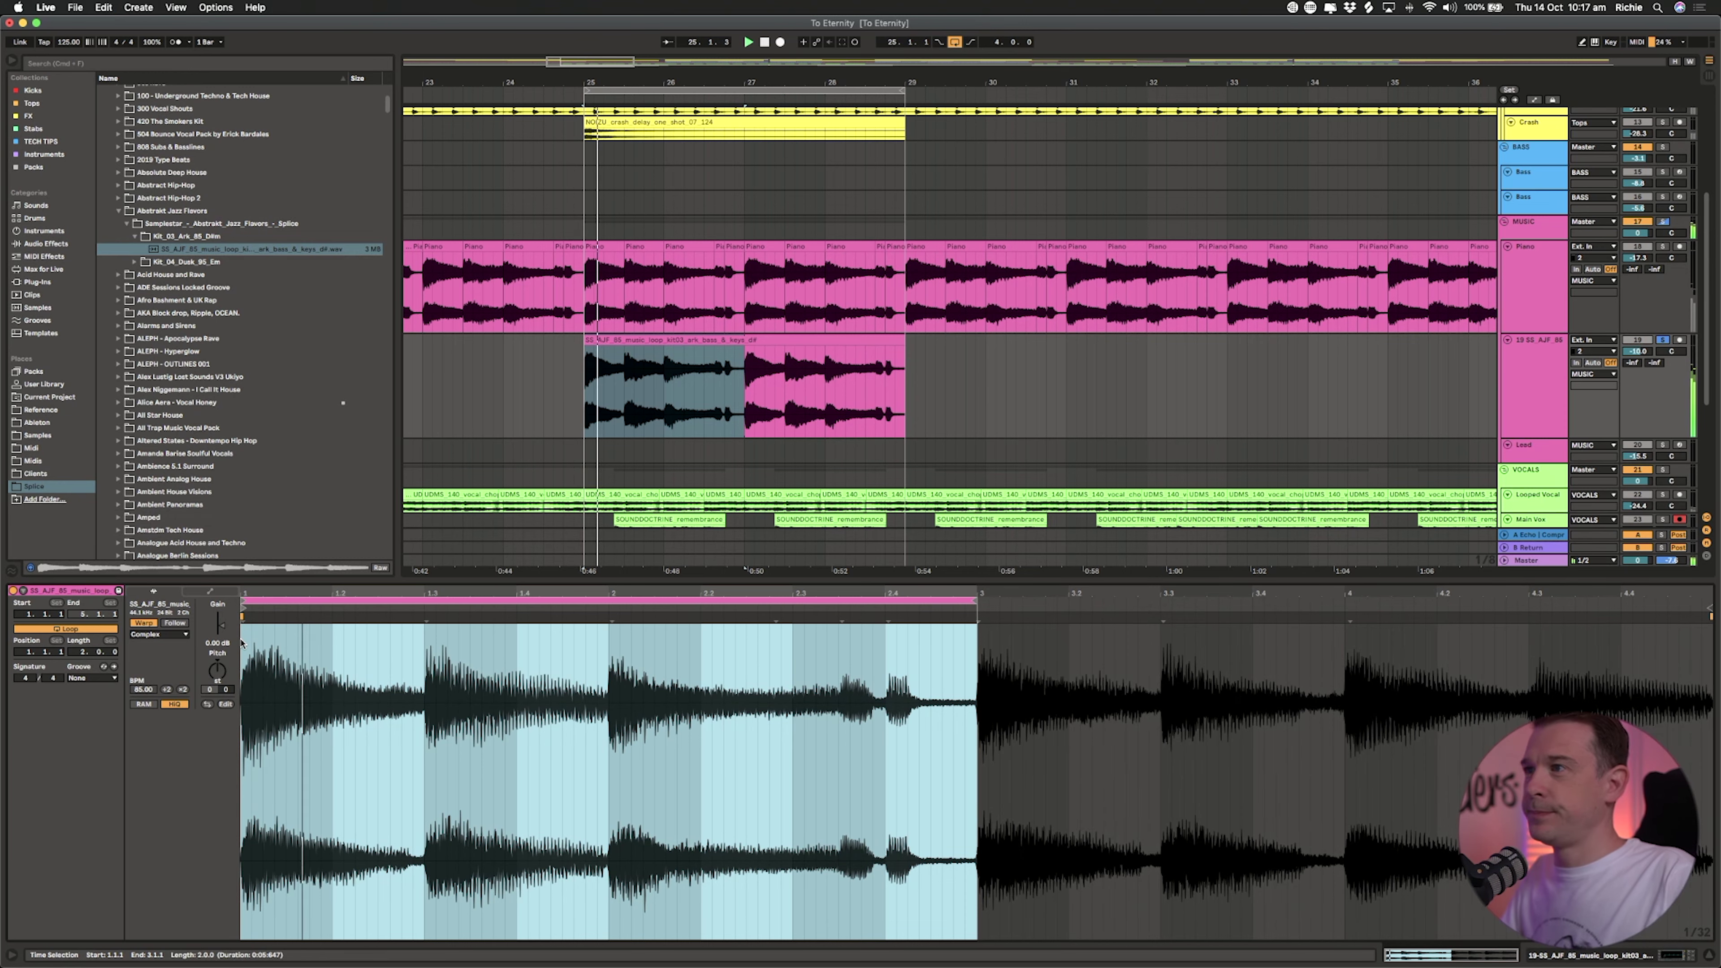
click(856, 415)
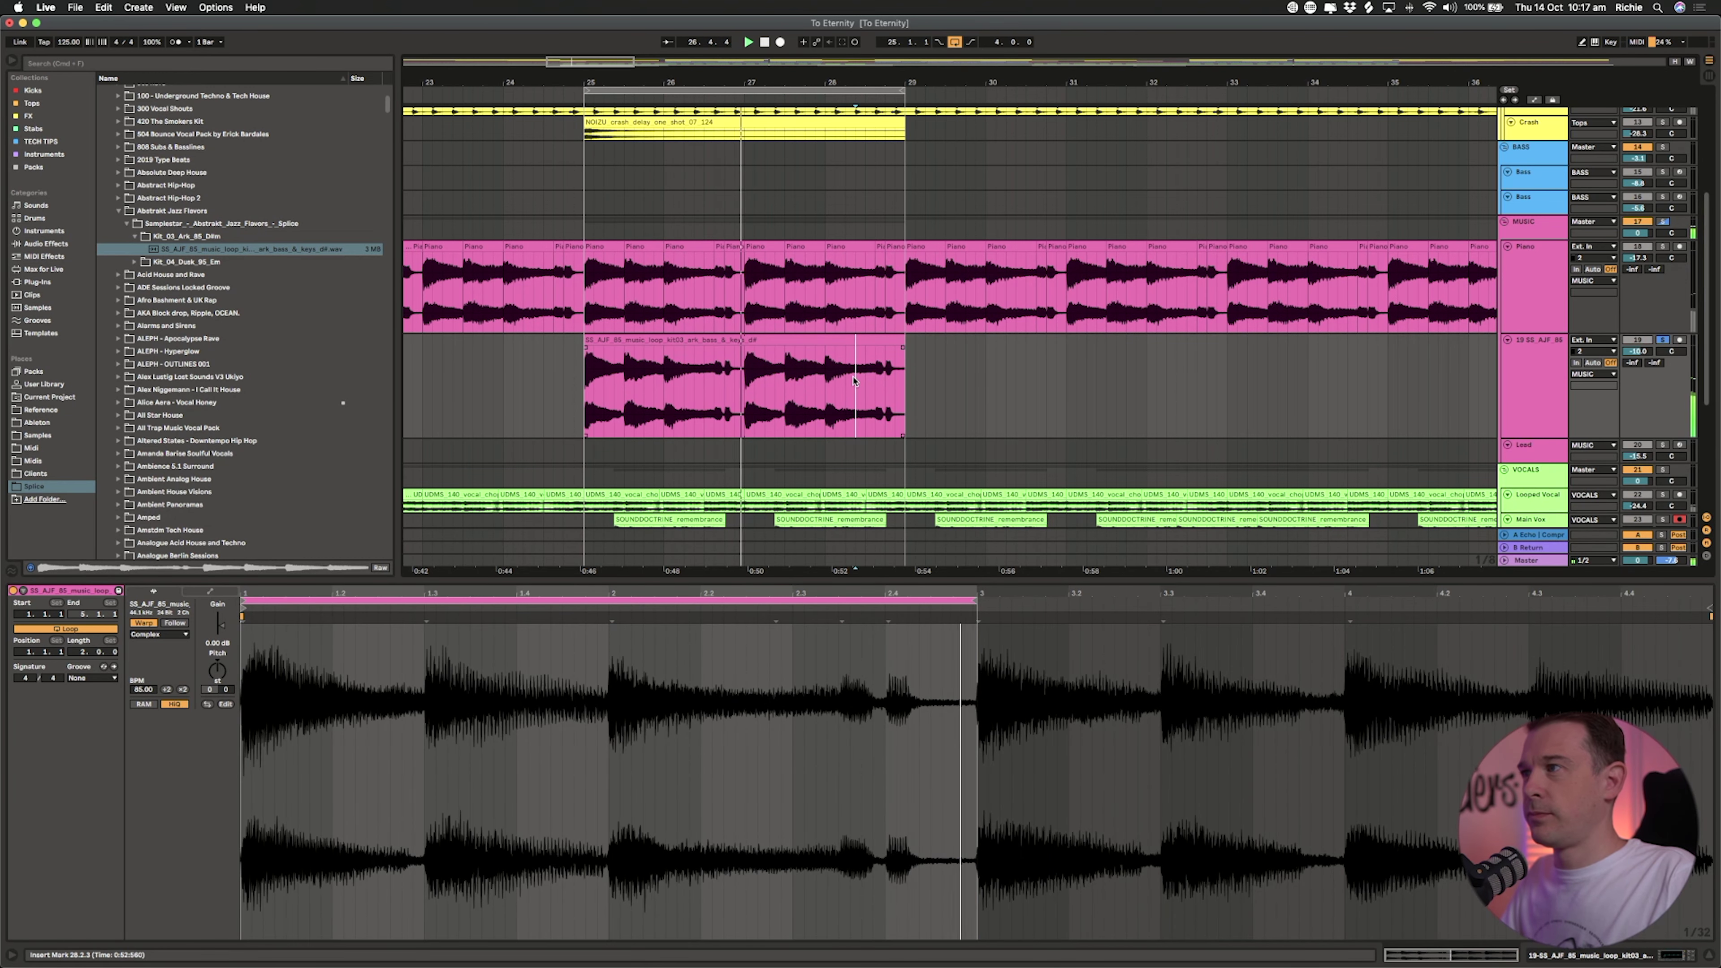
click(853, 340)
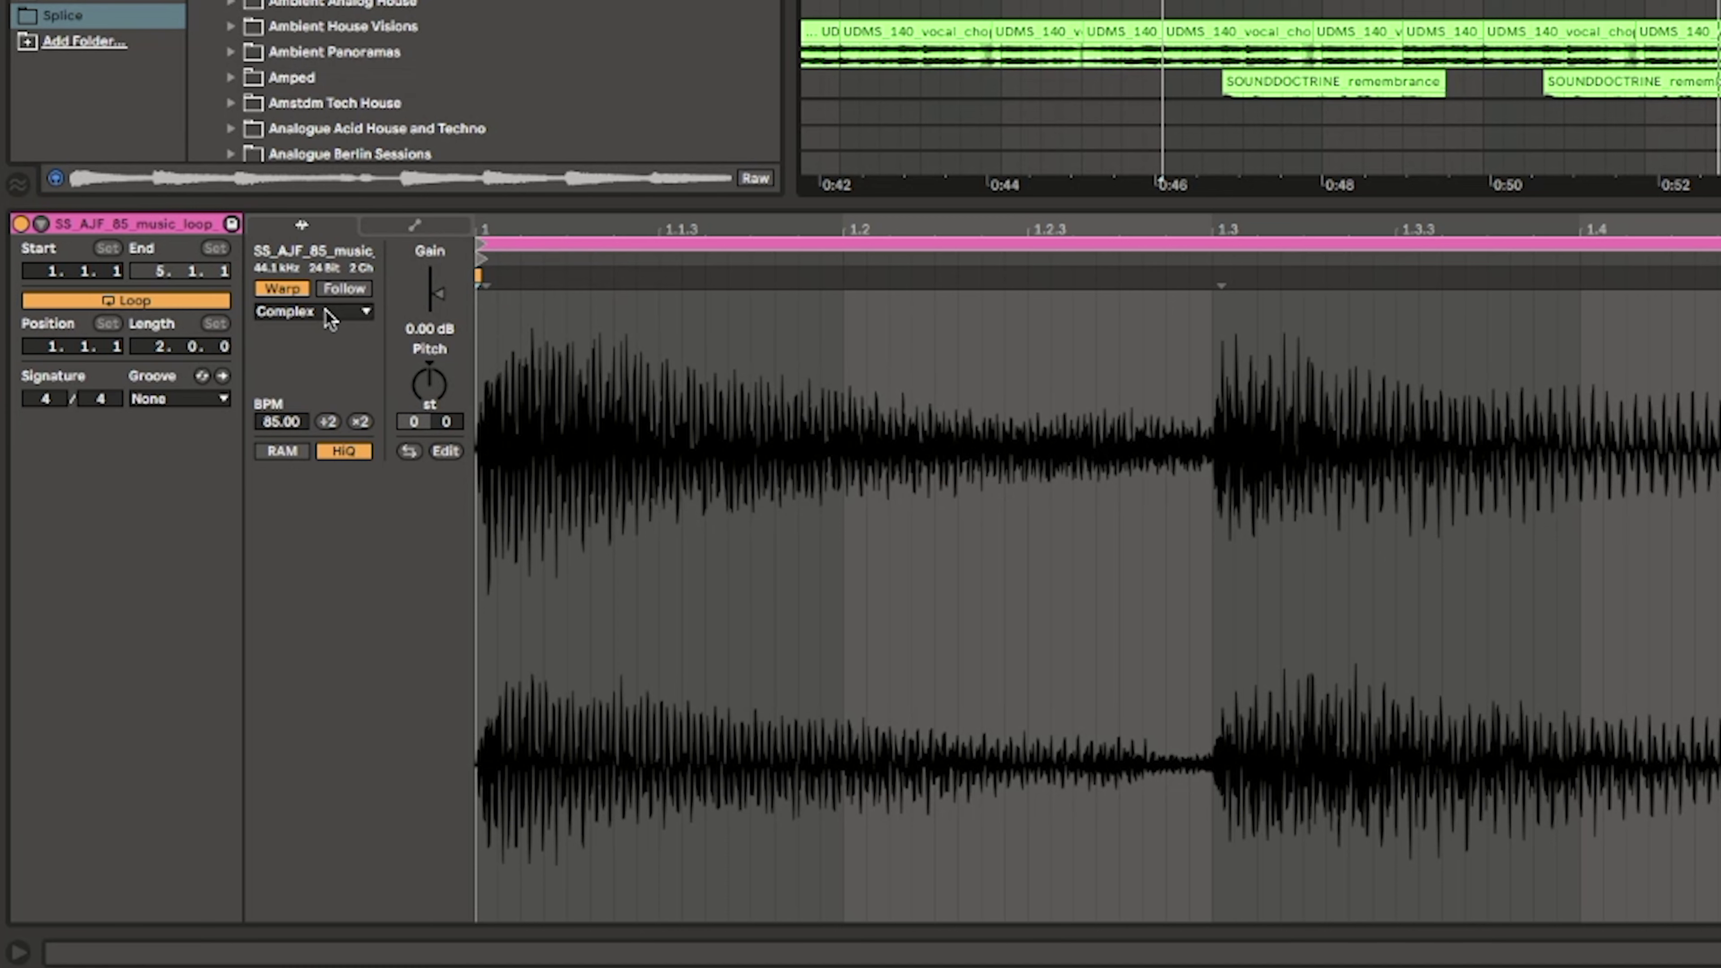
Step: During playback, set the clip's warp mode to Tones and lower its grain size to 16.12
click(325, 310)
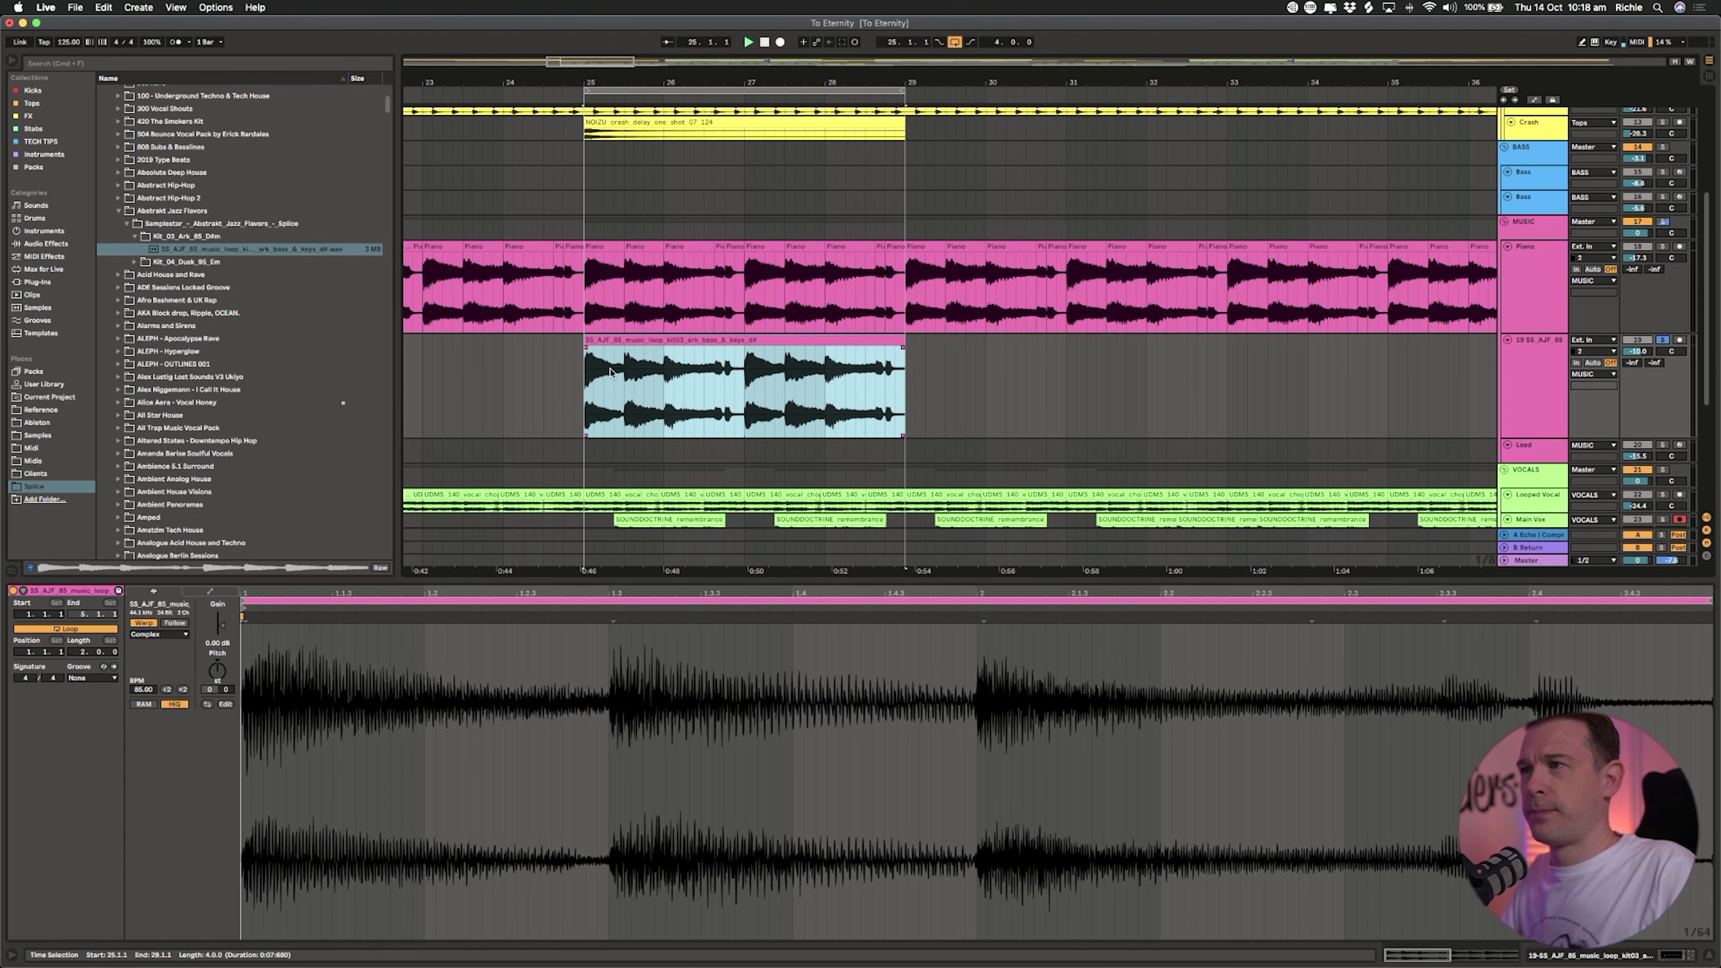
key(space)
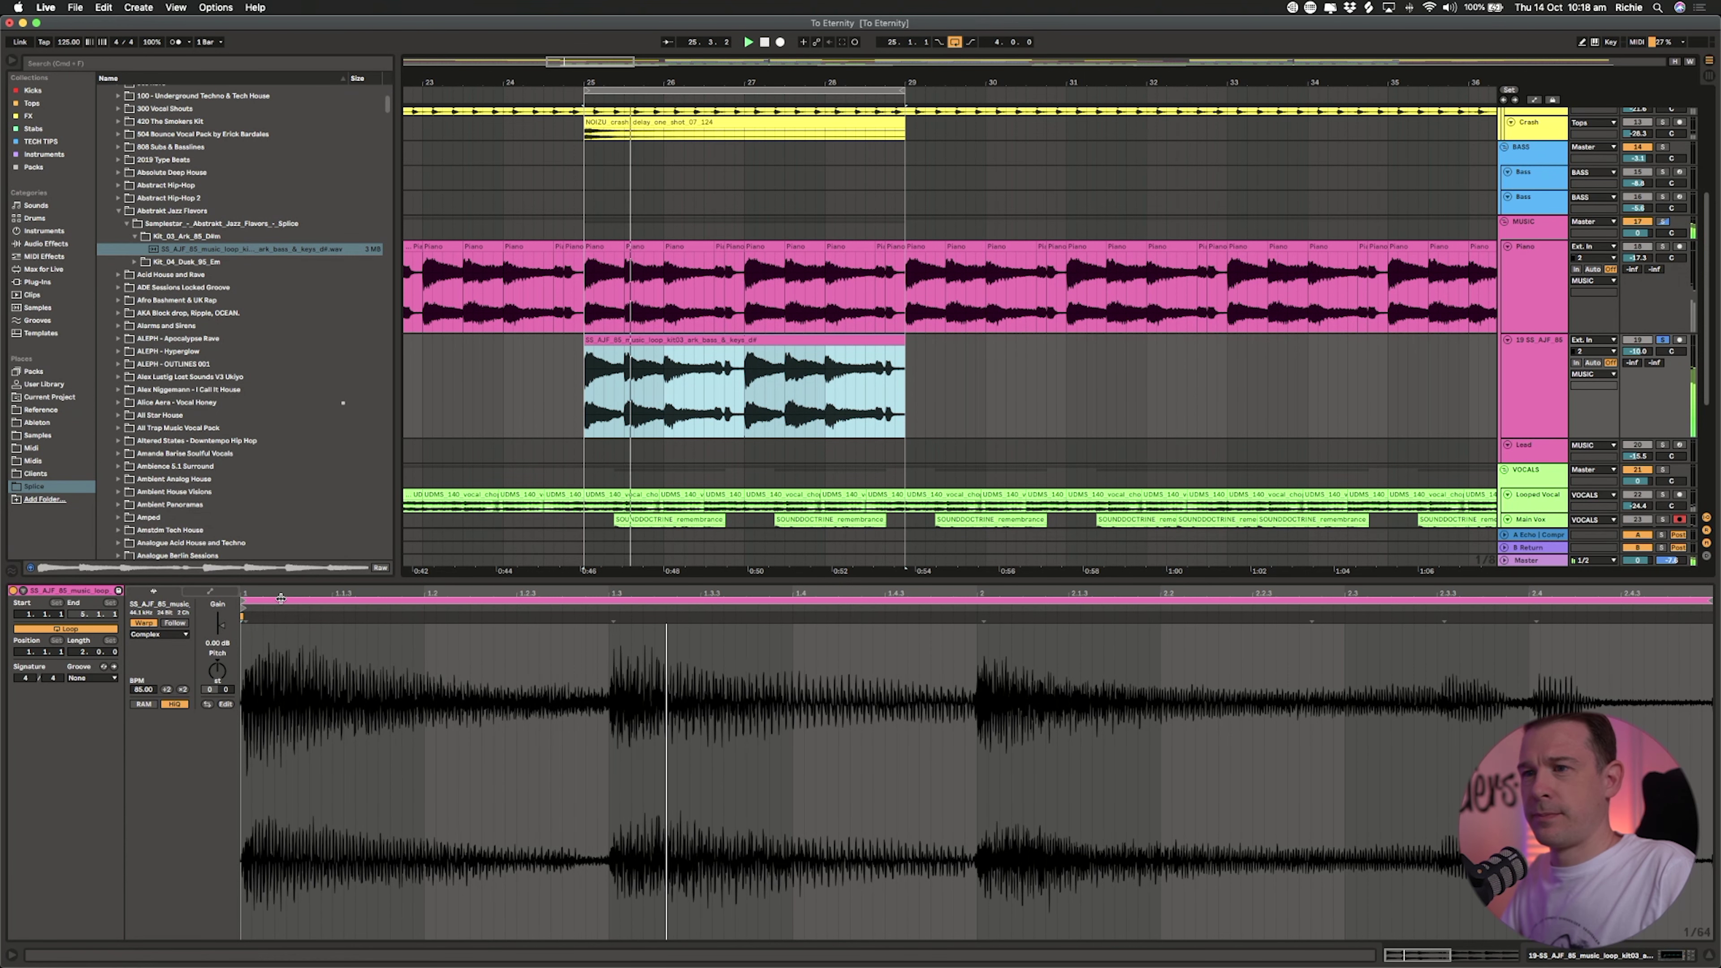
click(173, 634)
click(167, 653)
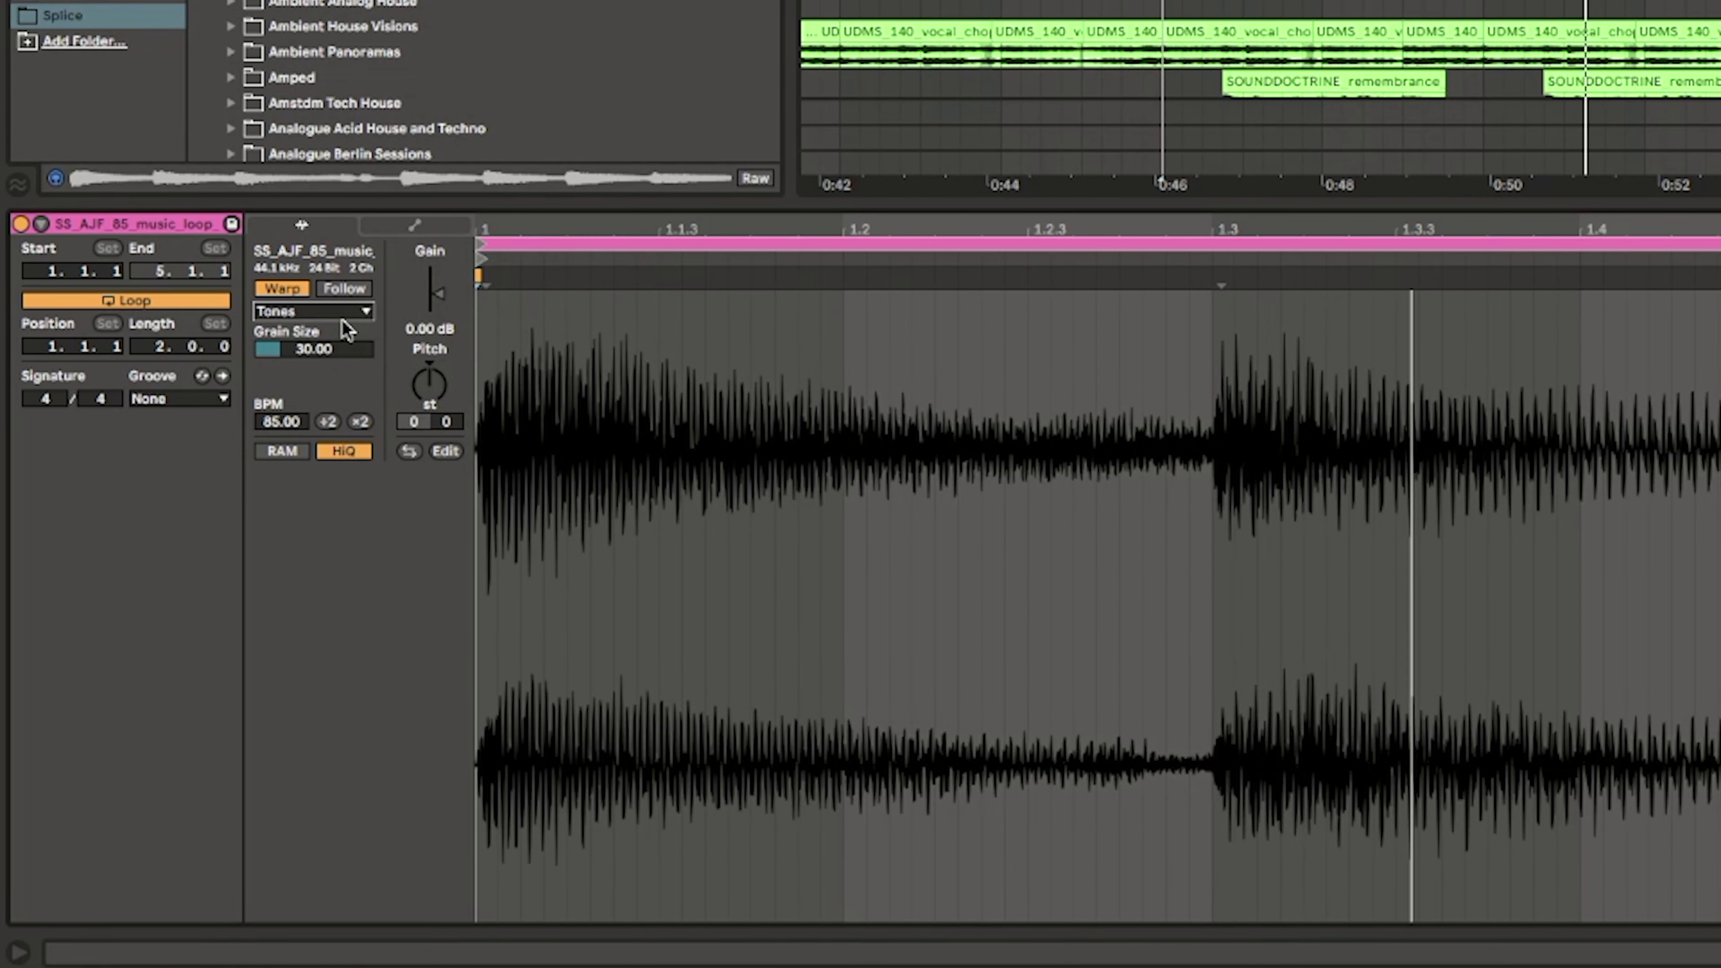
drag(329, 346, 335, 407)
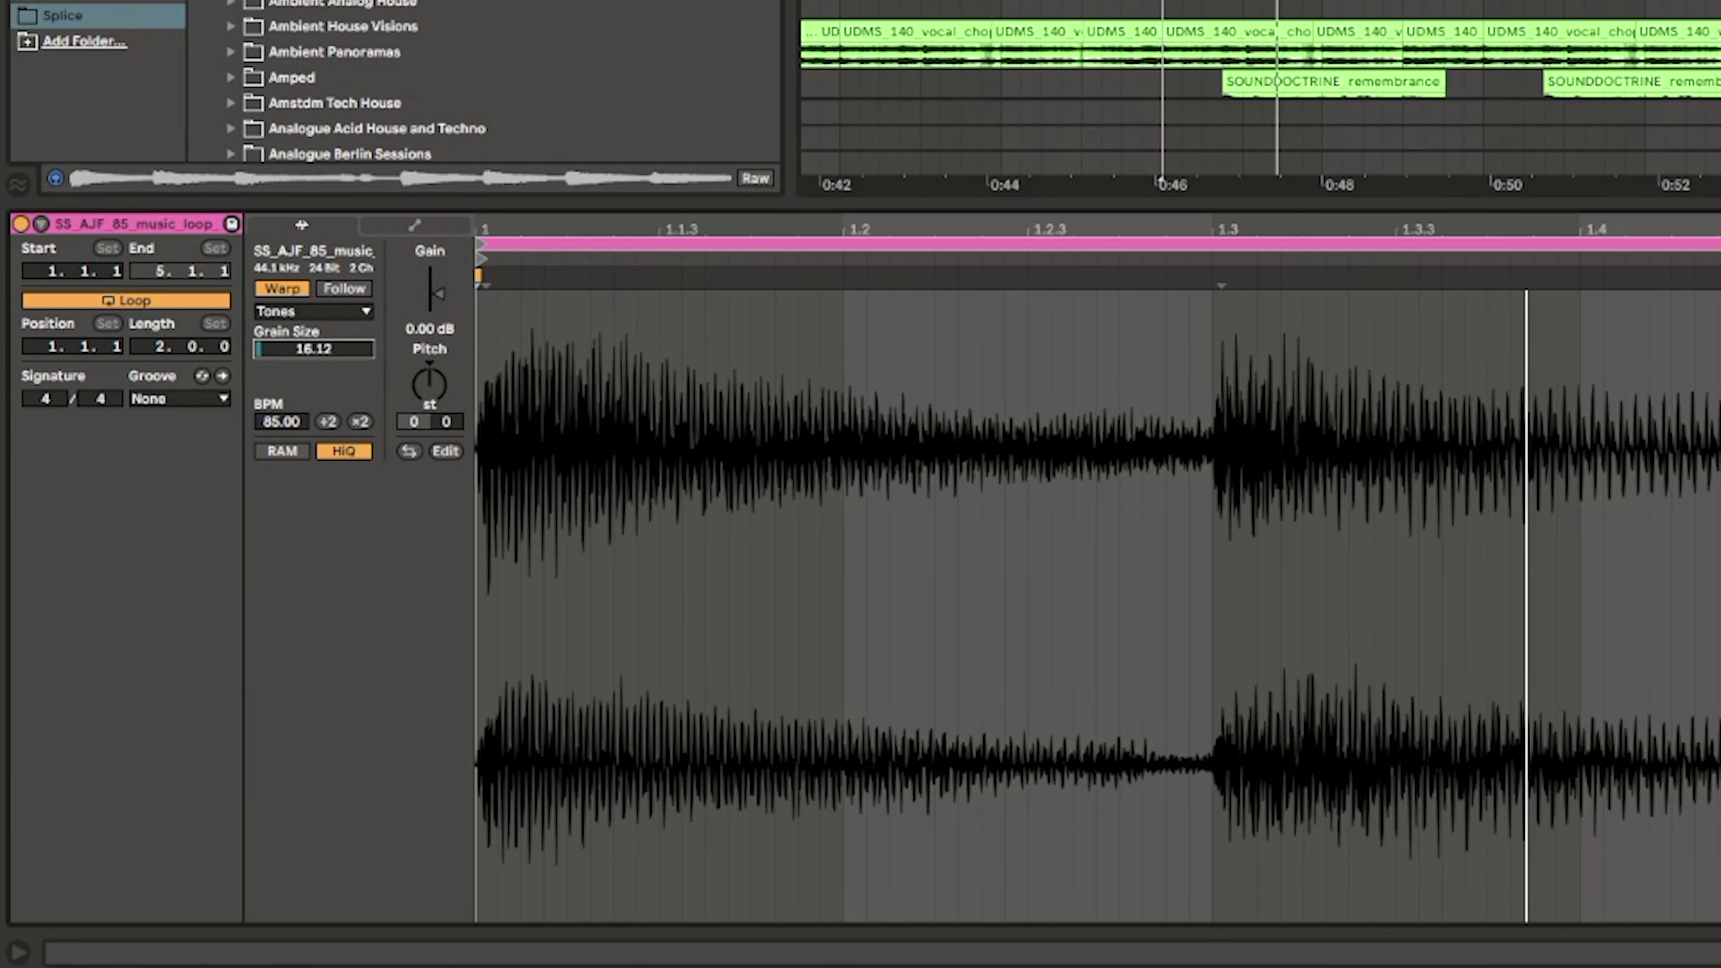
Step: Change the clip's warp mode to Texture and raise its grain size to about 181
click(345, 319)
click(318, 371)
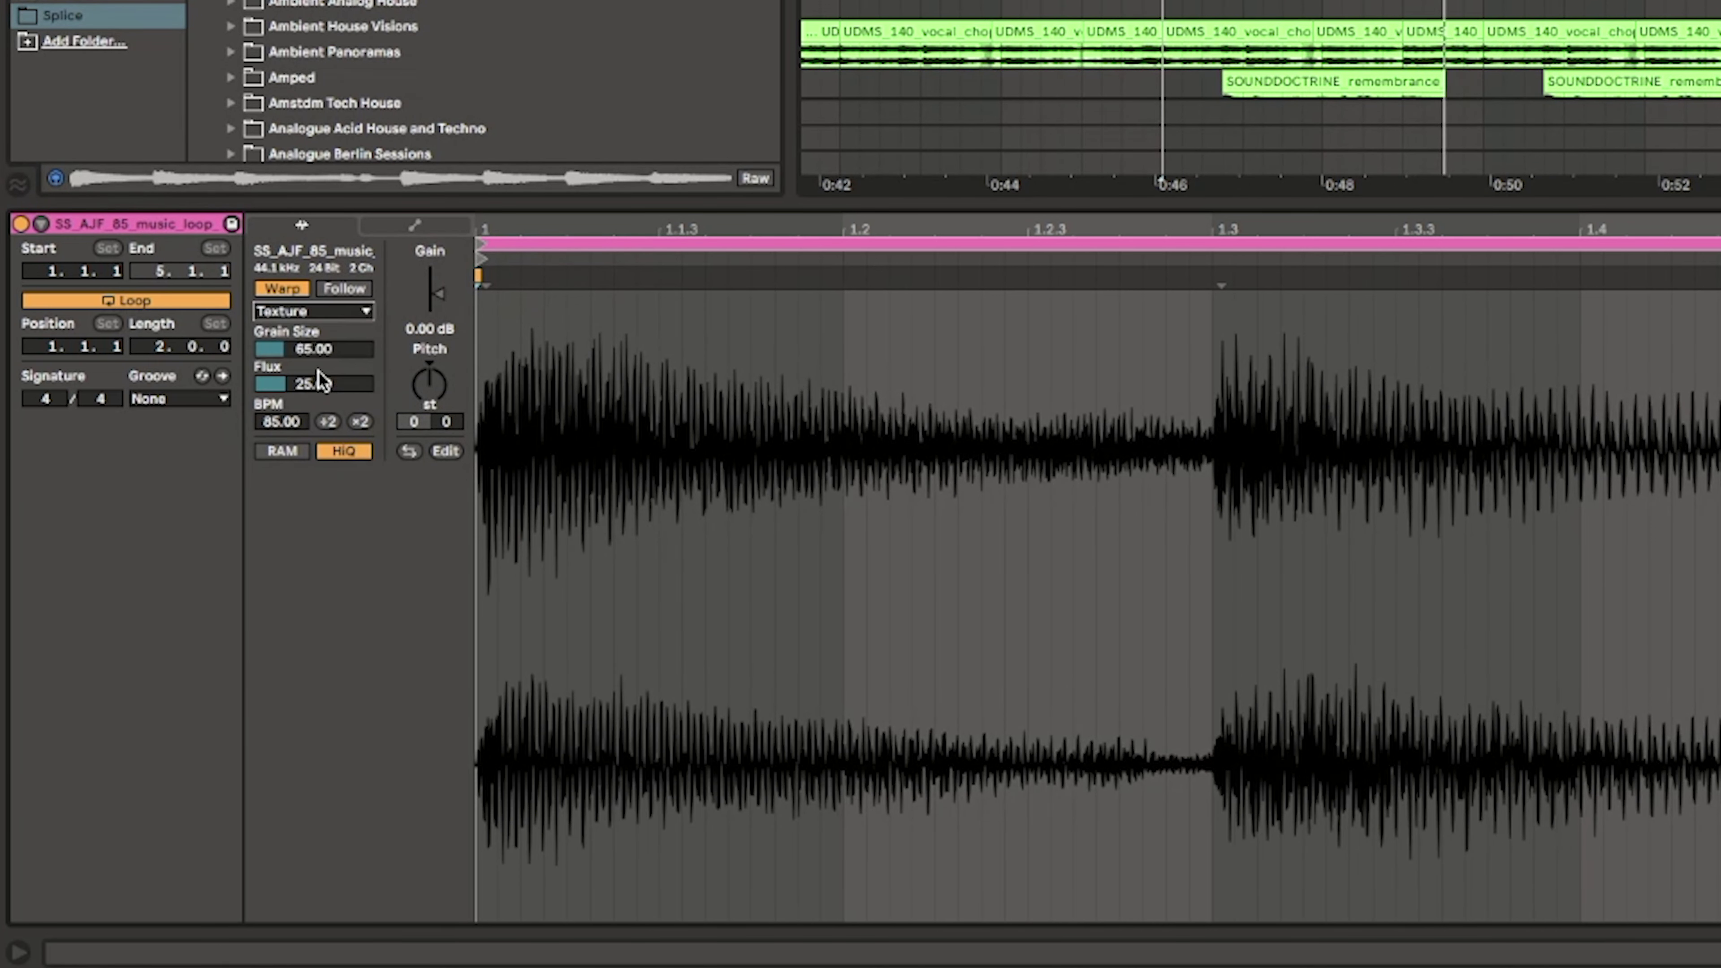
drag(327, 350, 327, 295)
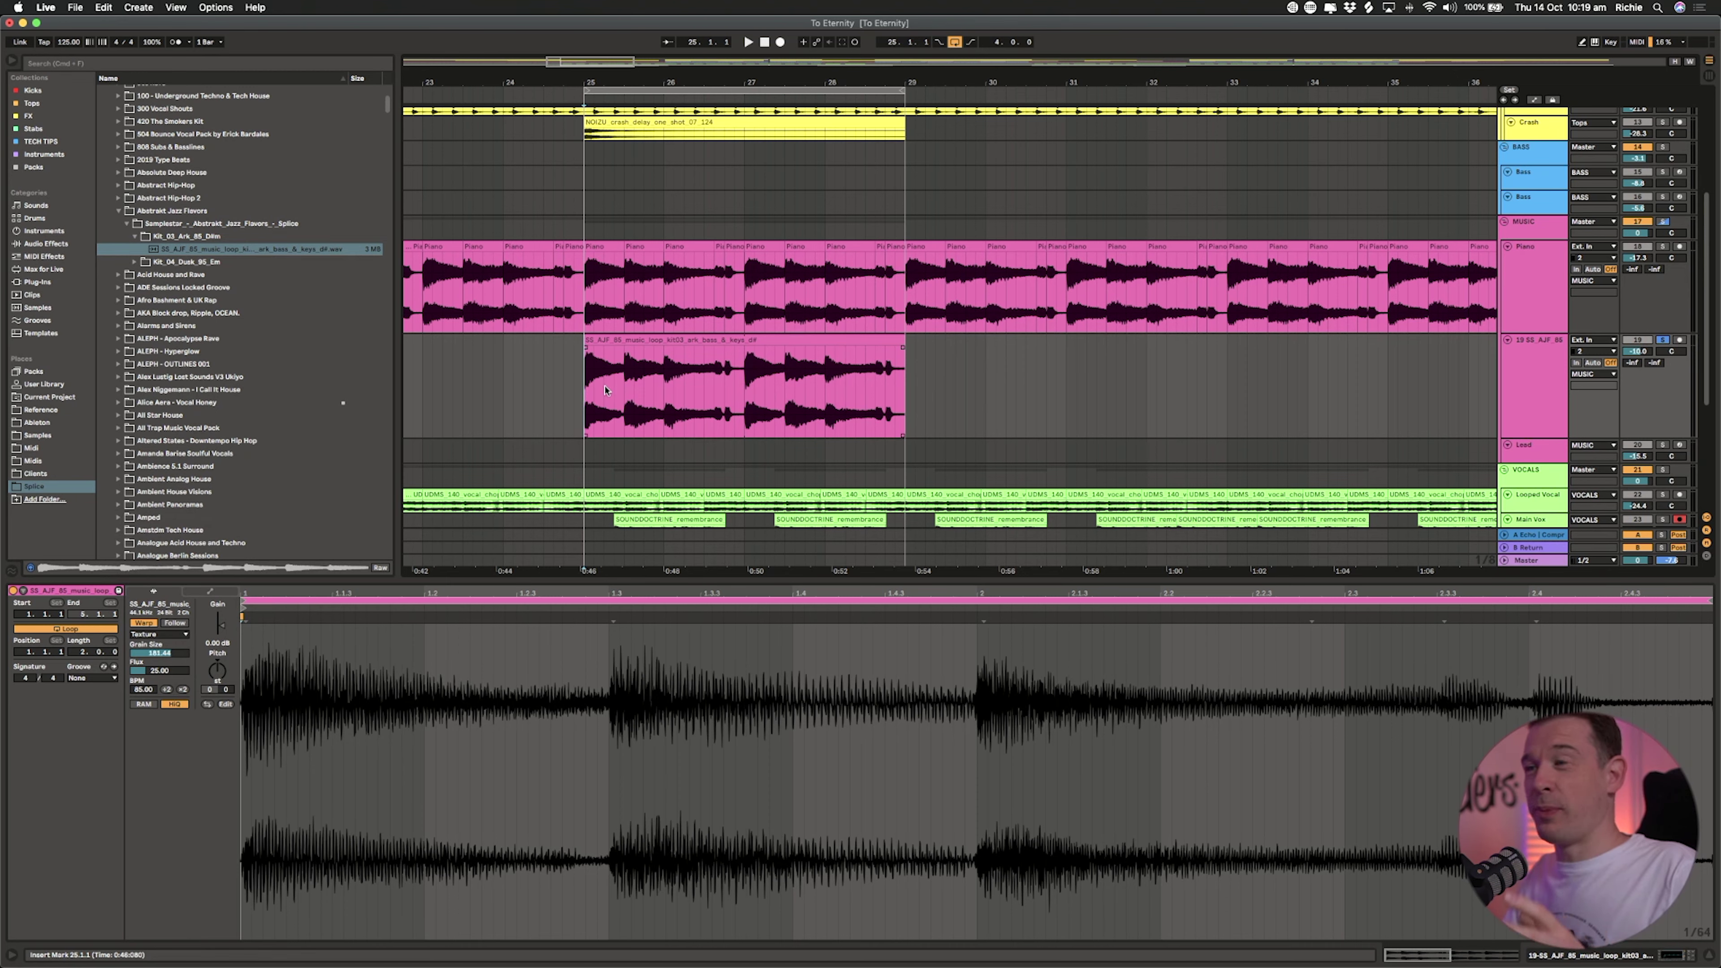
Step: Split the sample clip at the start of each chord across bars 25 to 28, matching the cuts on the Piano track above
drag(680, 81, 589, 400)
click(578, 399)
key(super+e)
click(652, 382)
key(super+e)
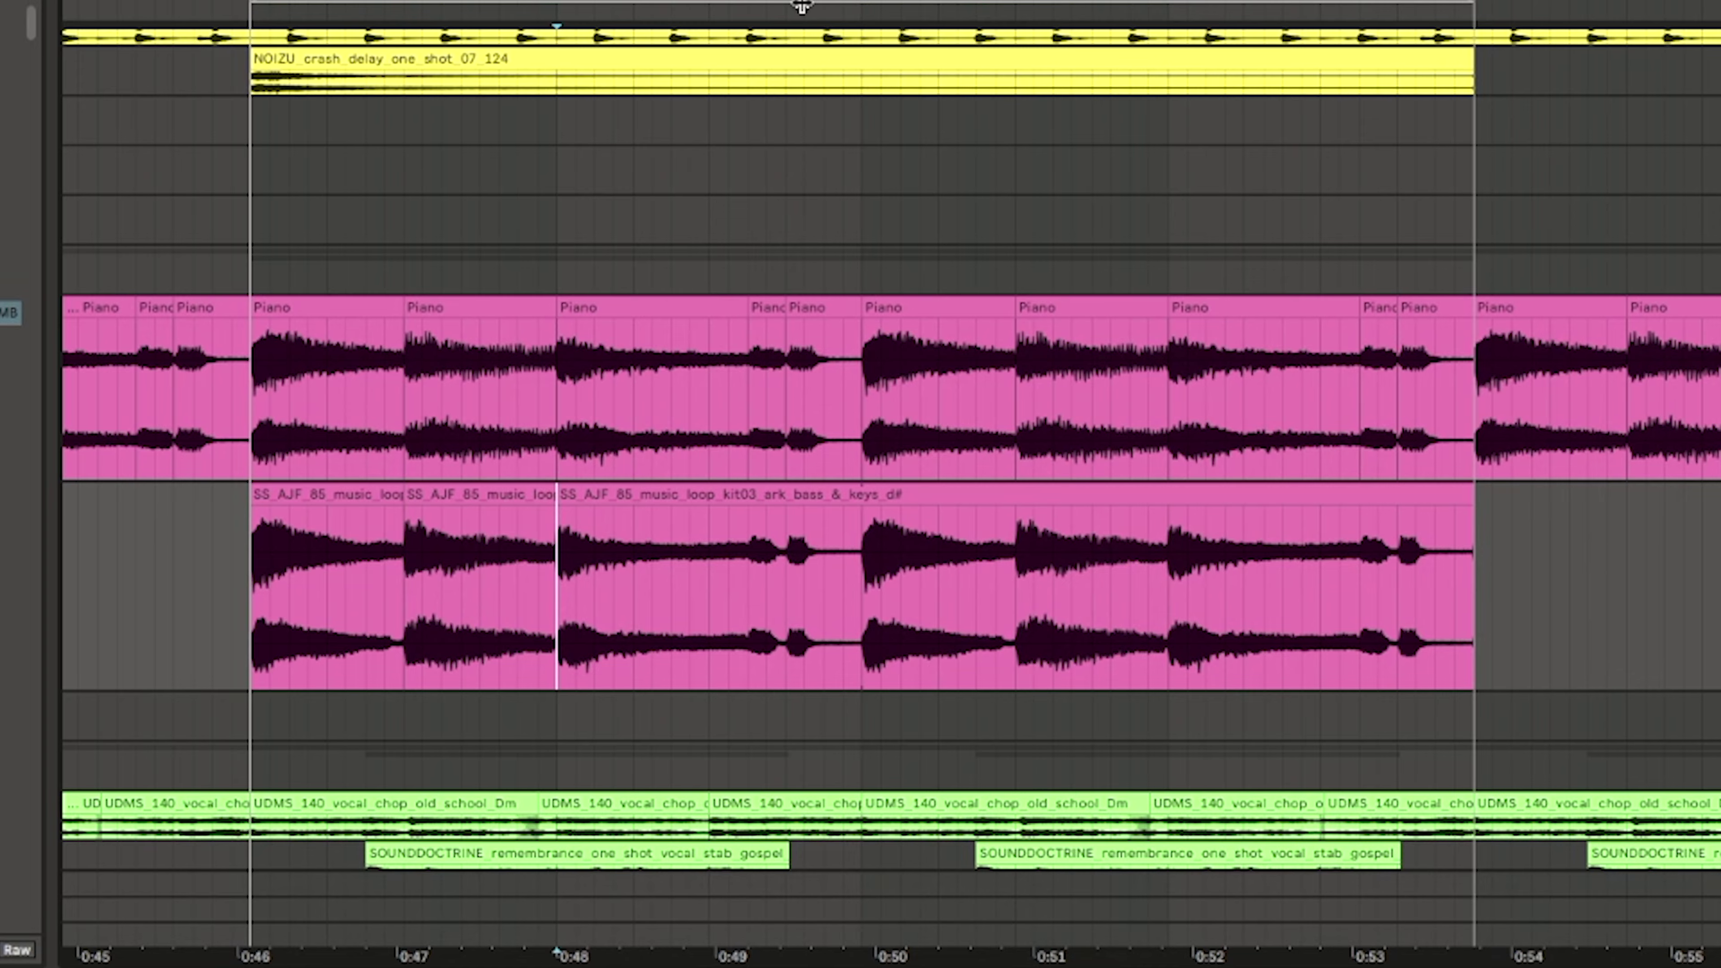
drag(802, 5, 708, 585)
key(super+e)
click(757, 590)
key(super+e)
click(961, 576)
key(super+e)
click(1372, 573)
key(super+e)
drag(1457, 9, 1064, 1)
click(1264, 559)
key(super+e)
click(1599, 570)
key(super+e)
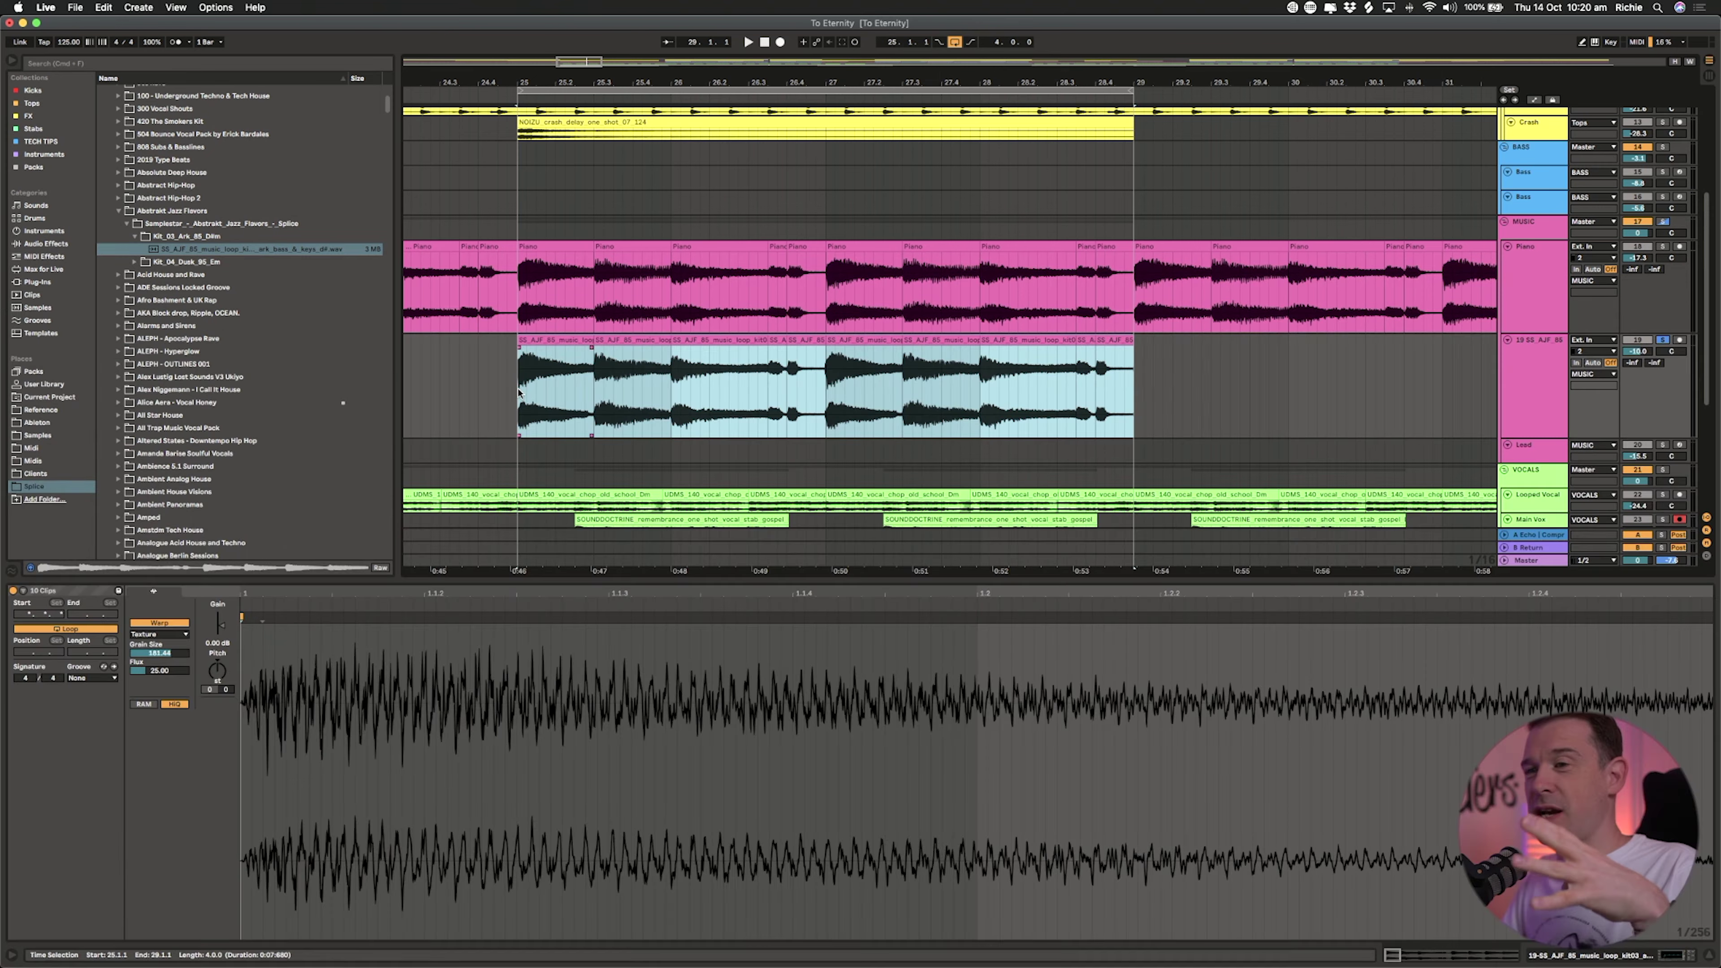
Step: Turn off warping for all the chopped clips together and play them from bar 25
click(264, 671)
click(169, 623)
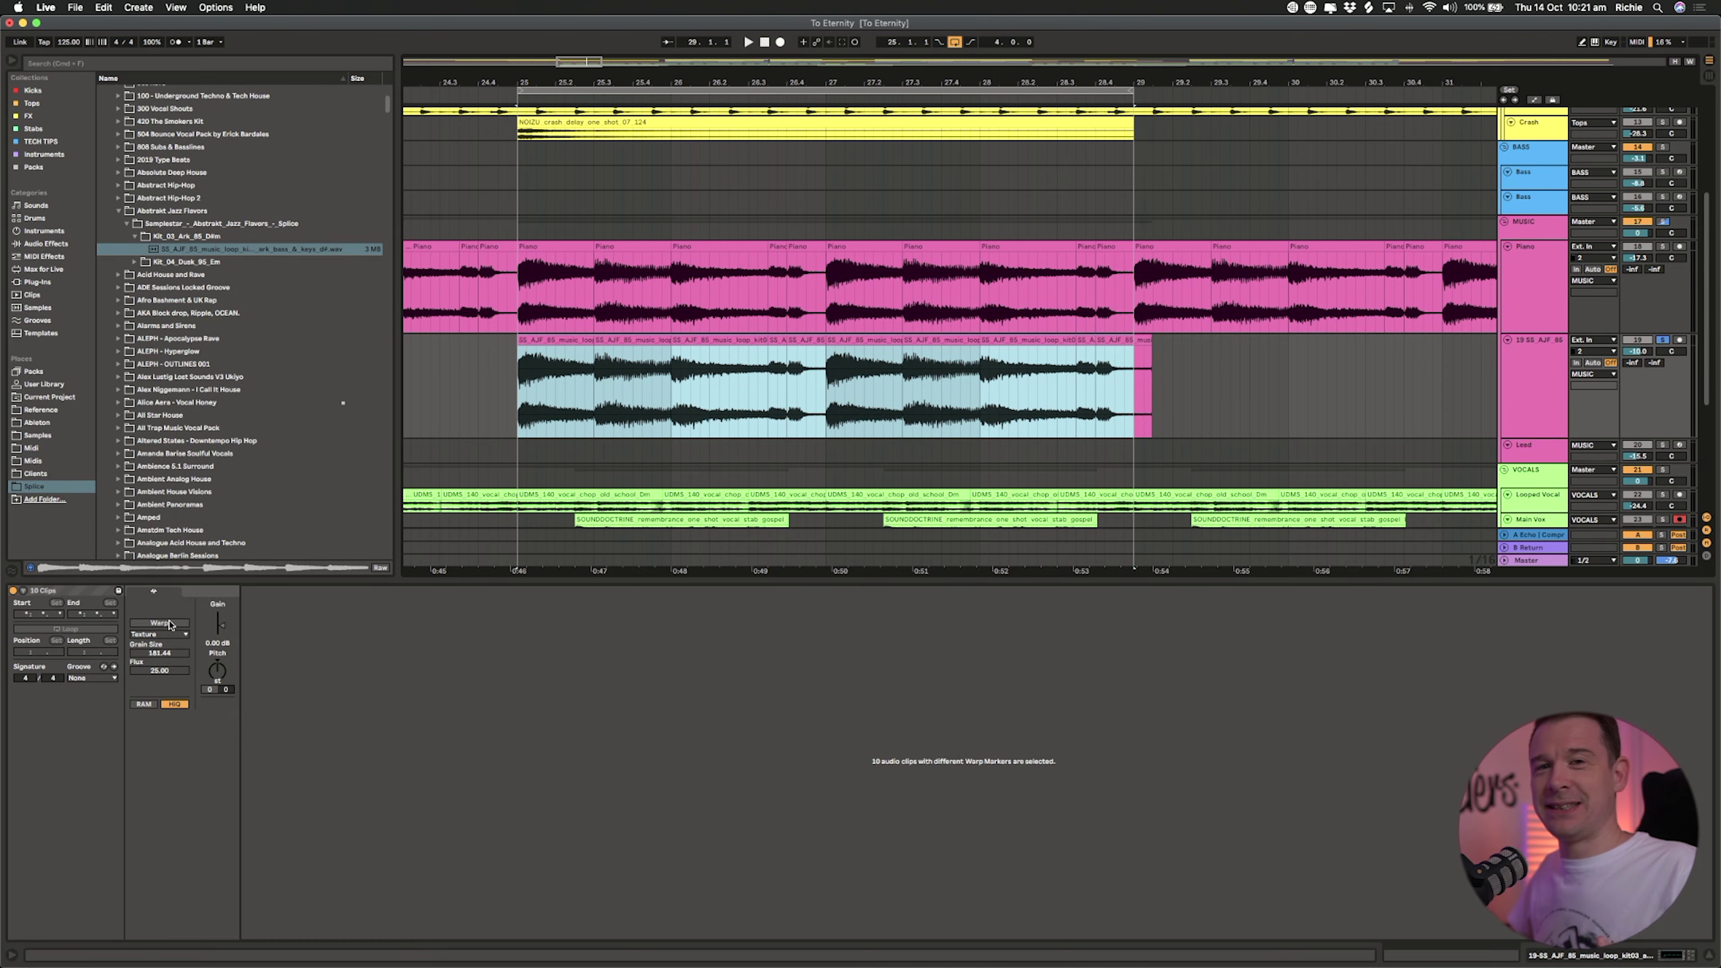
click(522, 401)
key(space)
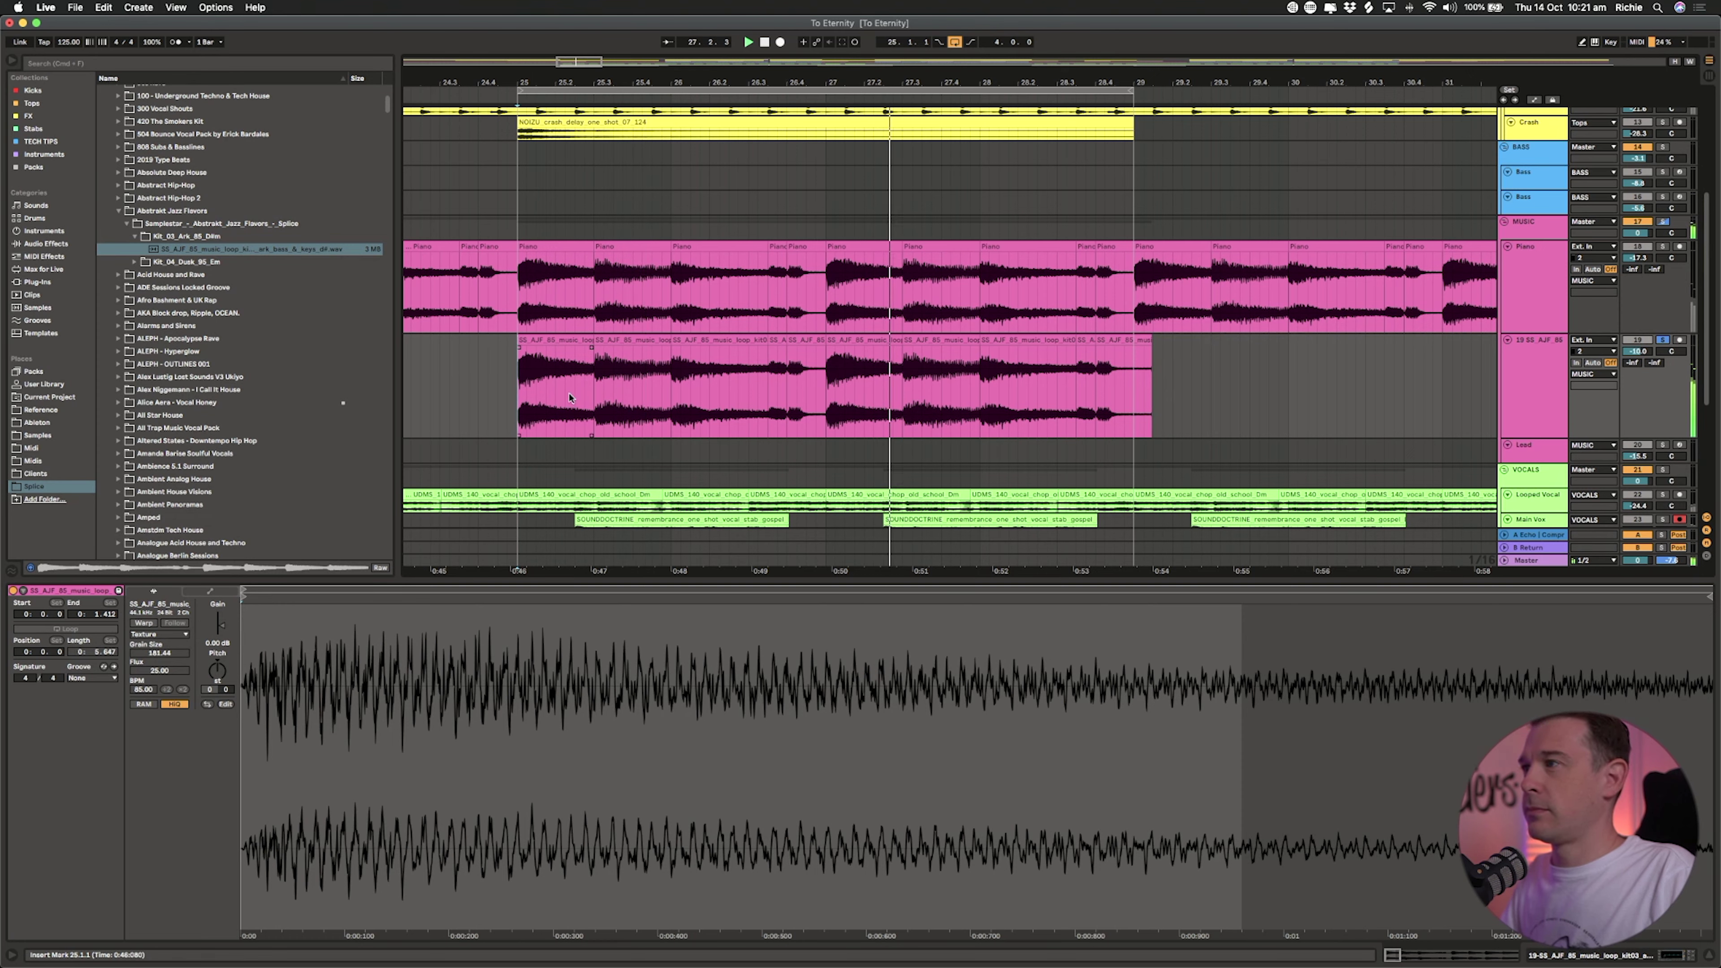
click(667, 421)
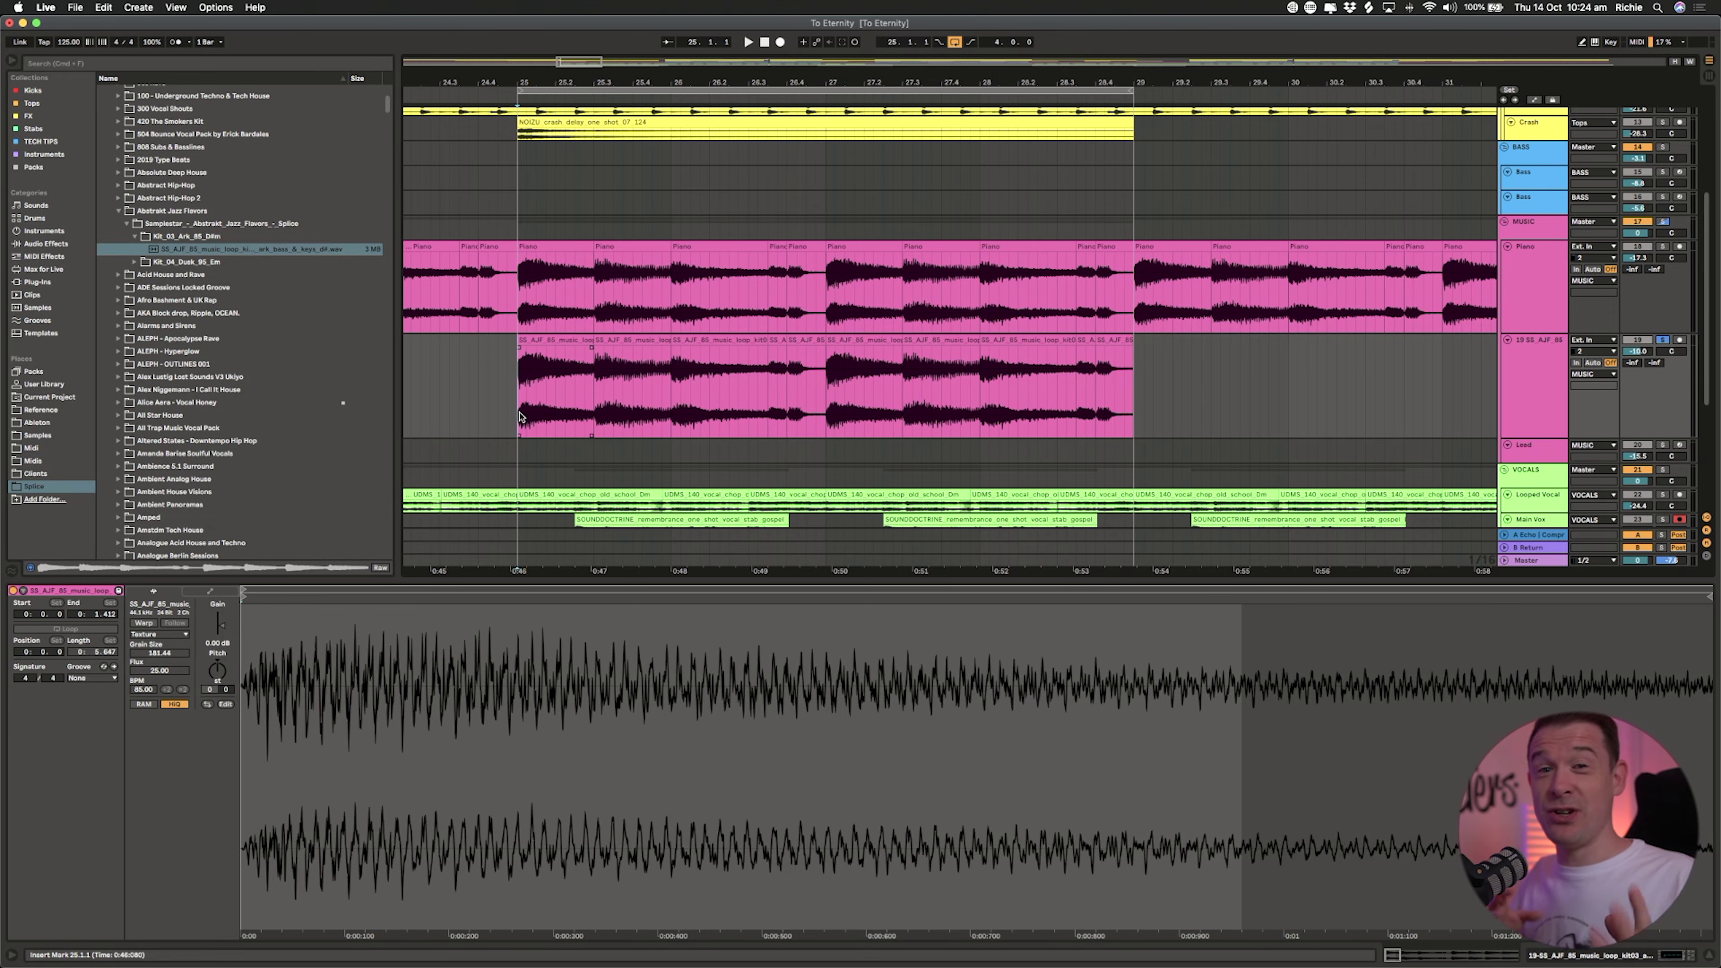
Step: Add short crossfades across the cuts in the first half of the chopped sample loop
mouse_move(586, 82)
mouse_down()
mouse_move(594, 203)
mouse_move(645, 212)
mouse_move(660, 237)
mouse_up()
click(768, 284)
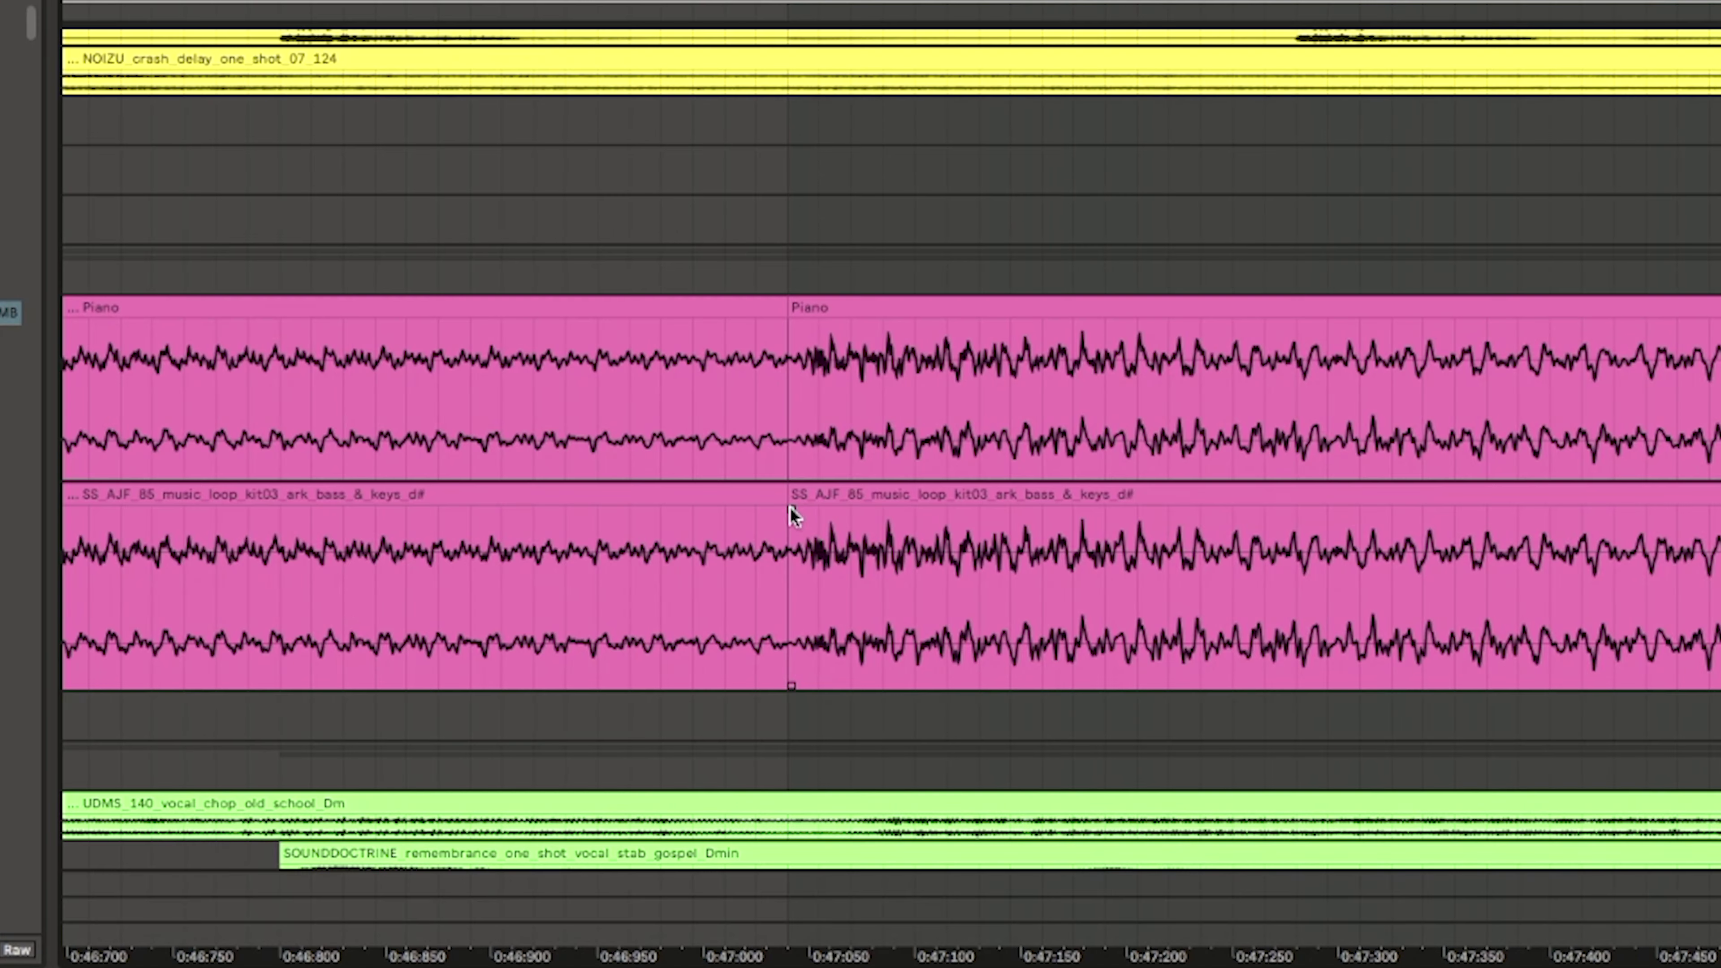
drag(767, 345, 734, 347)
drag(949, 5, 99, 0)
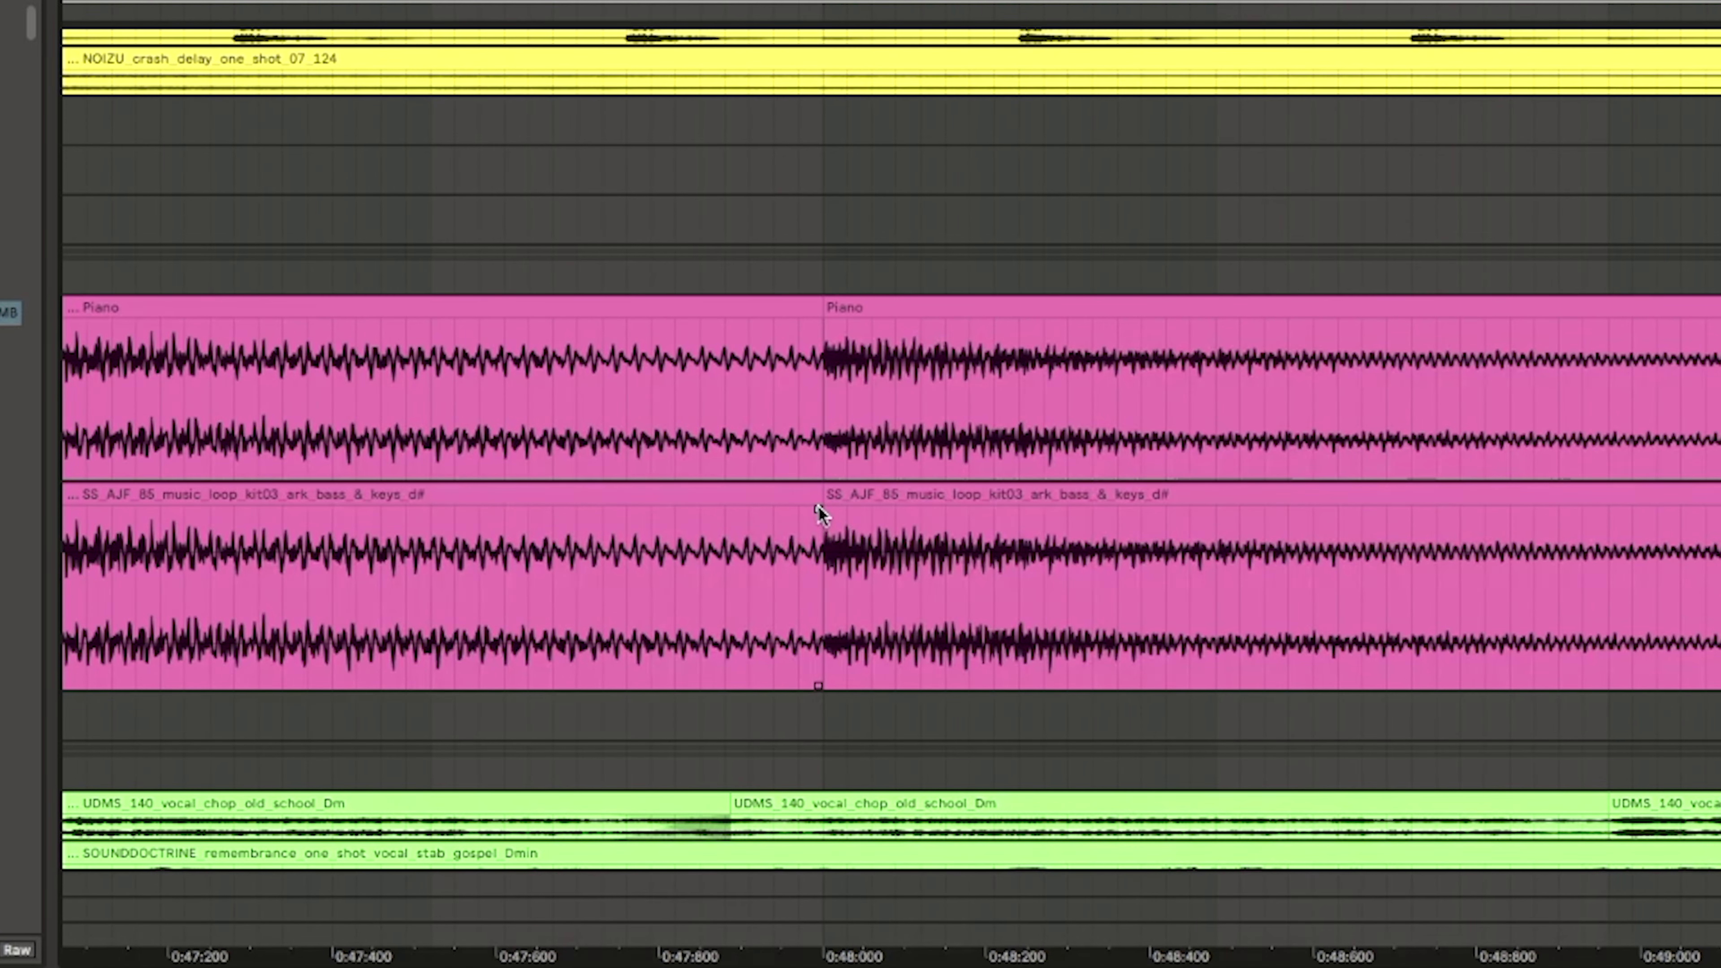
drag(816, 507, 773, 509)
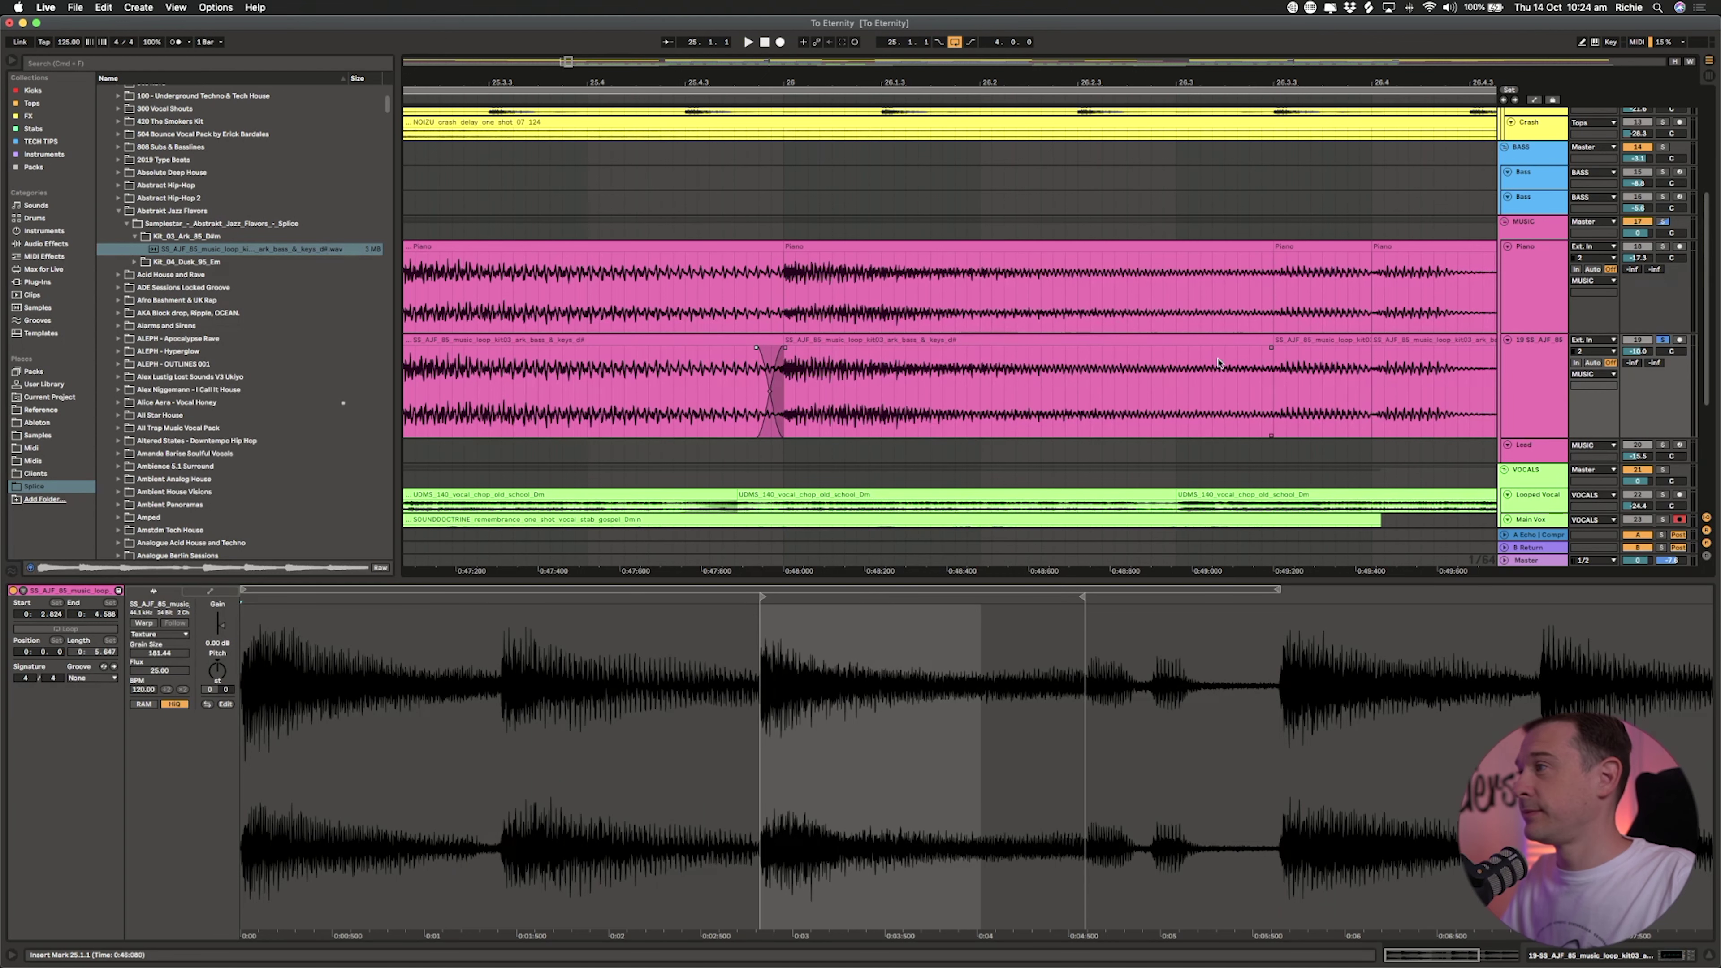
drag(1276, 349, 1252, 349)
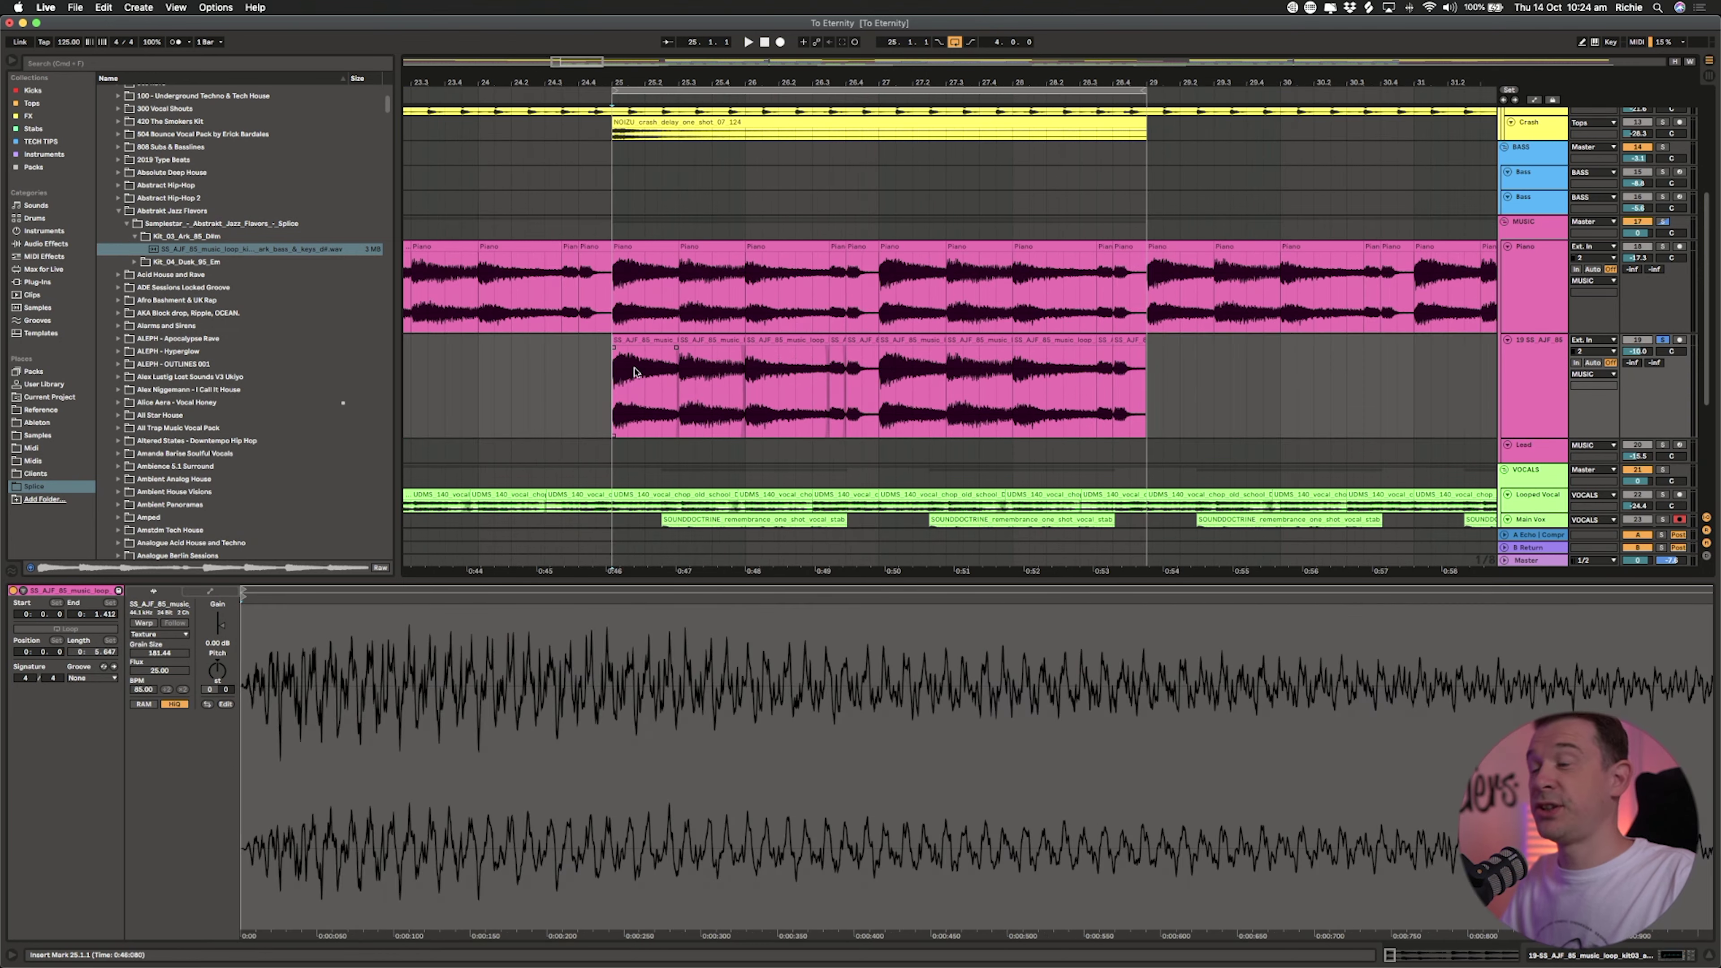
Step: Review the first and second two-bar groups of chops in turn, and play the loop from bar 25
click(643, 341)
shift+click(864, 341)
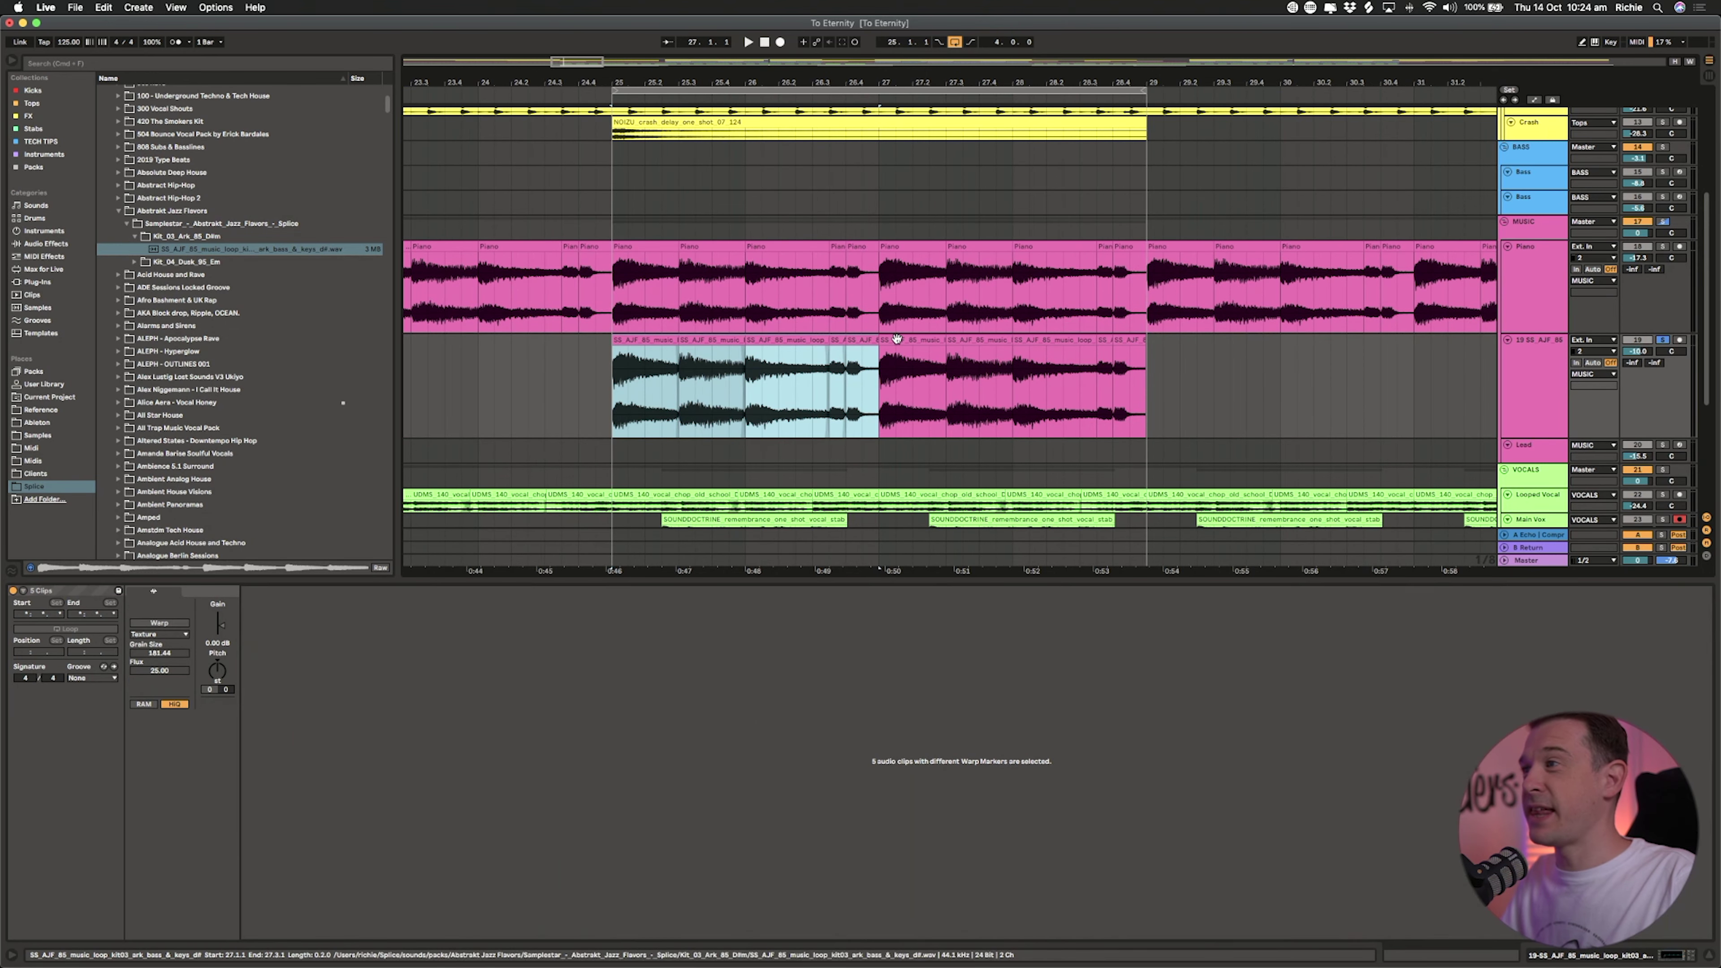
click(897, 341)
shift+click(1125, 341)
click(613, 388)
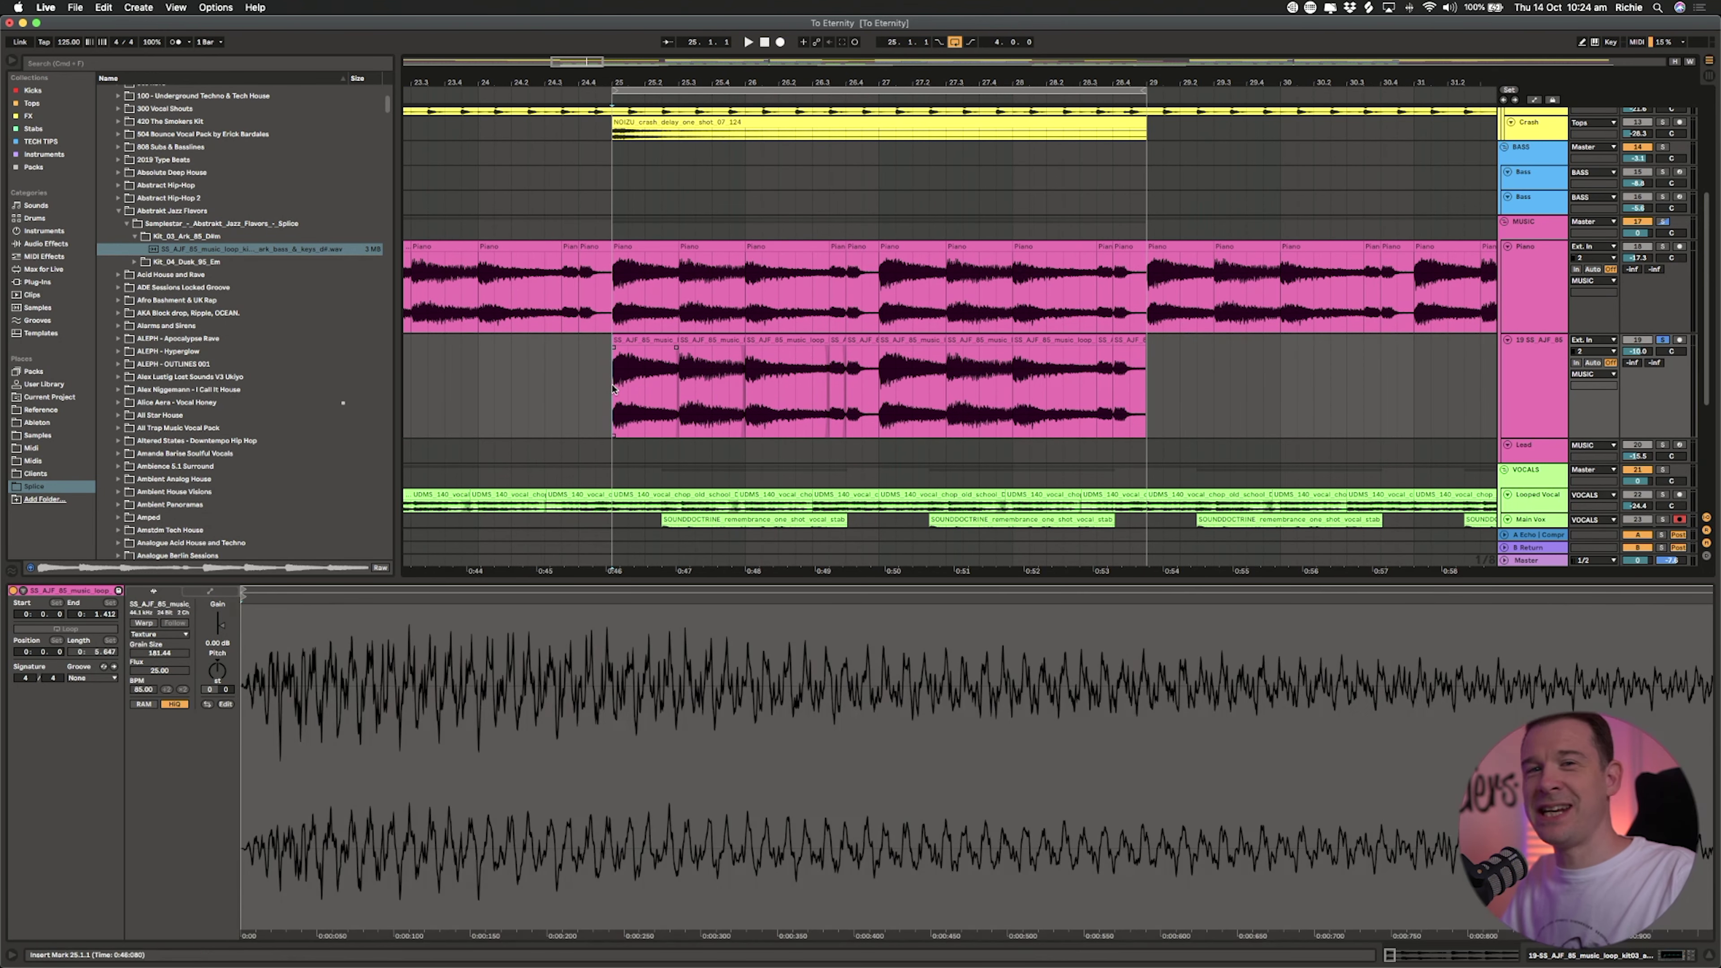
key(space)
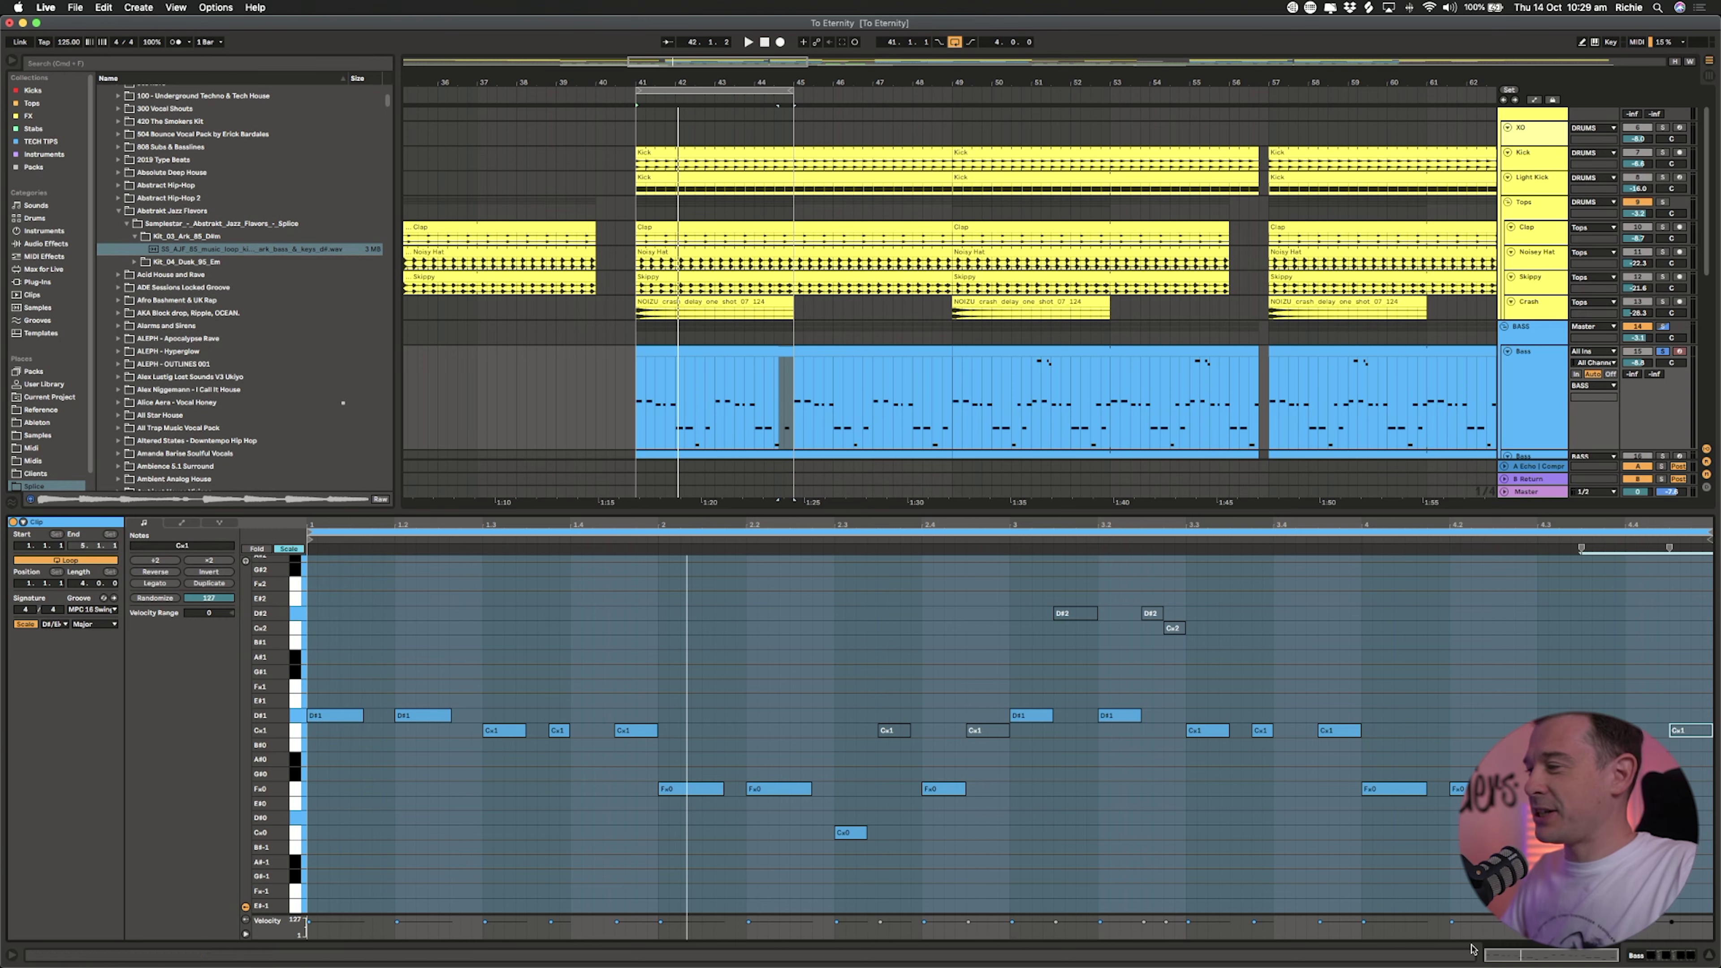
Step: Show the Bass track's devices and open The Sub instrument's window, moving it clear of the track headers
click(1636, 959)
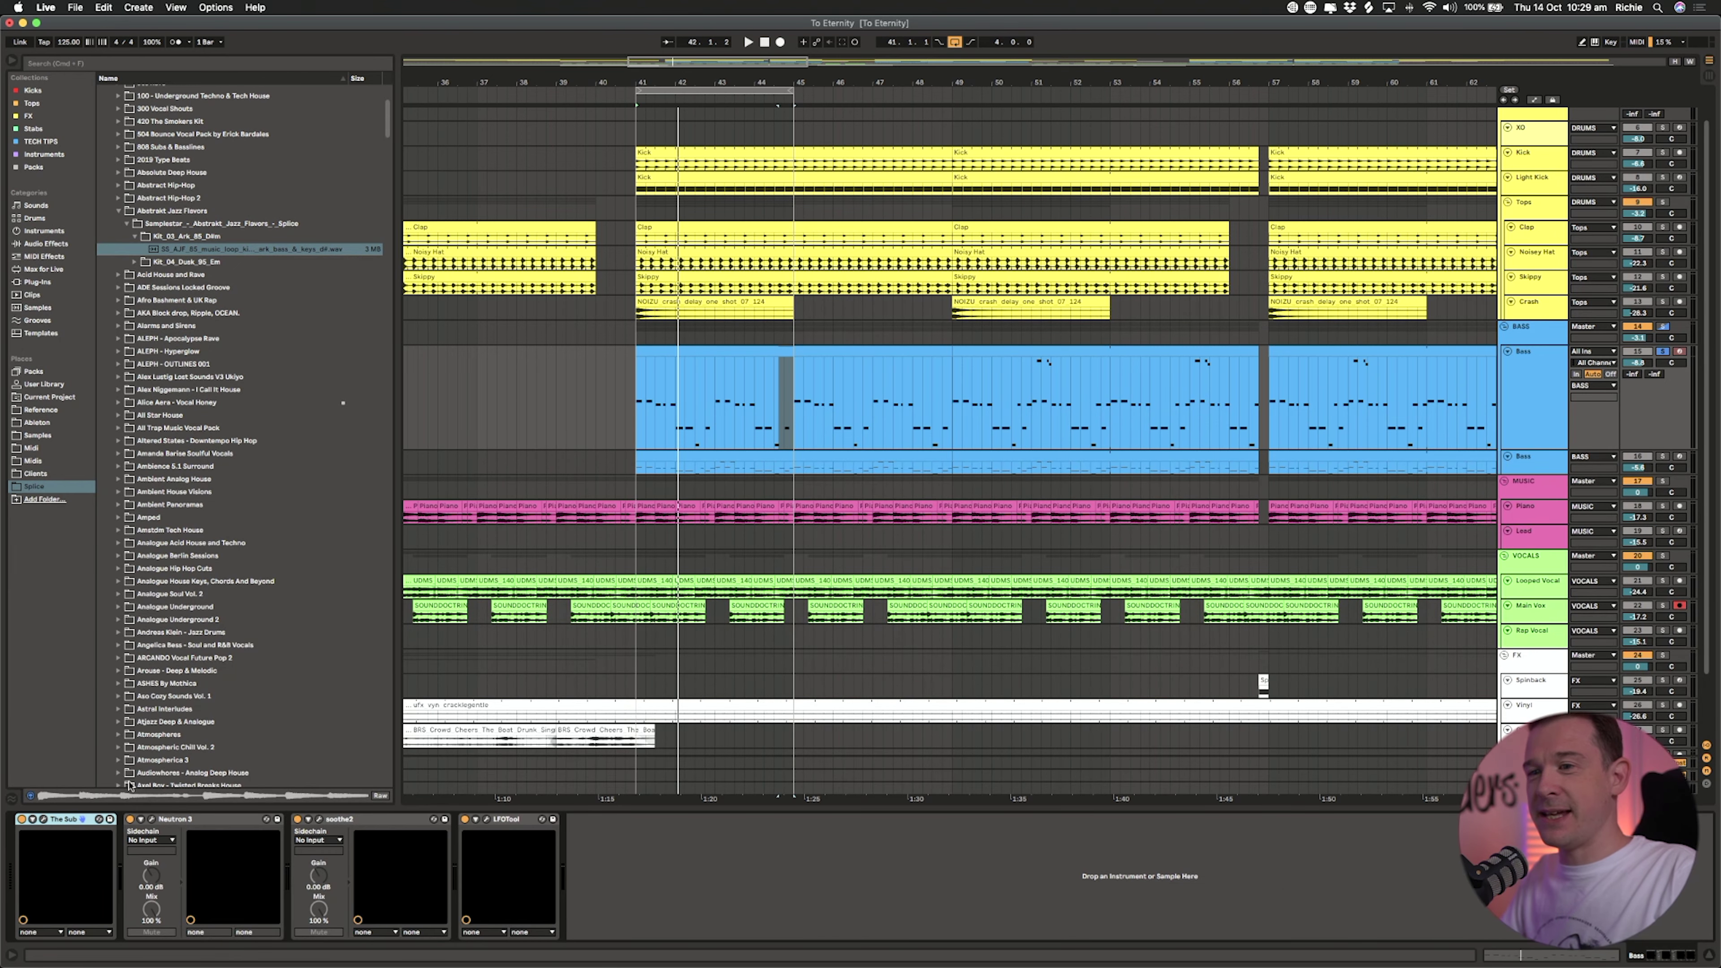
click(44, 820)
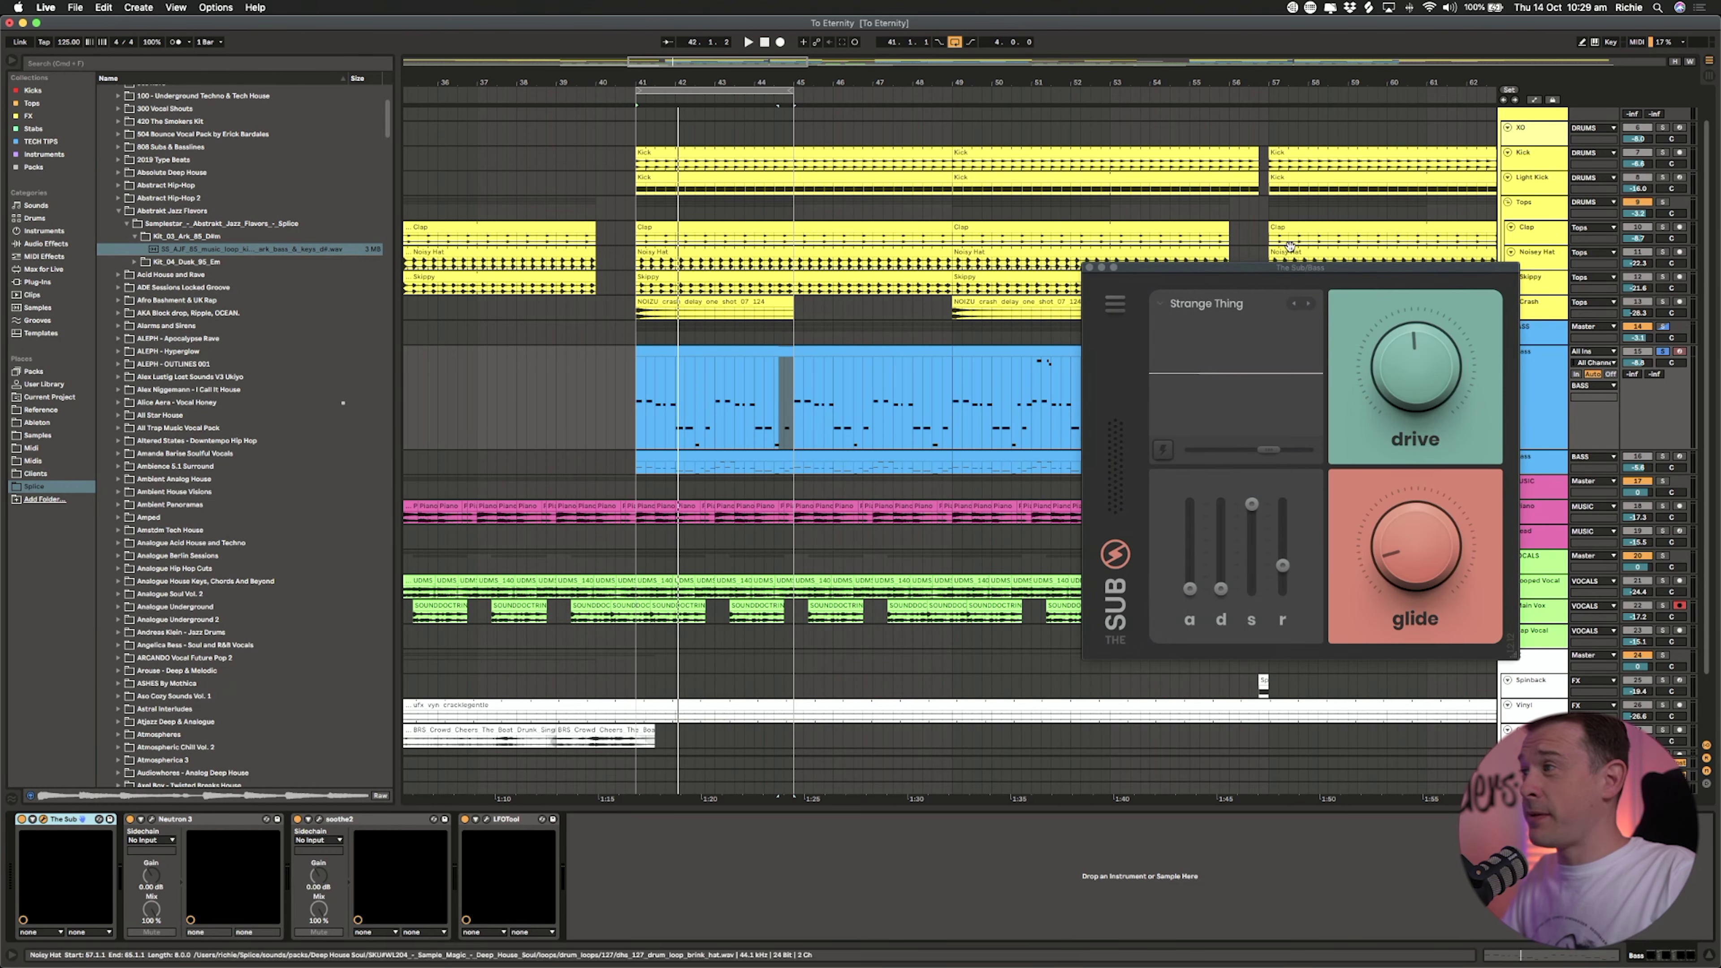
drag(1277, 269, 763, 309)
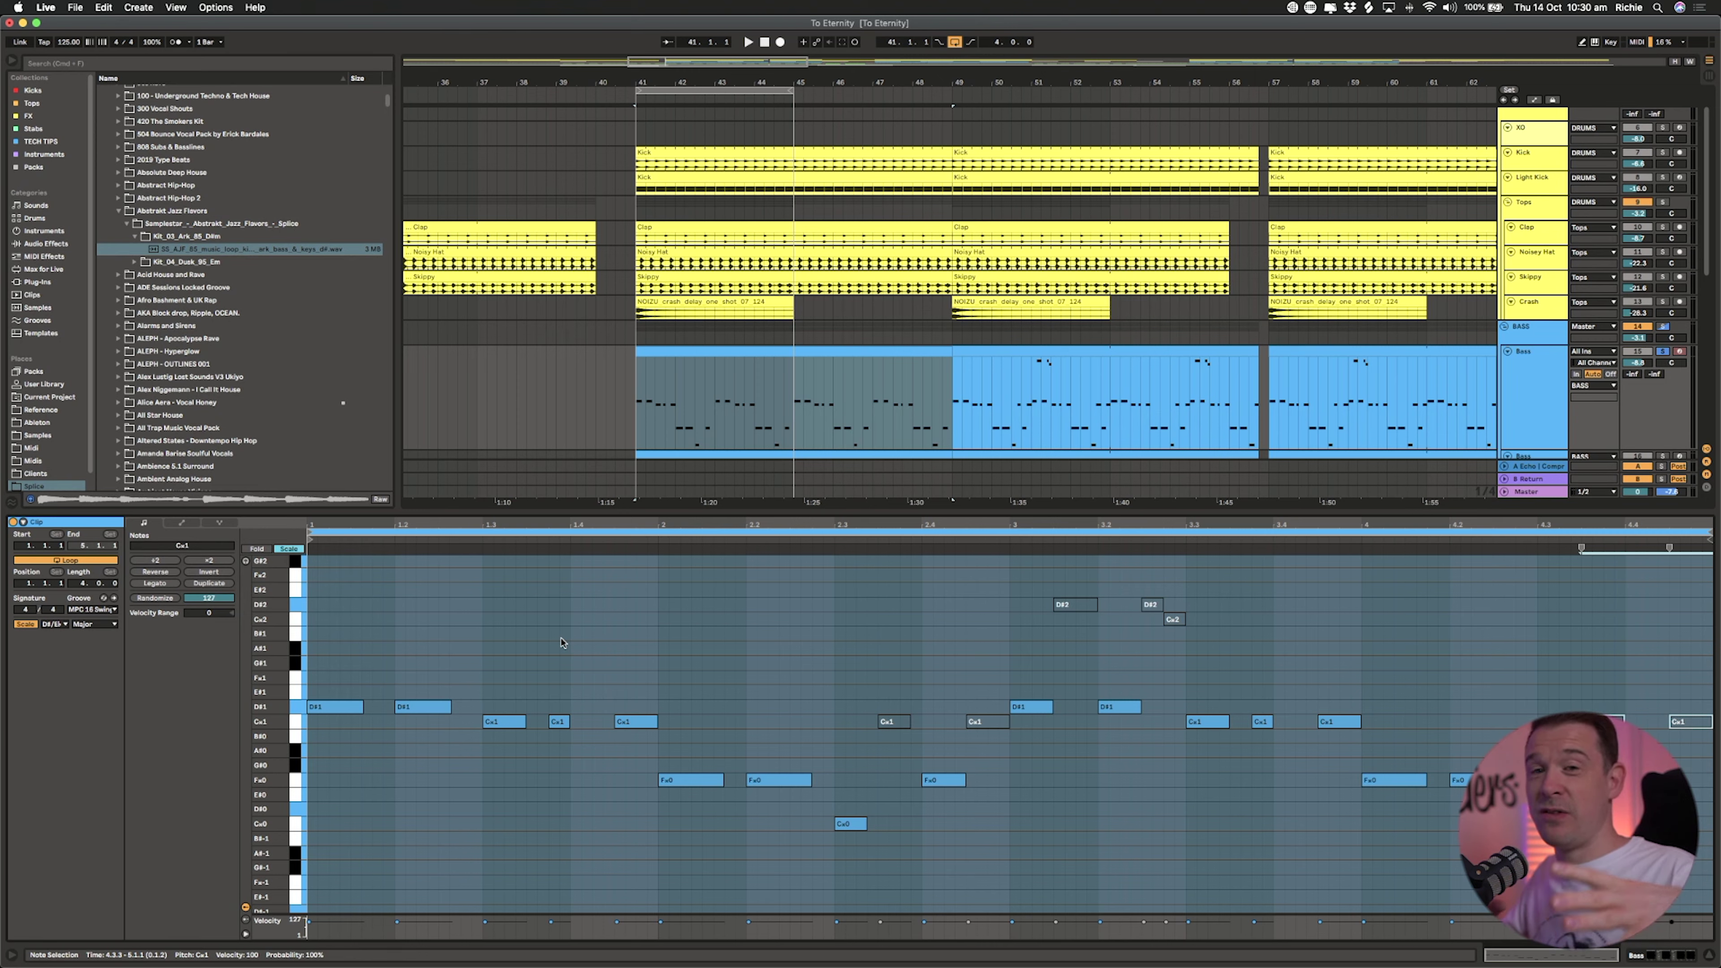
Step: Play the bass pattern from bar 41, and reactivate the muted C#1 note following the C#0 note in bar 2
key(space)
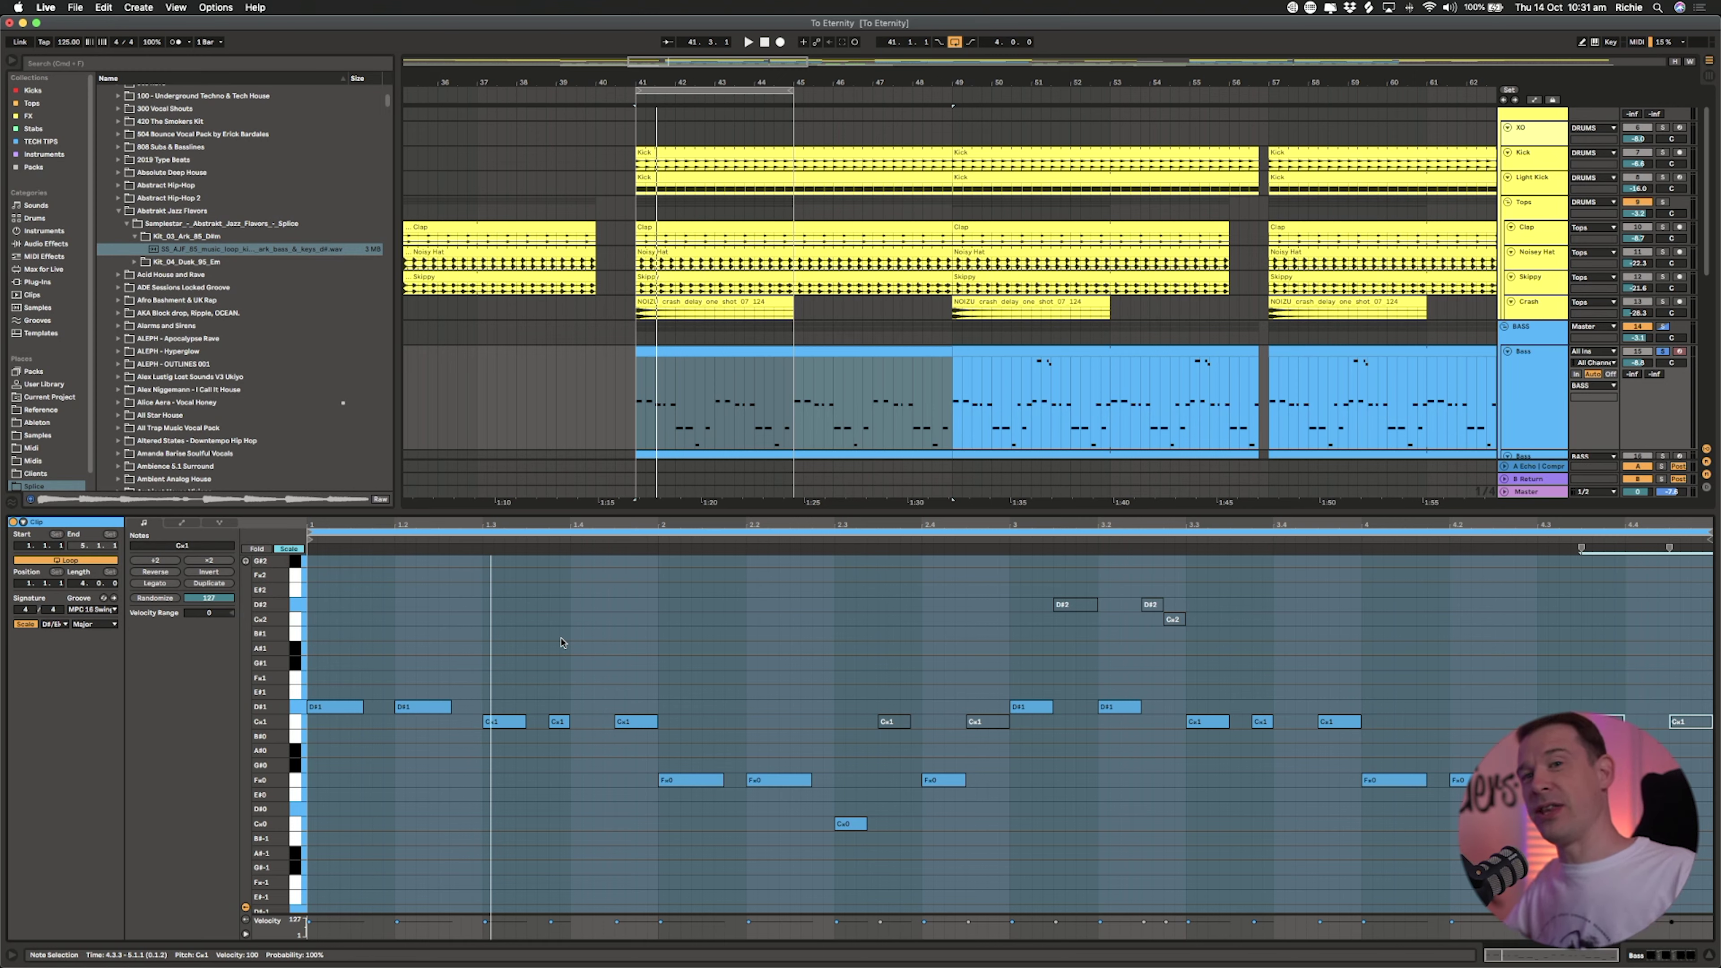
click(851, 824)
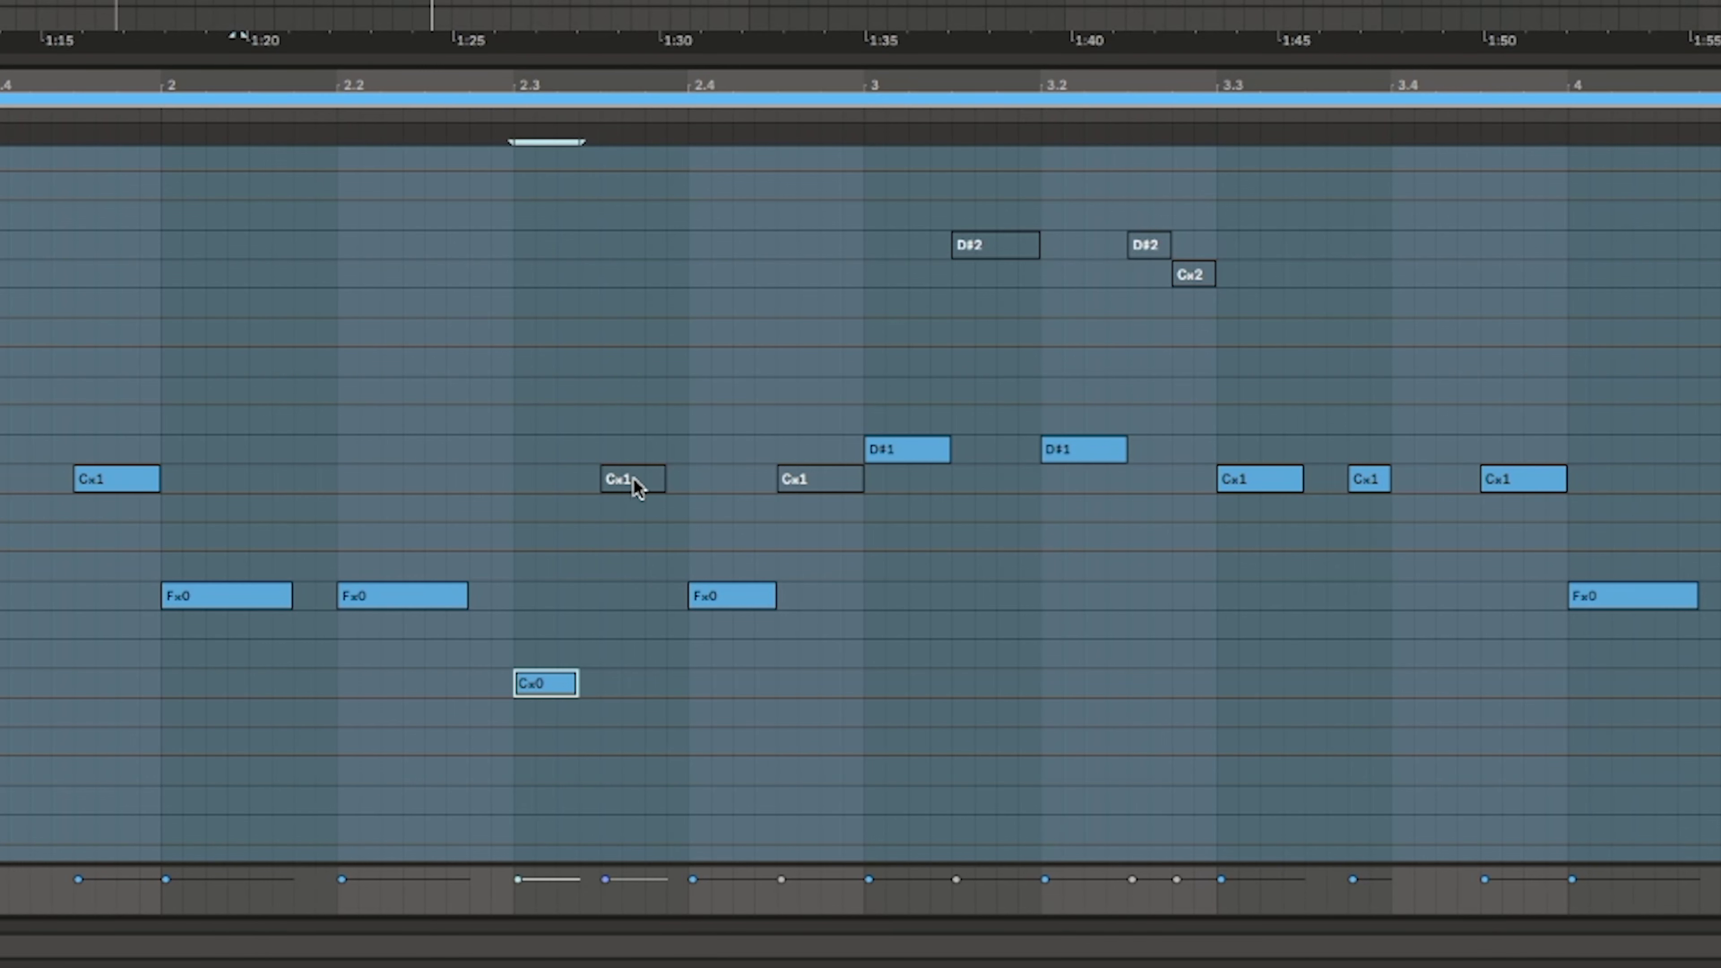
click(634, 479)
key(0)
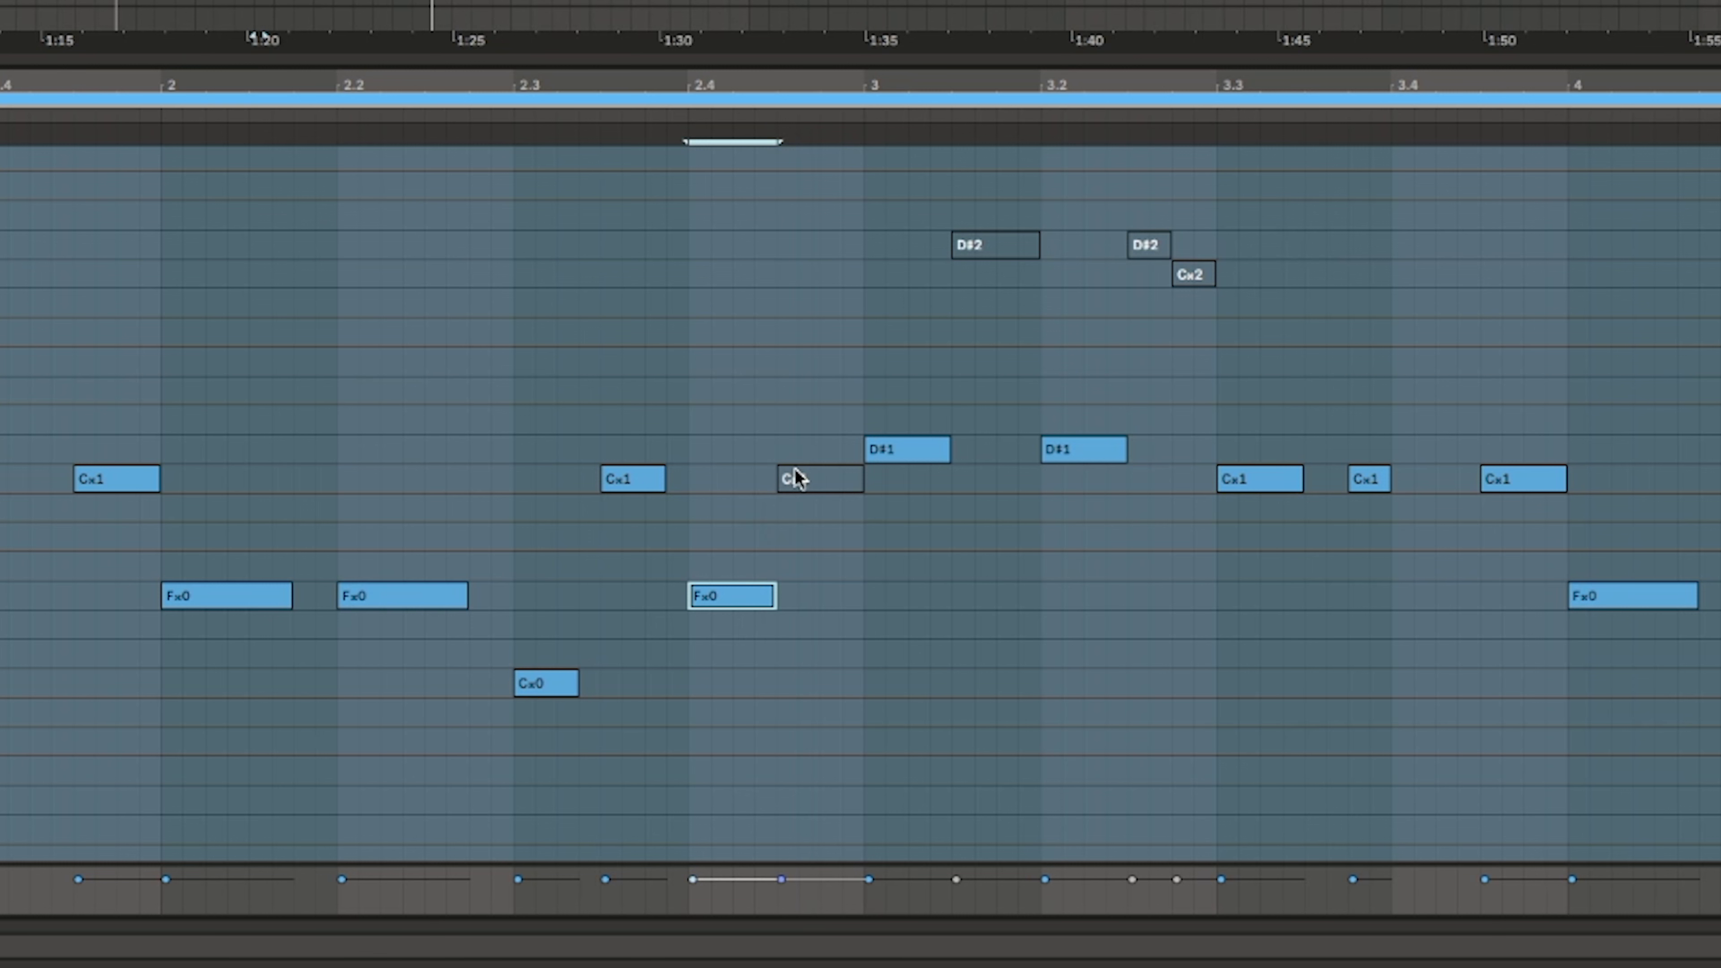
Step: Try the last C#1 note before bar 3 at F#1, and return it to C#1 as an active note
drag(980, 720, 982, 679)
drag(810, 396, 811, 391)
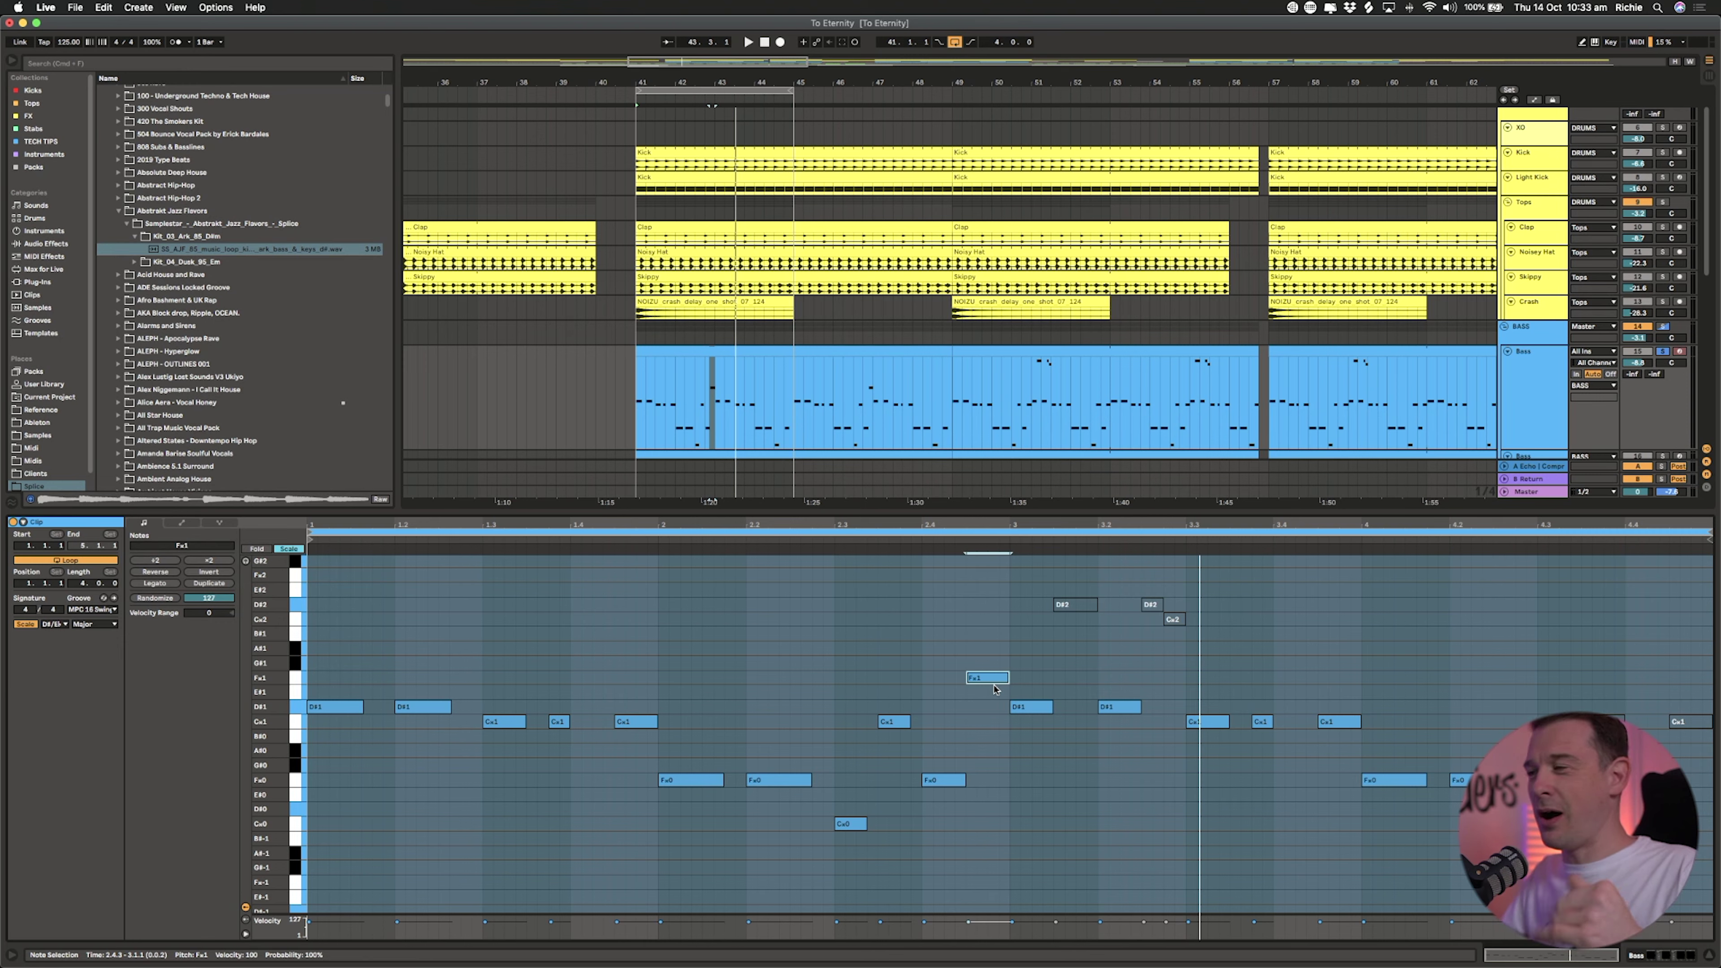
drag(994, 685, 1000, 724)
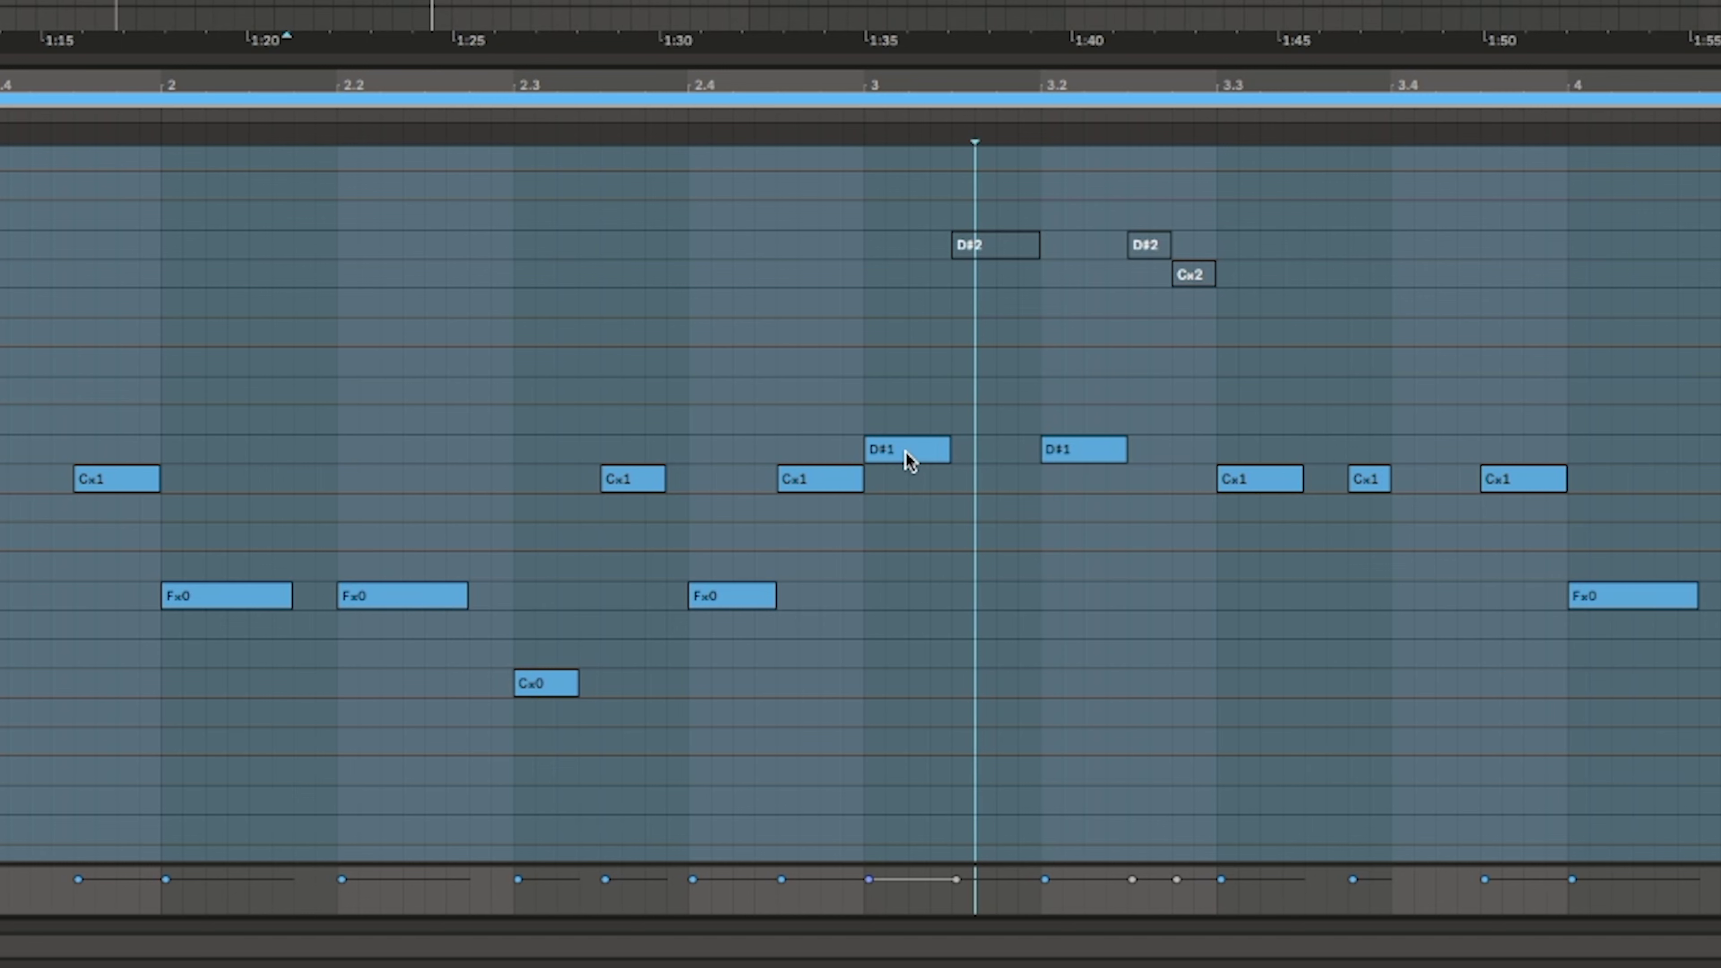
Step: Reactivate the first muted D#2 note in bar 3 of the bass clip and play the pattern
click(999, 237)
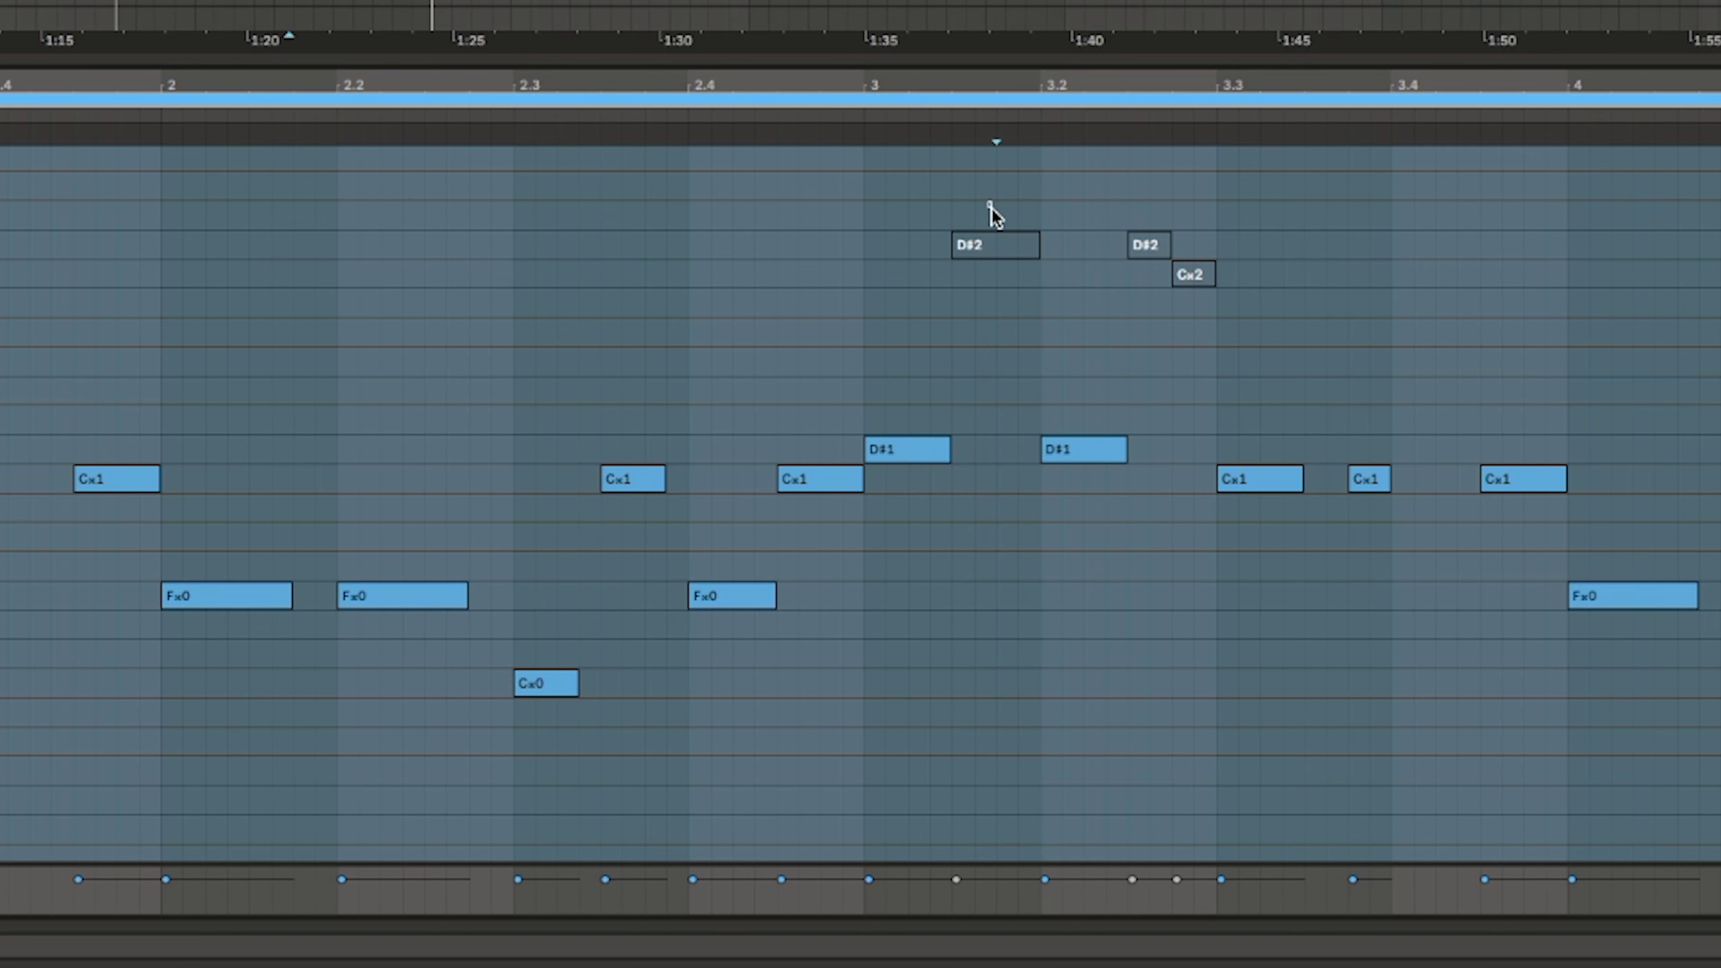
key(0)
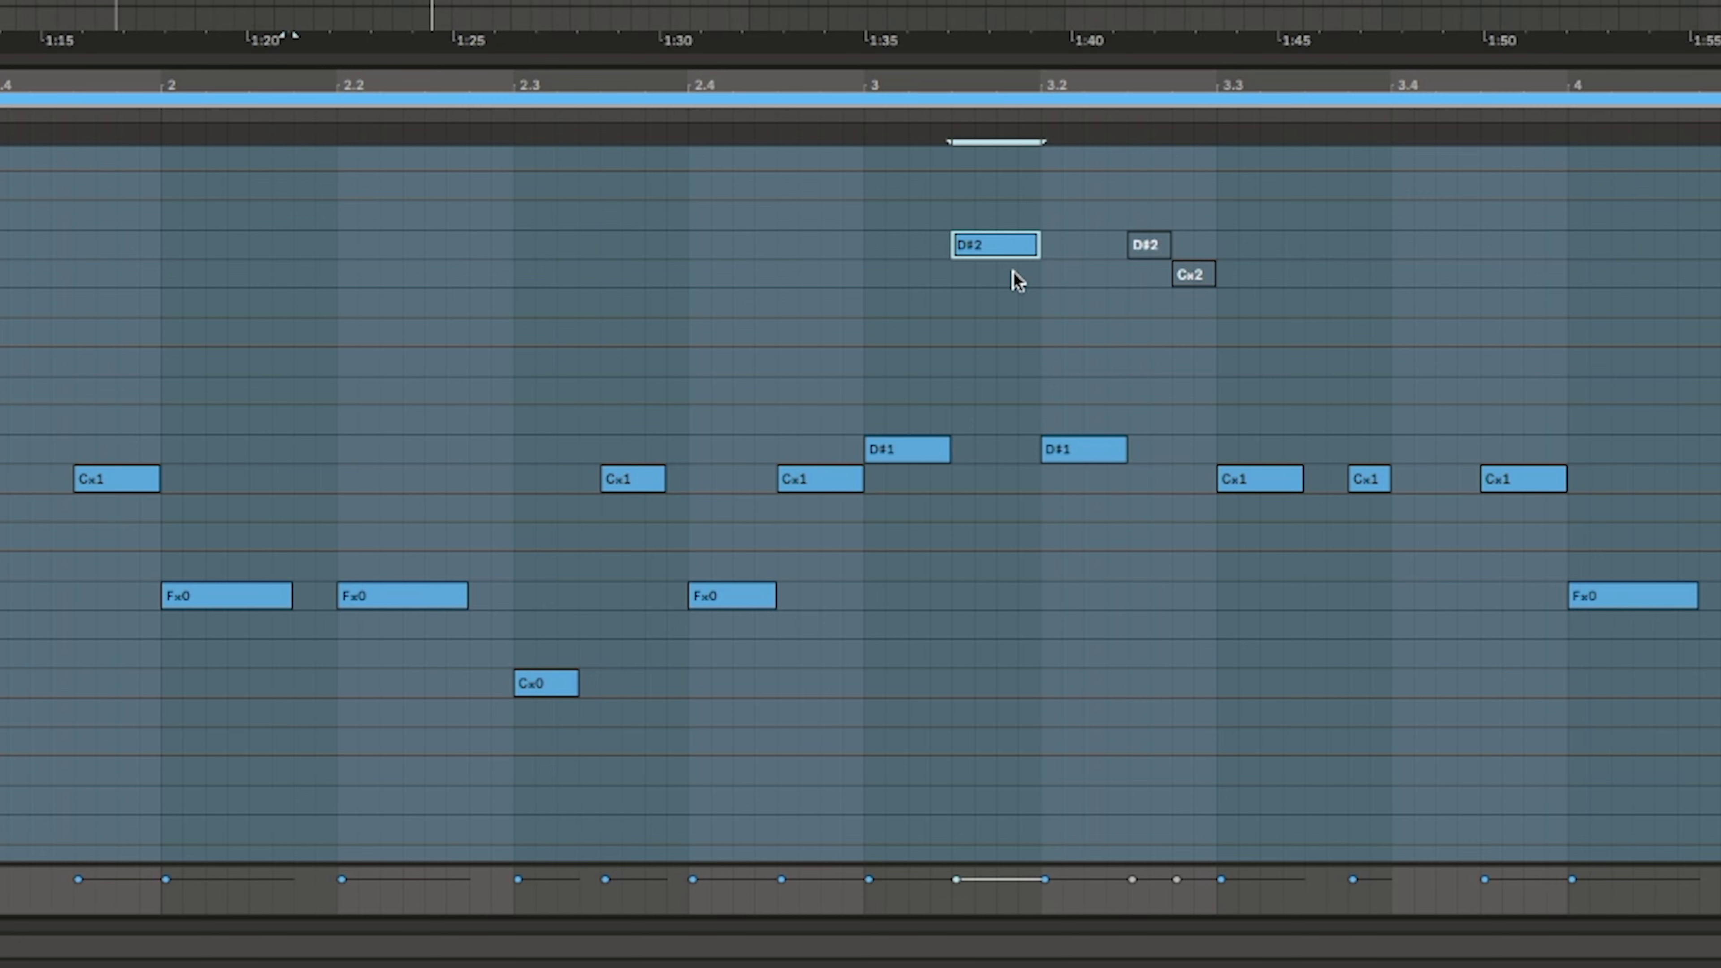
key(space)
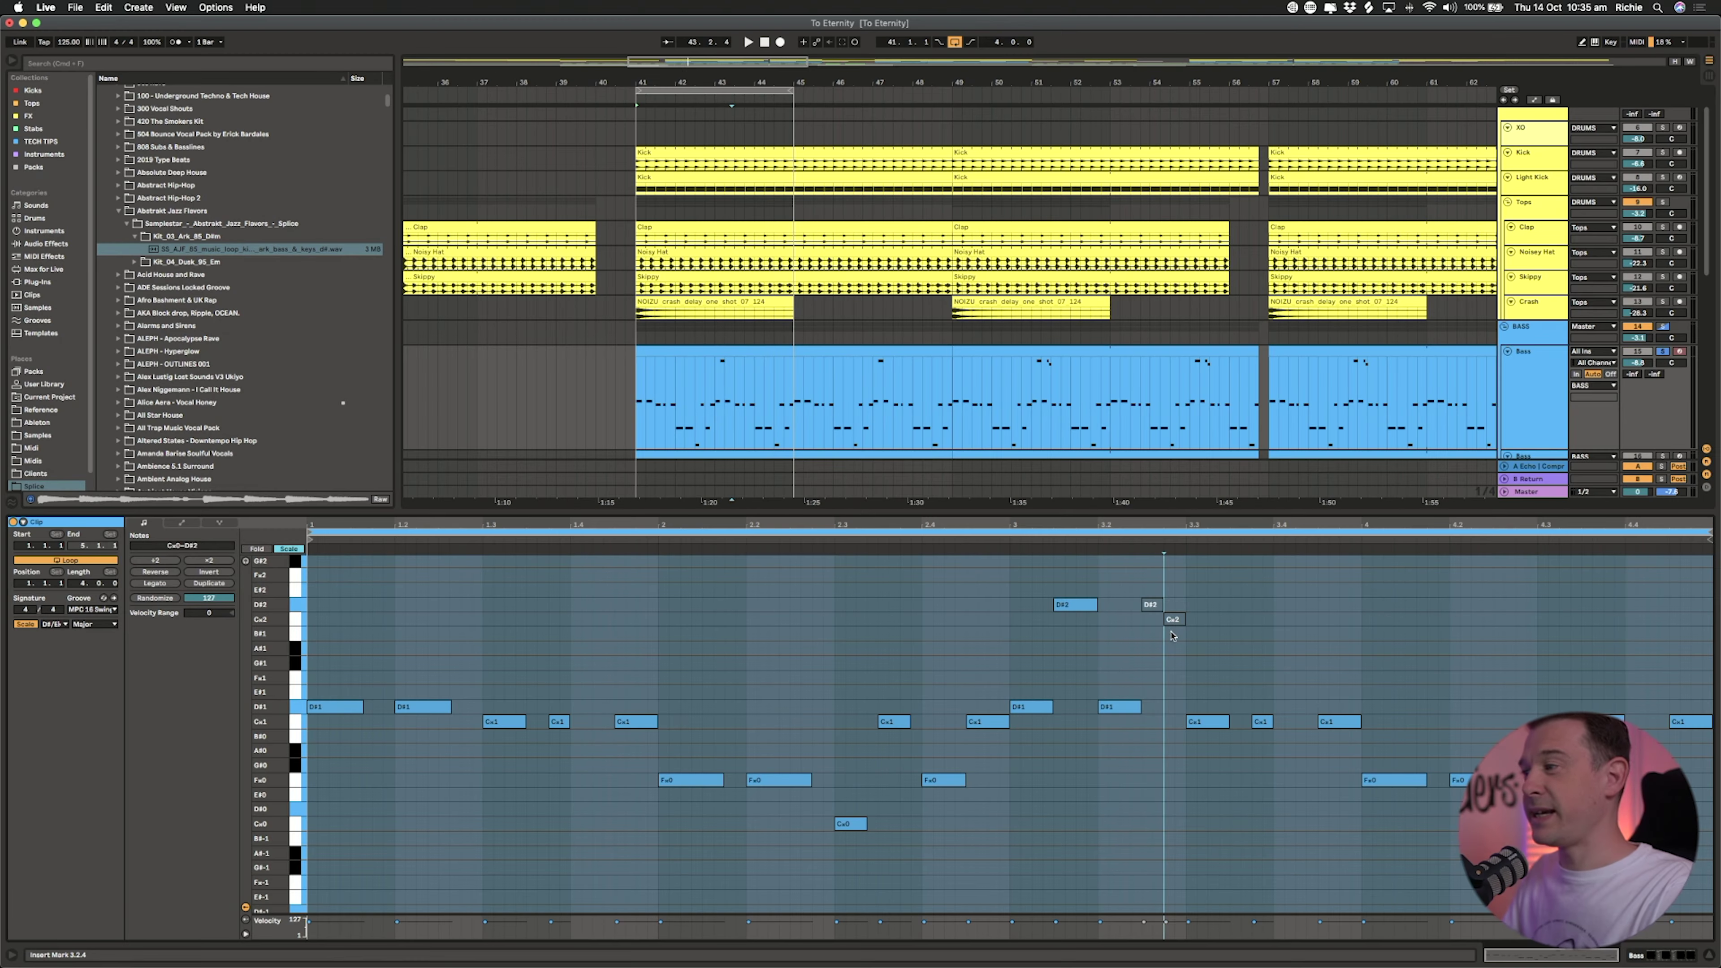
Step: Delete the muted C#2 note in bar 3, extend the active second D#2 note to beat 3.3, and play the pattern
double_click(1172, 620)
drag(1160, 604, 1175, 608)
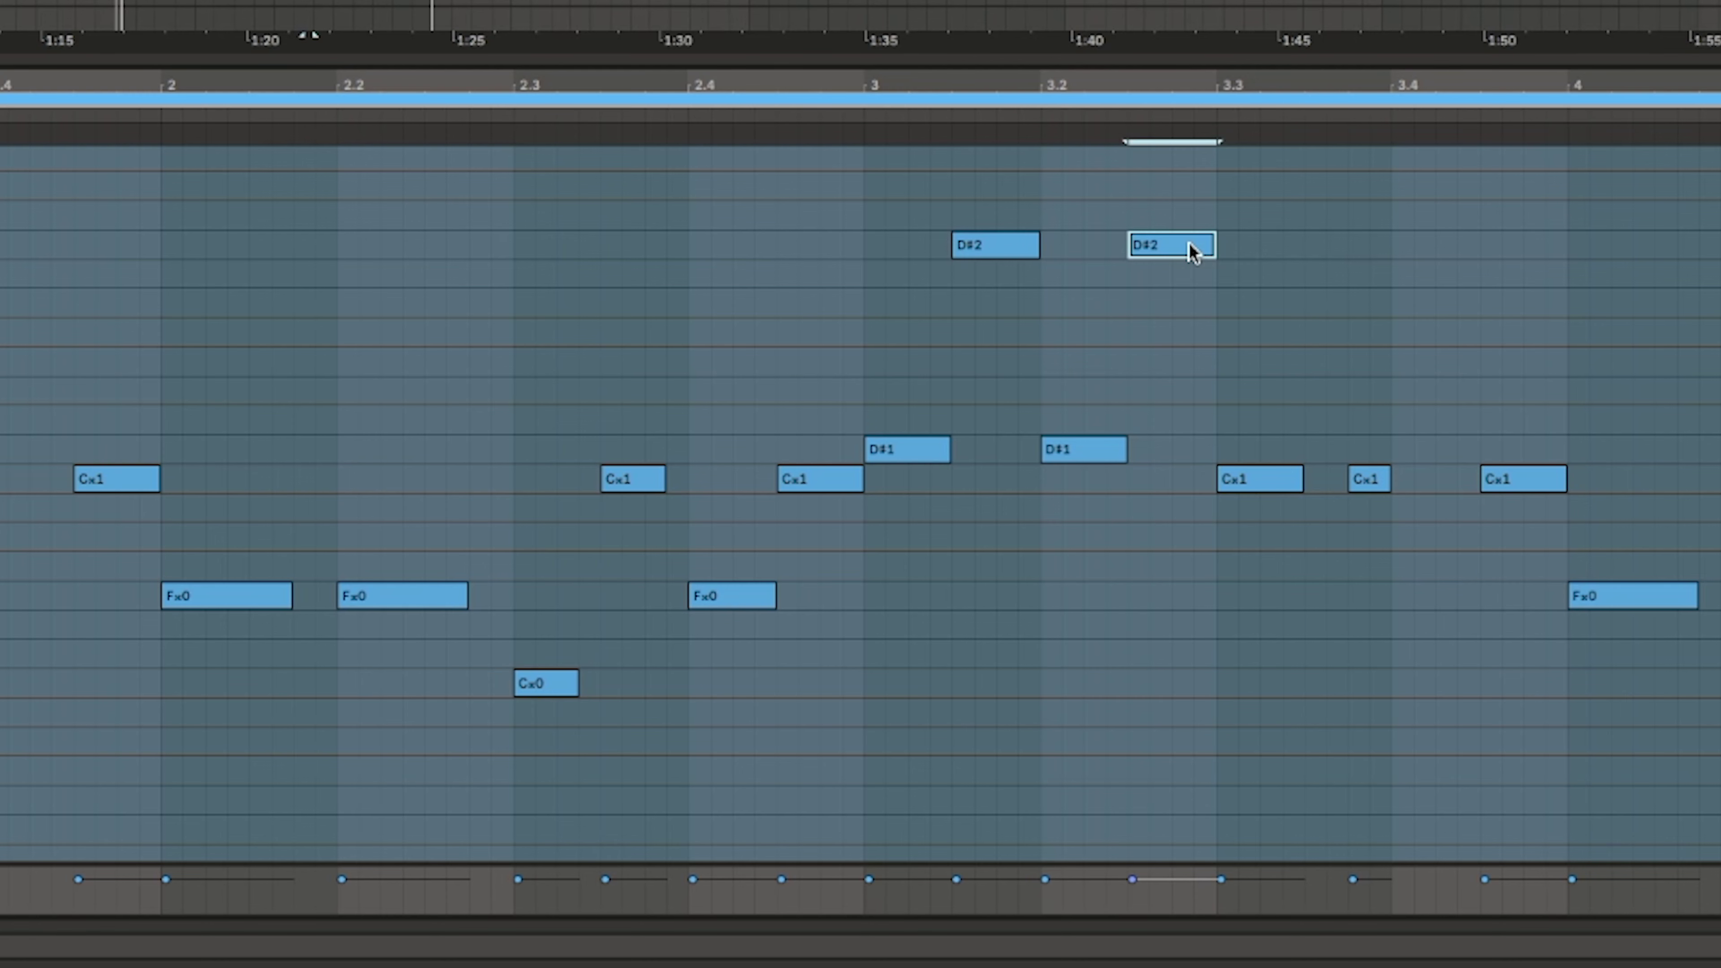
key(space)
Step: Halve the second D#2 note's length, duplicate it directly after itself, lower the copy to C#2, and play the bassline
drag(1214, 241, 1172, 237)
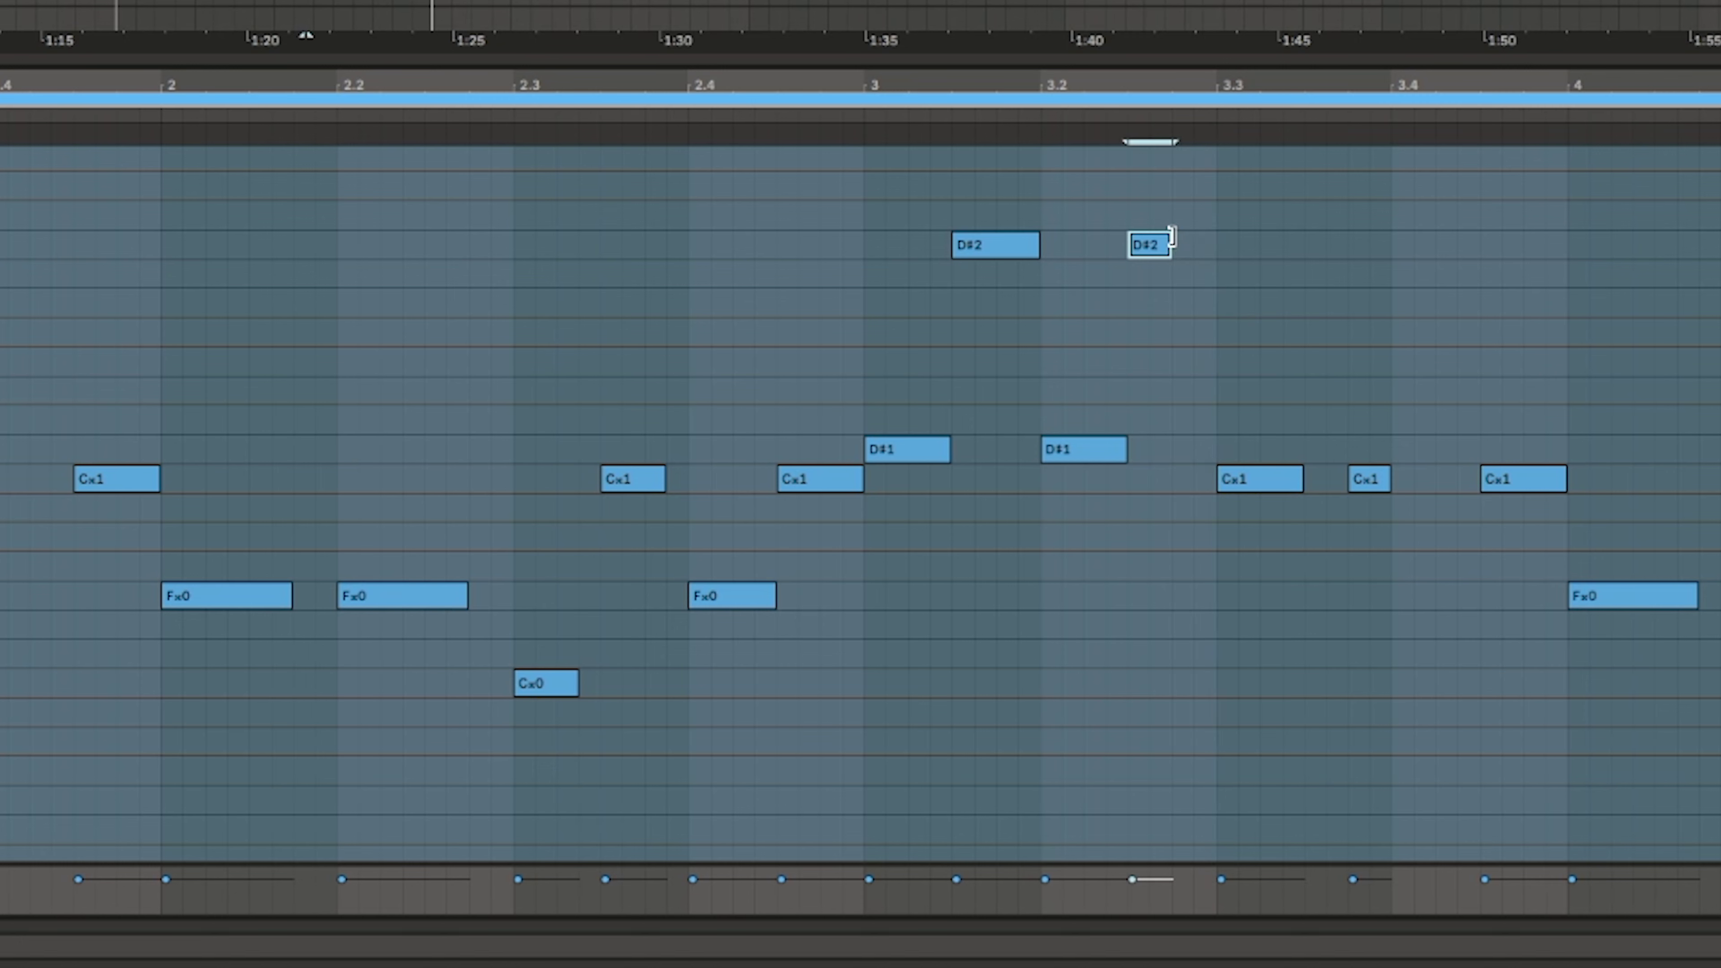
key(ctrl+d)
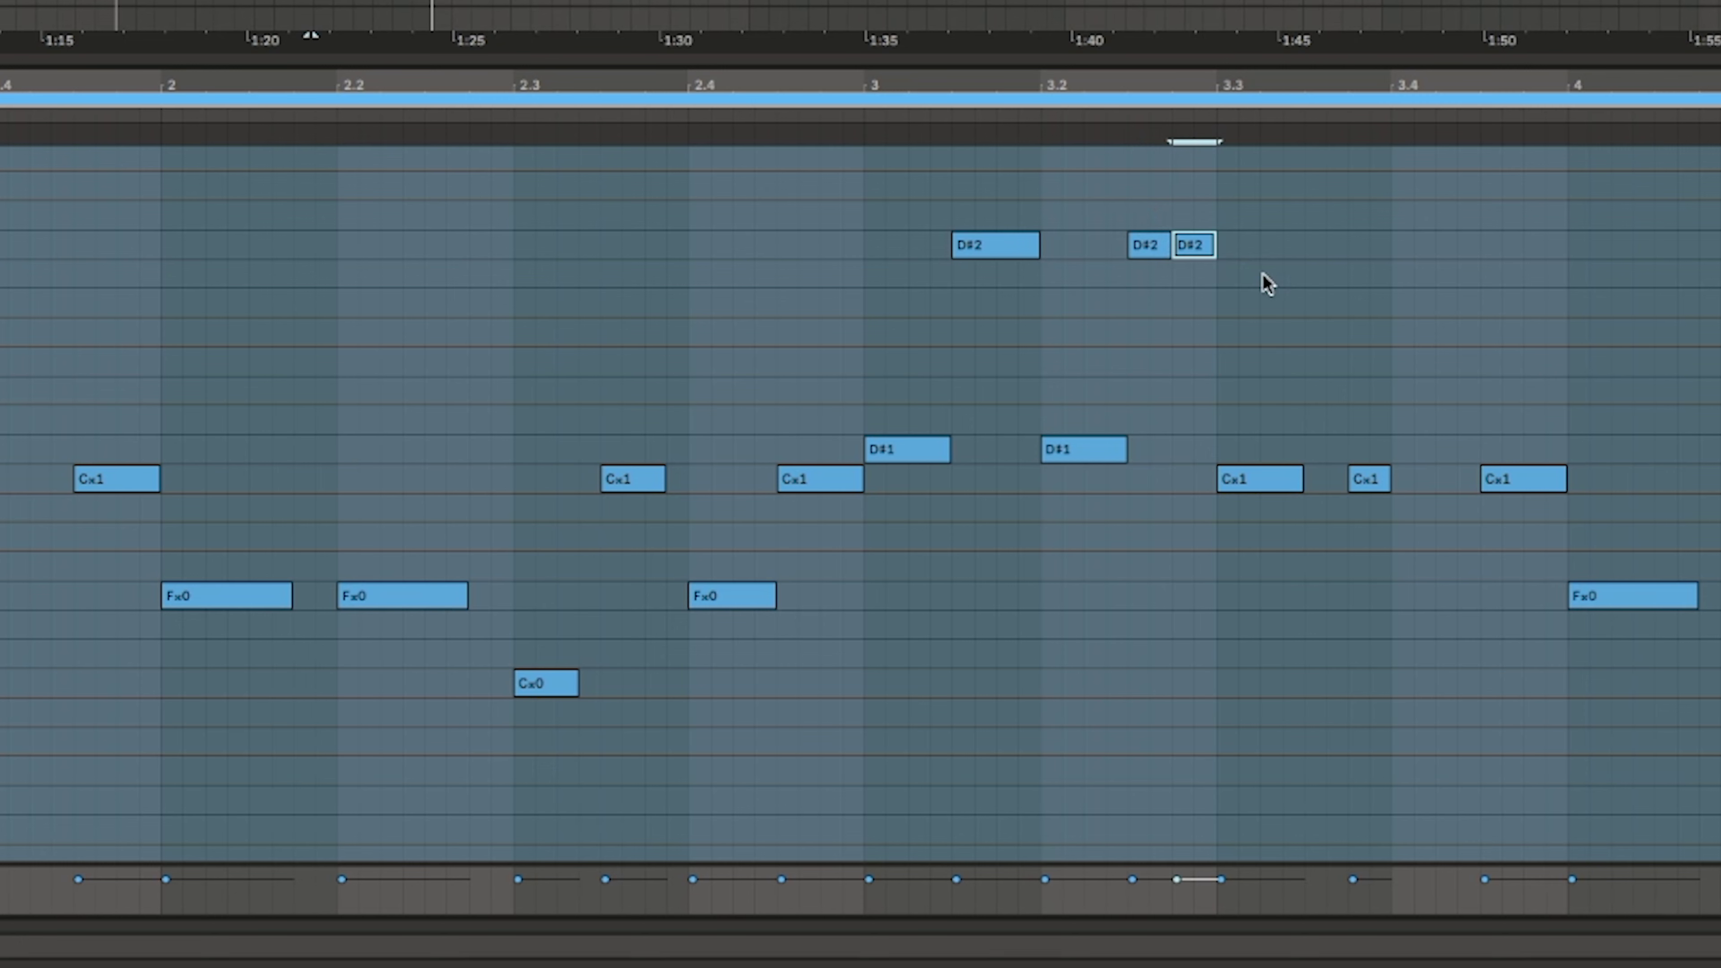
key(Down)
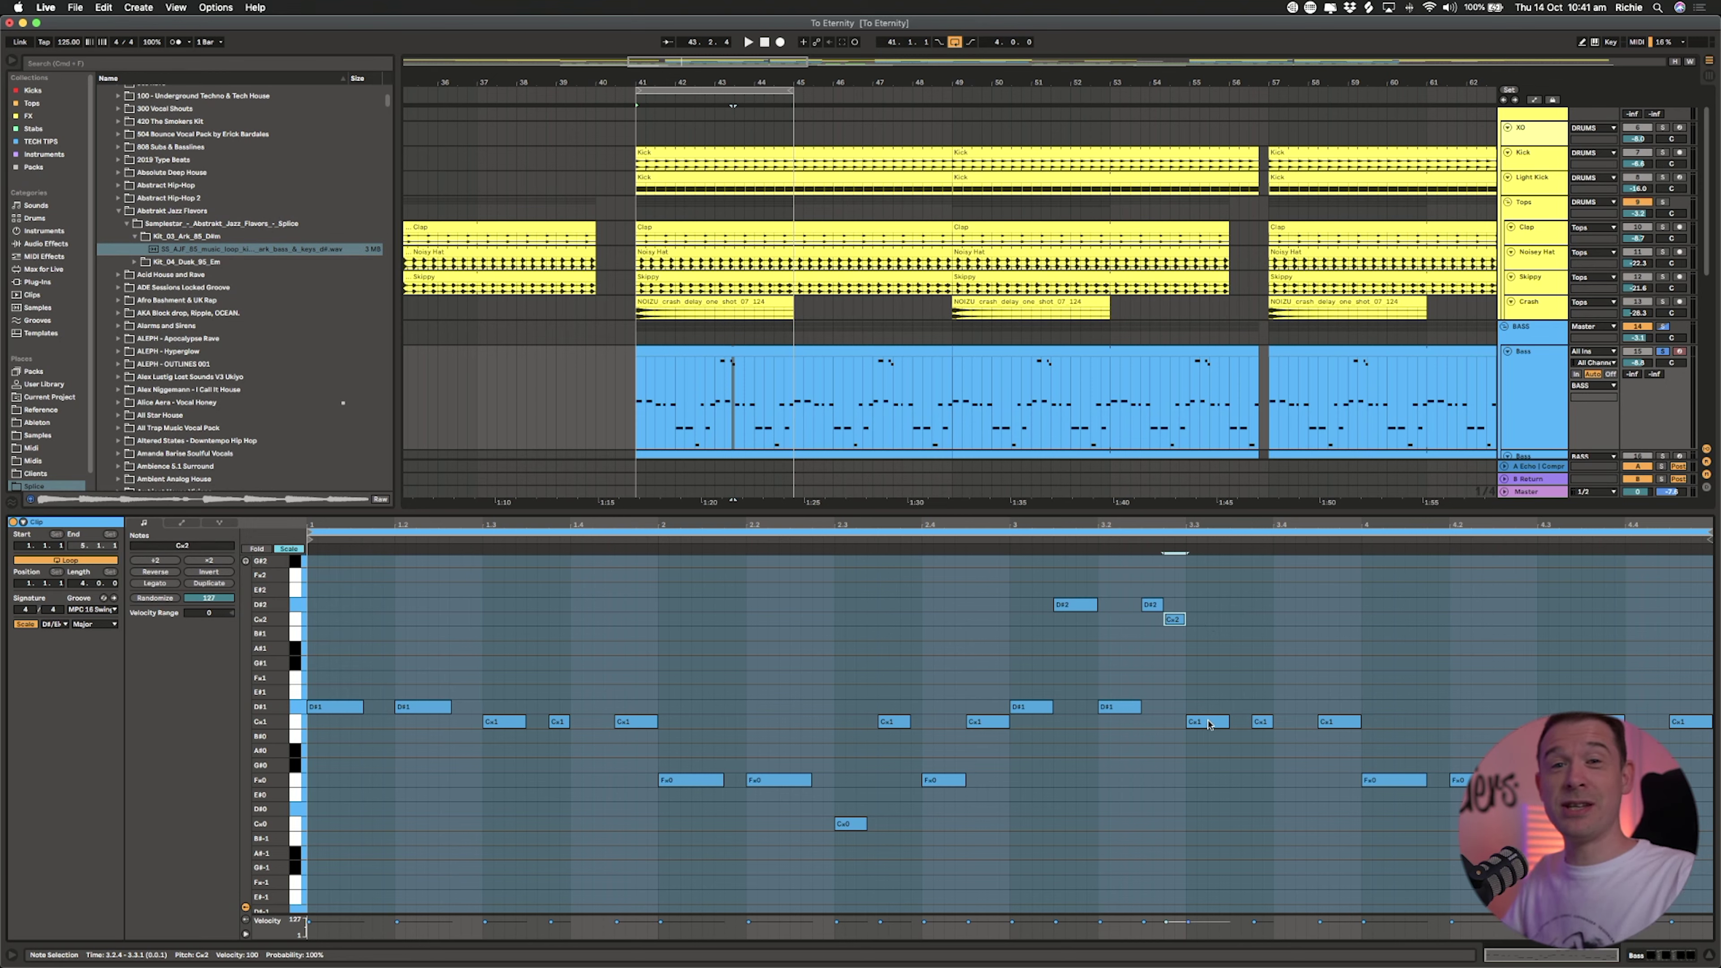
key(space)
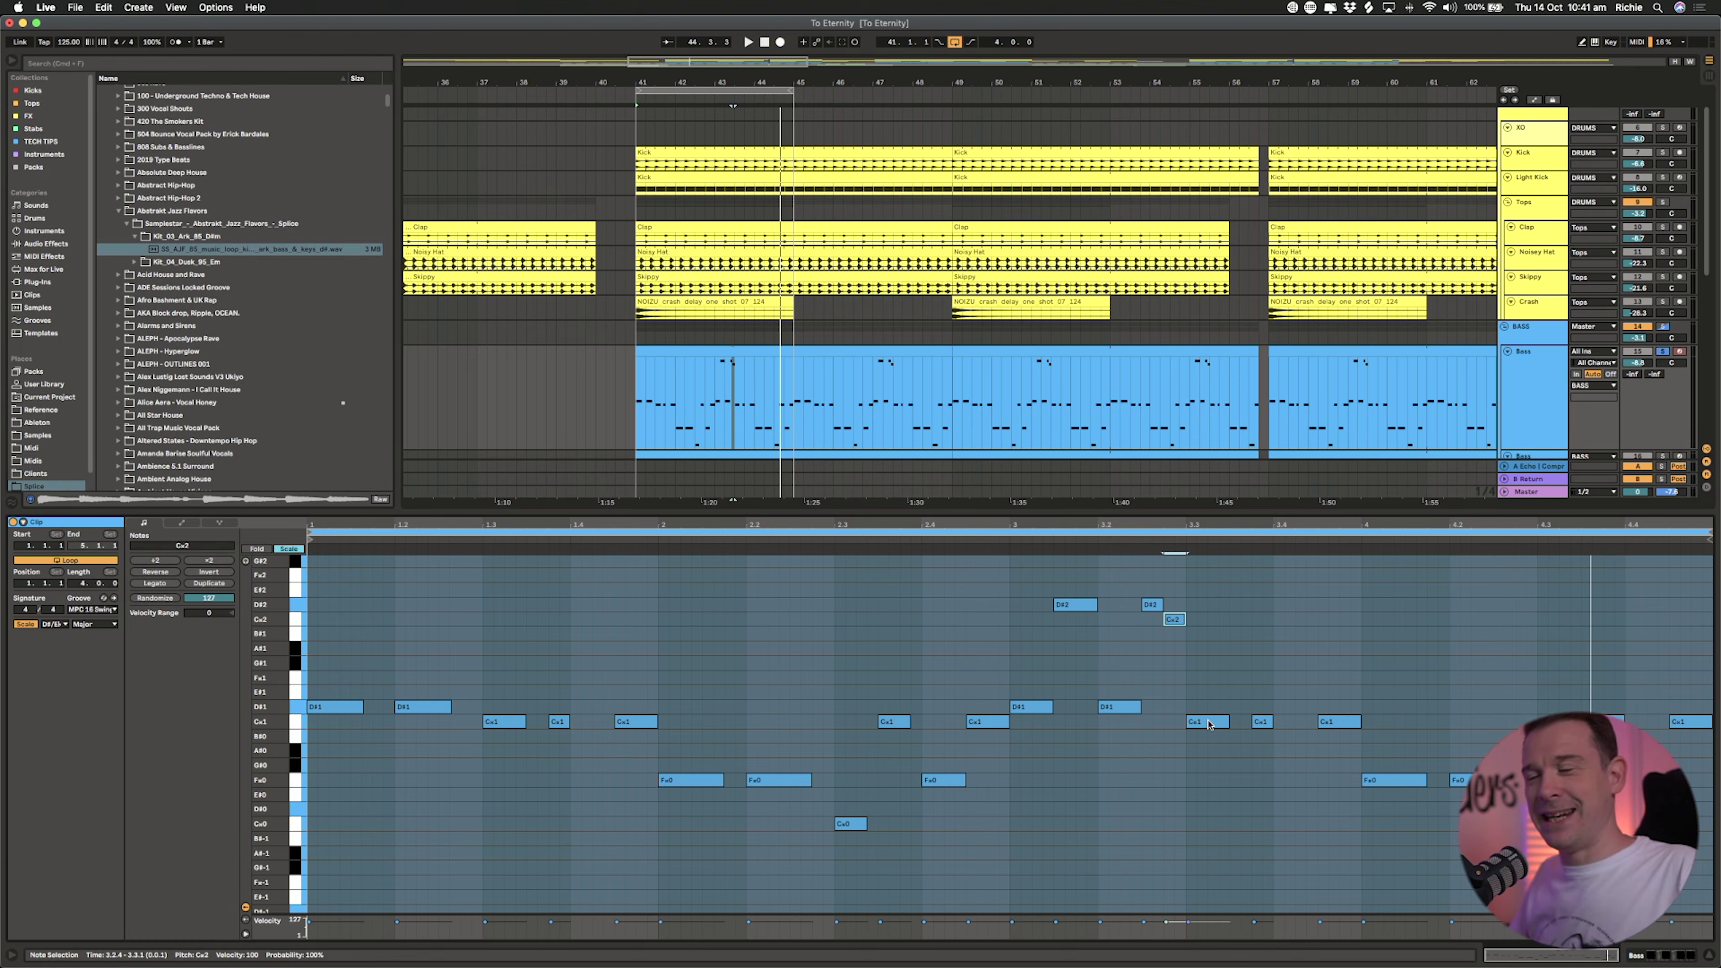
Step: Check the bass clip's groove options, and select the Bass clip at bar 41 and play it
click(106, 610)
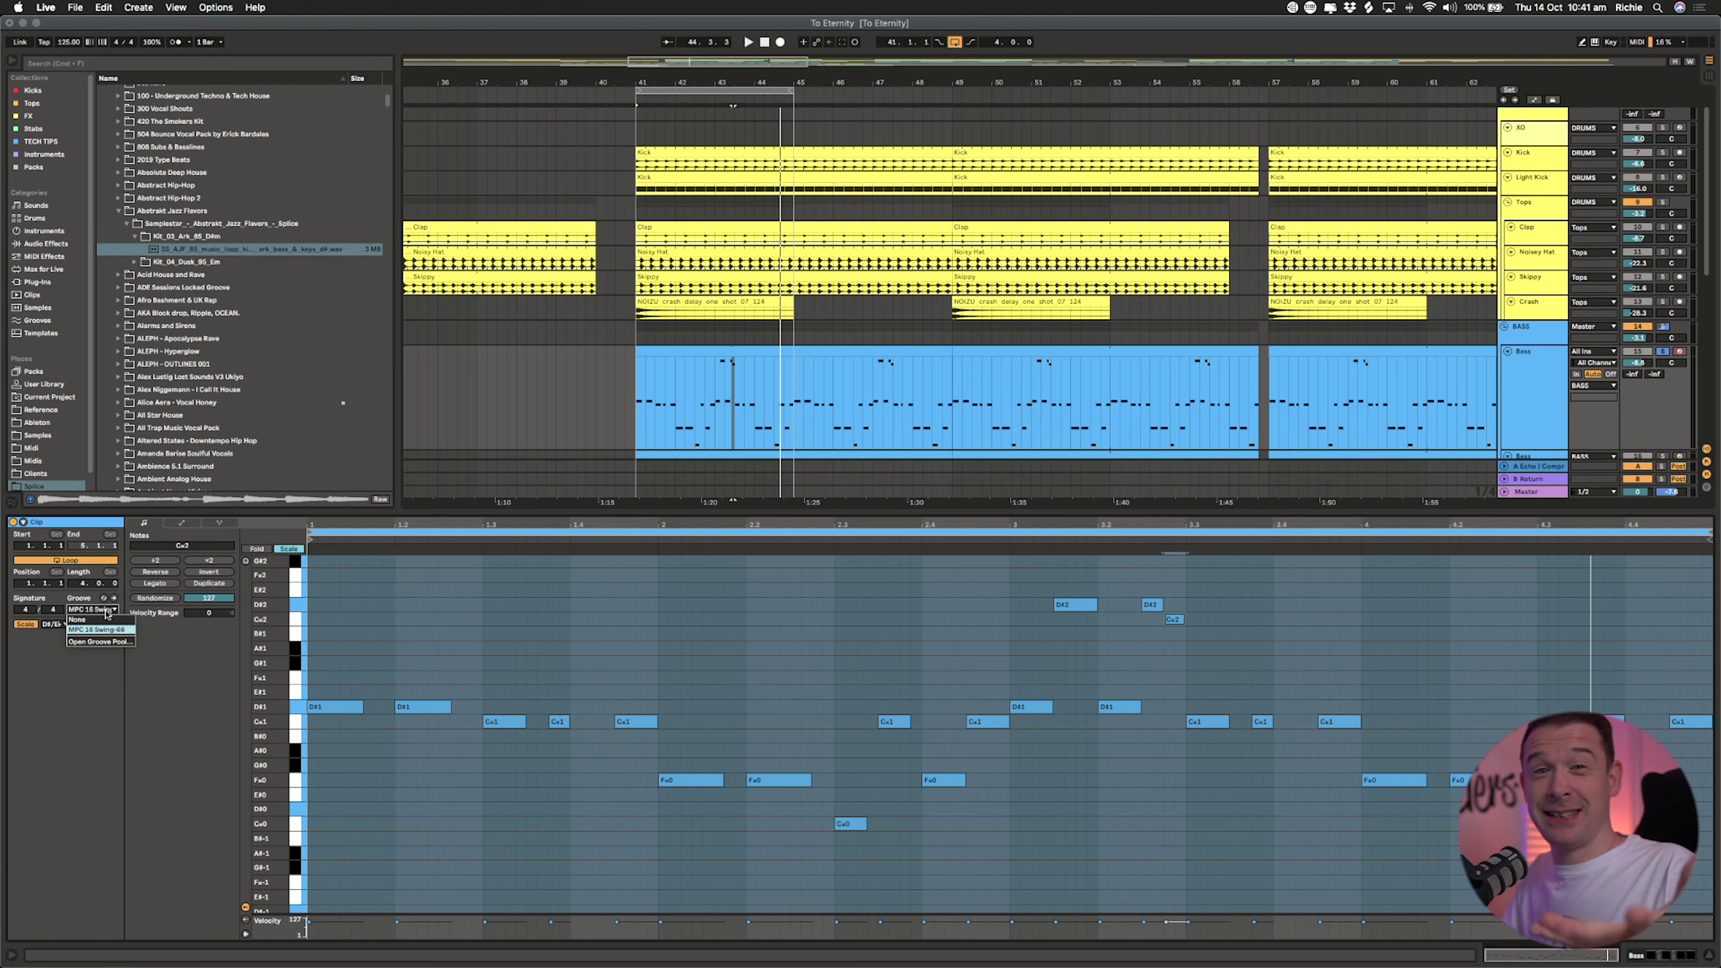
click(107, 611)
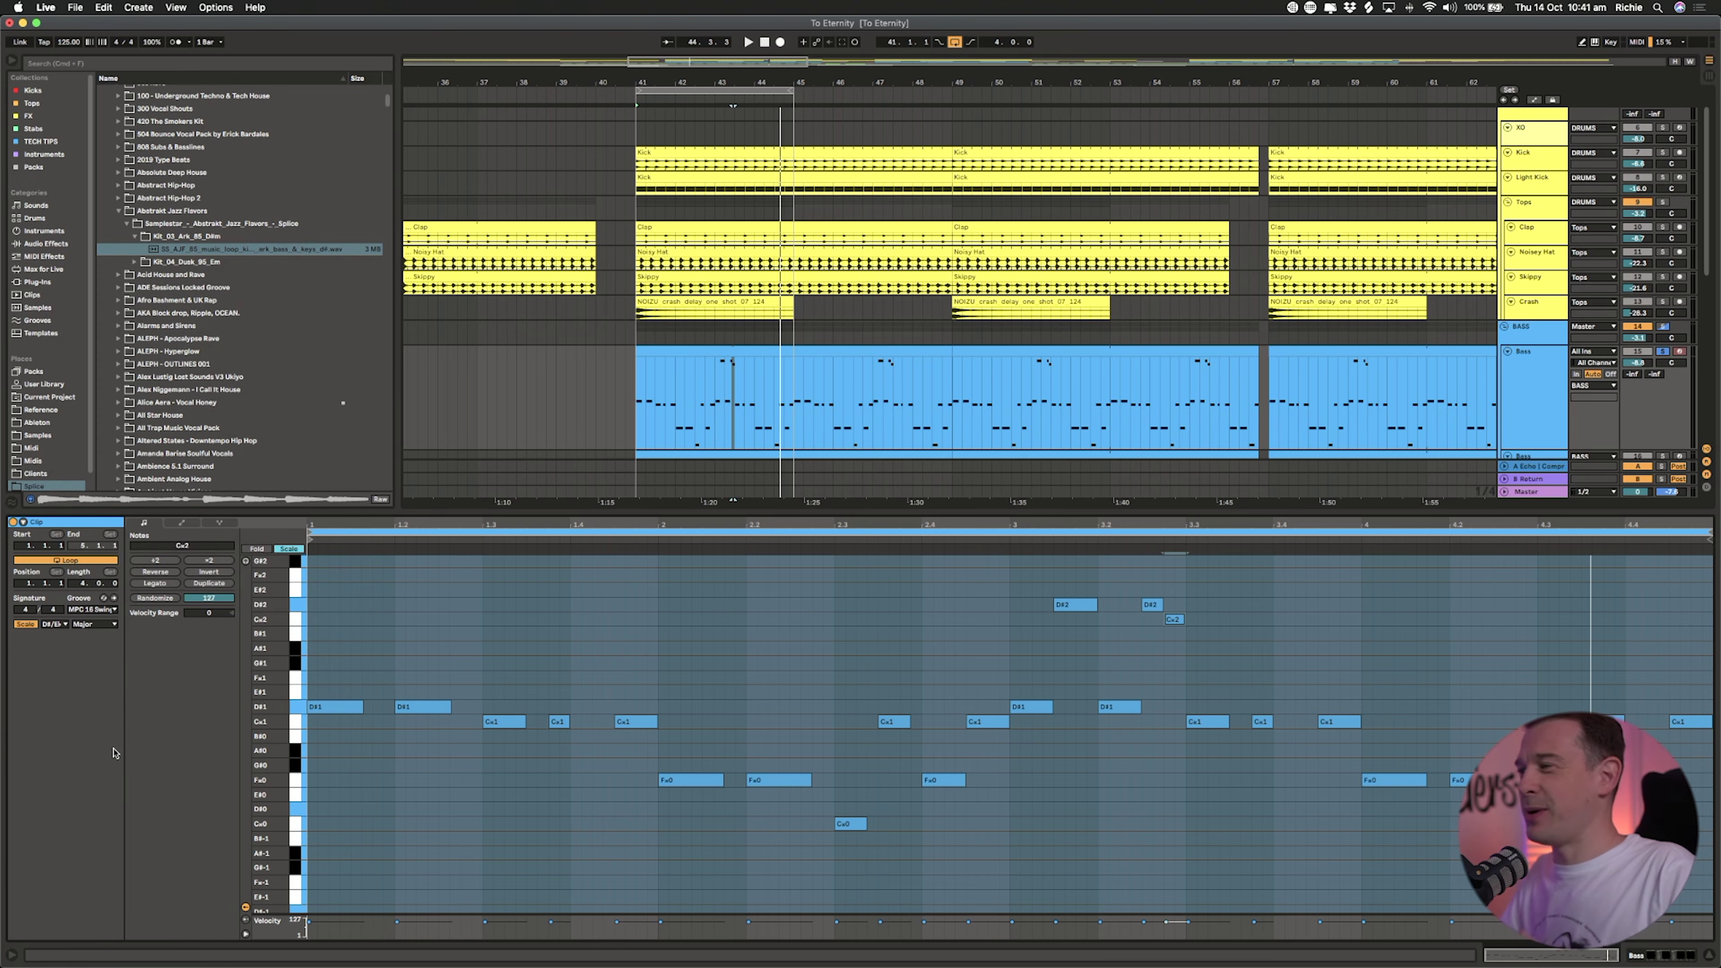
scroll(641, 245, down, 5)
click(641, 245)
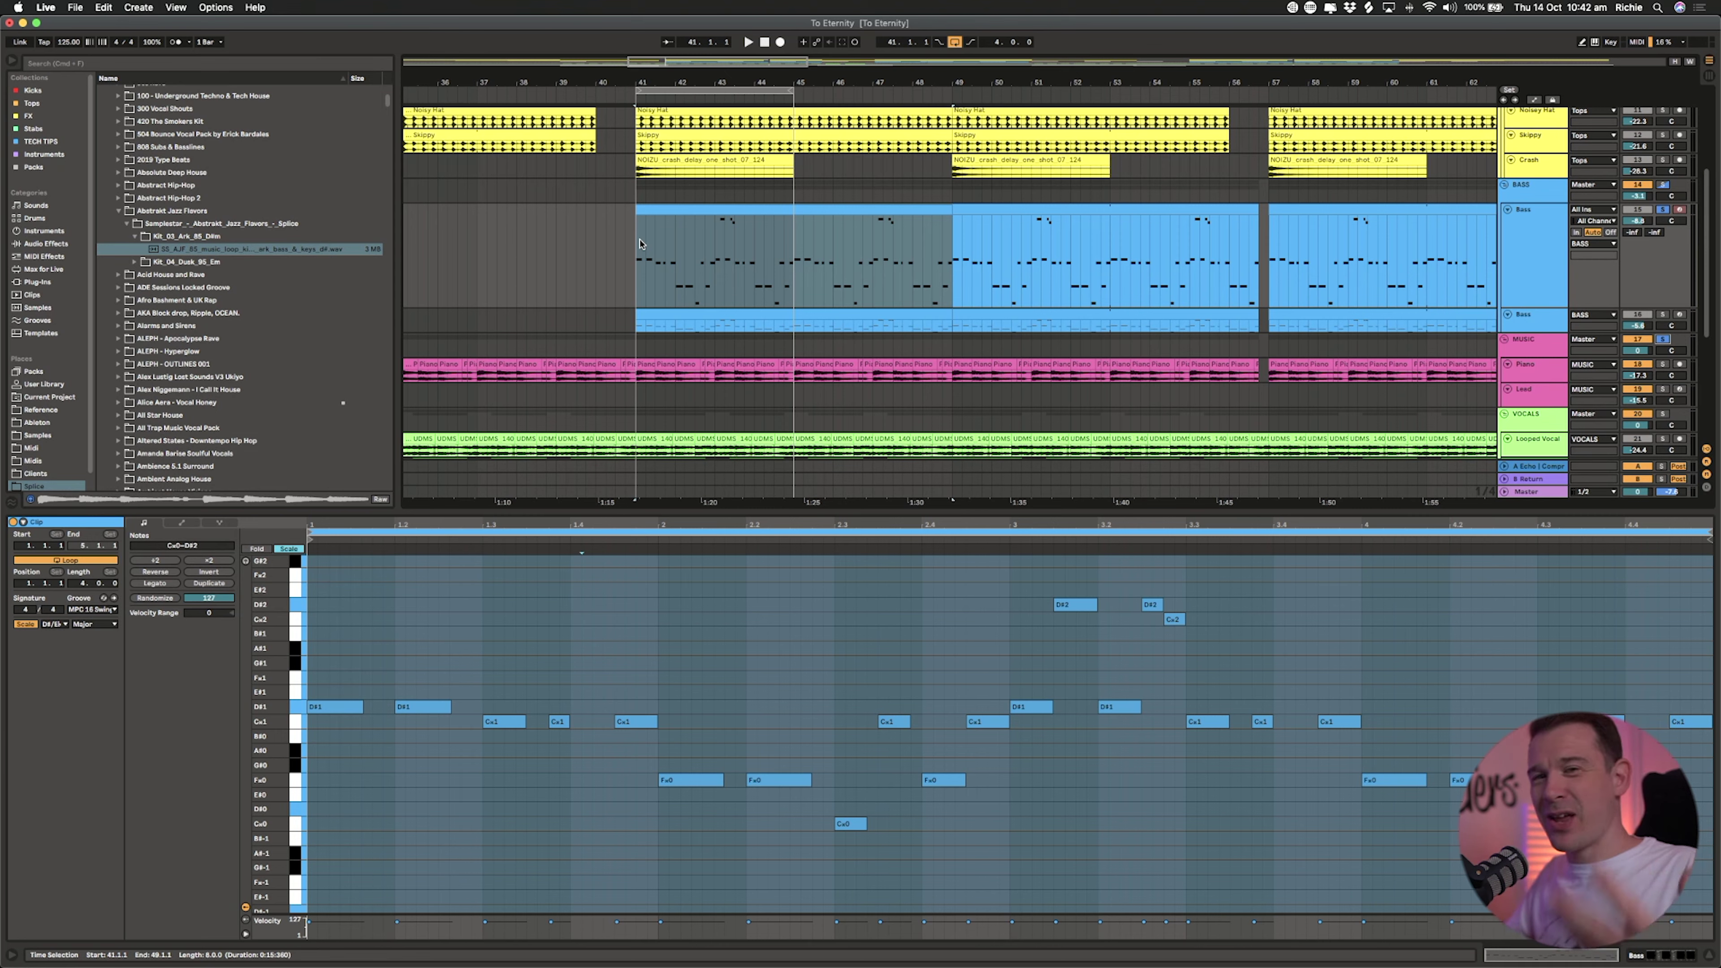
key(space)
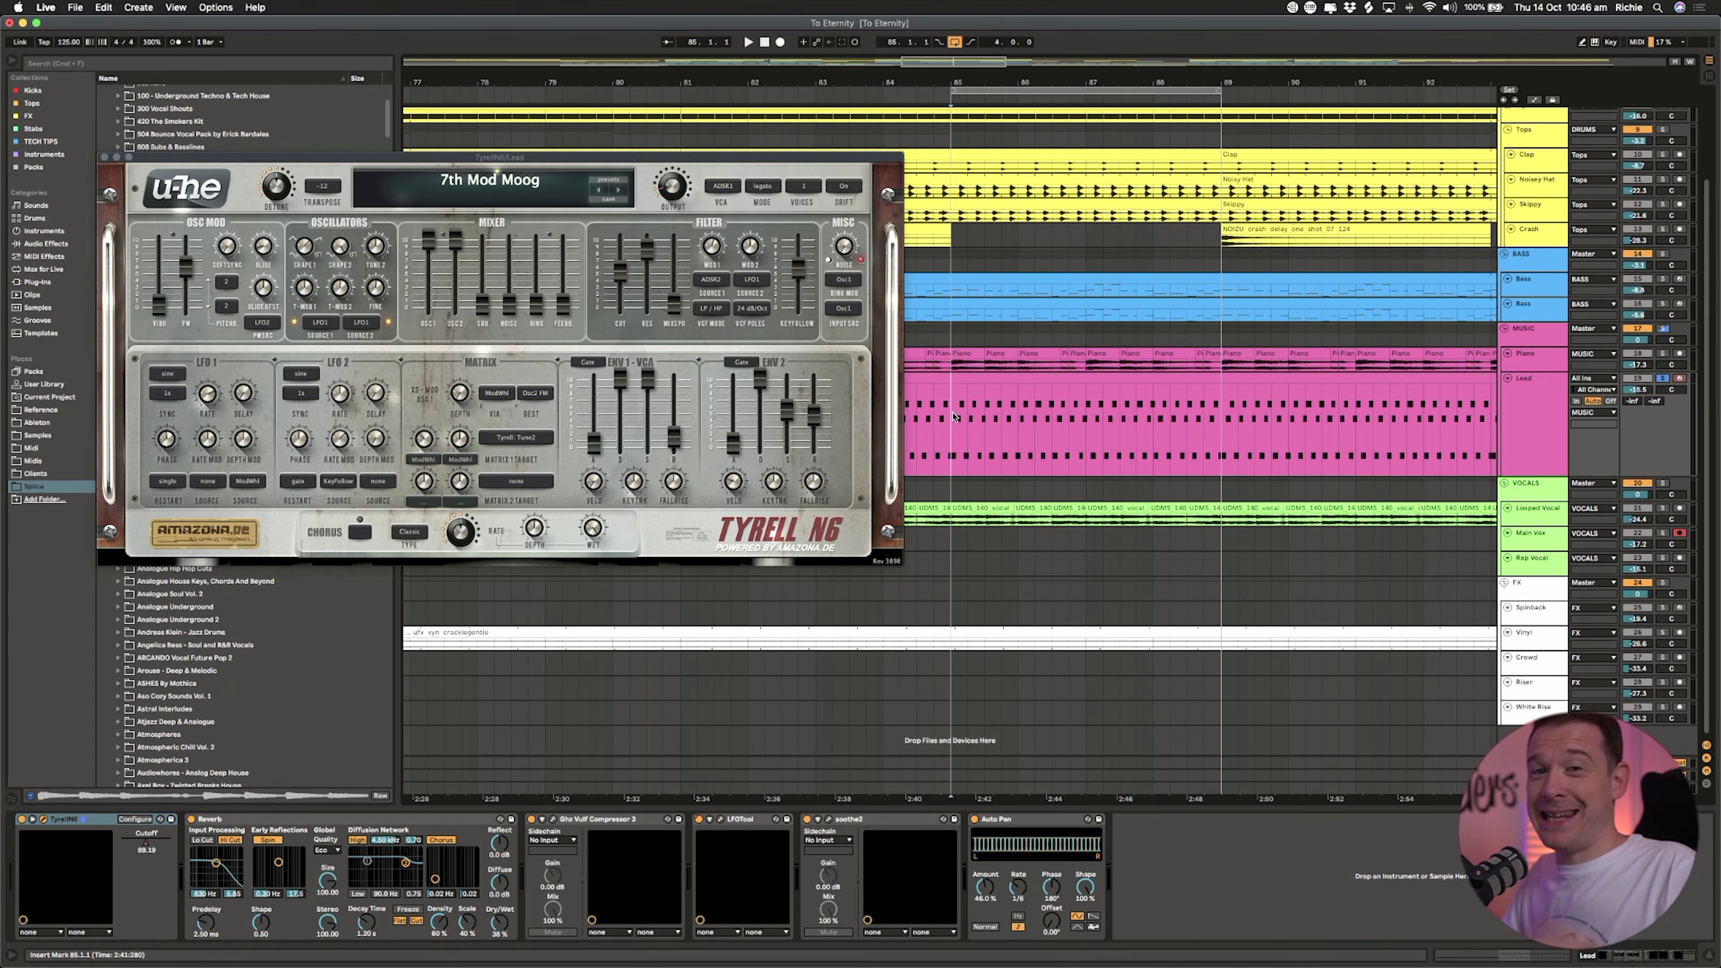
Step: Play the Lead track from bar 85, and switch off its Auto Pan, soothe2, LFOTool, Vulf Compressor and Reverb to hear the dry synth
key(space)
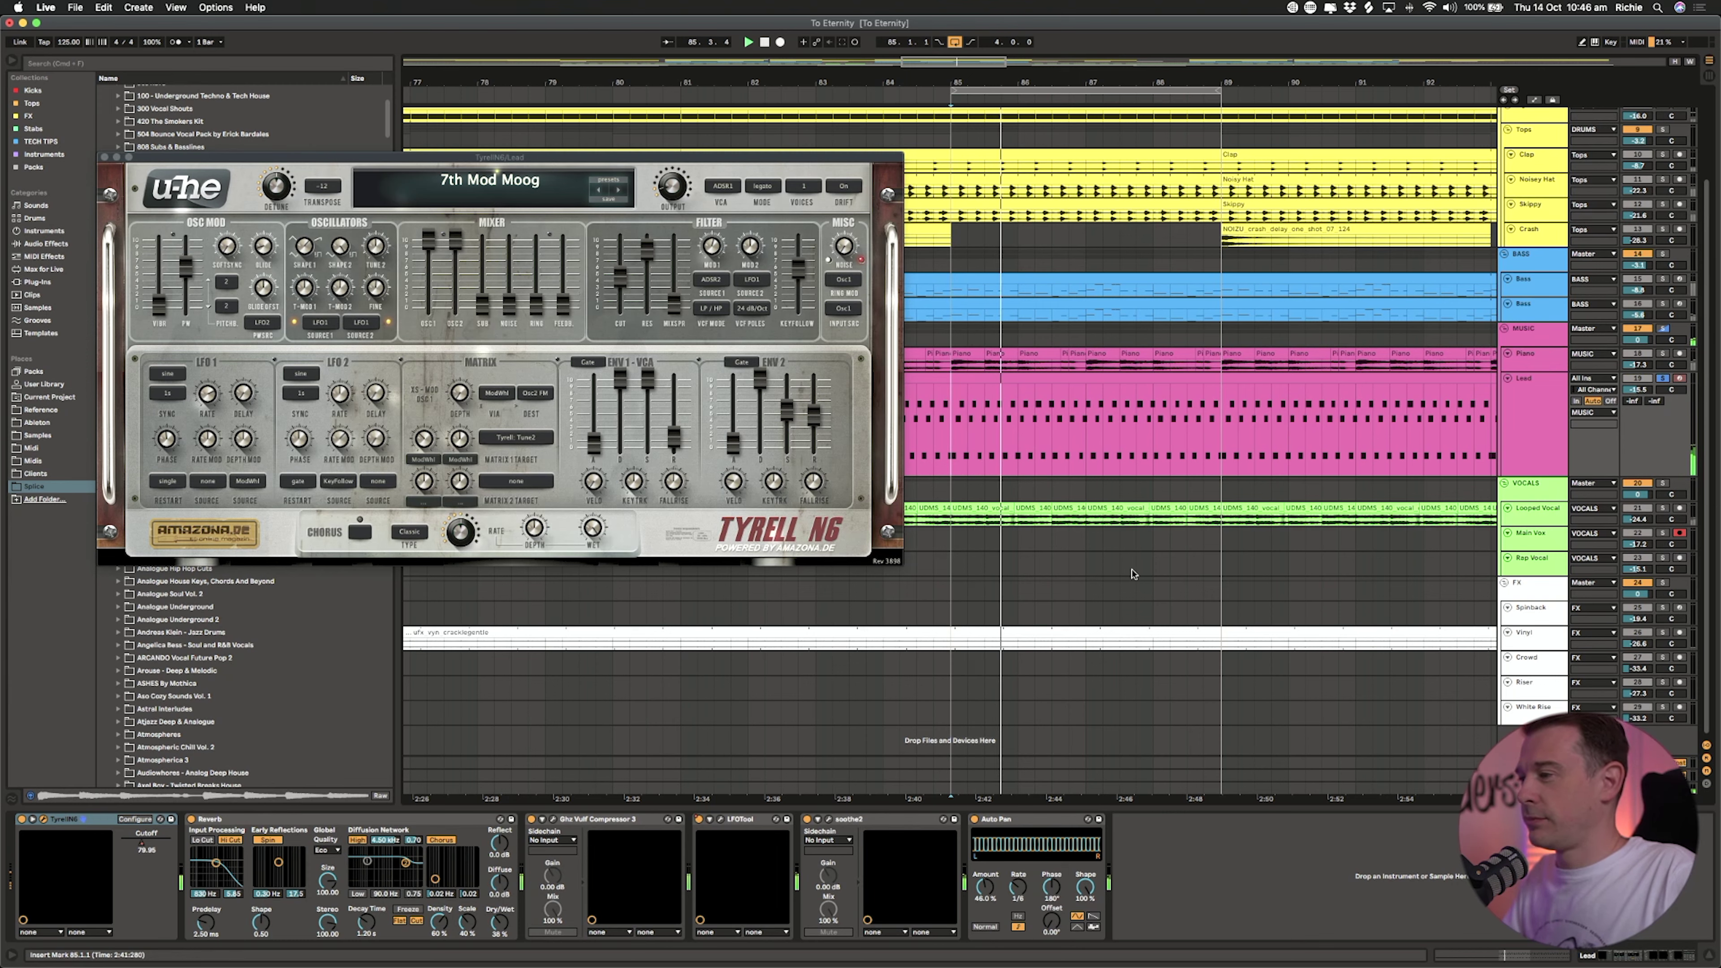
click(1518, 405)
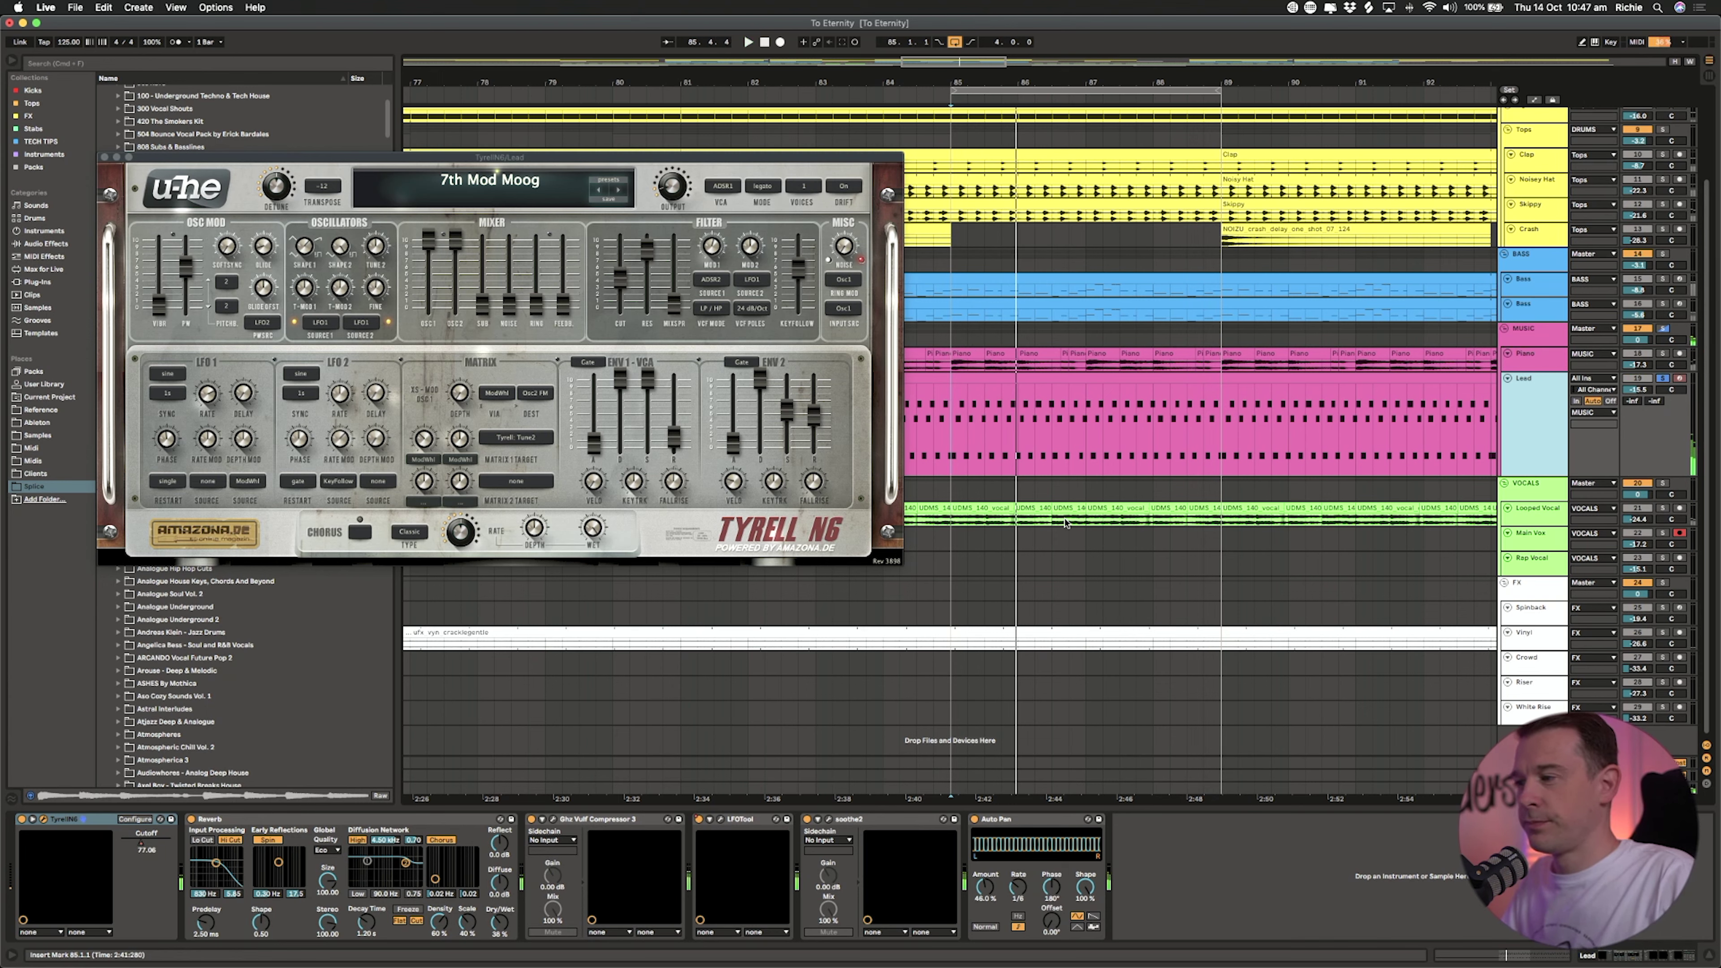
click(974, 819)
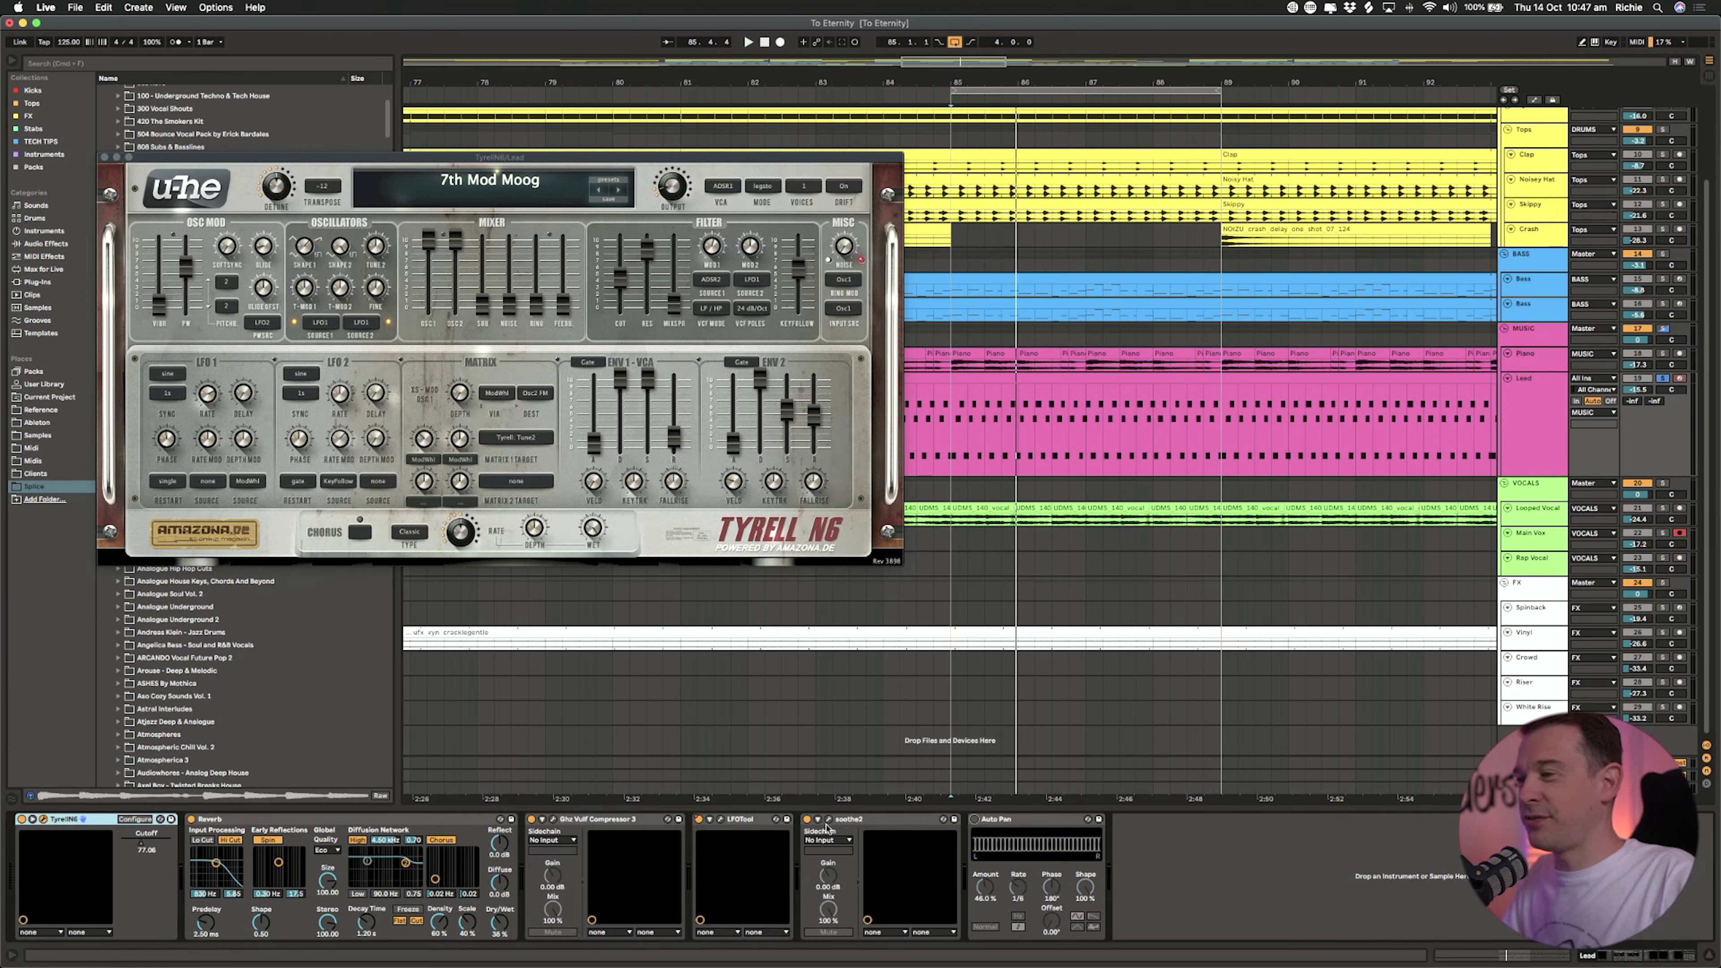
click(807, 820)
click(699, 820)
click(532, 820)
click(192, 820)
key(space)
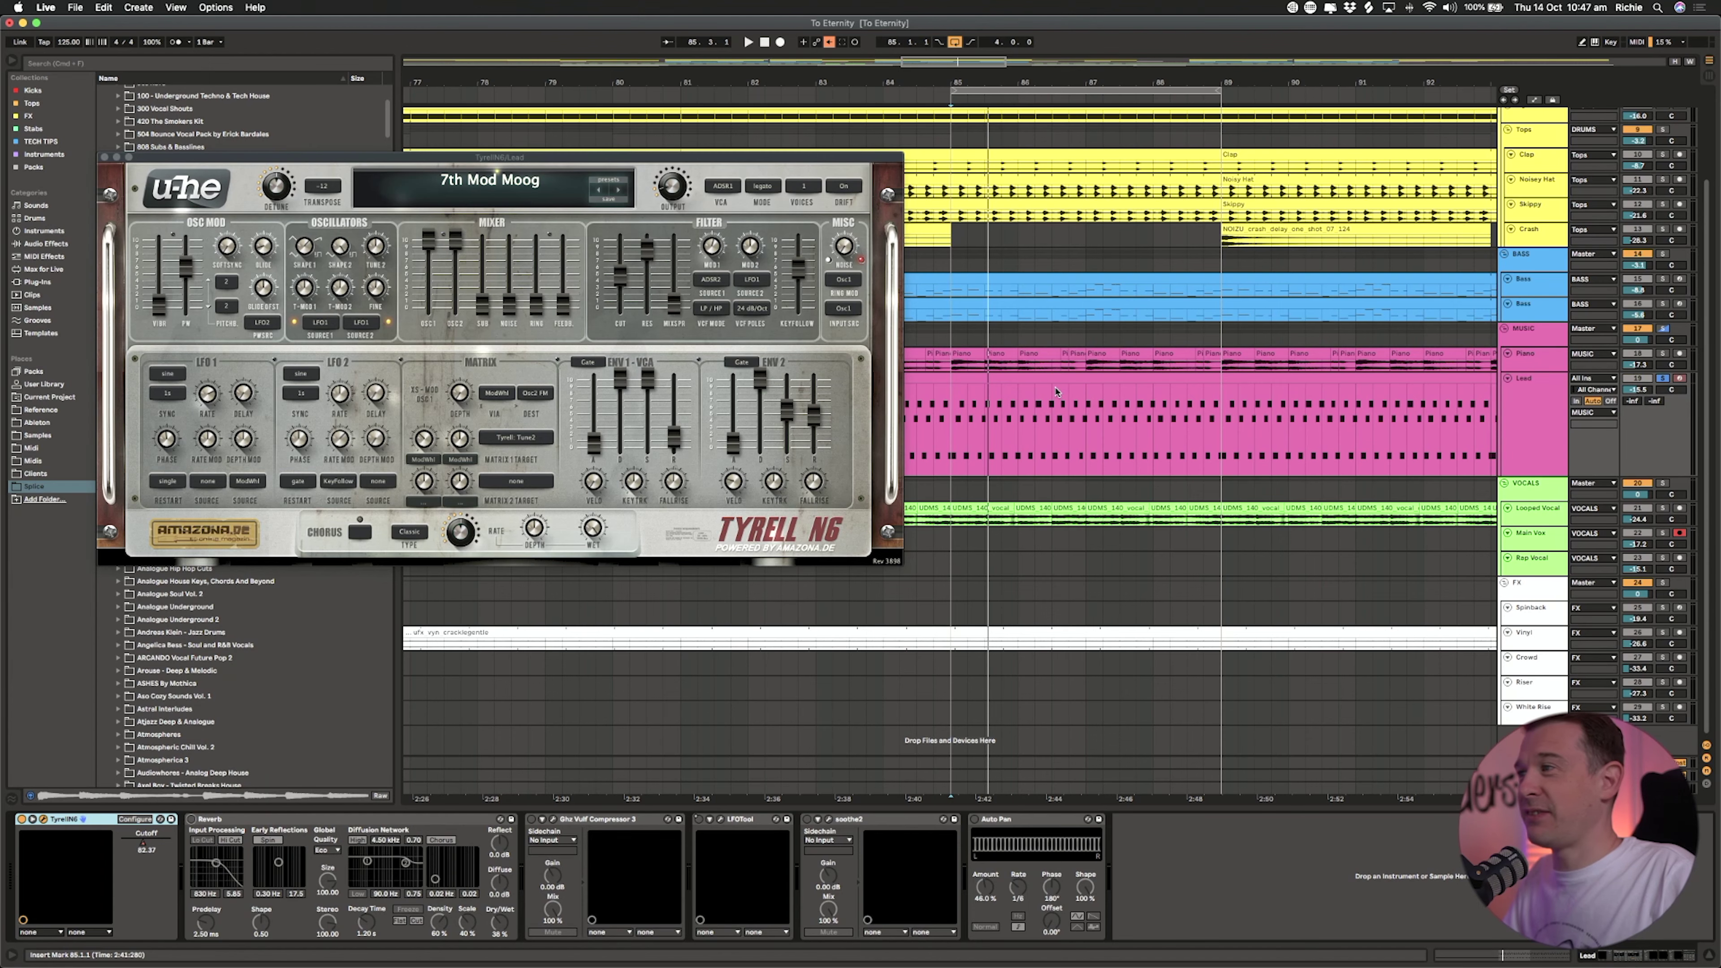
Step: Open the Lead clip's MIDI notes at bar 85 and move the Tyrell N6 window clear of the note editor
double_click(1054, 381)
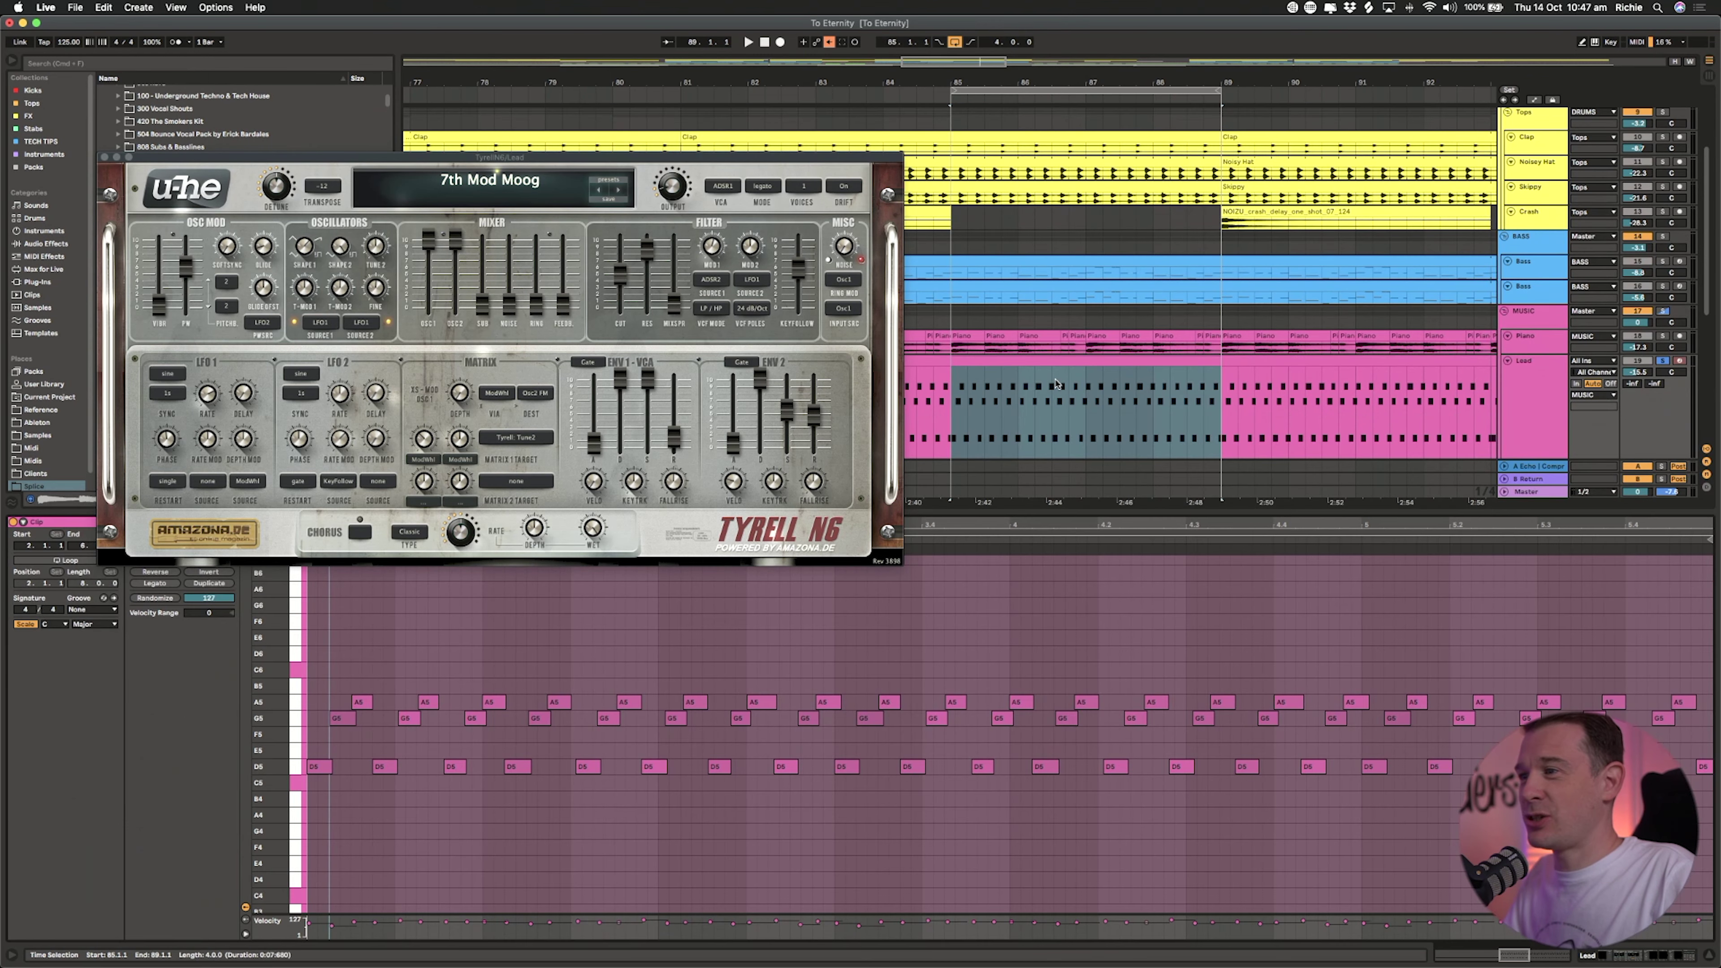
drag(434, 163, 946, 119)
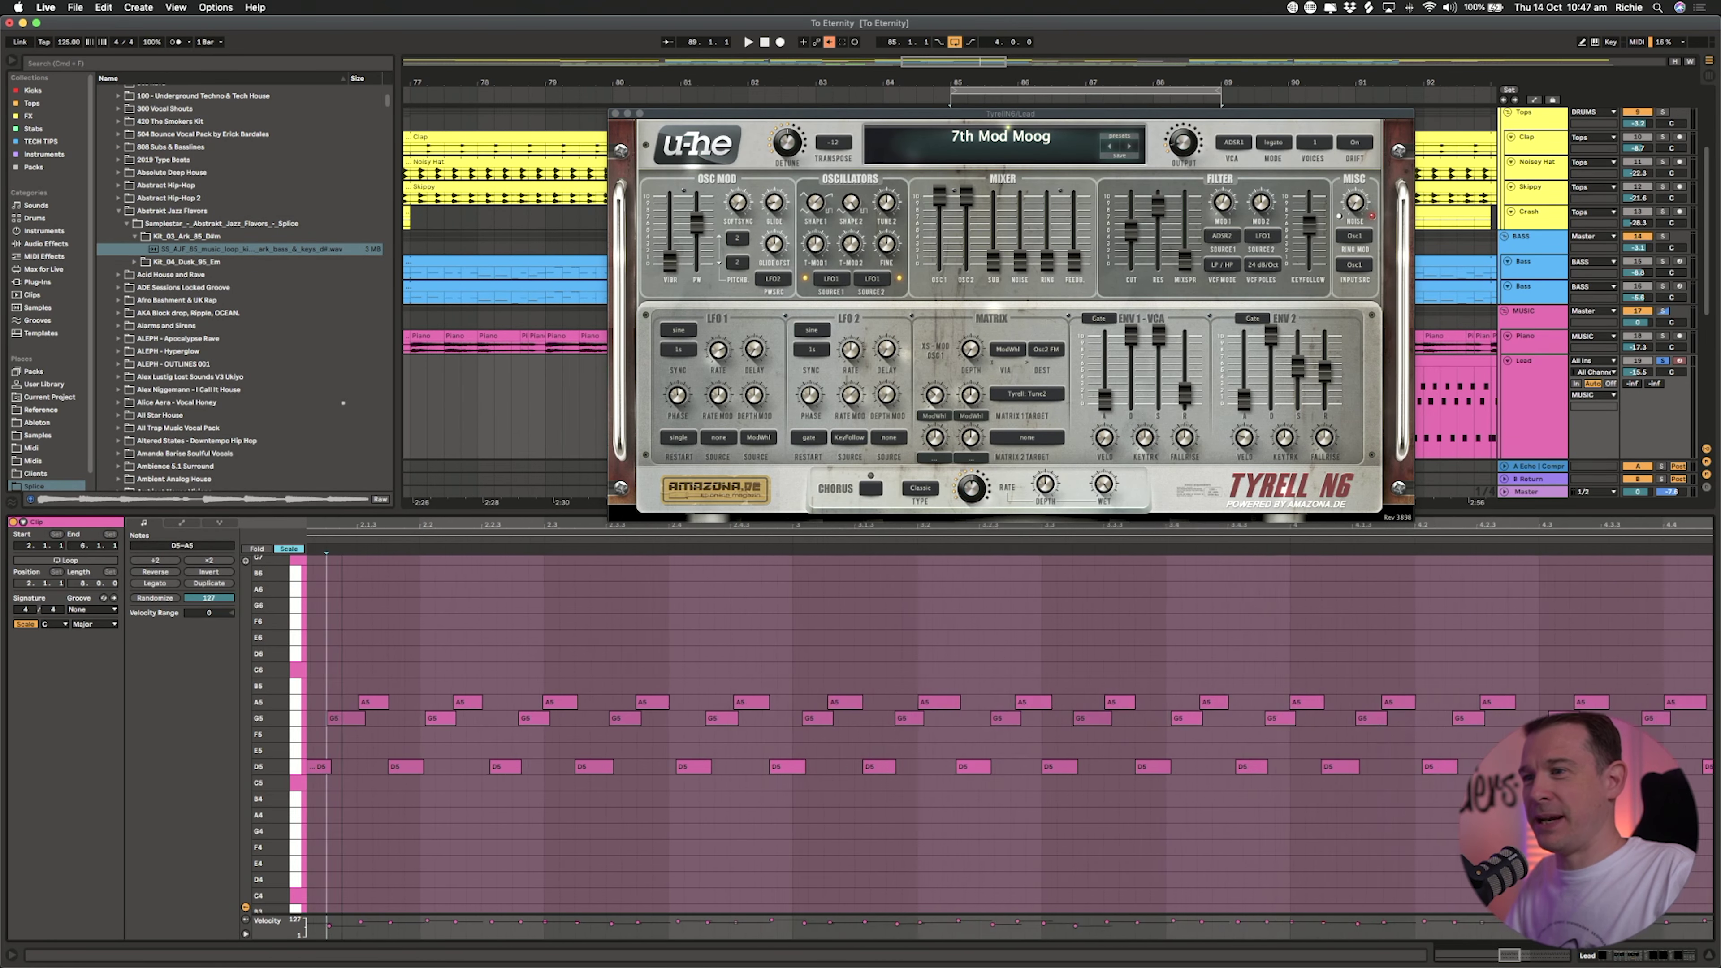
Step: Select the opening D5, G5 and A5 notes at bar 2 of the Lead clip and play the pattern
drag(339, 518, 460, 767)
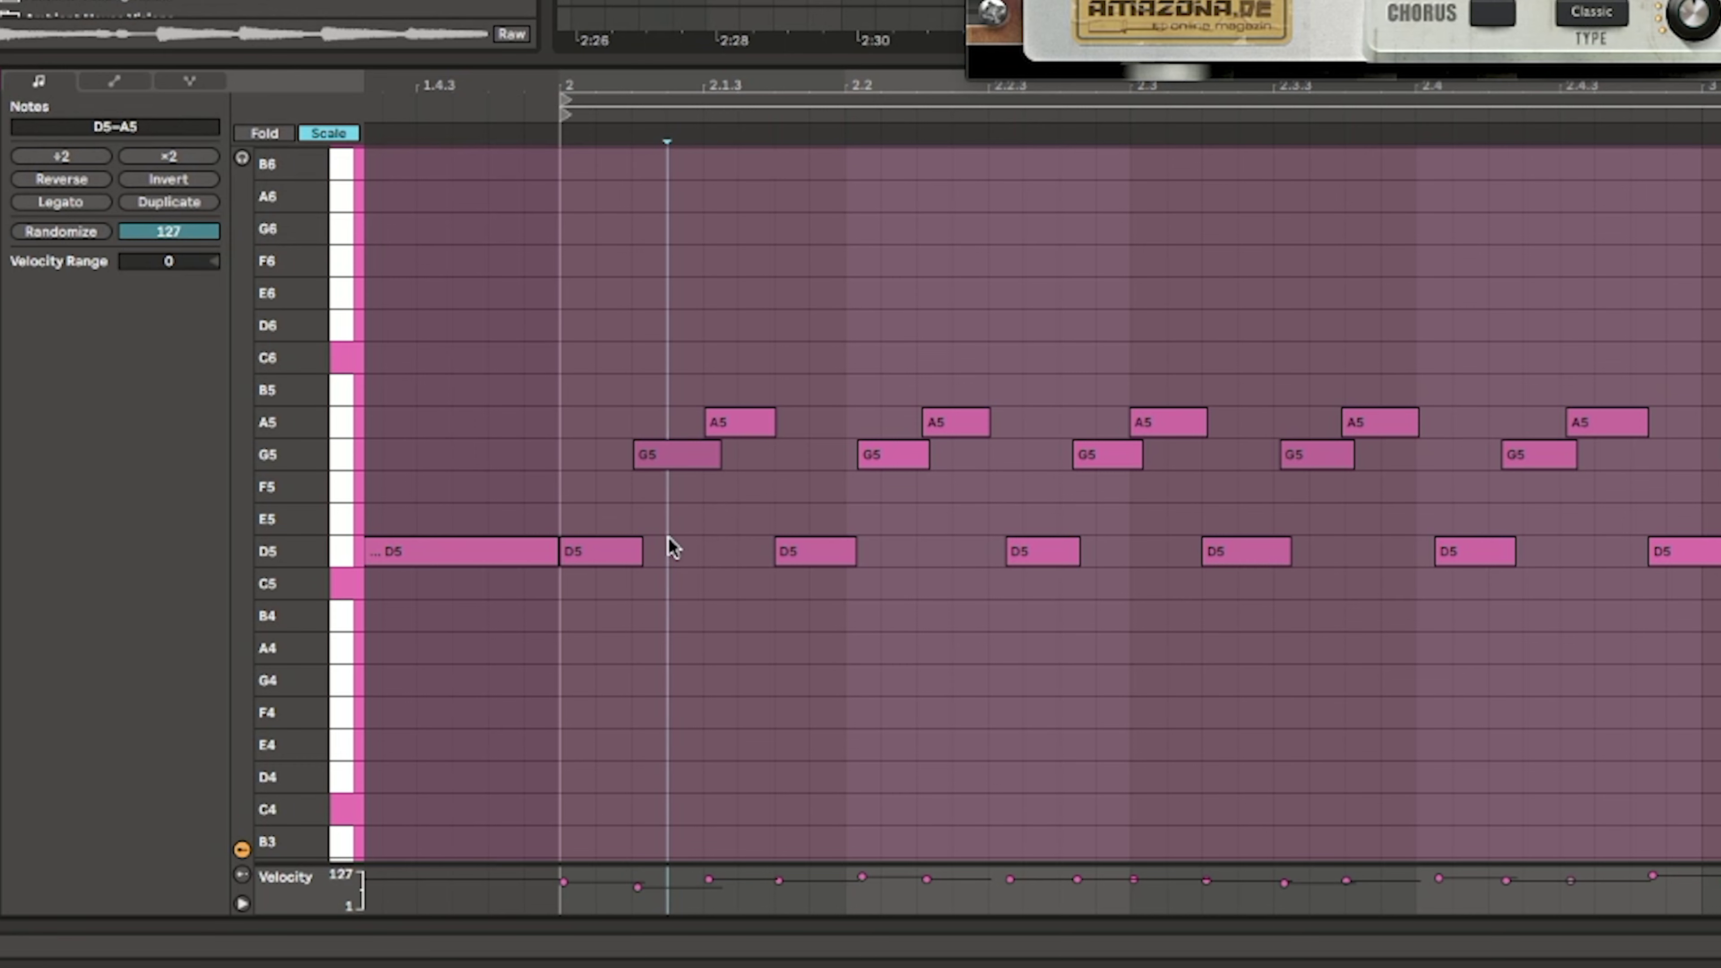
drag(717, 602, 574, 368)
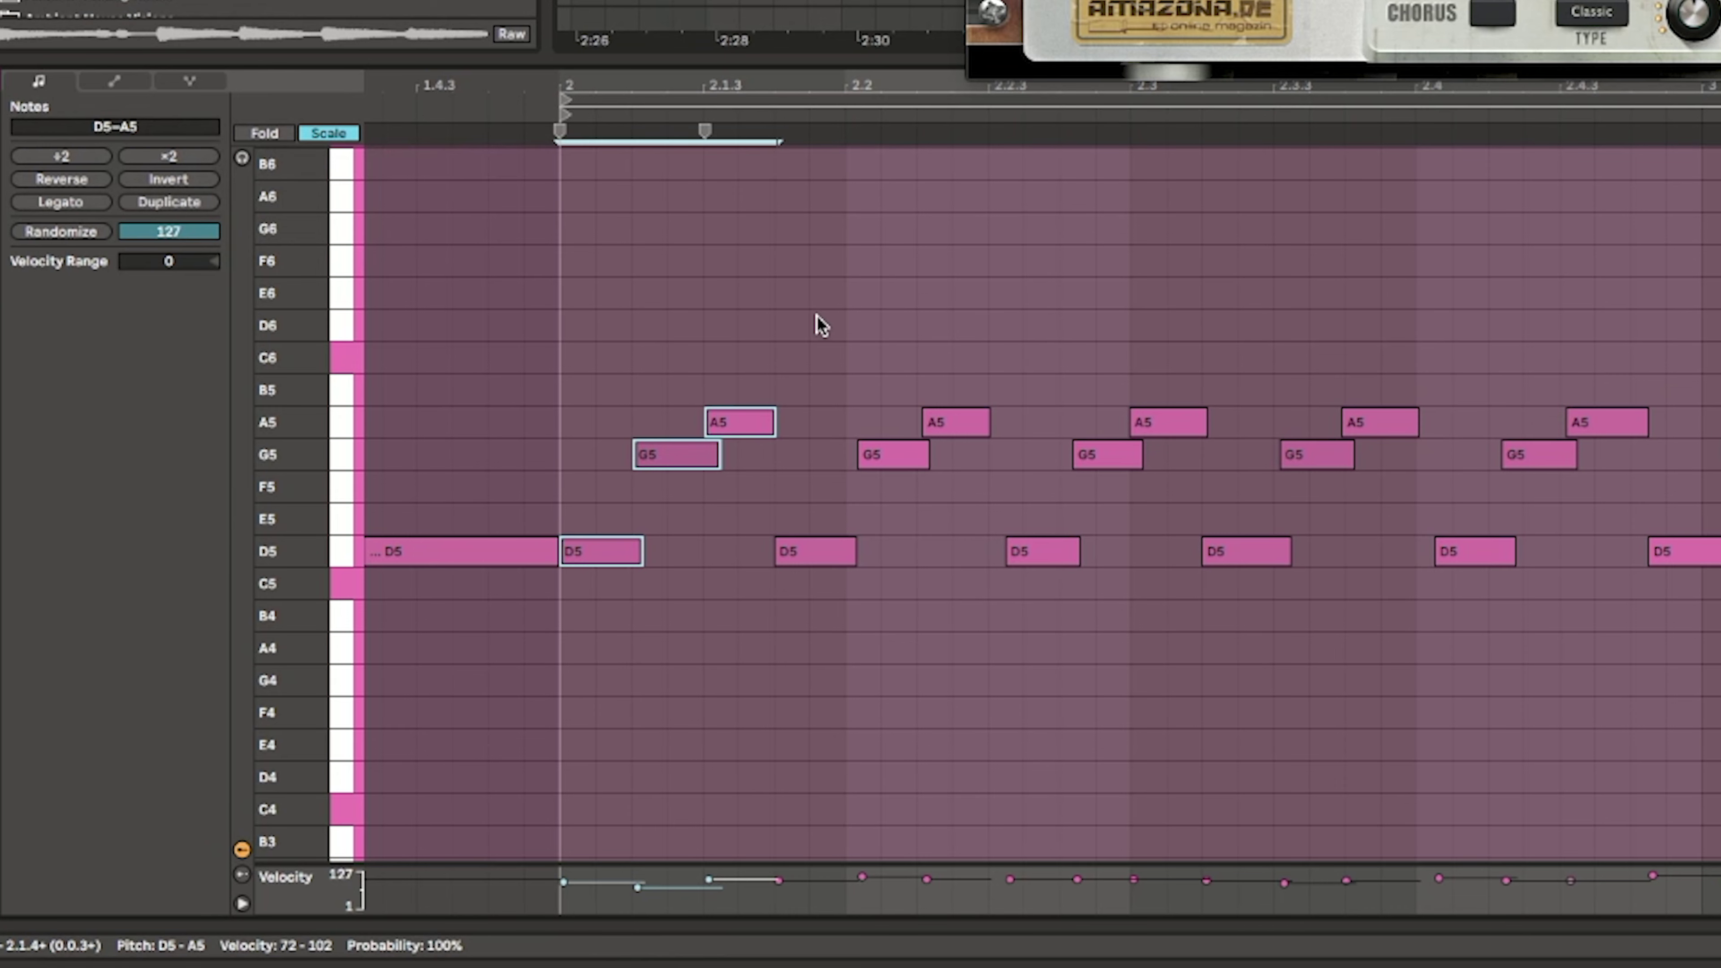
key(space)
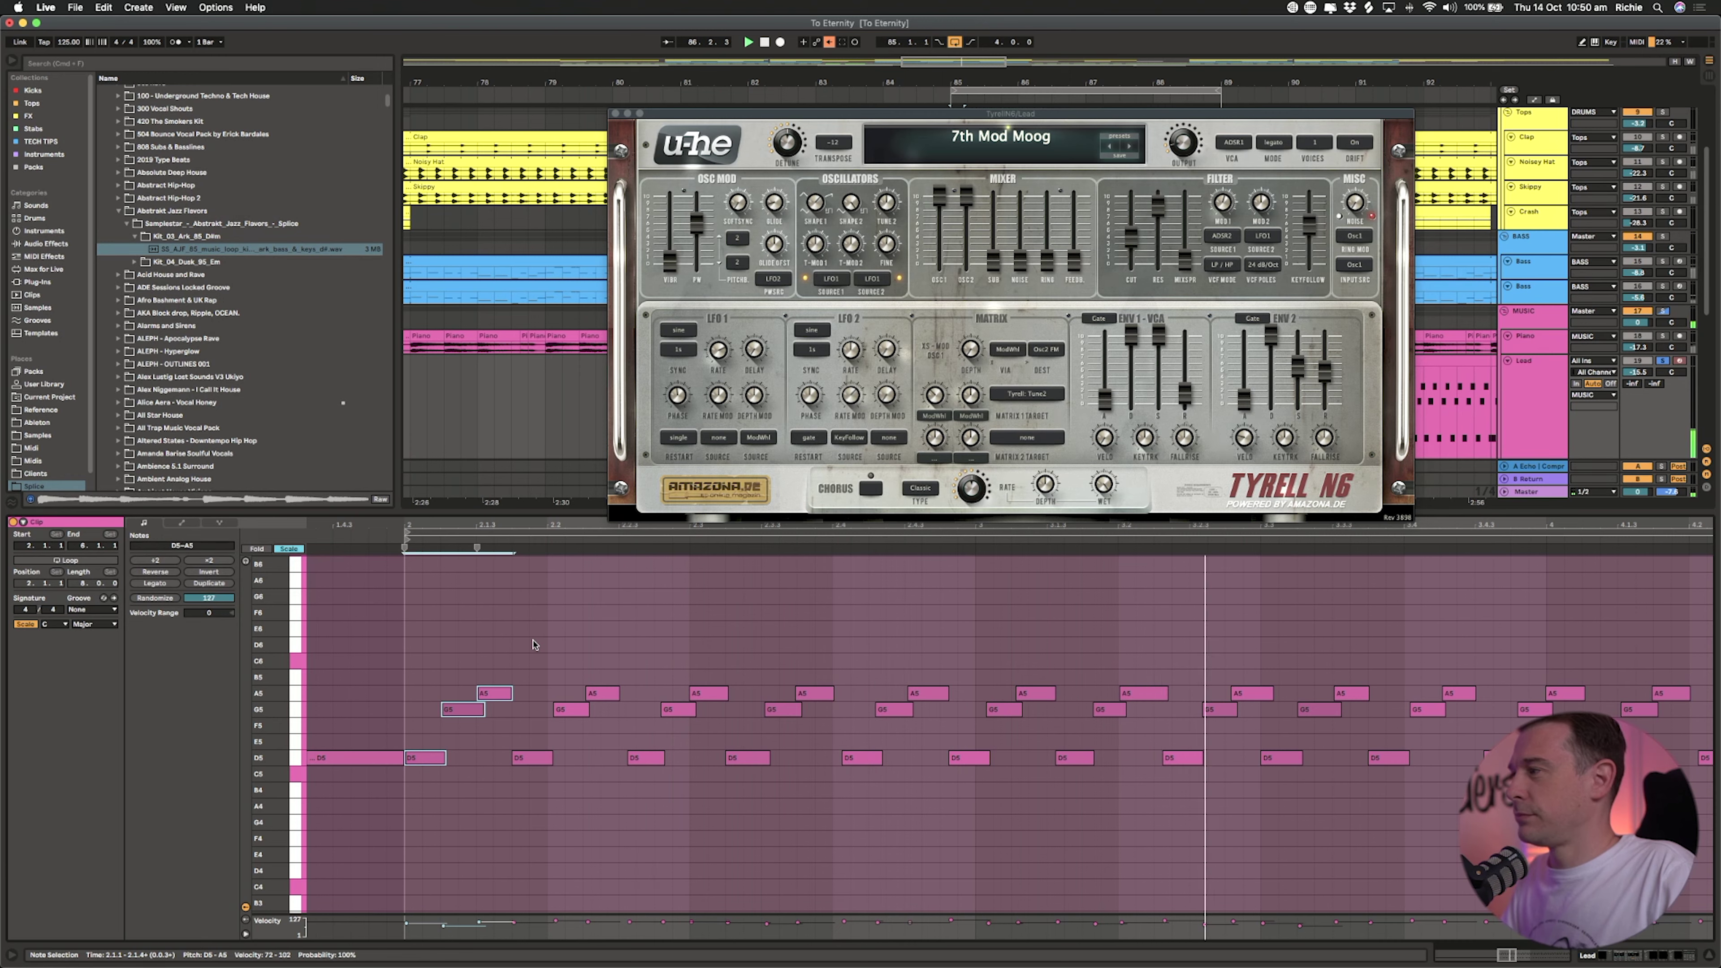
Step: Examine how the Lead's three-note pattern repeats by selecting a long run of notes from bar 2, and clear the selection
drag(555, 526, 555, 457)
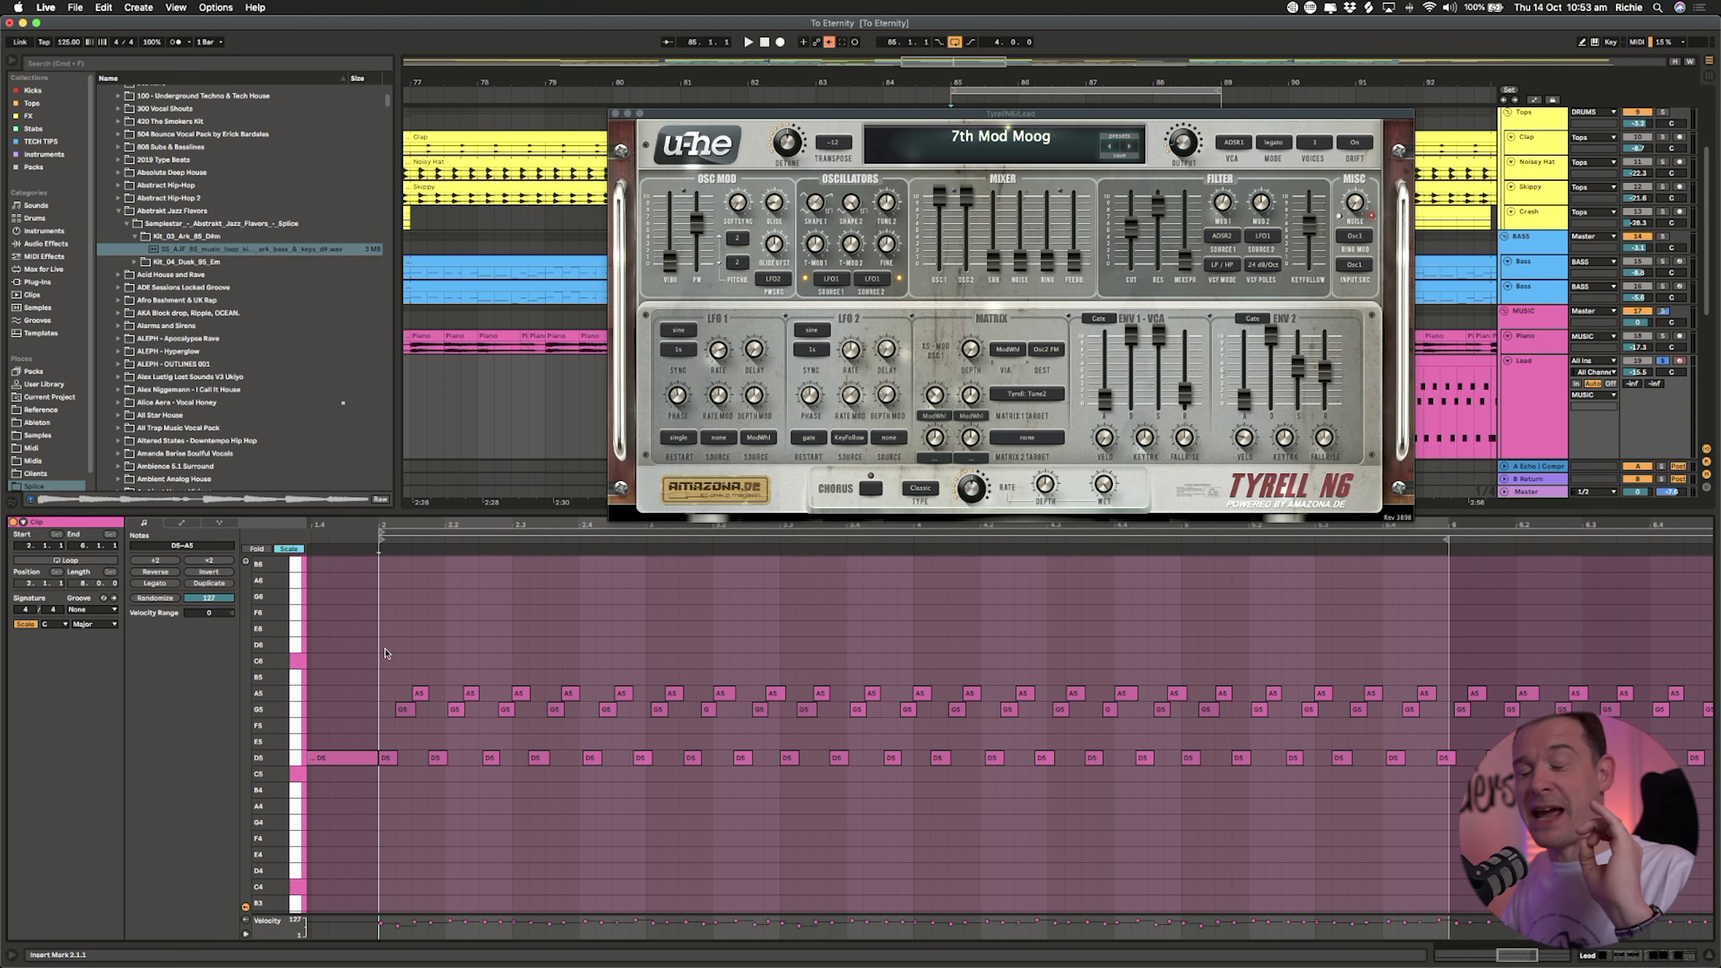
drag(386, 654, 578, 785)
drag(677, 827, 1180, 831)
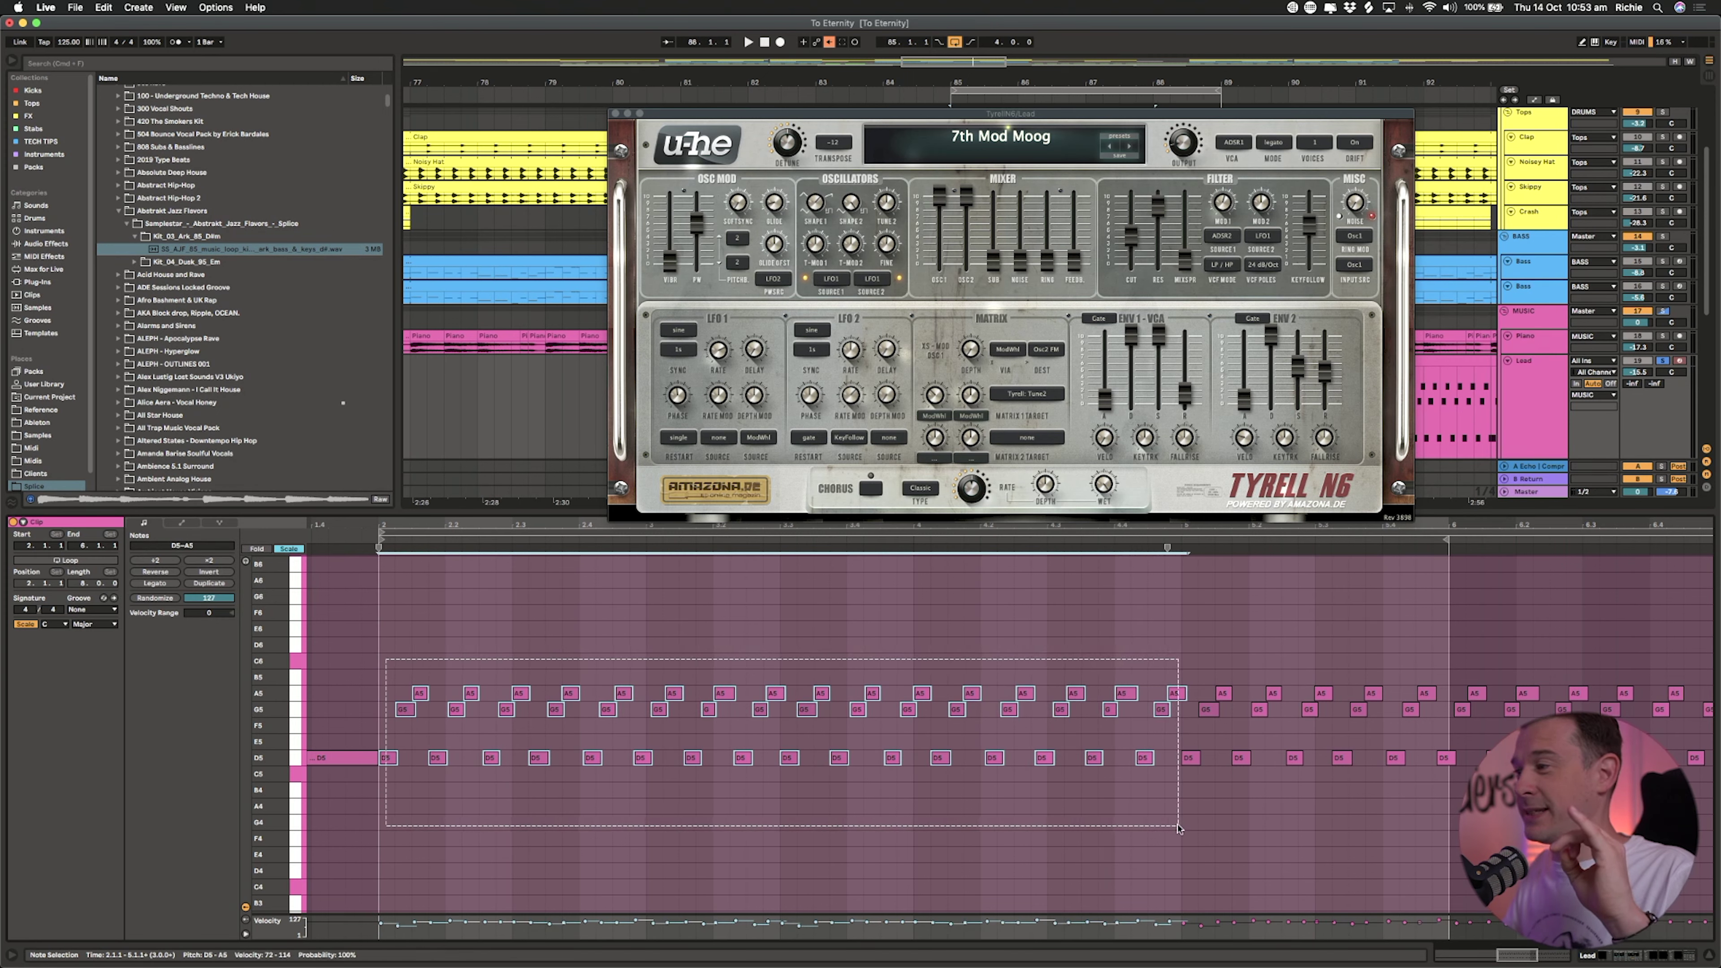
click(877, 636)
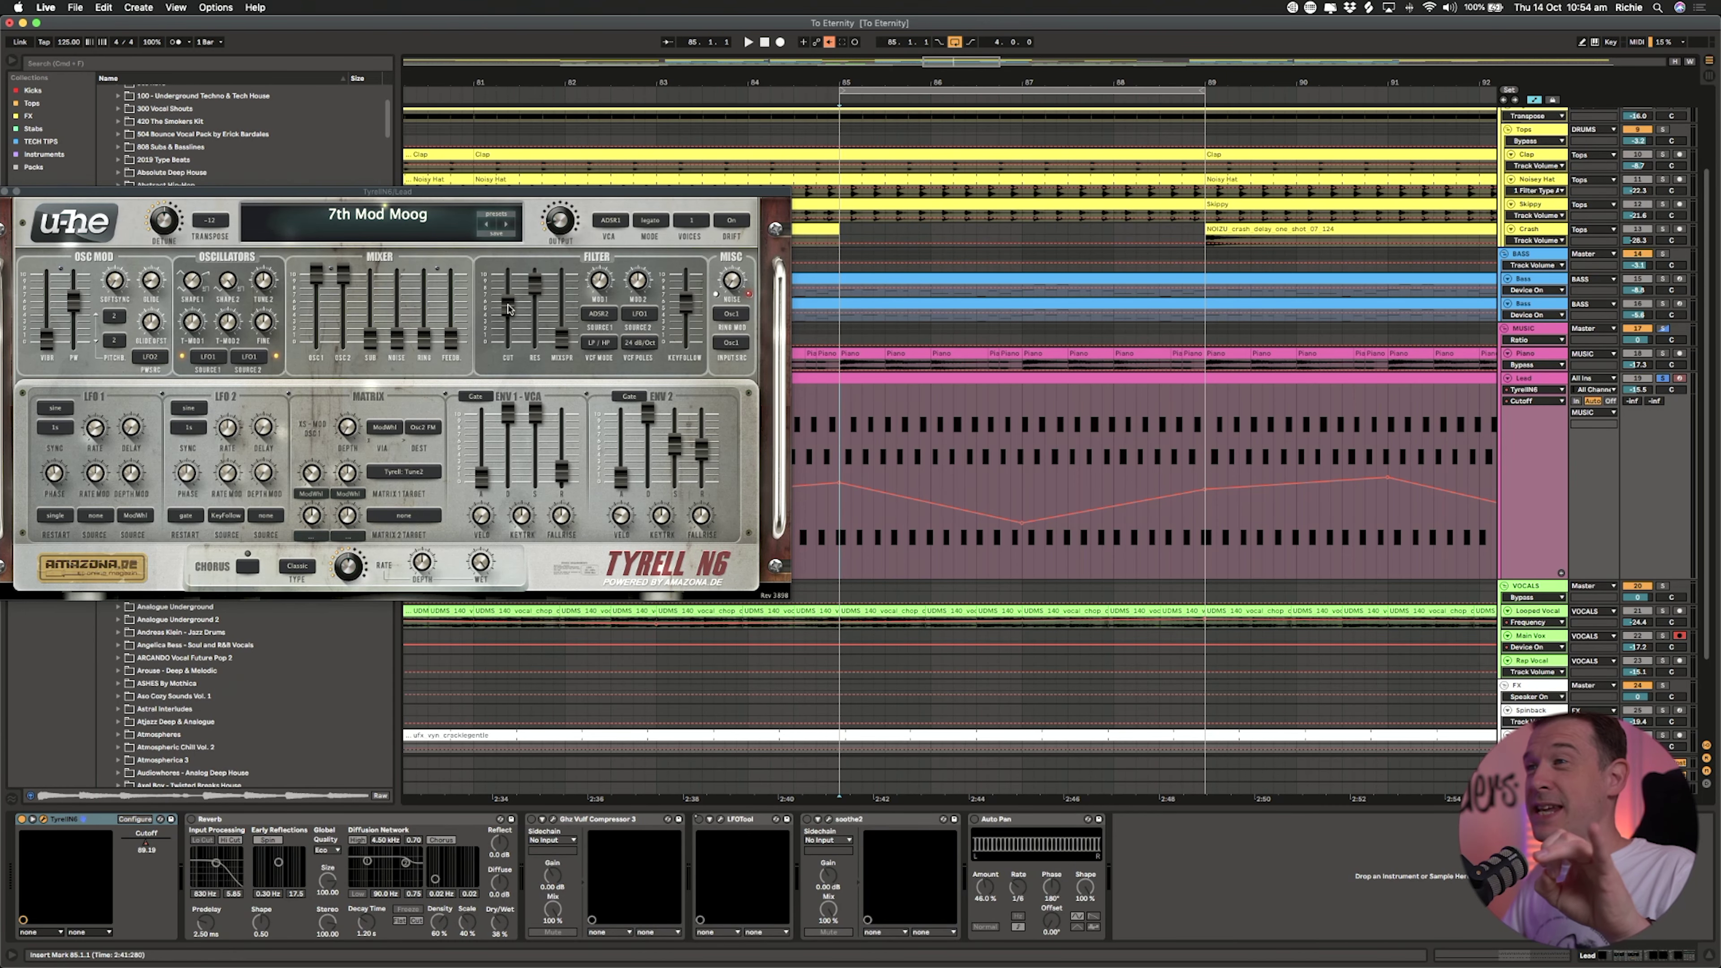
Step: Play the Lead's filter cutoff automation from bar 85, and switch its Reverb back on and play it again
key(space)
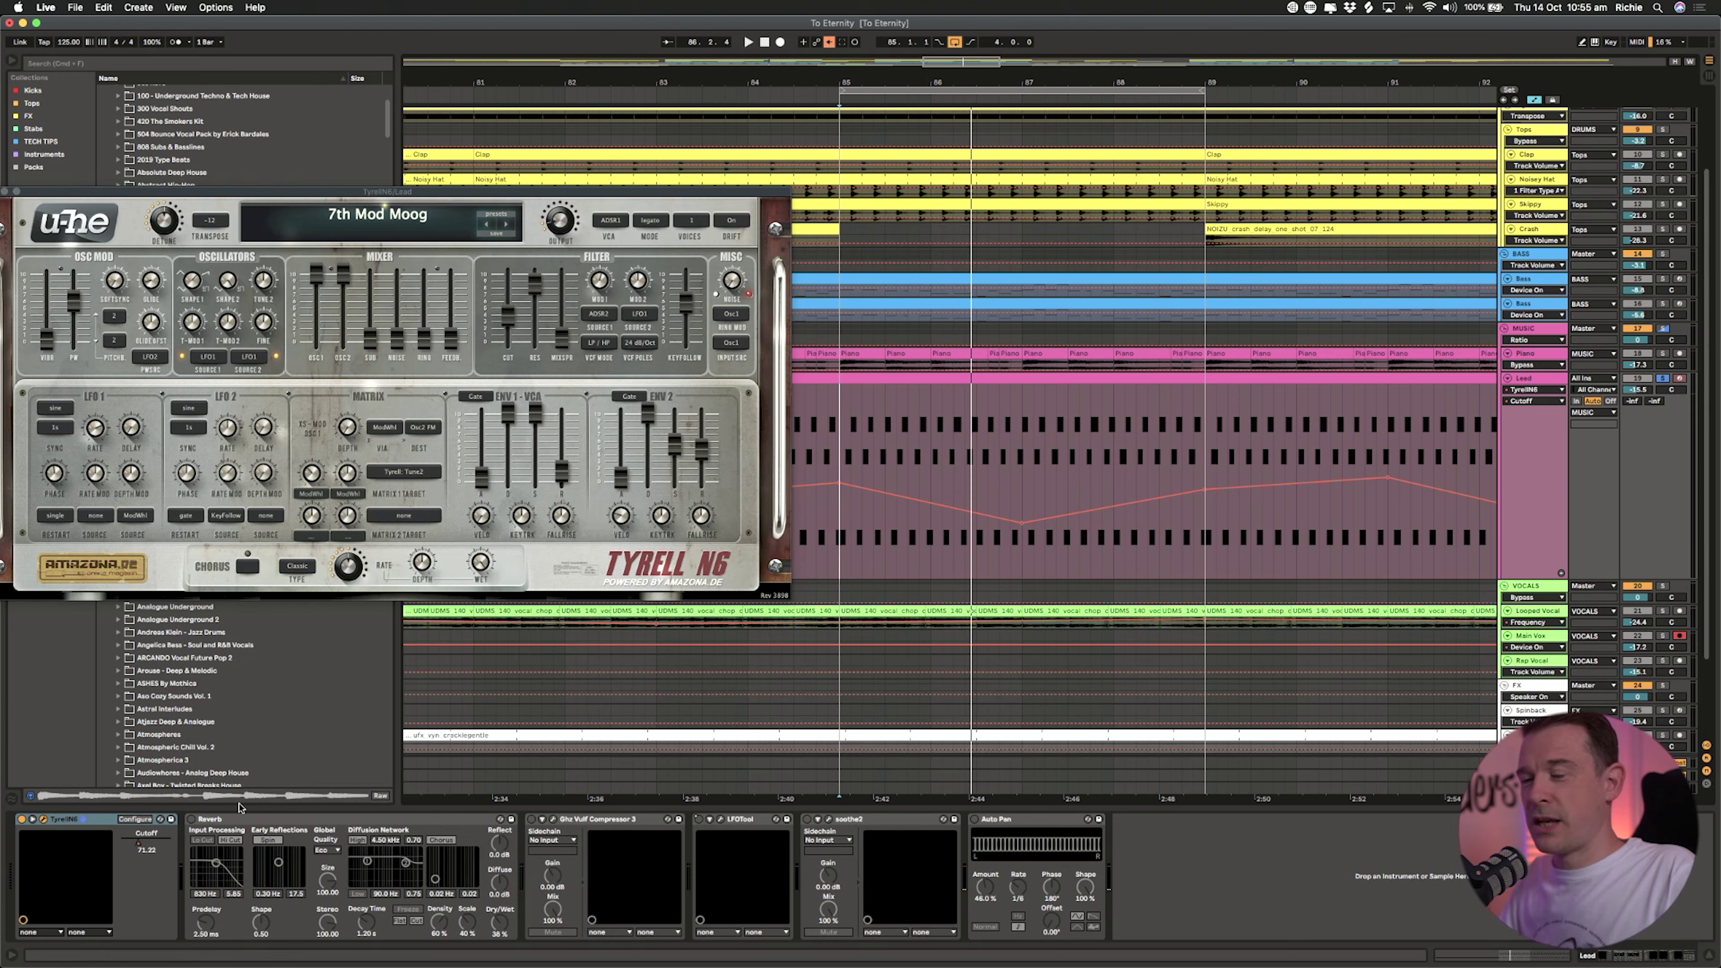
click(191, 820)
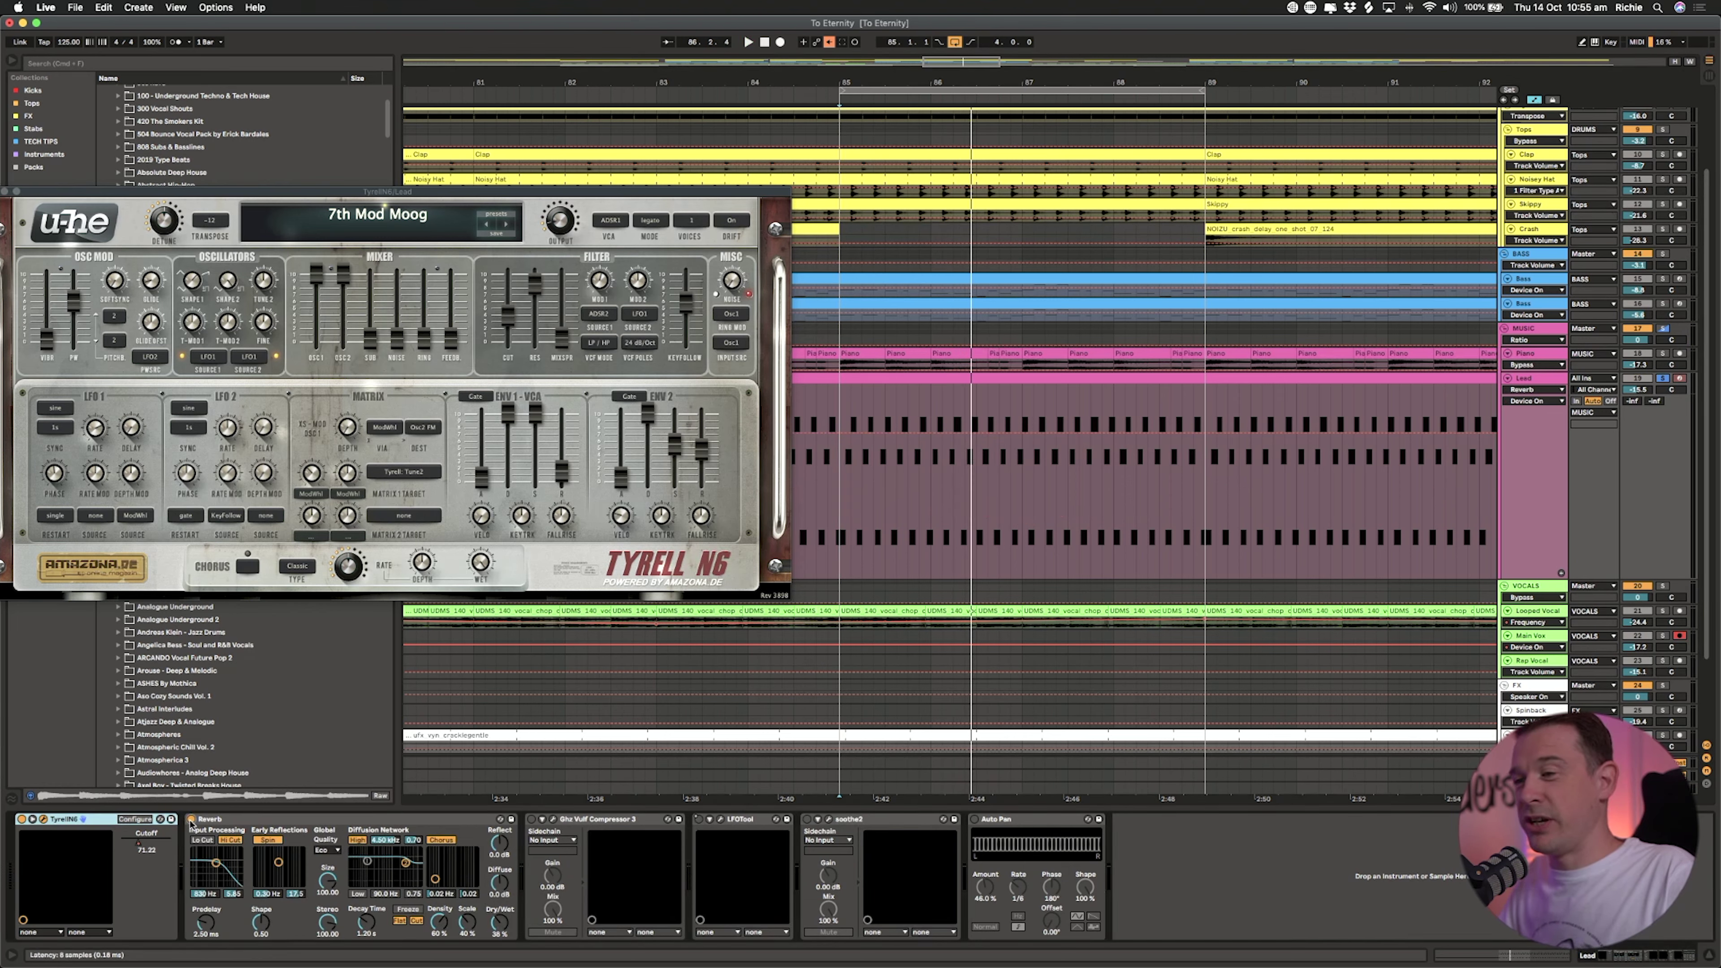
key(space)
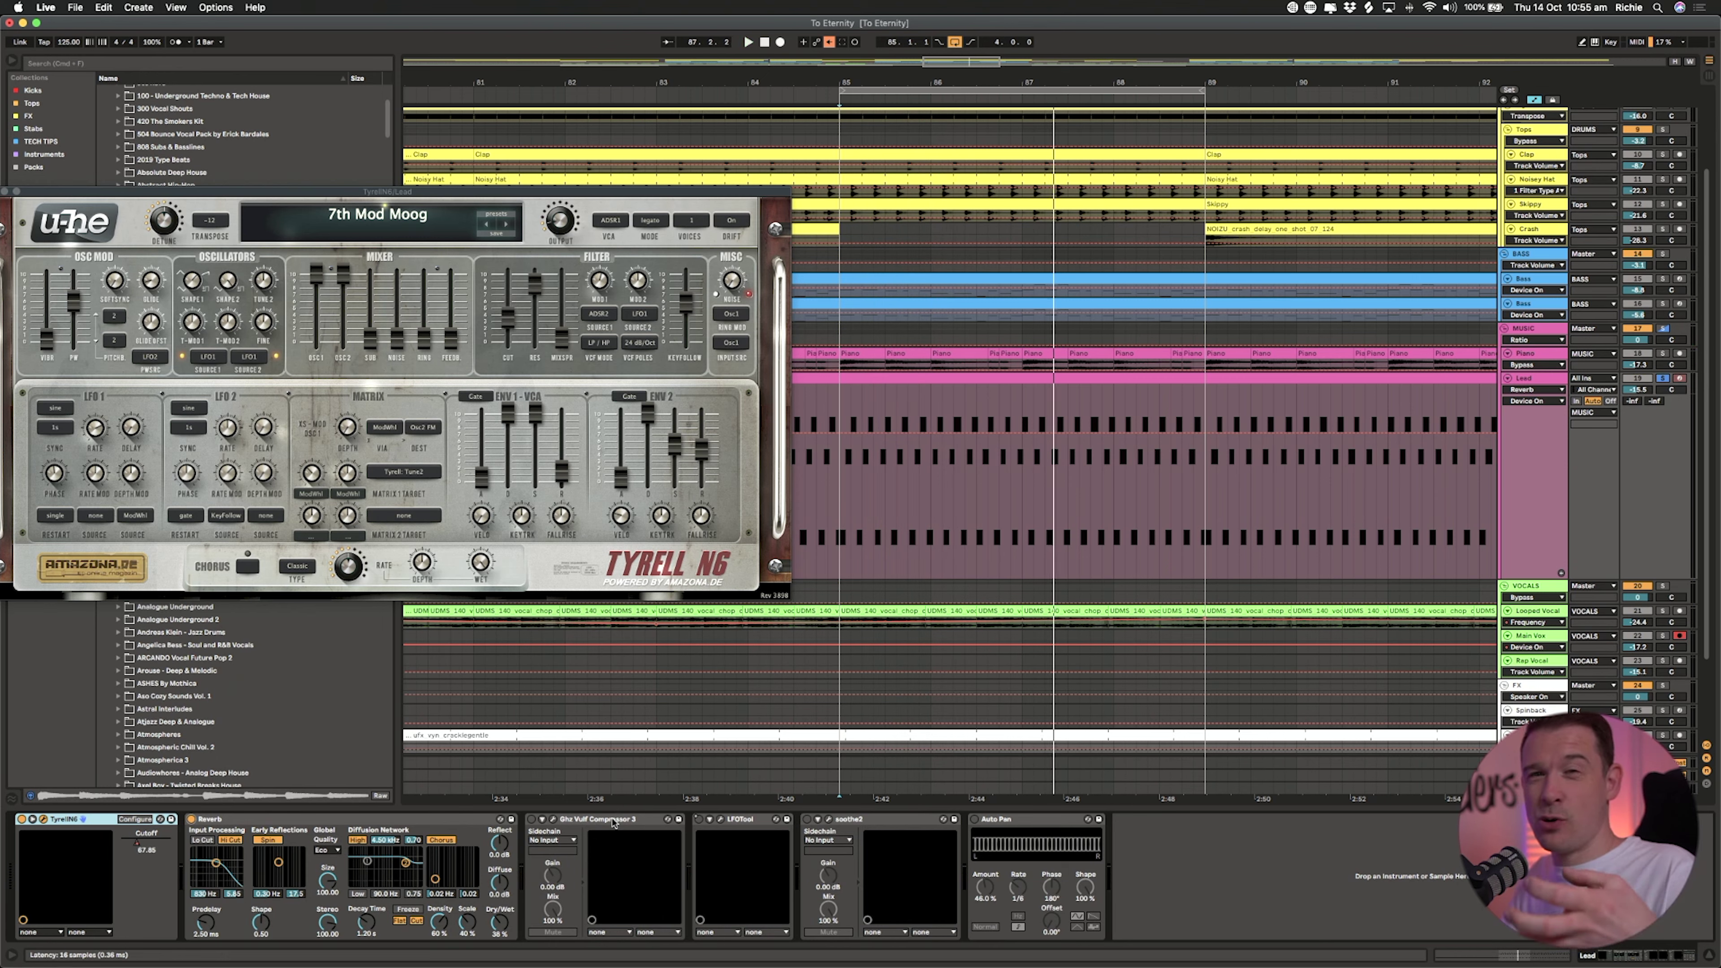
Step: Switch the Lead's Vulf Compressor and LFOTool back on, and show both plug-in windows during playback
click(553, 819)
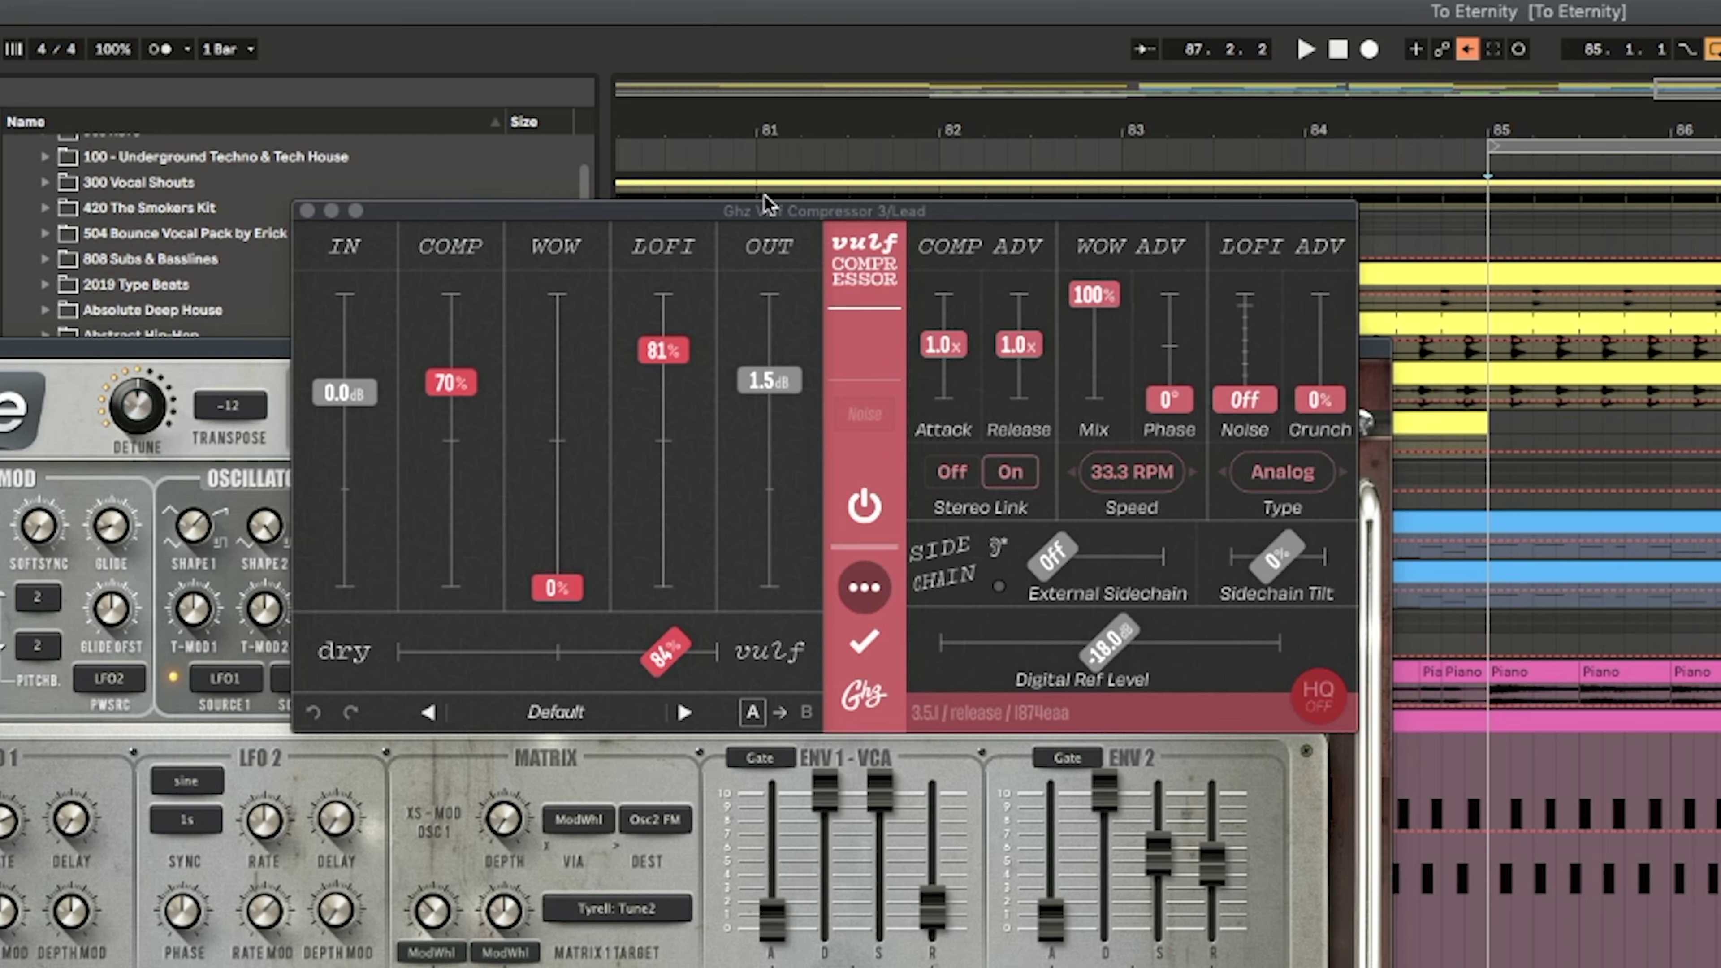
drag(478, 124, 586, 116)
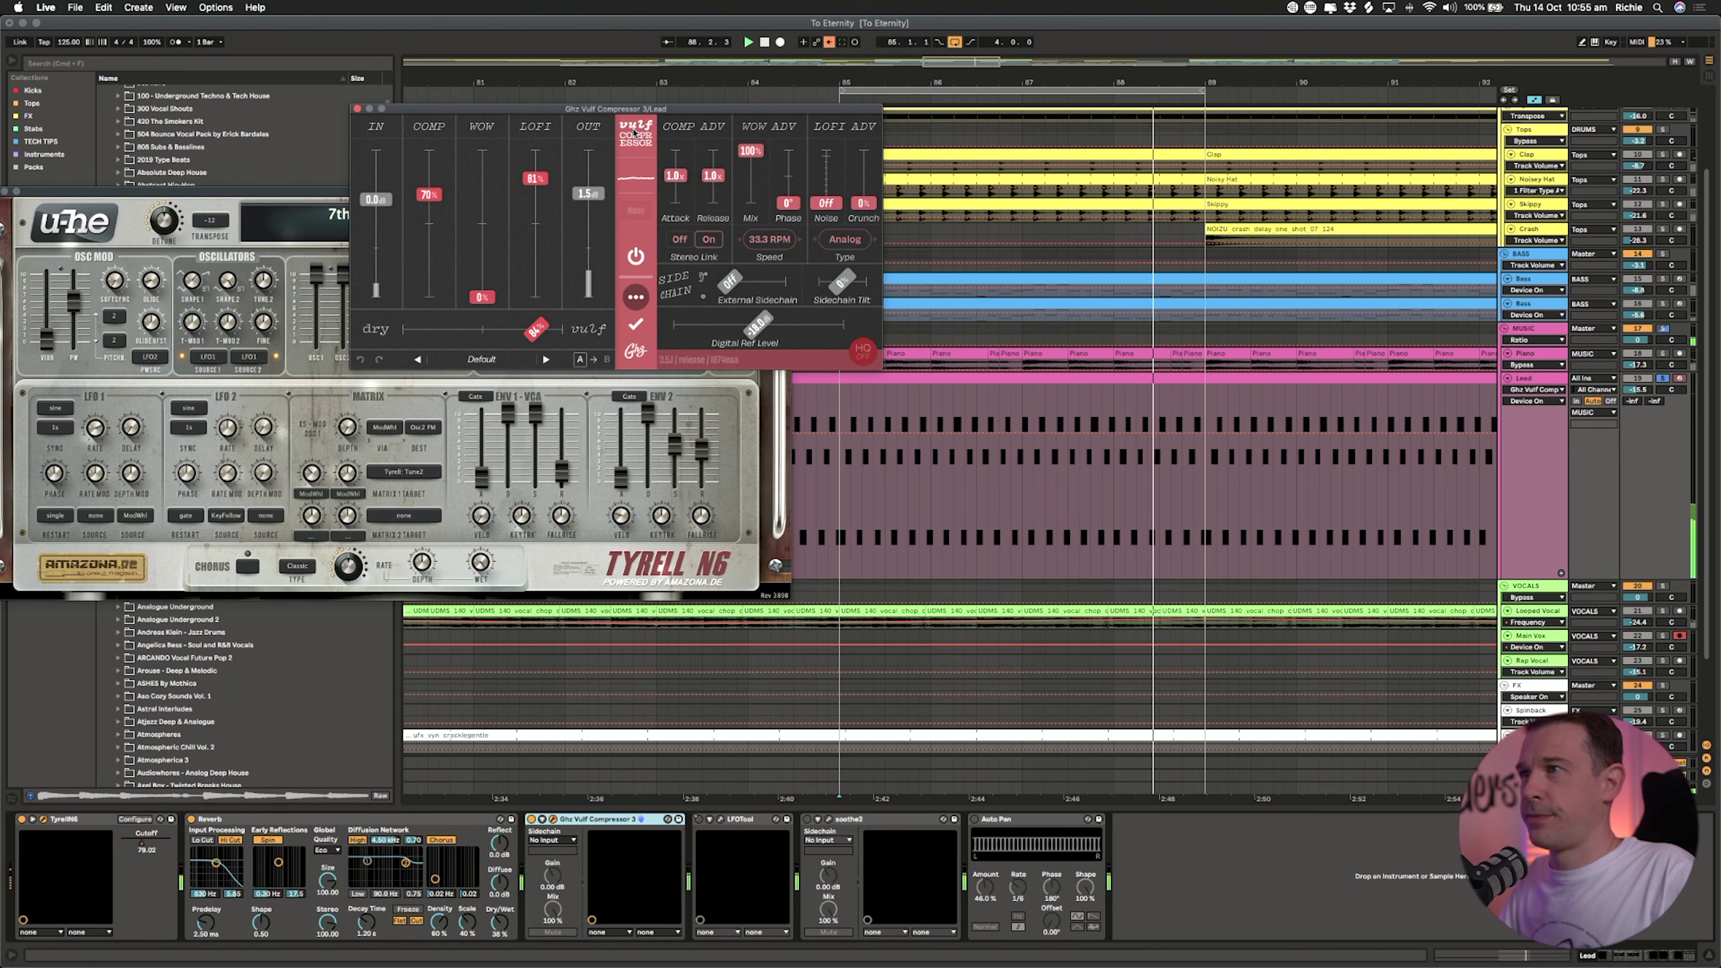
click(723, 820)
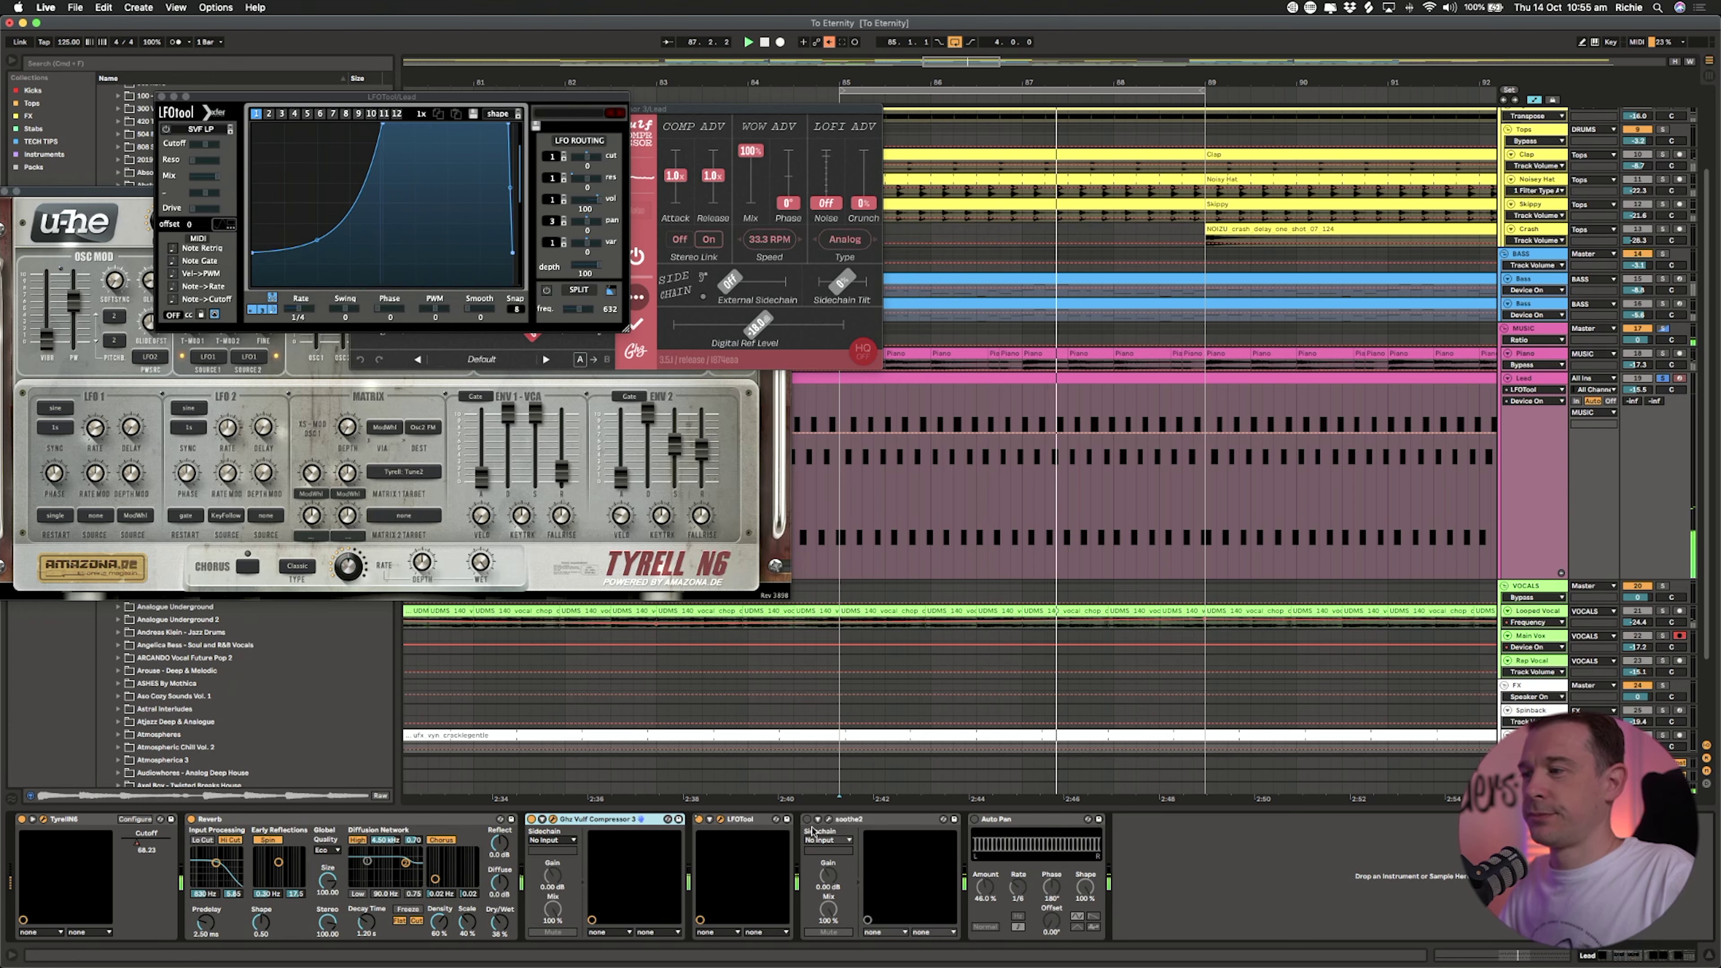
Step: Show the Lead's soothe2 window during playback and switch its Auto Pan back on
click(828, 819)
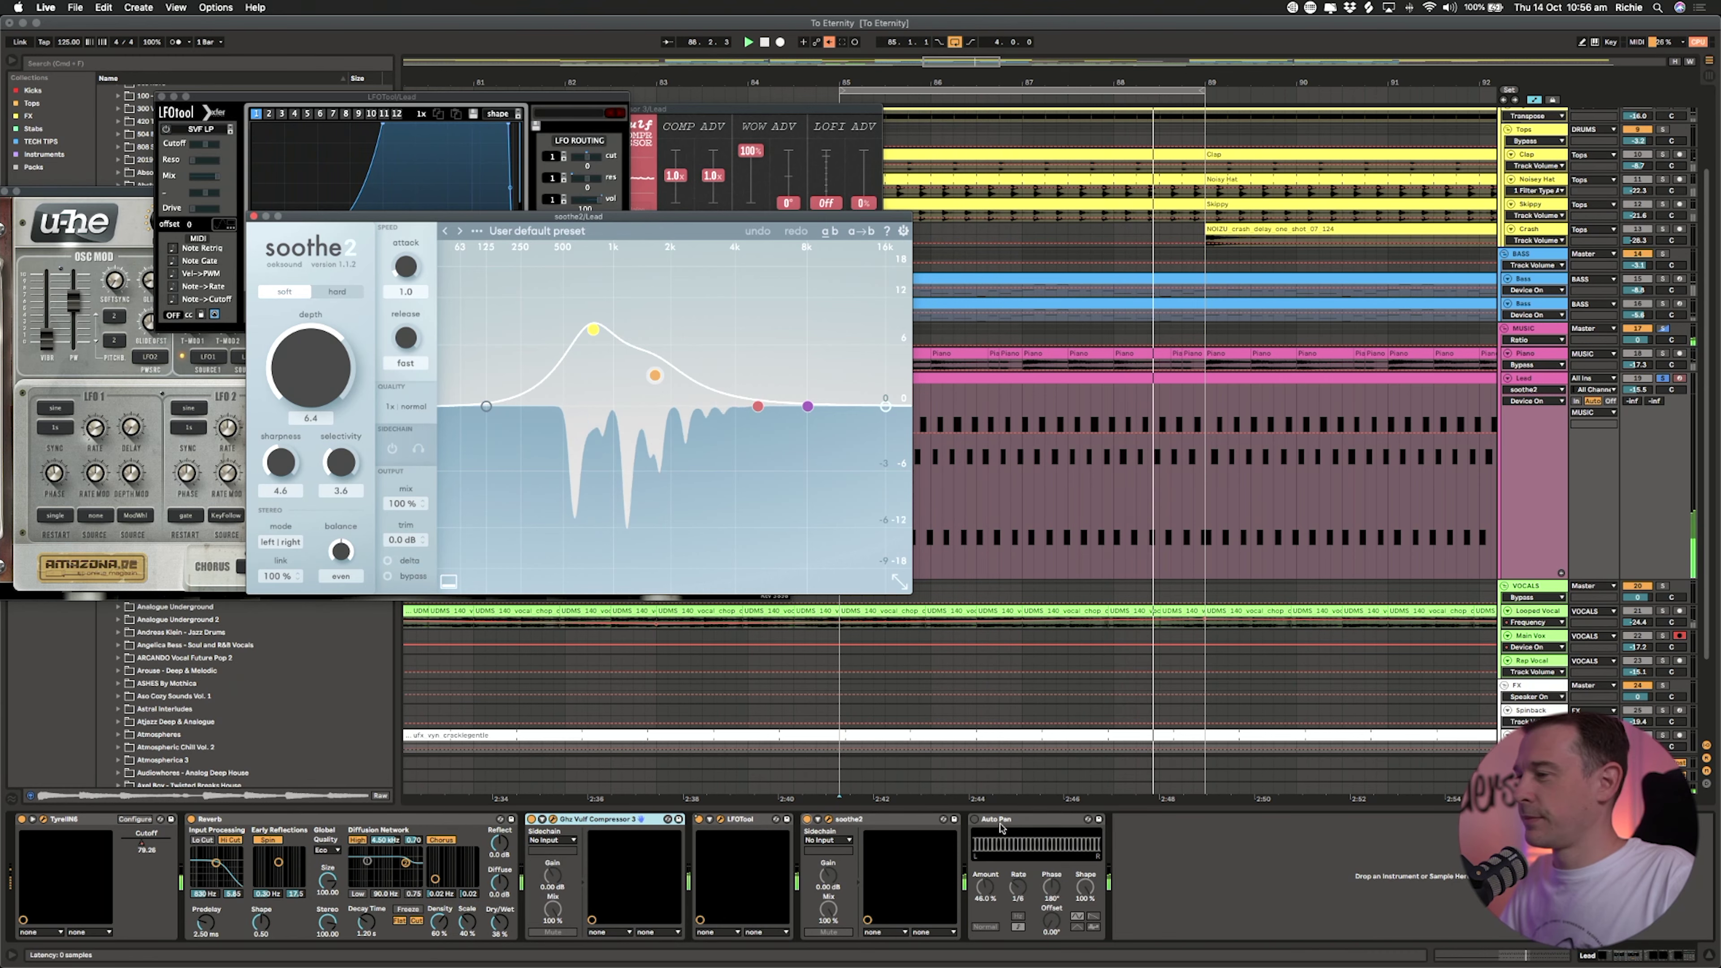
click(975, 820)
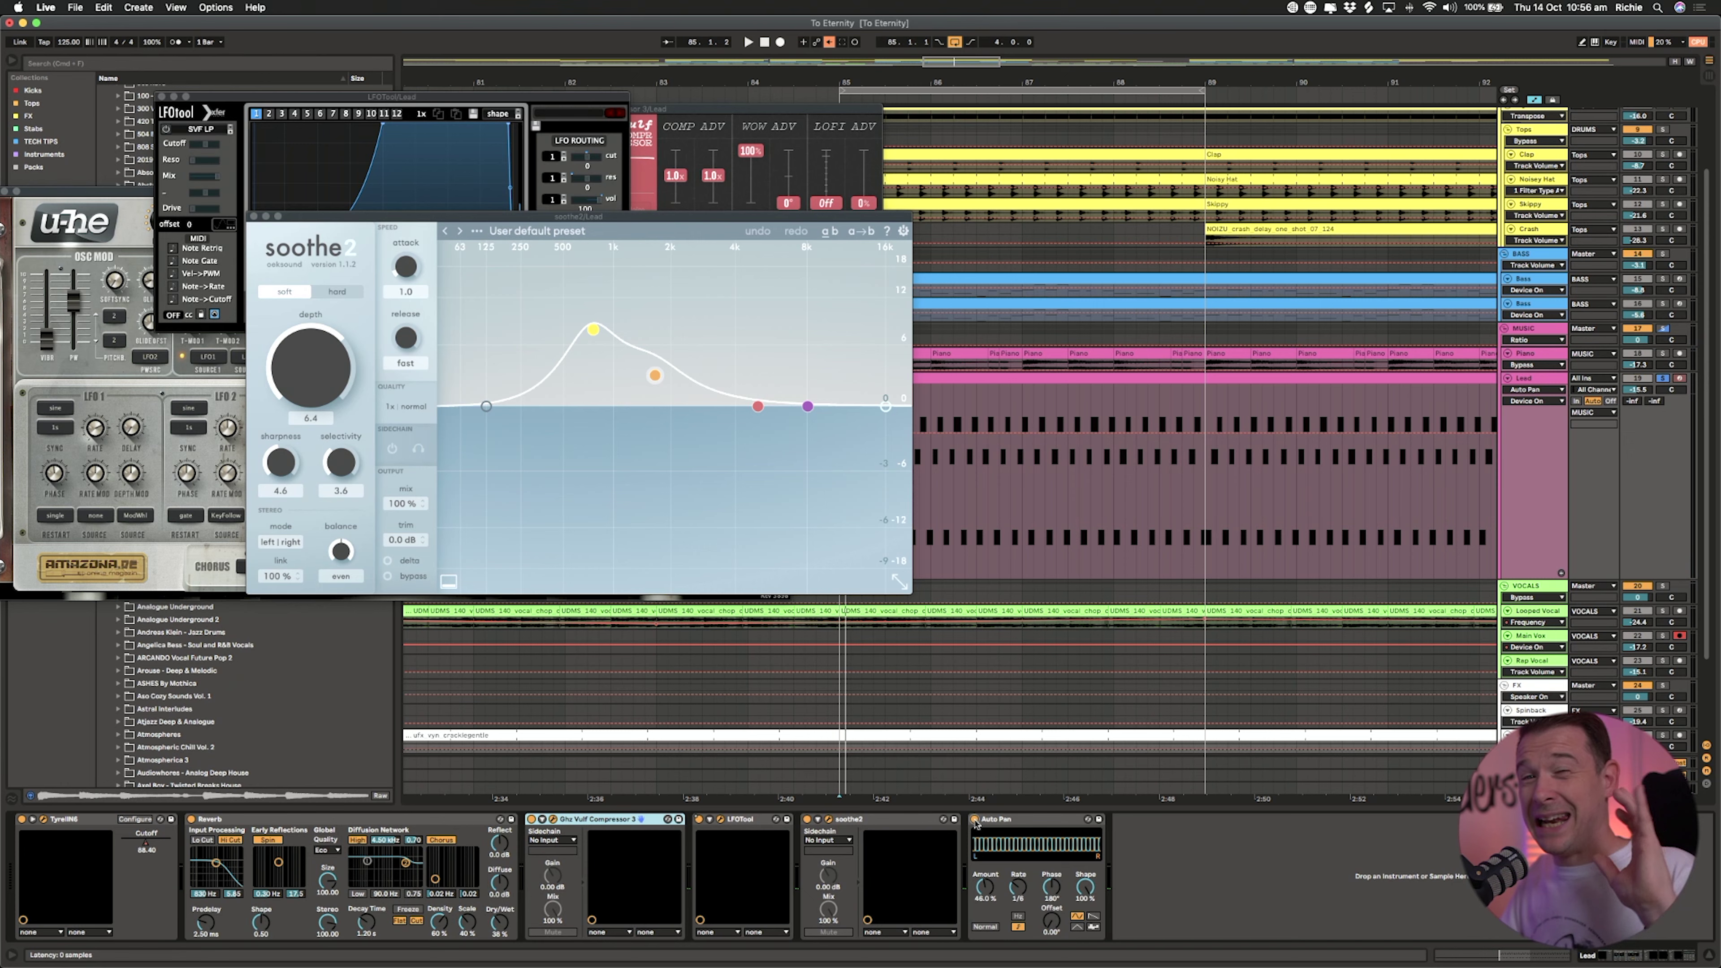
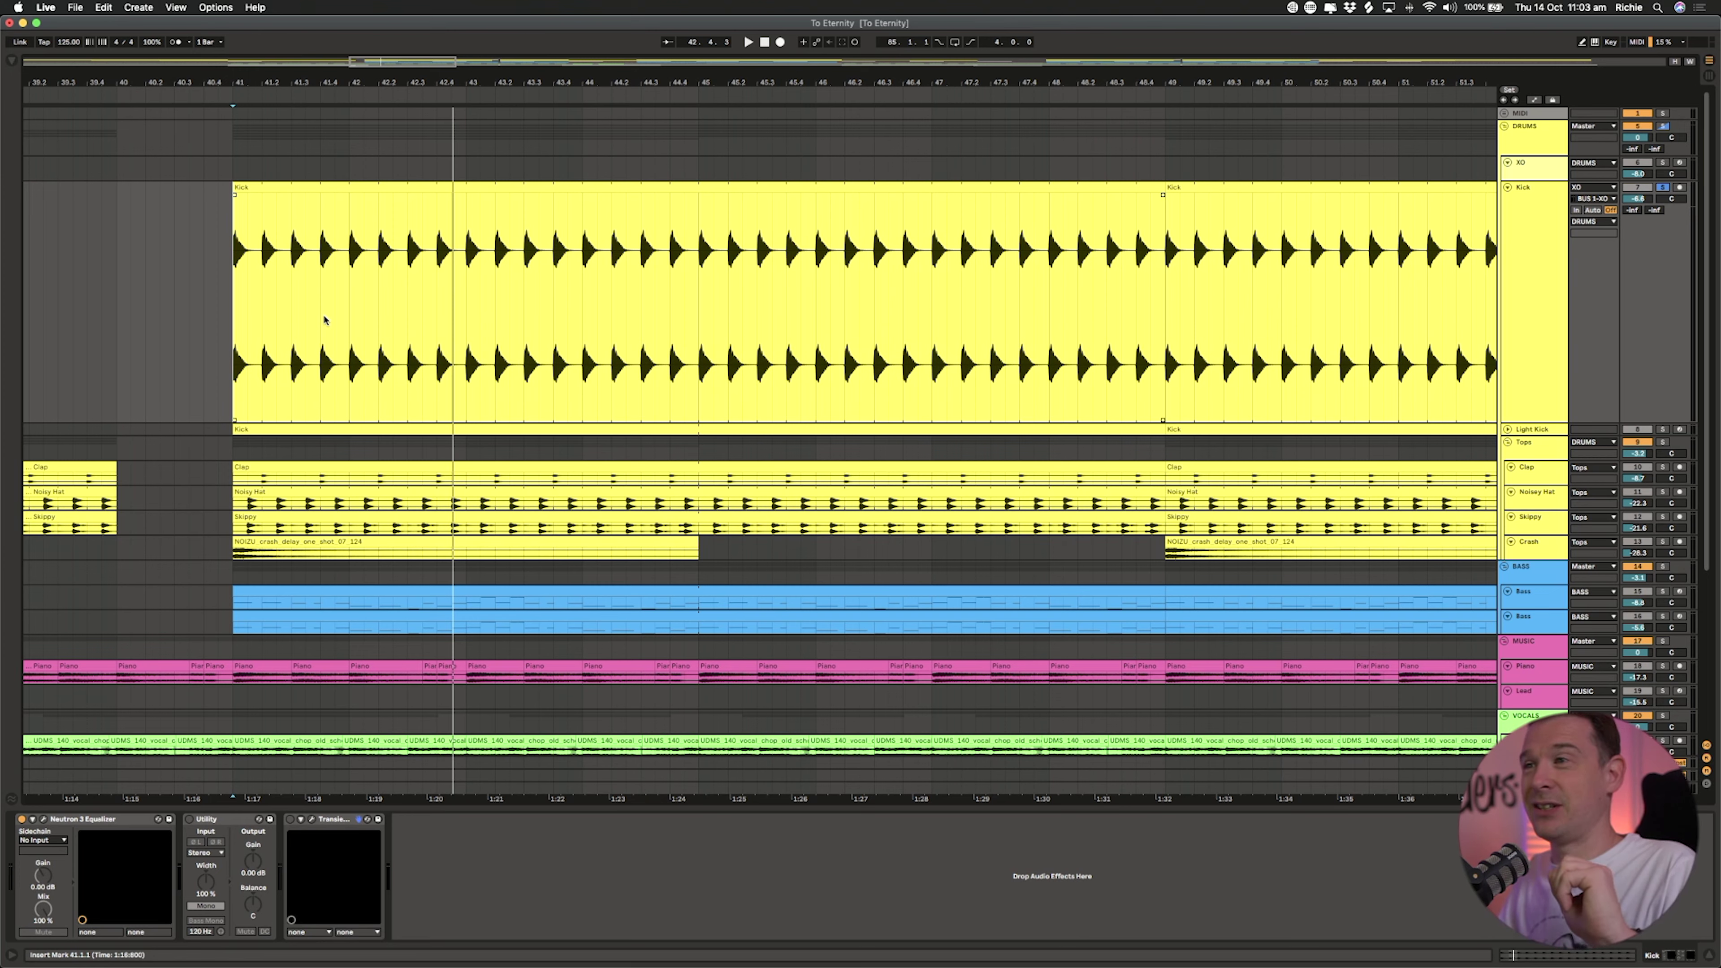
Step: Switch the Kick's Utility device on and show the Transient Master window with its attack setting
click(202, 824)
click(189, 820)
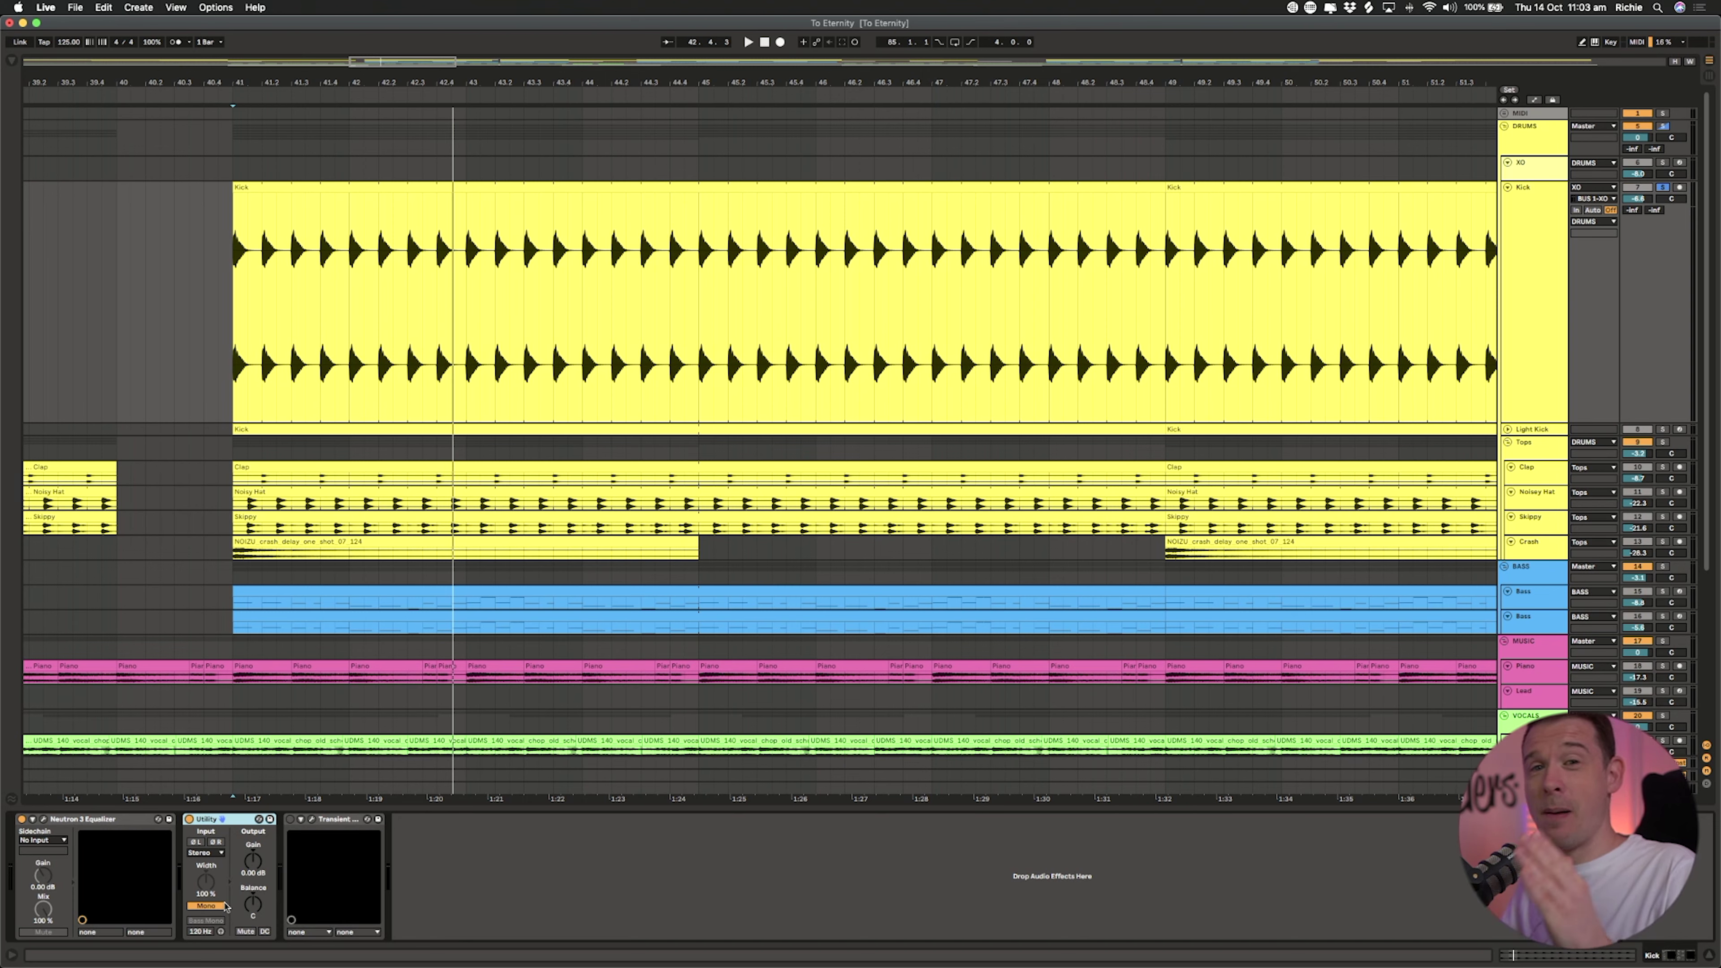
click(312, 819)
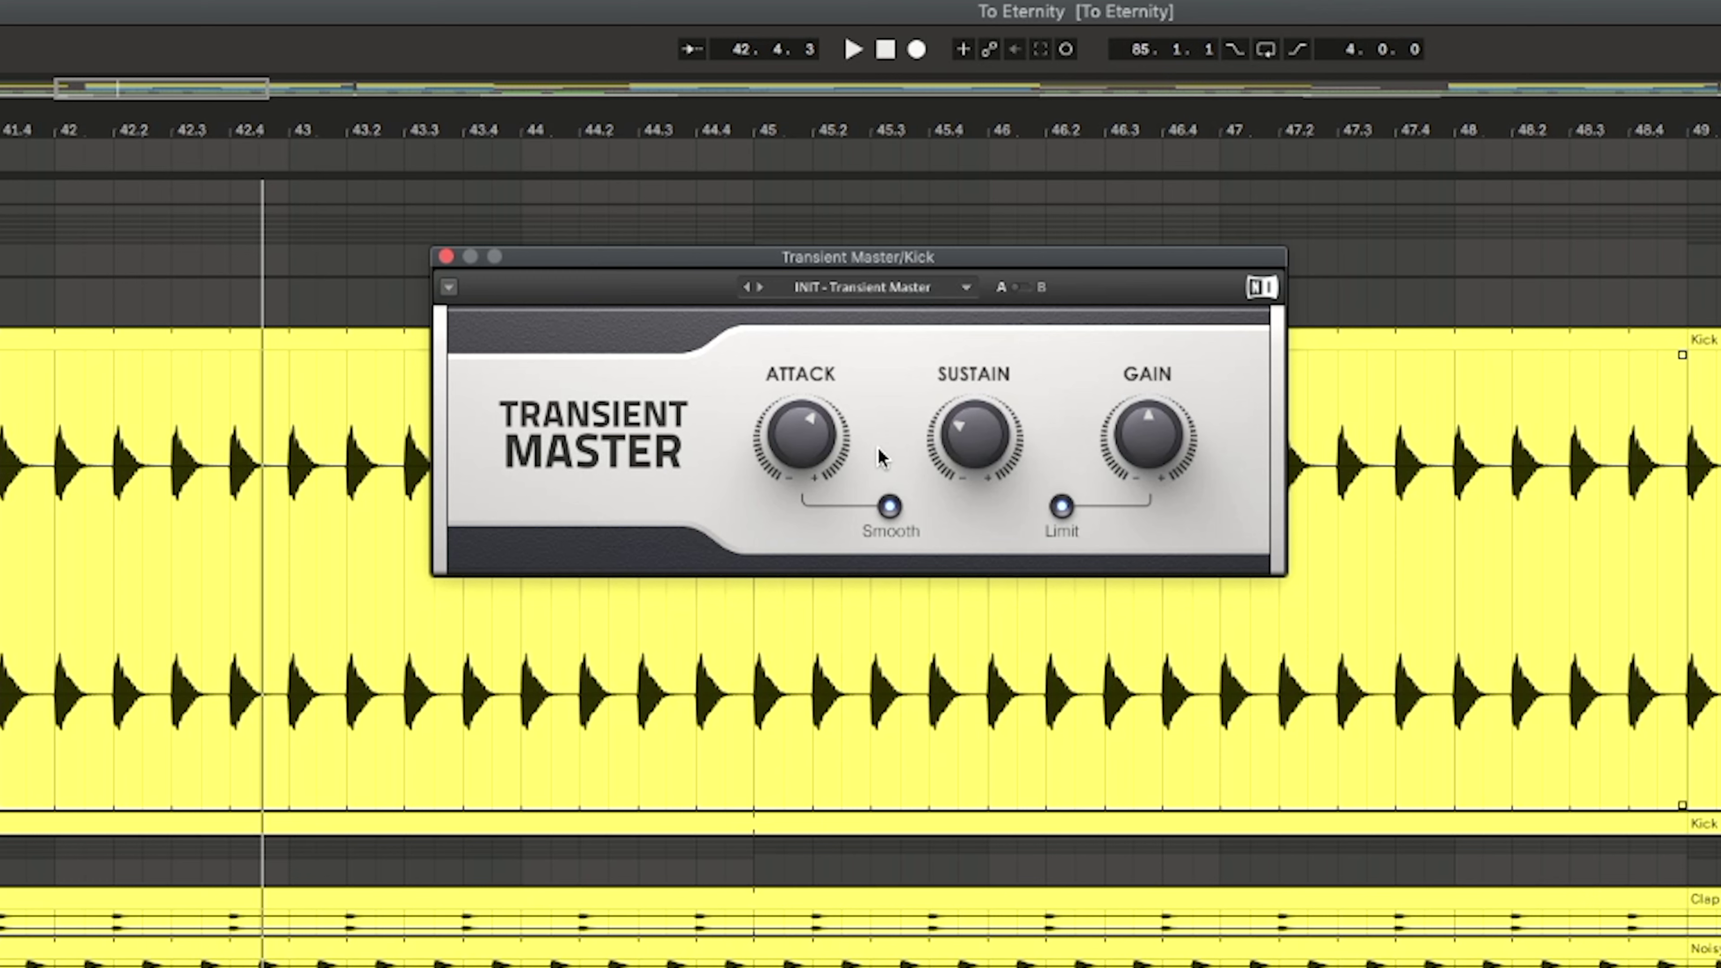
mouse_move(791, 439)
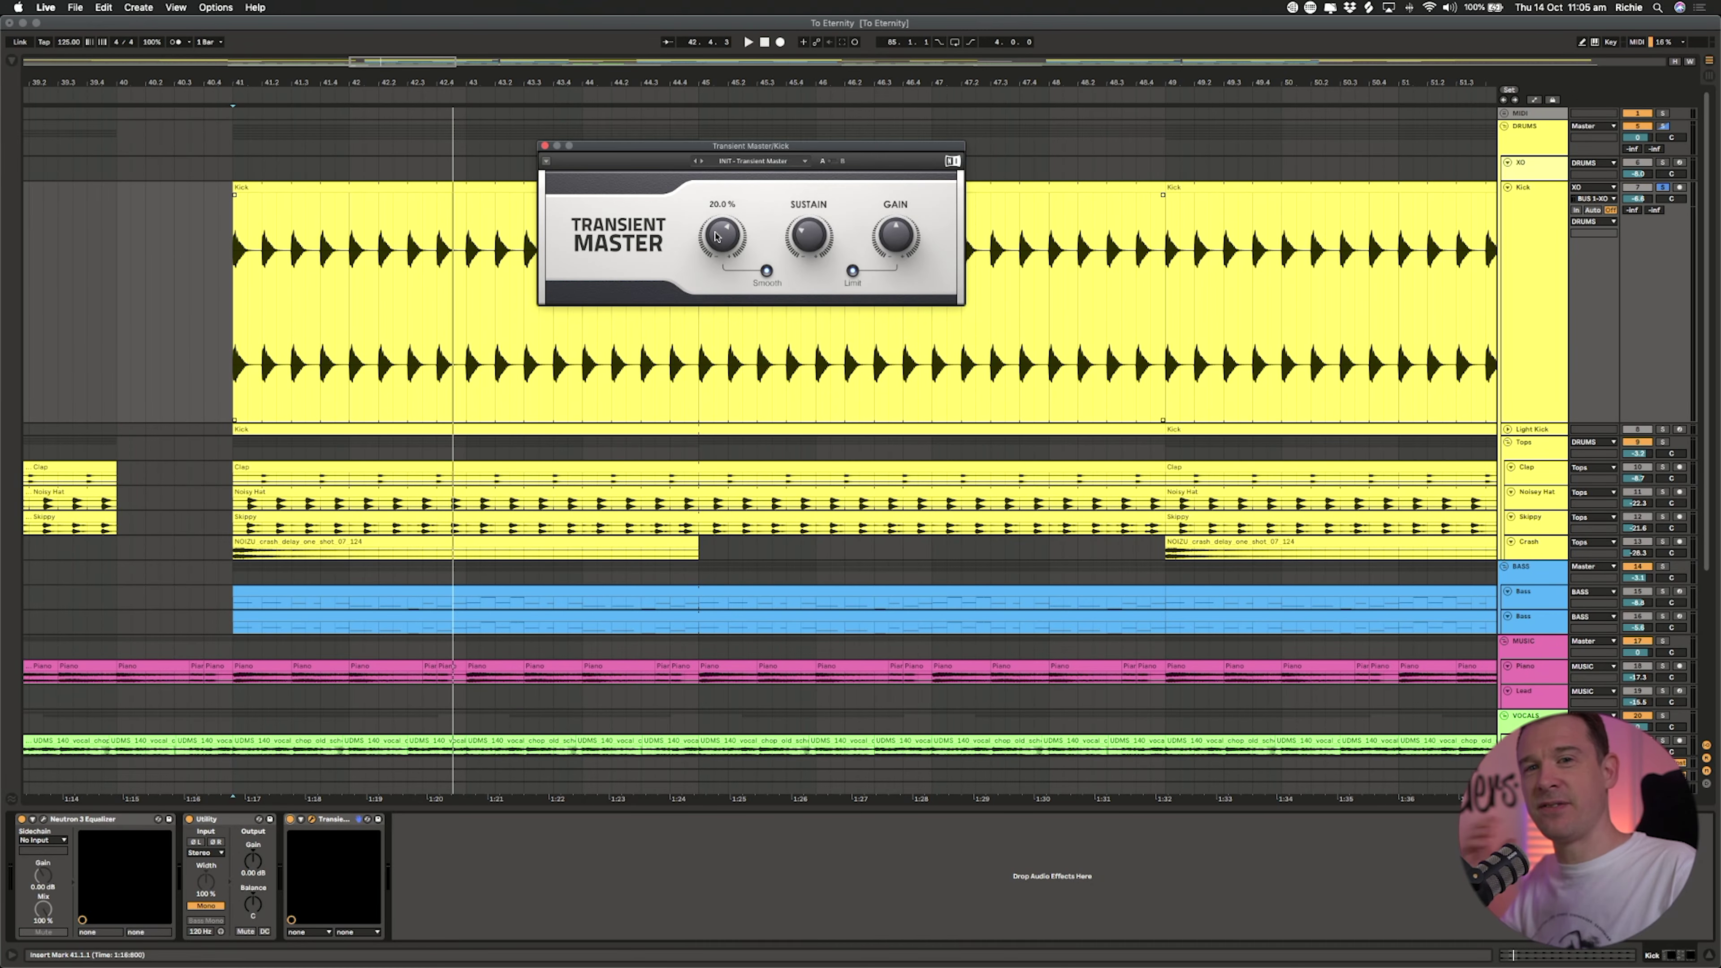
Step: Play the Kick from bar 41 and compare it with Transient Master bypassed and active, leaving the effect on
key(space)
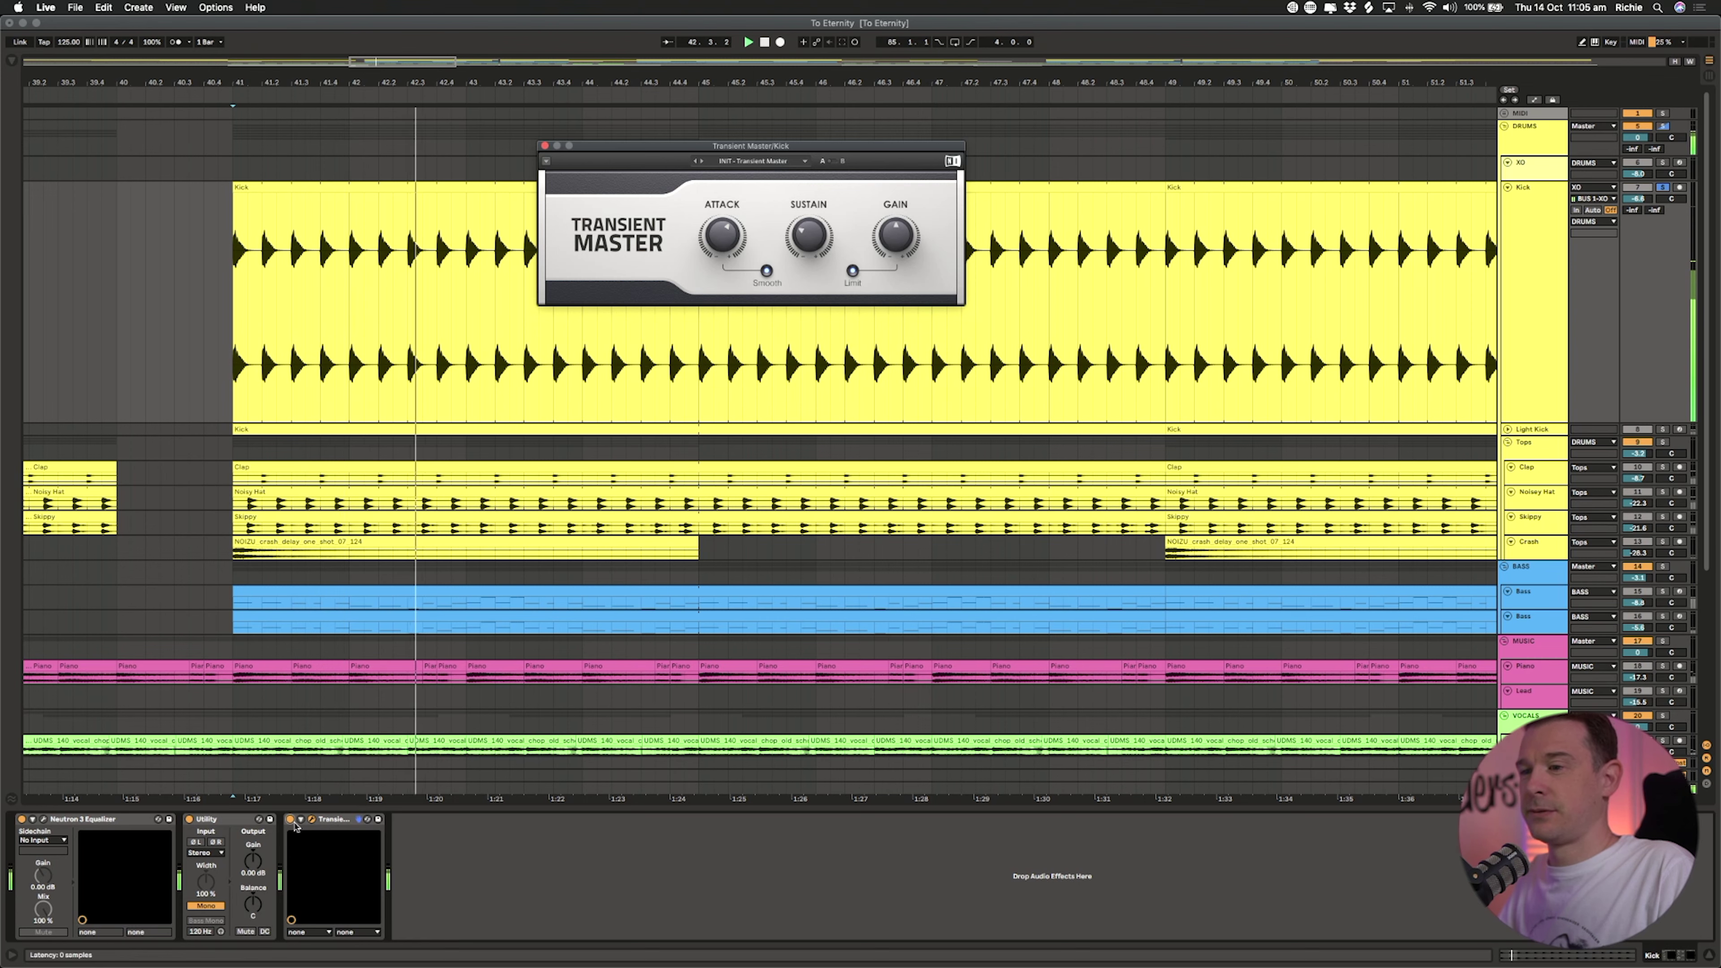
key(space)
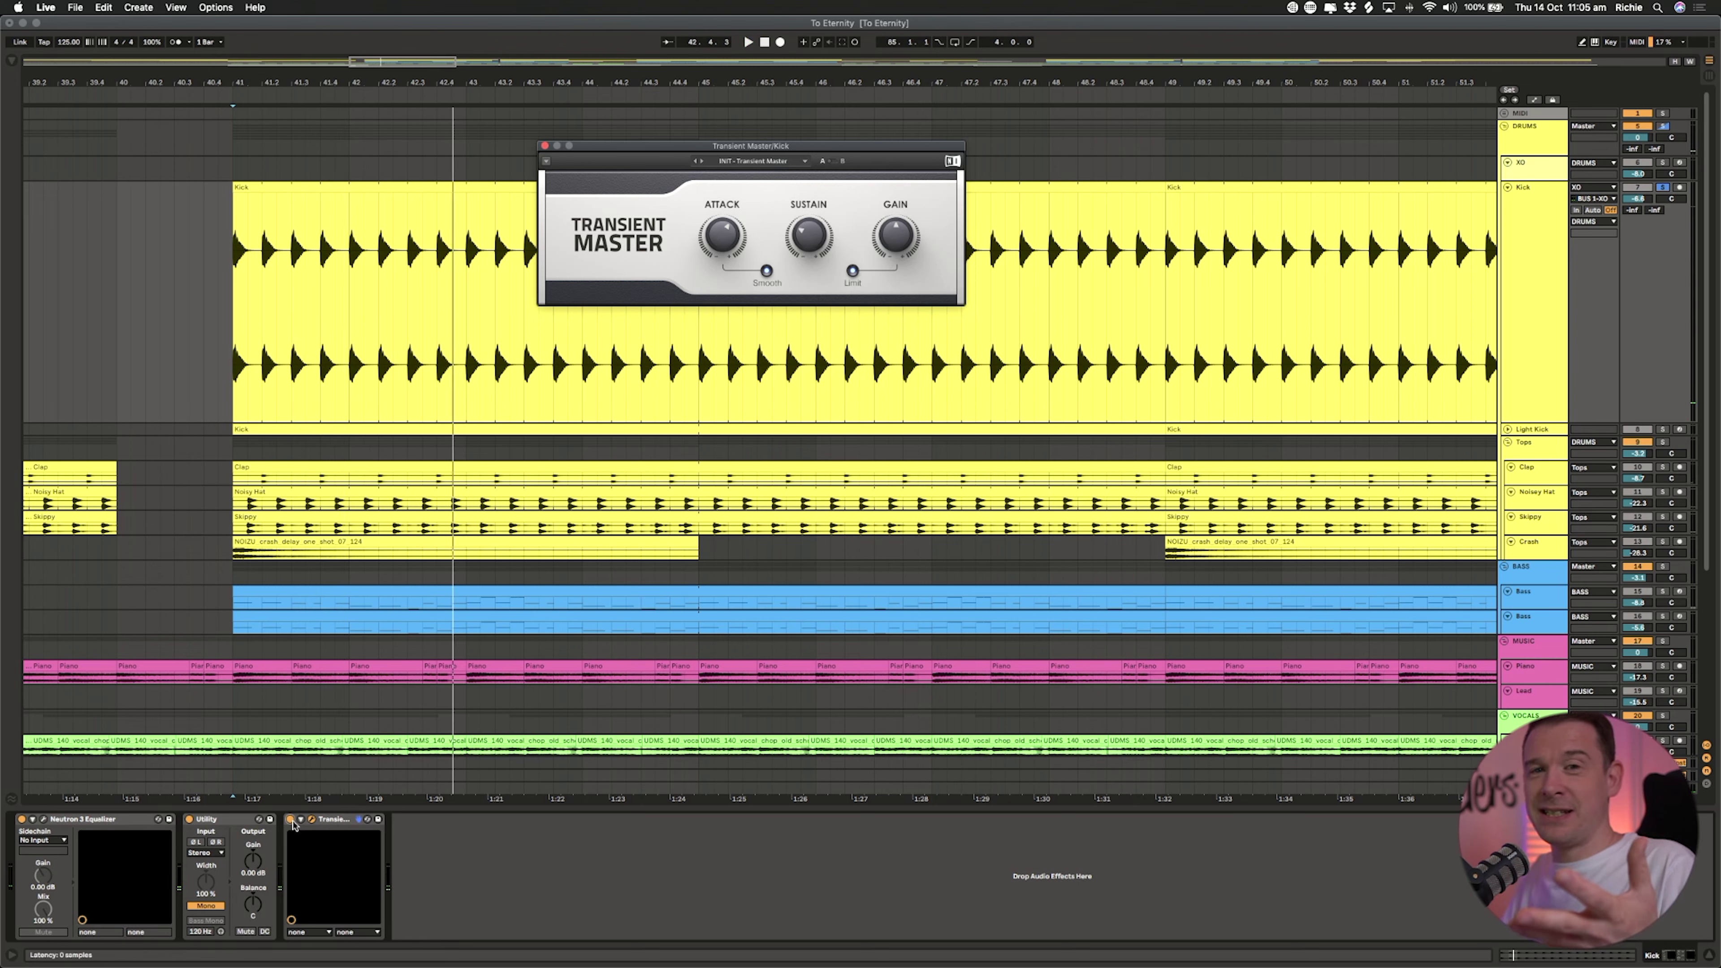
click(292, 823)
key(space)
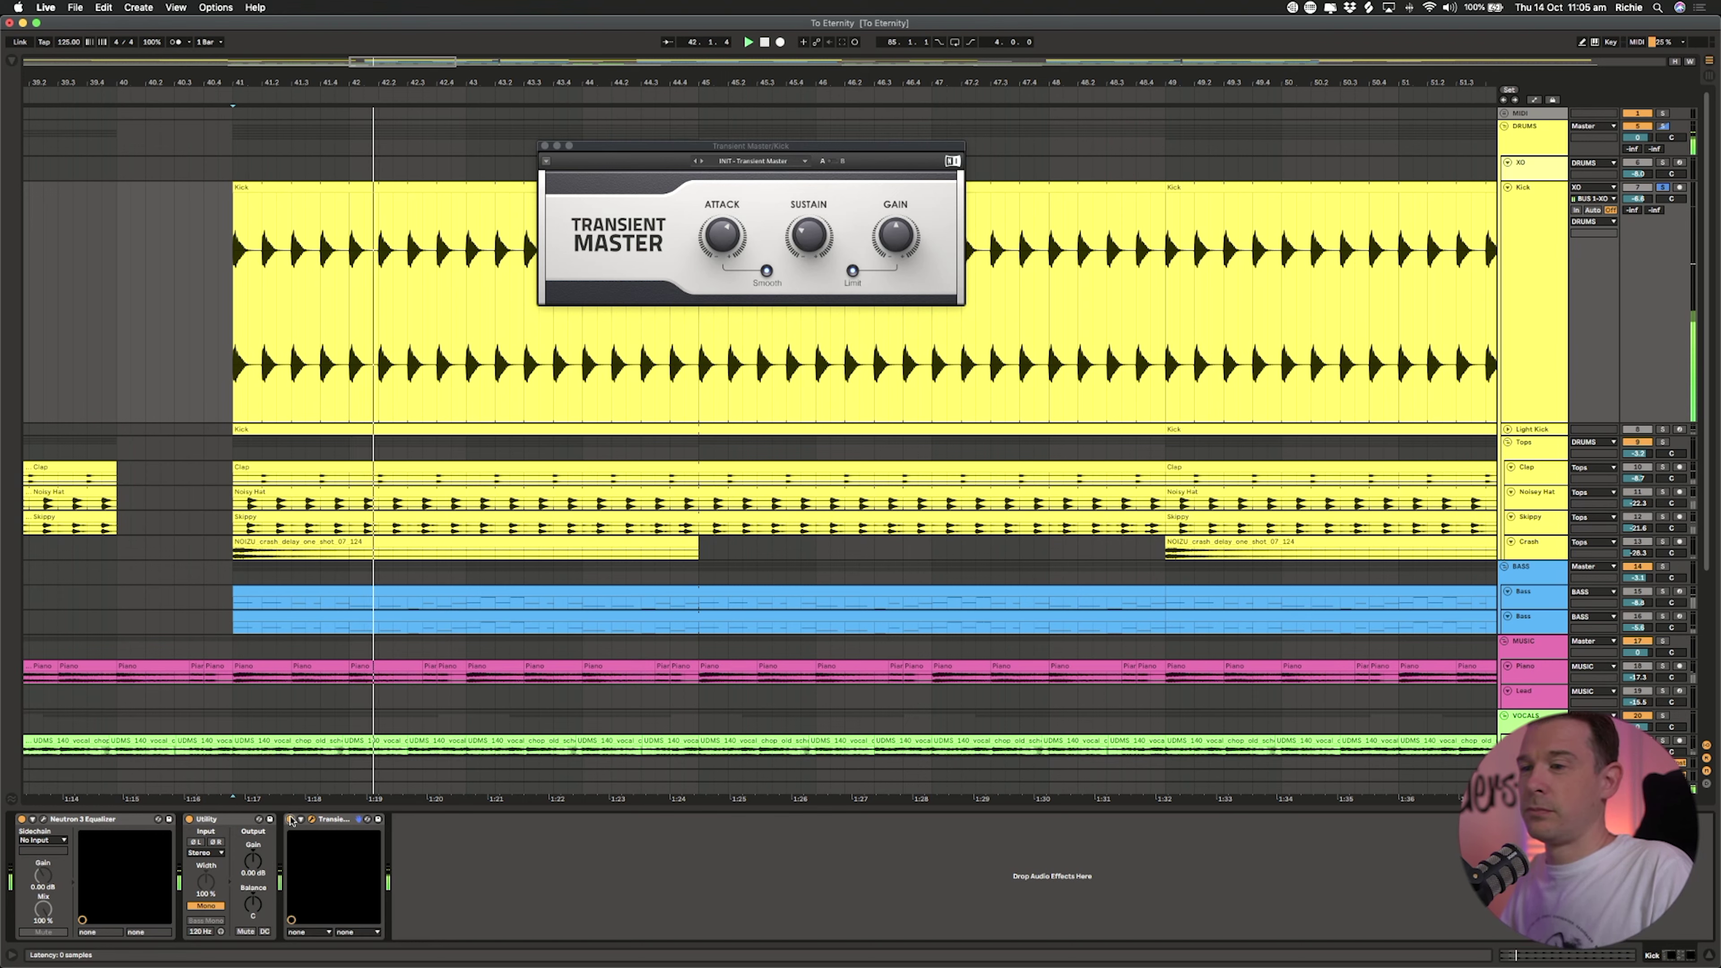
click(292, 823)
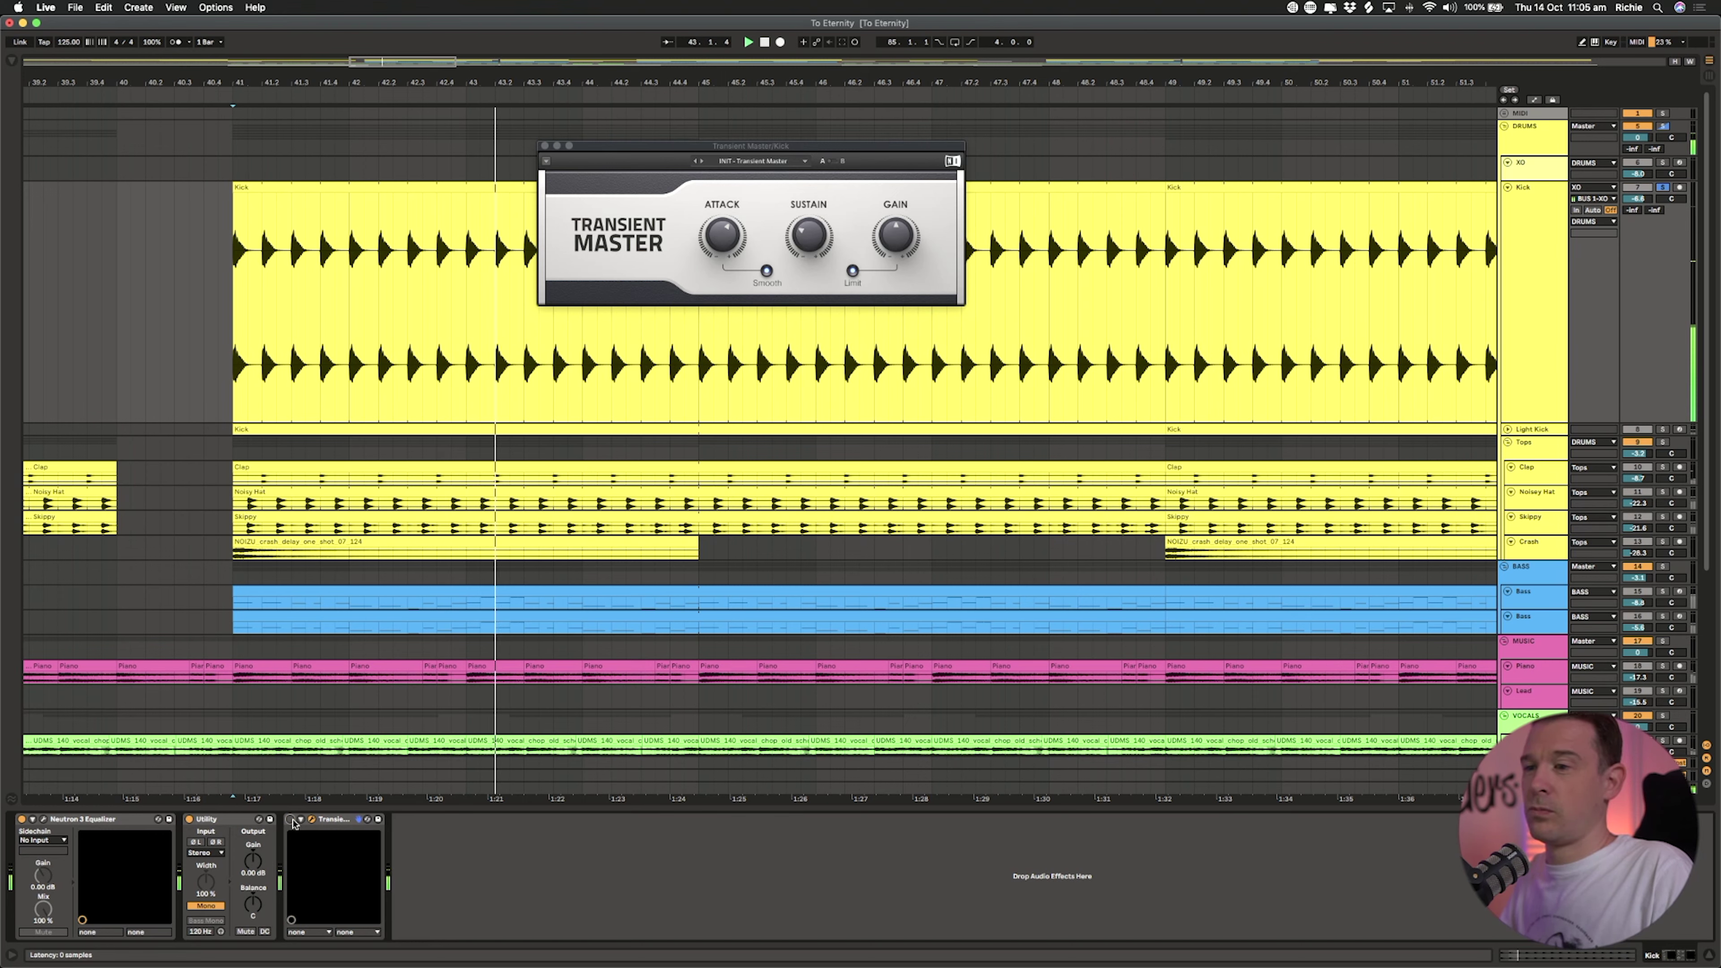
click(292, 823)
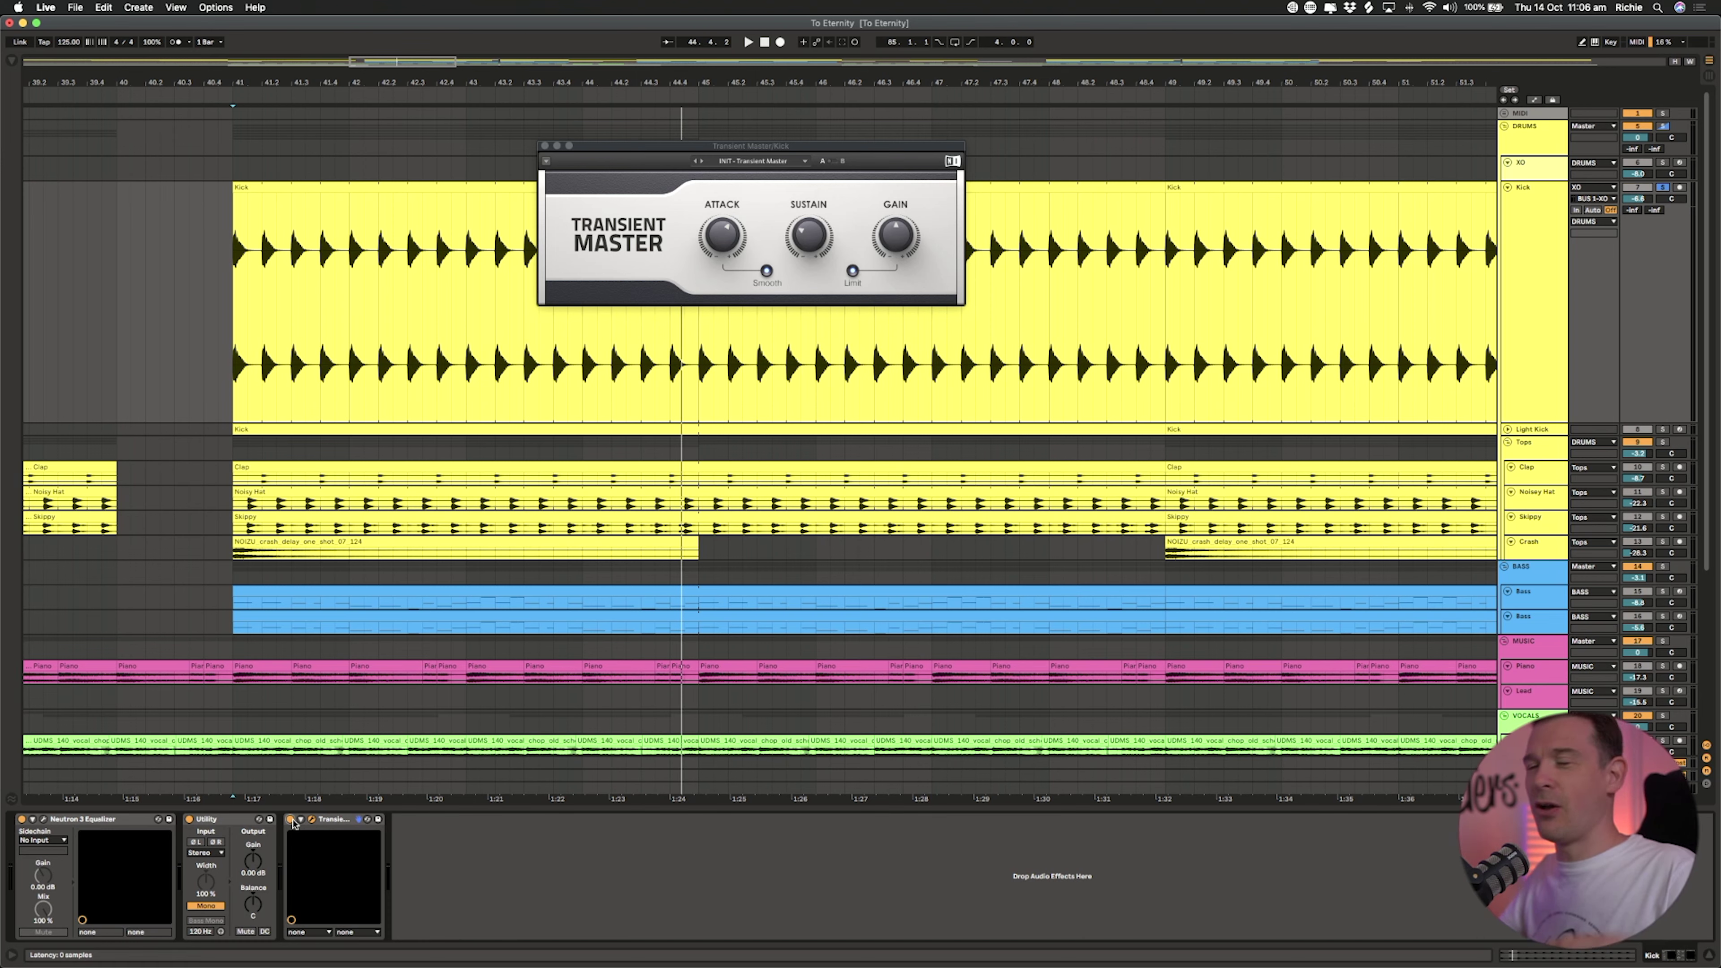
Step: Unfold the Light Kick track, show its sampler and EQ Eight, and make its lane taller
click(1508, 430)
scroll(1518, 421, down, 3)
click(1533, 407)
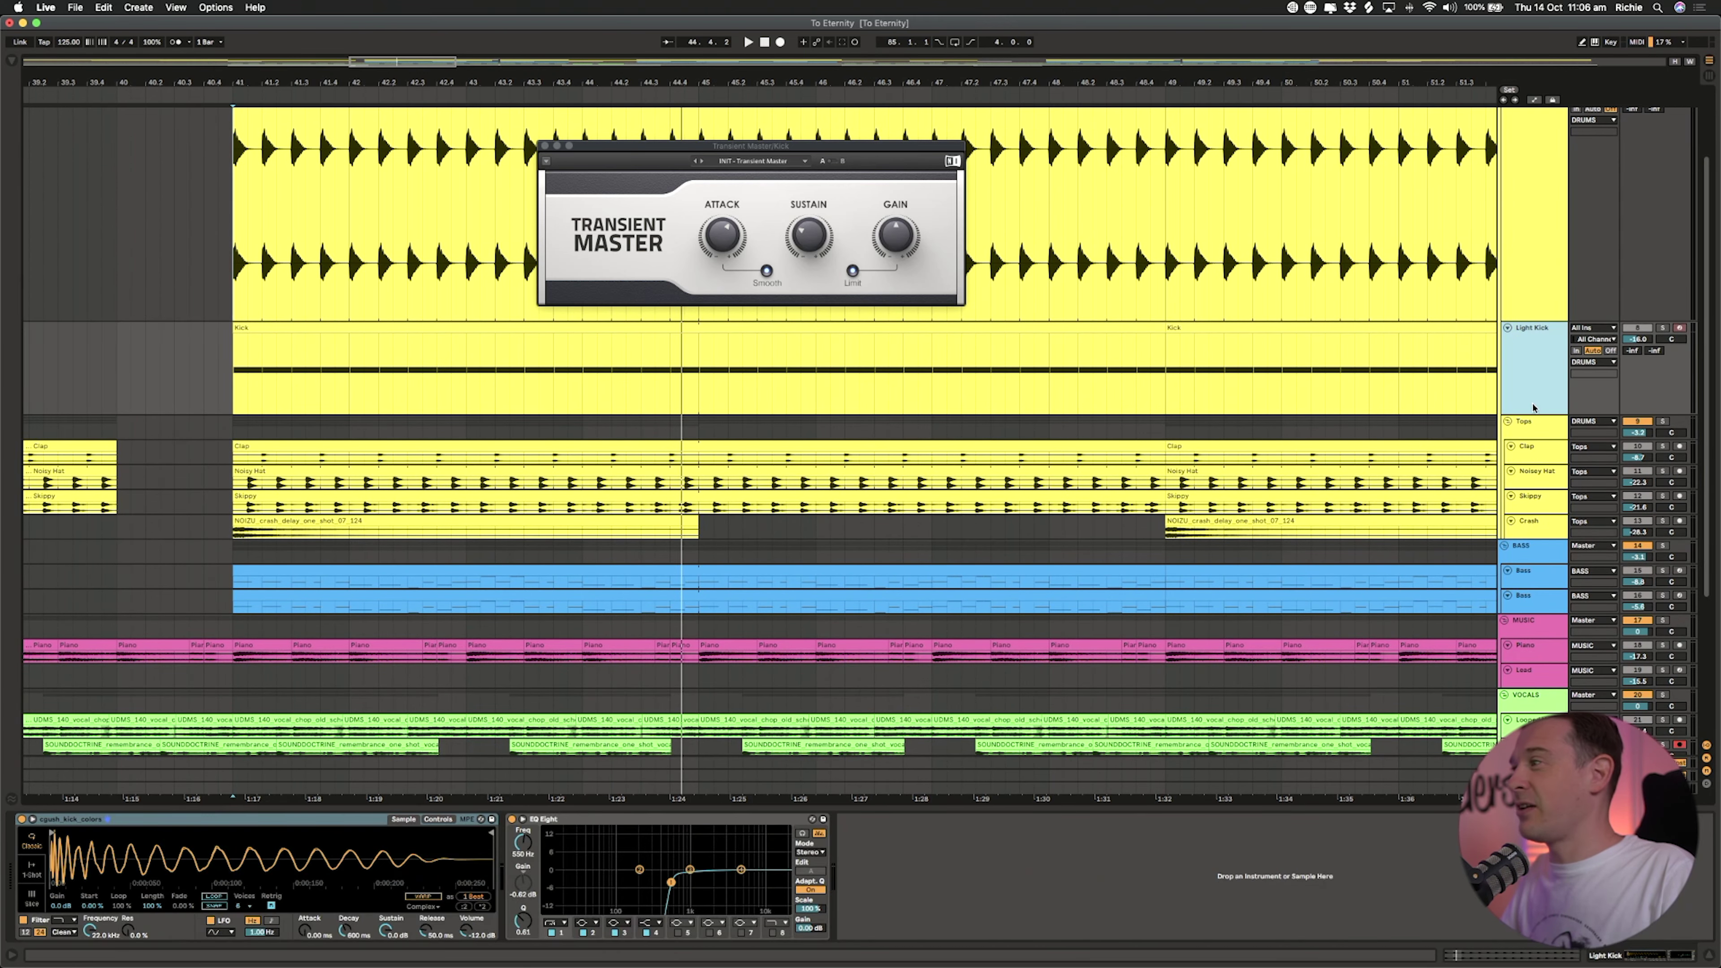
drag(1533, 413, 1533, 500)
scroll(1533, 499, up, 3)
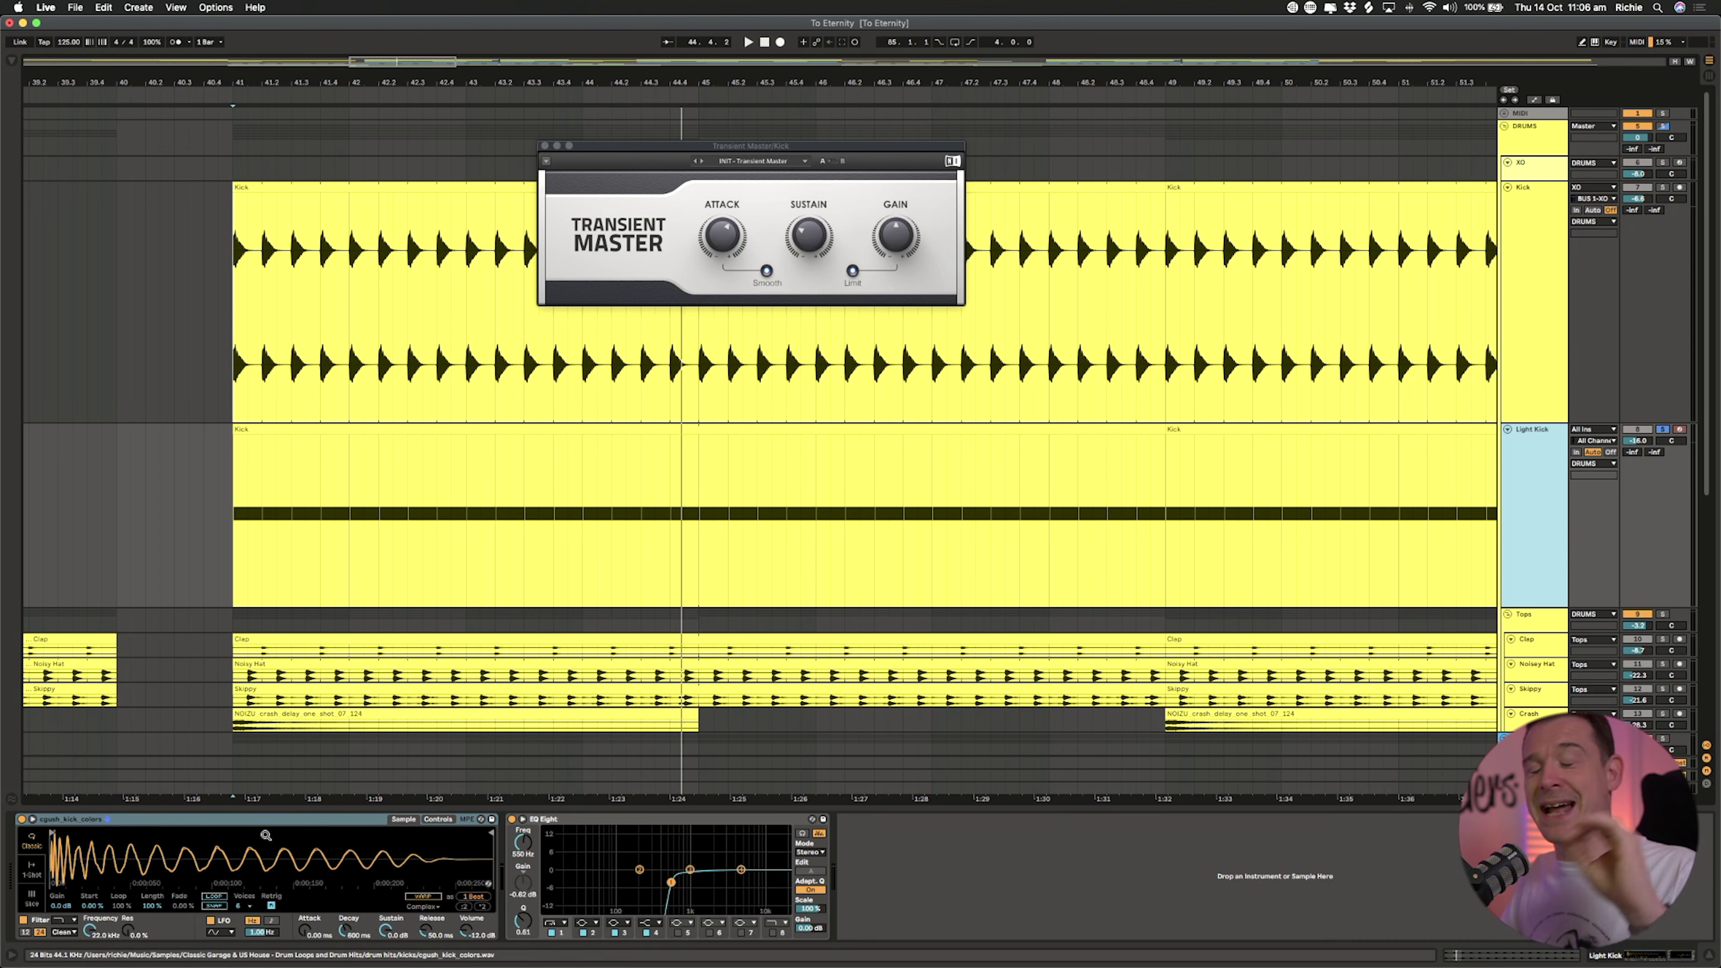
Step: Play the soloed Light Kick with its EQ Eight switched off, and play it again with the EQ on
click(512, 819)
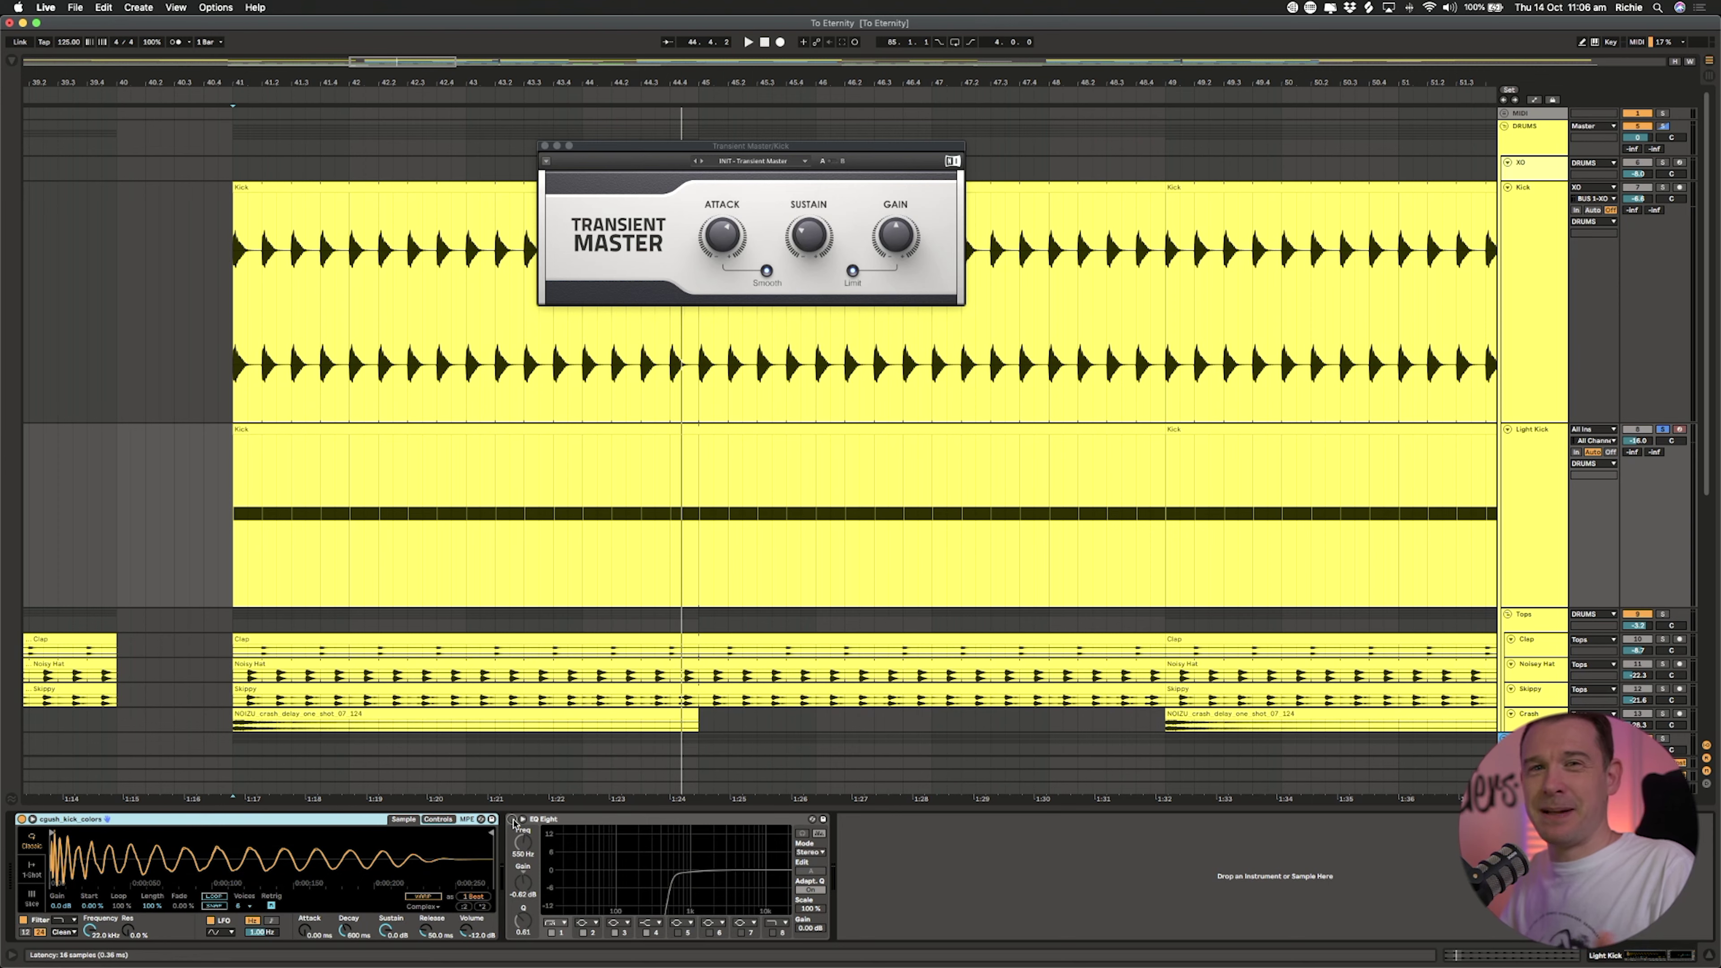
key(space)
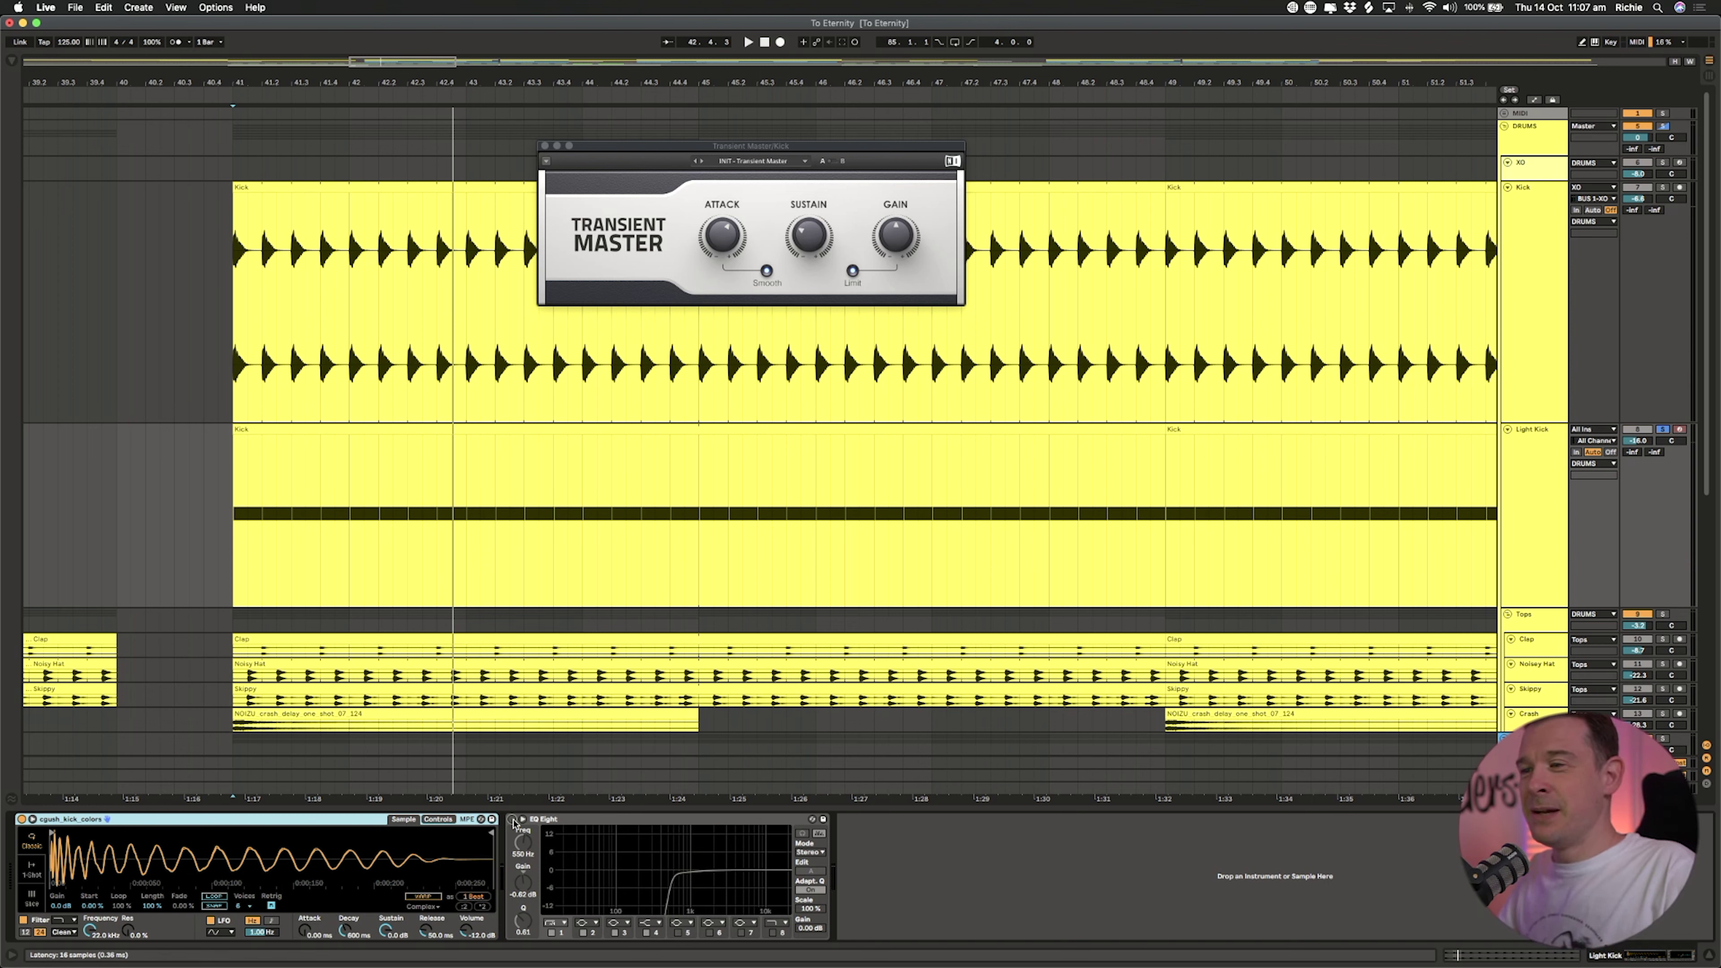
click(513, 821)
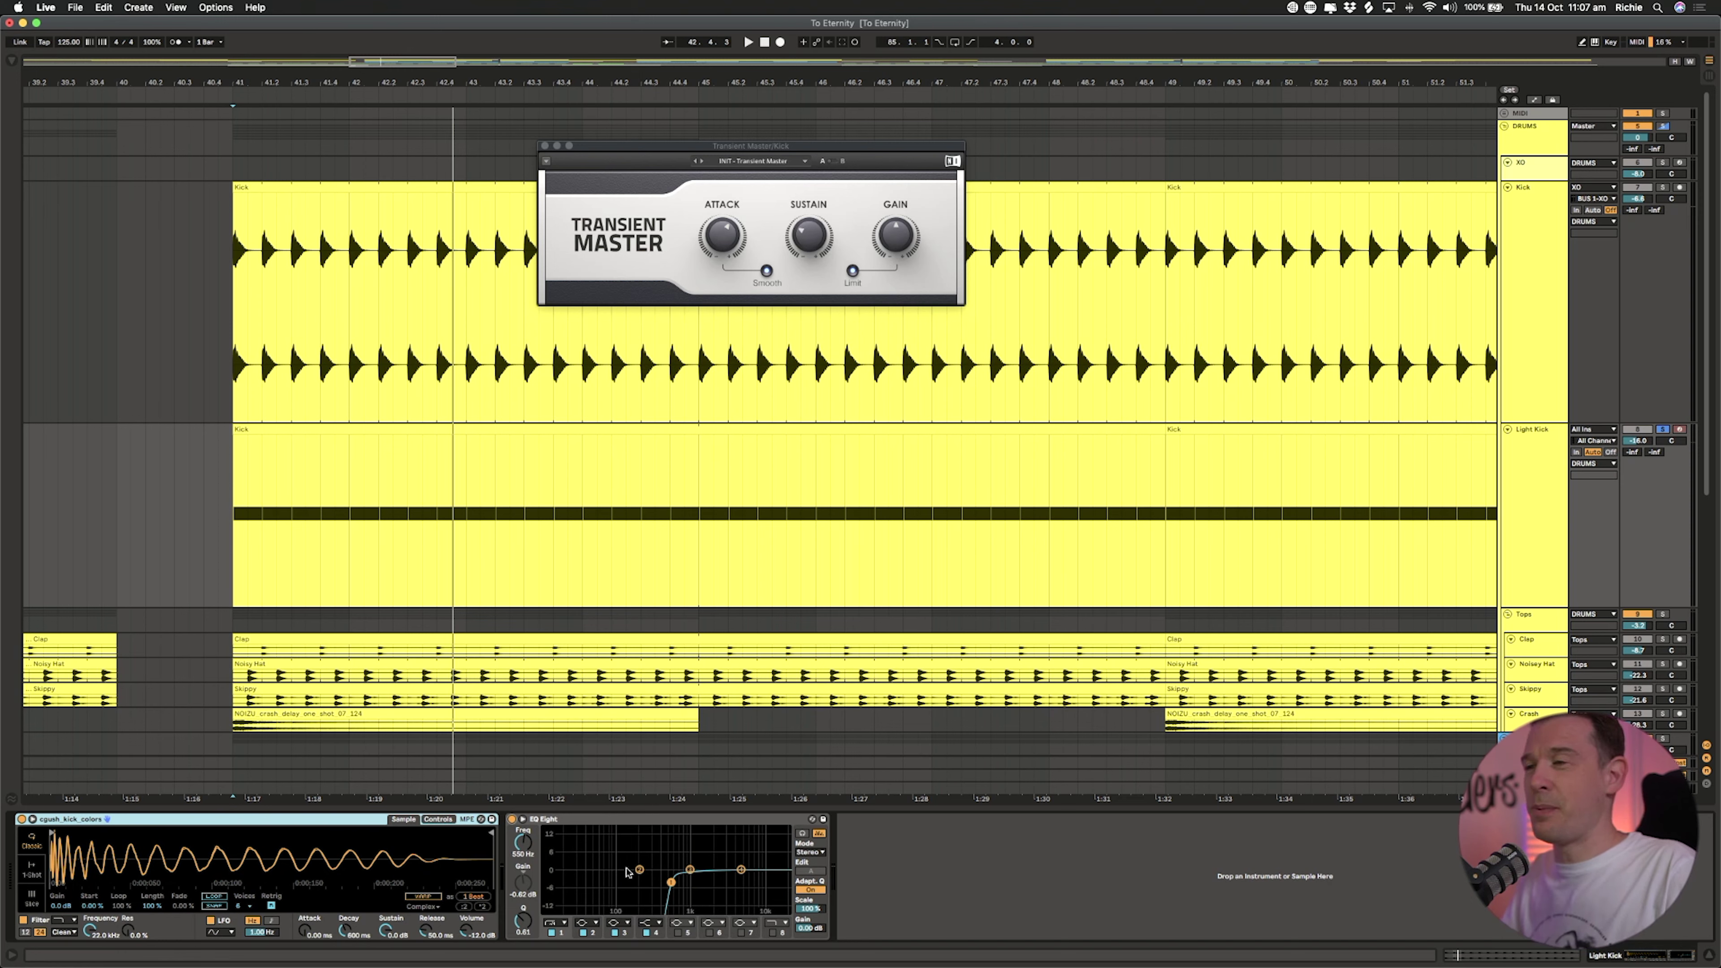
key(space)
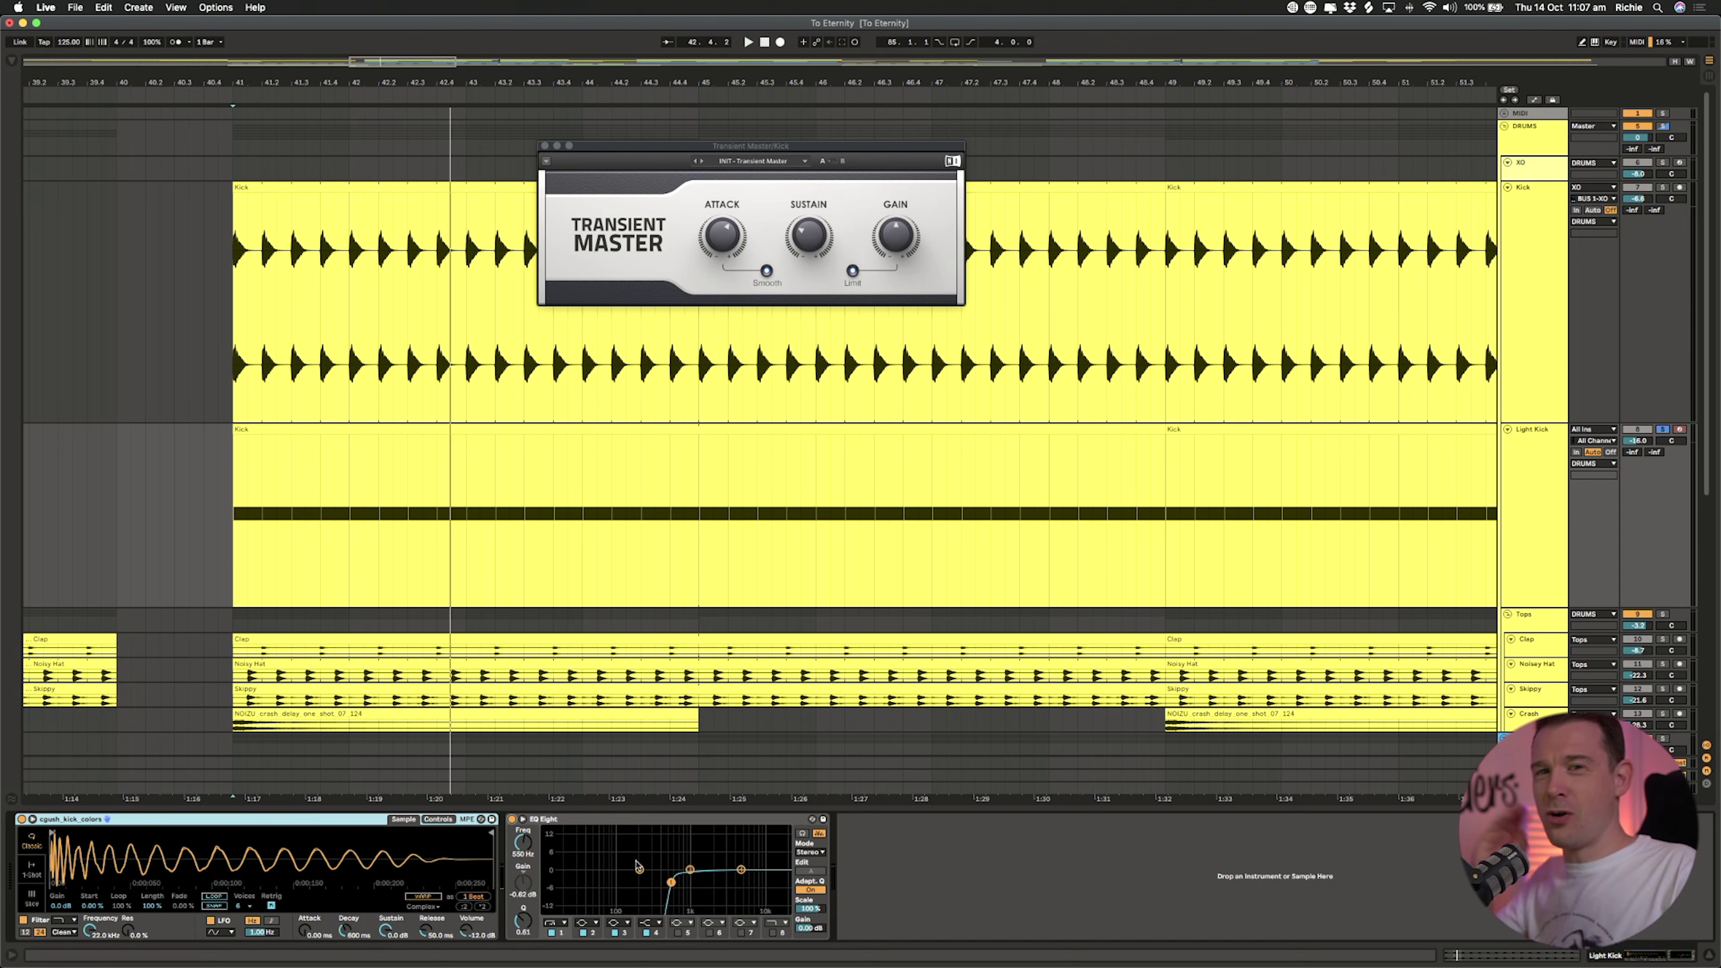
Step: Solo the Kick alongside the Light Kick and compare playback with and without the Light Kick layer
click(1662, 187)
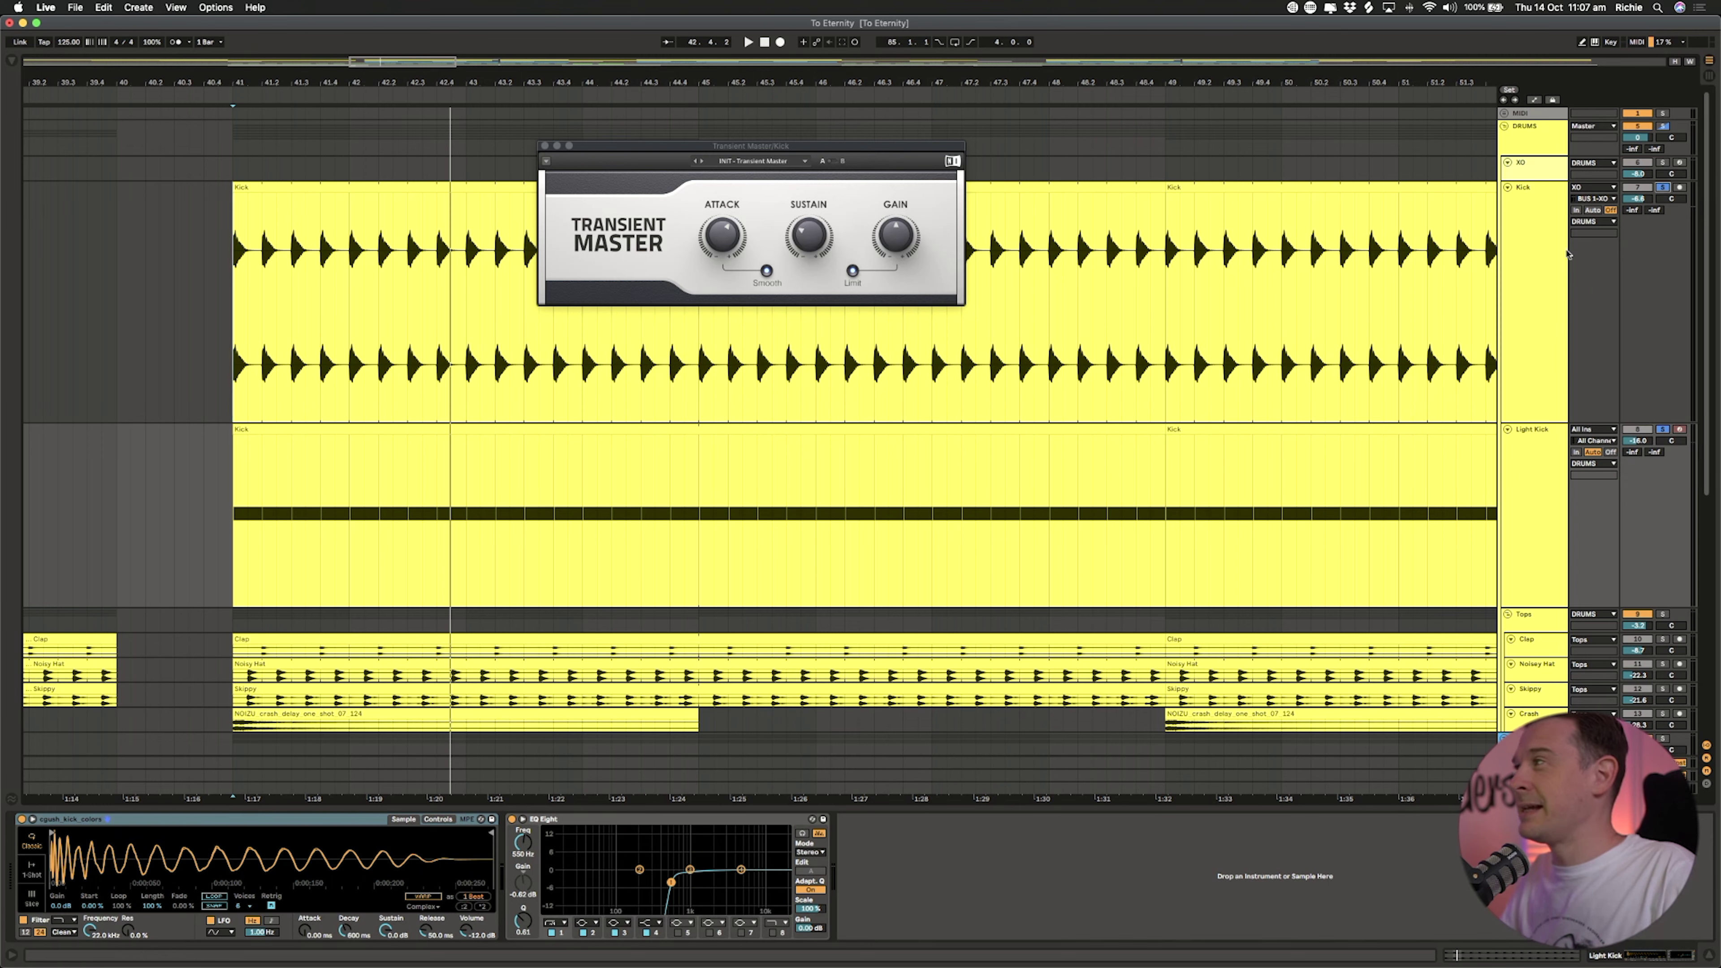
key(space)
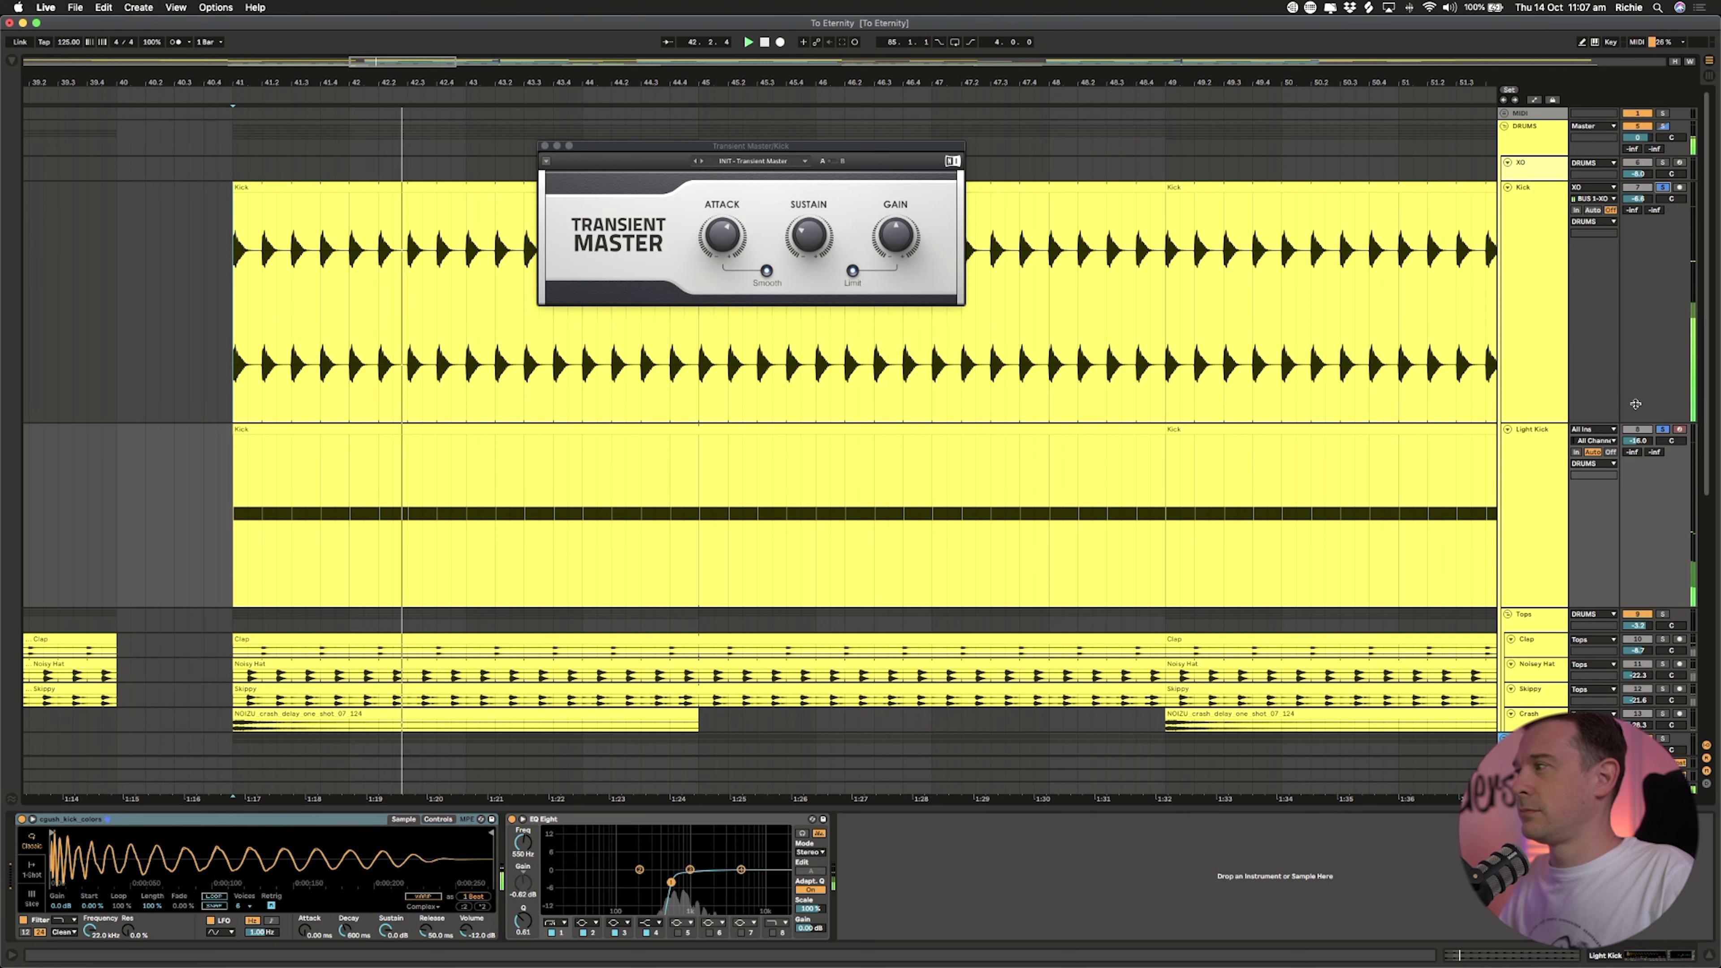
click(1662, 430)
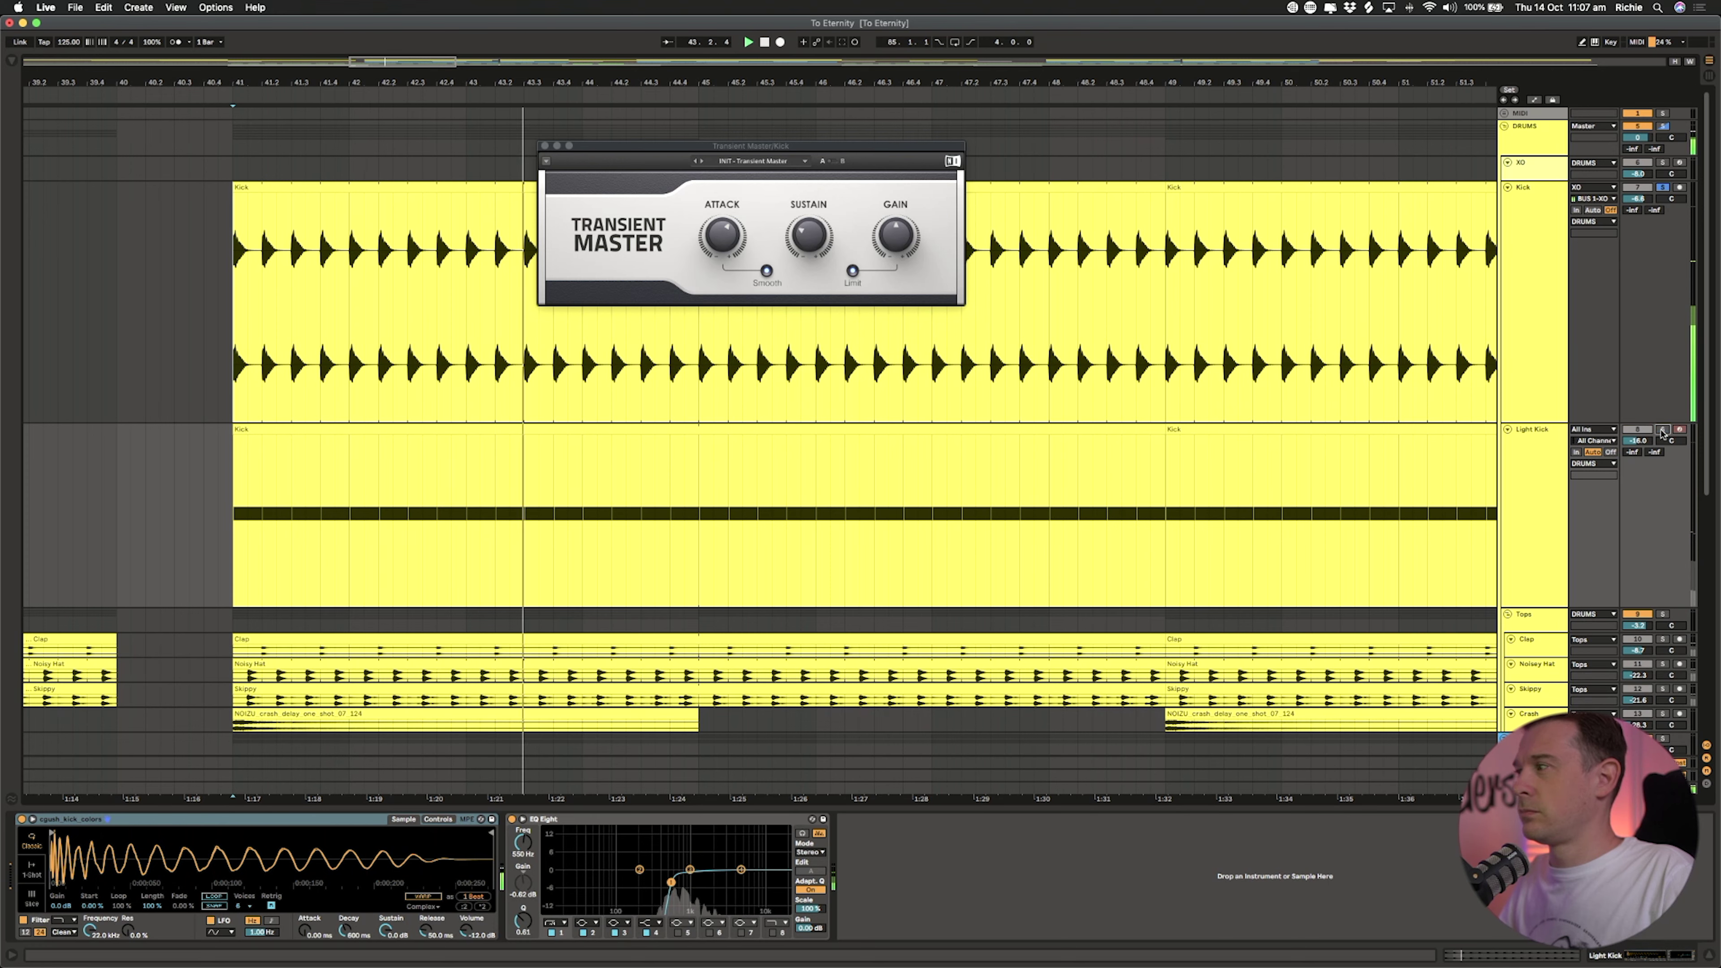
click(1662, 430)
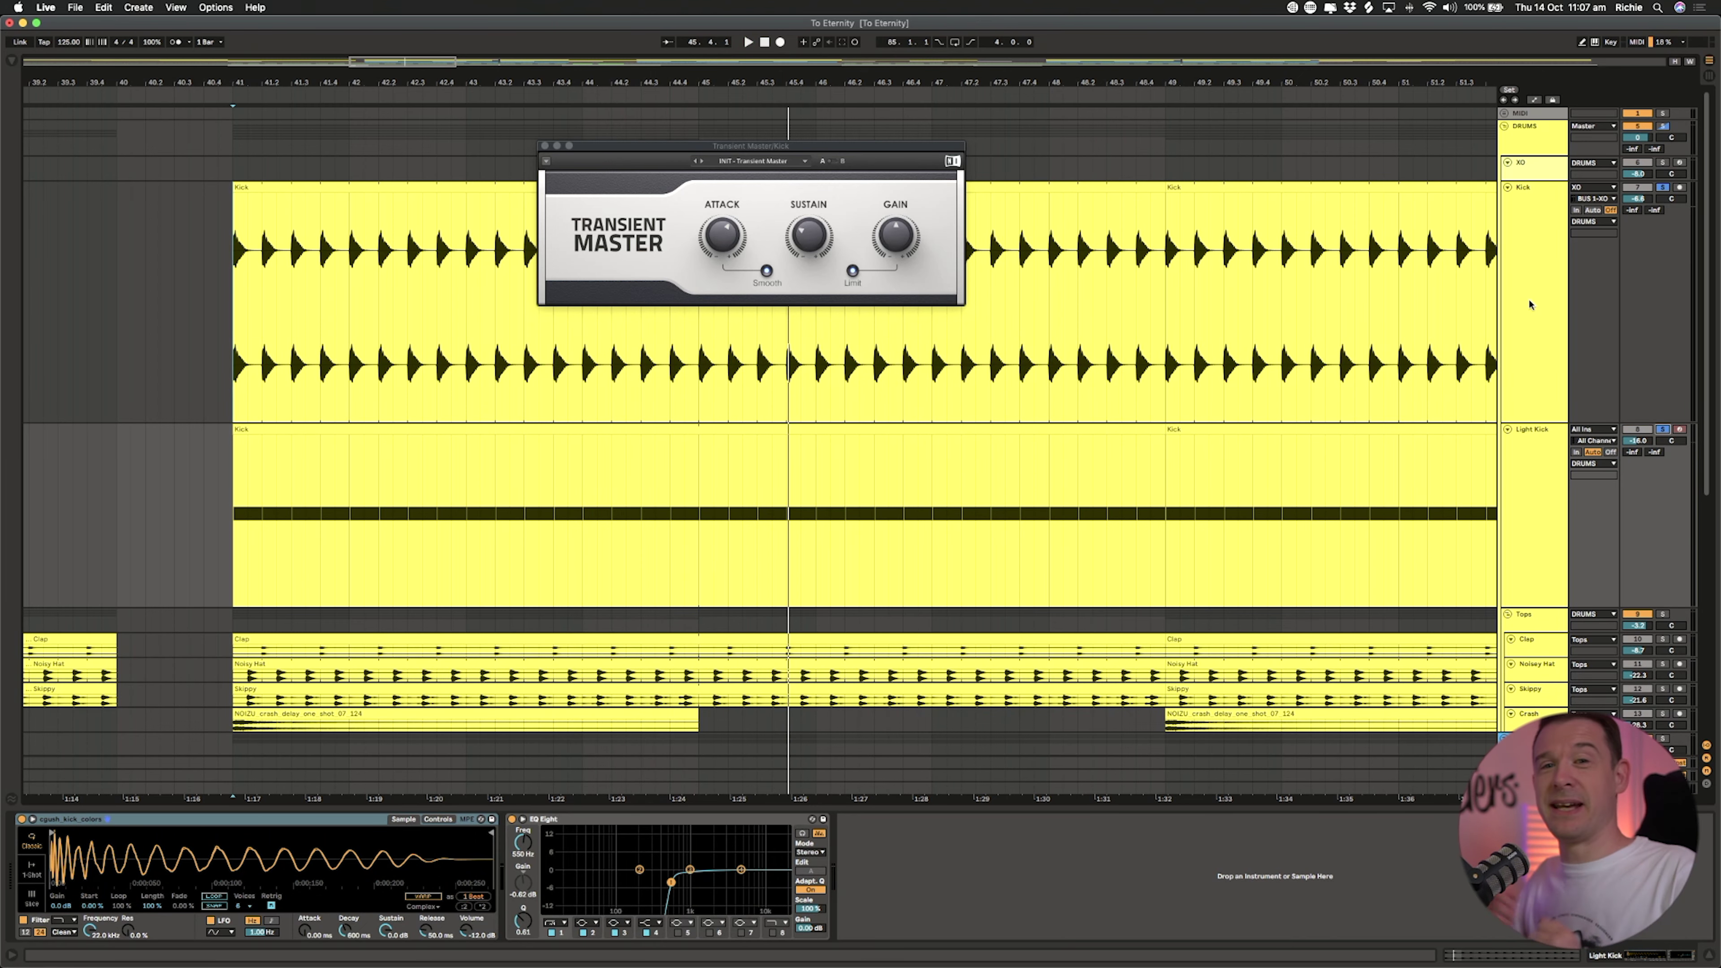
Step: Fit all tracks in view, compare the full groove with and without the Light Kick, and dismiss the Transient Master window
key(h)
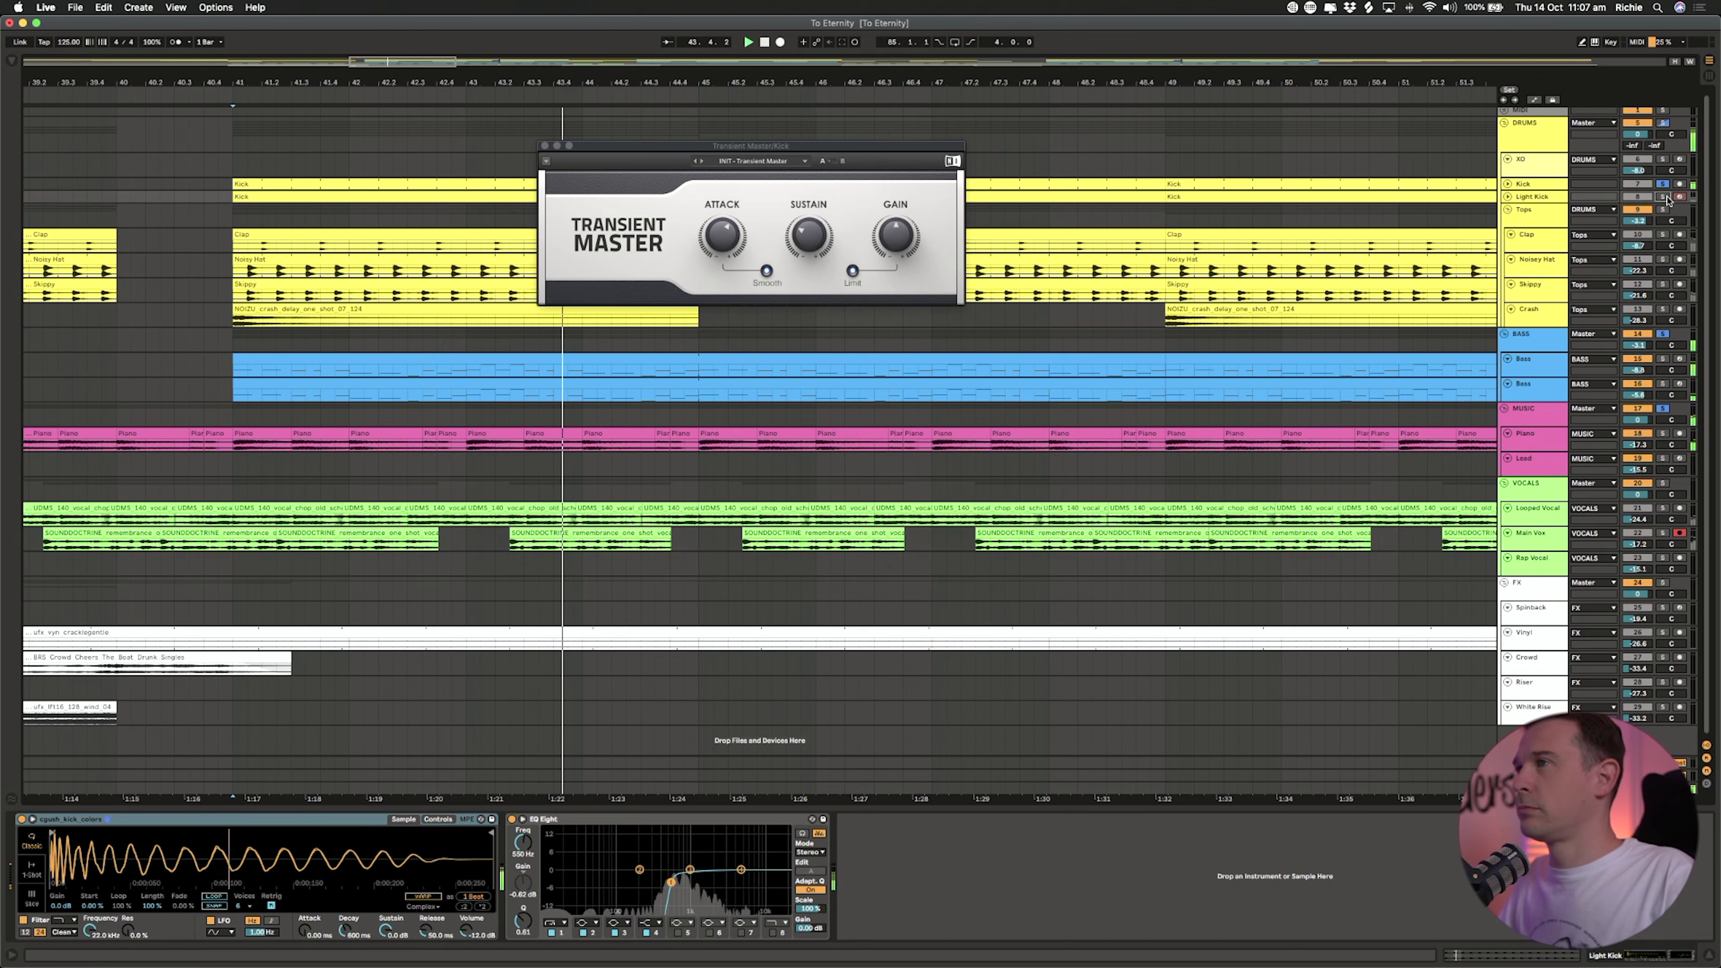
click(1663, 197)
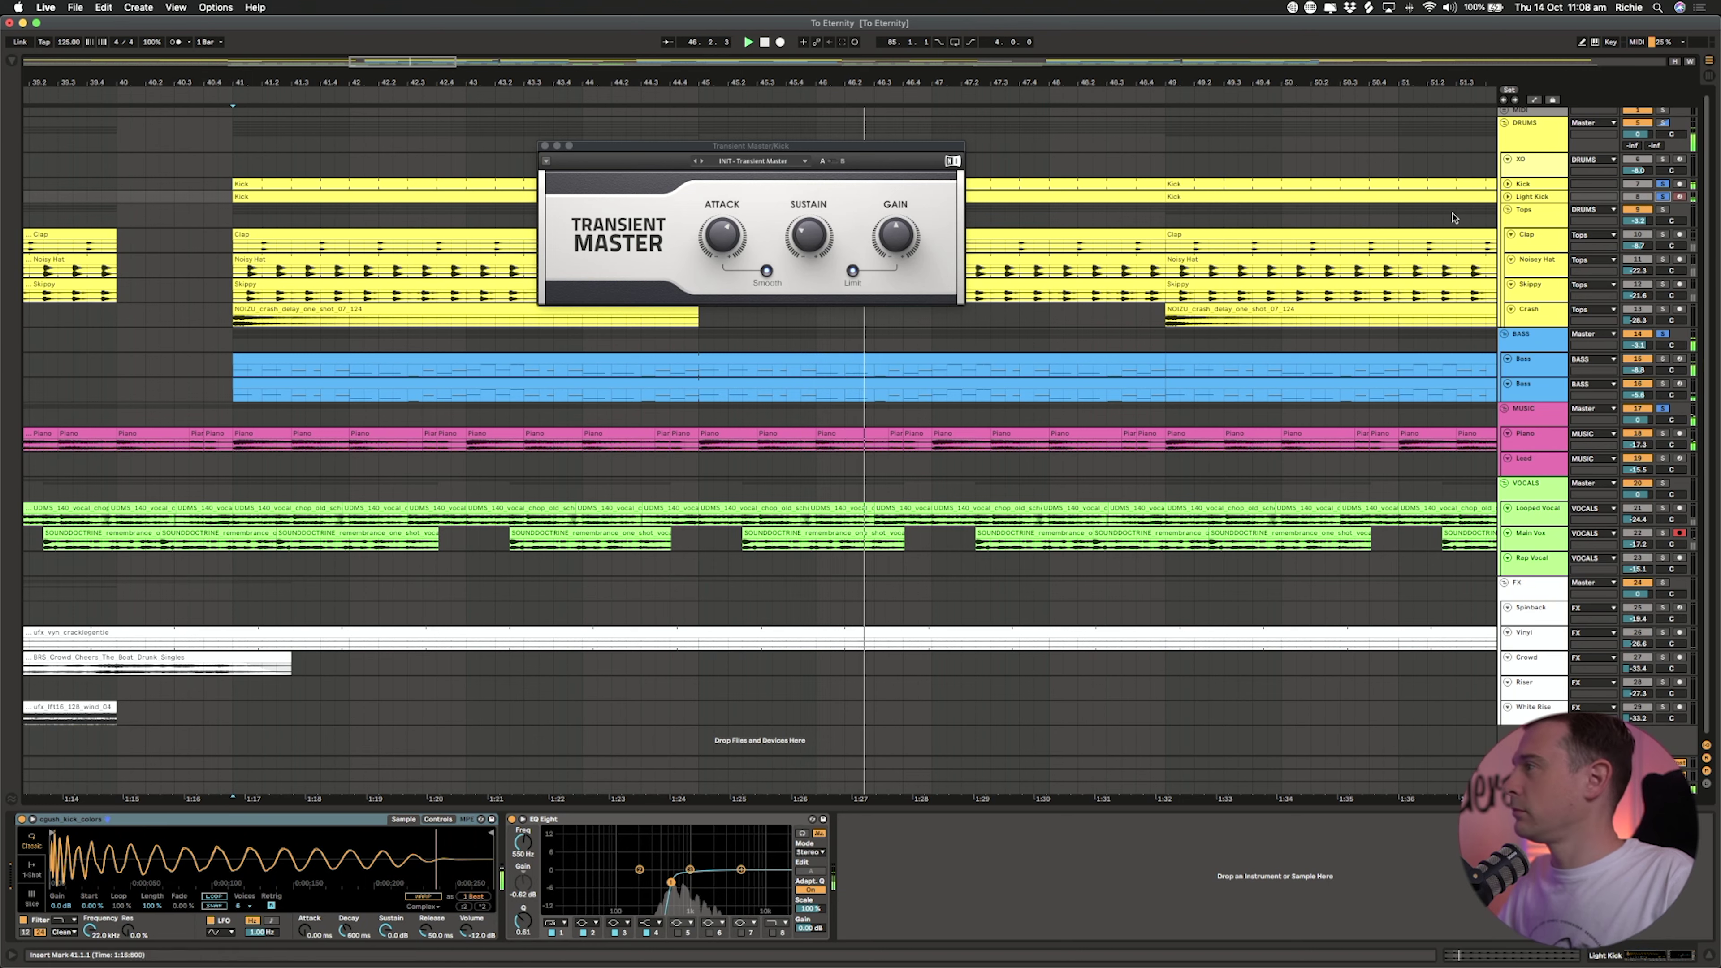
click(1663, 197)
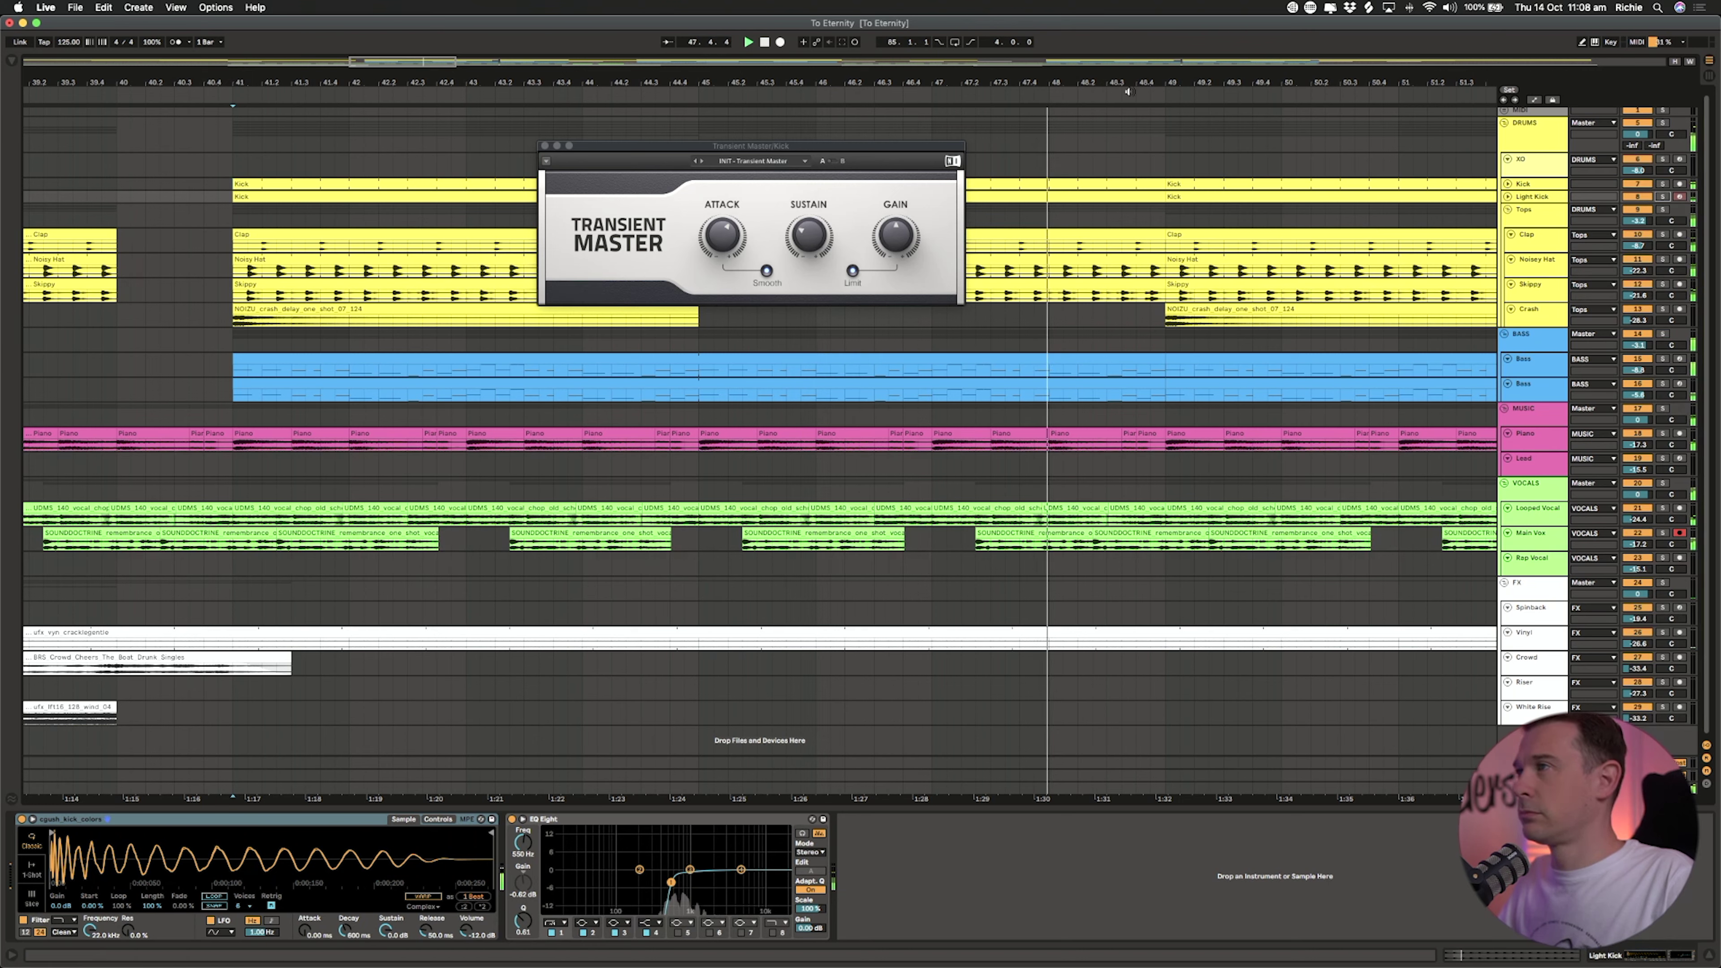
click(557, 148)
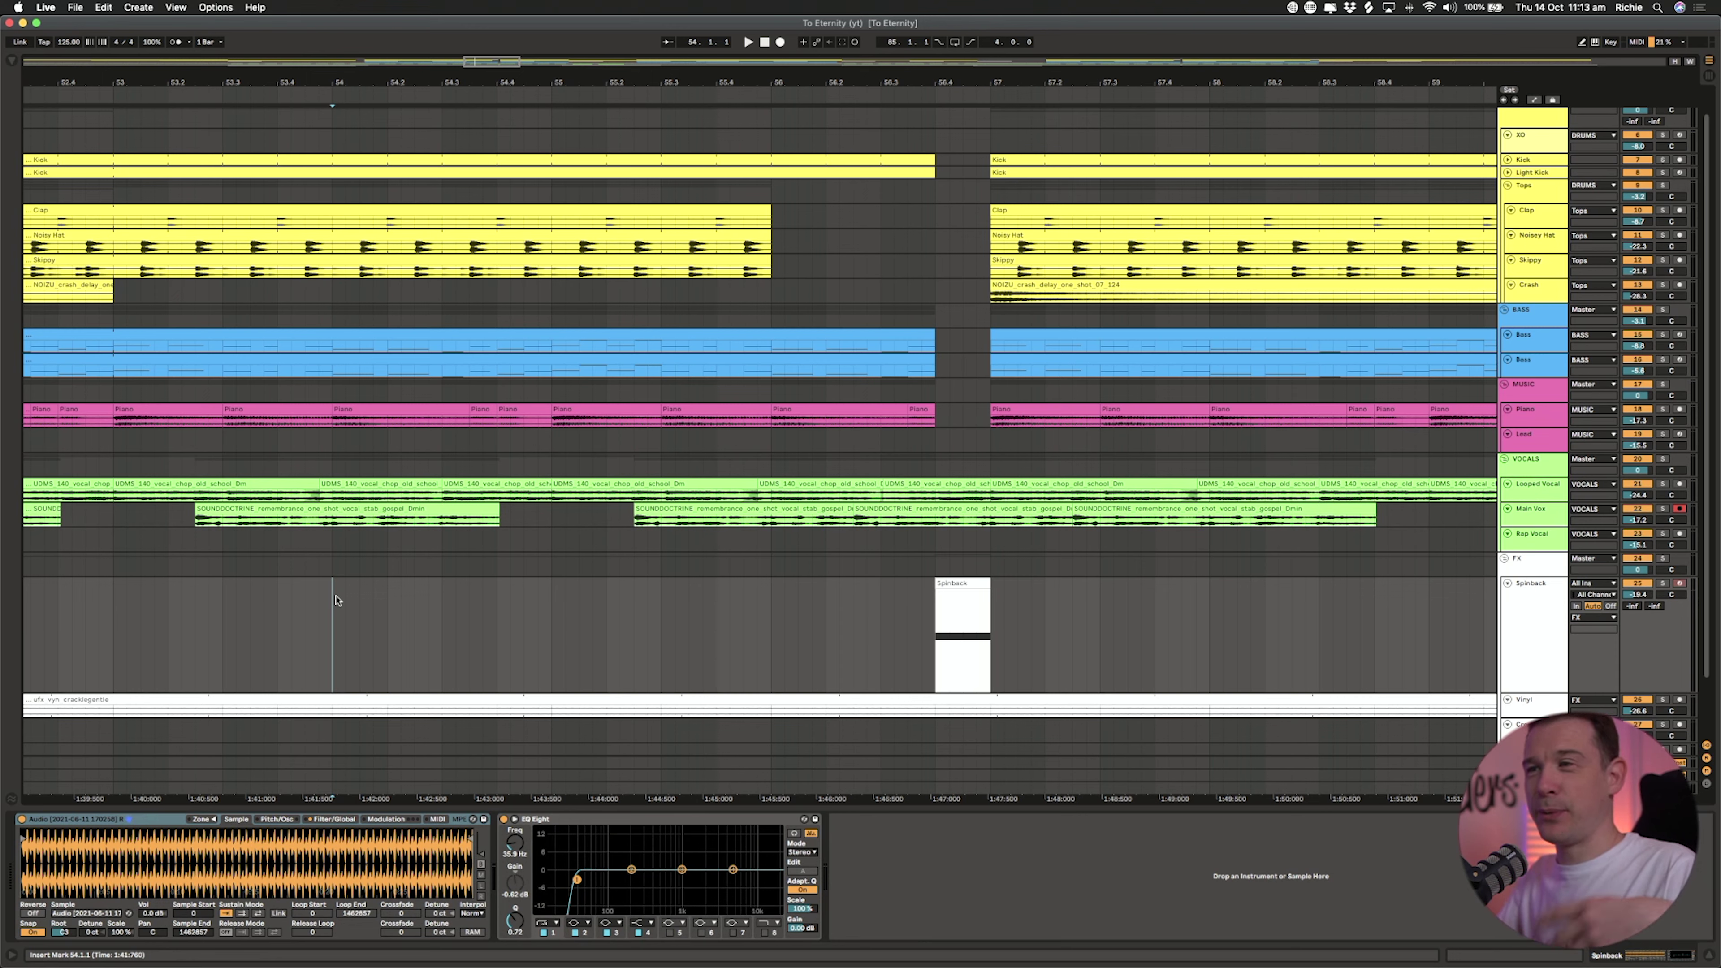
Step: Play the spinback section from bar 54, and insert an audio track and a MIDI track below Spinback with a taller audio lane
key(space)
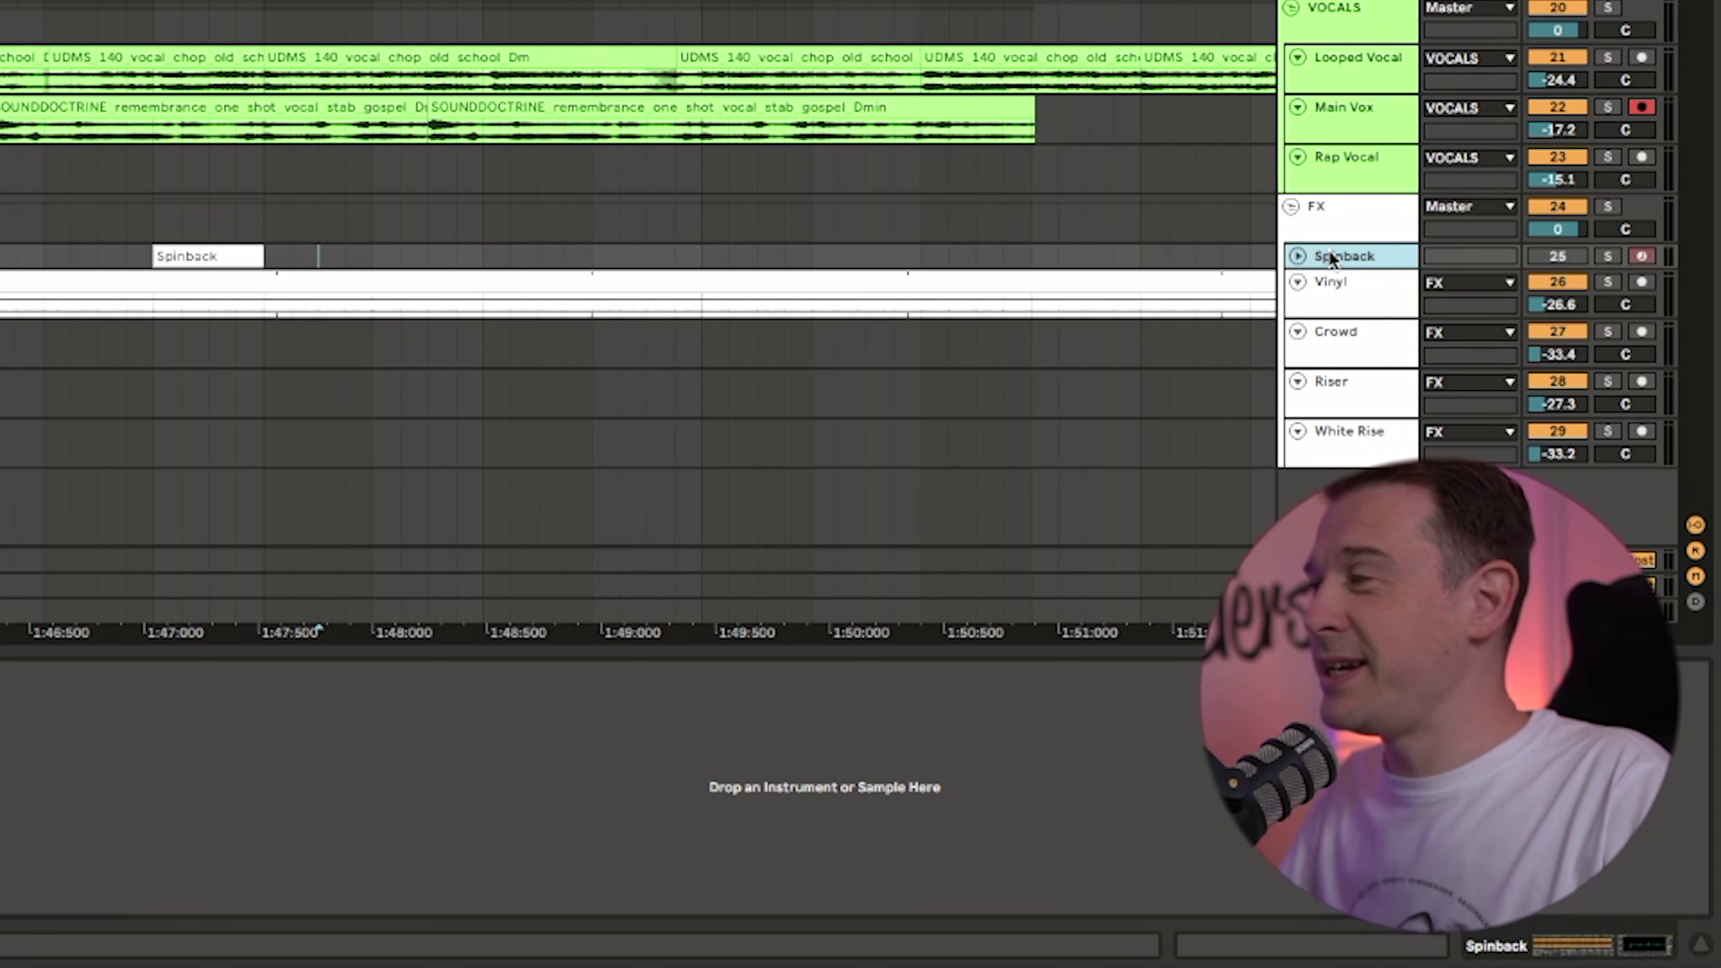
right_click(1522, 611)
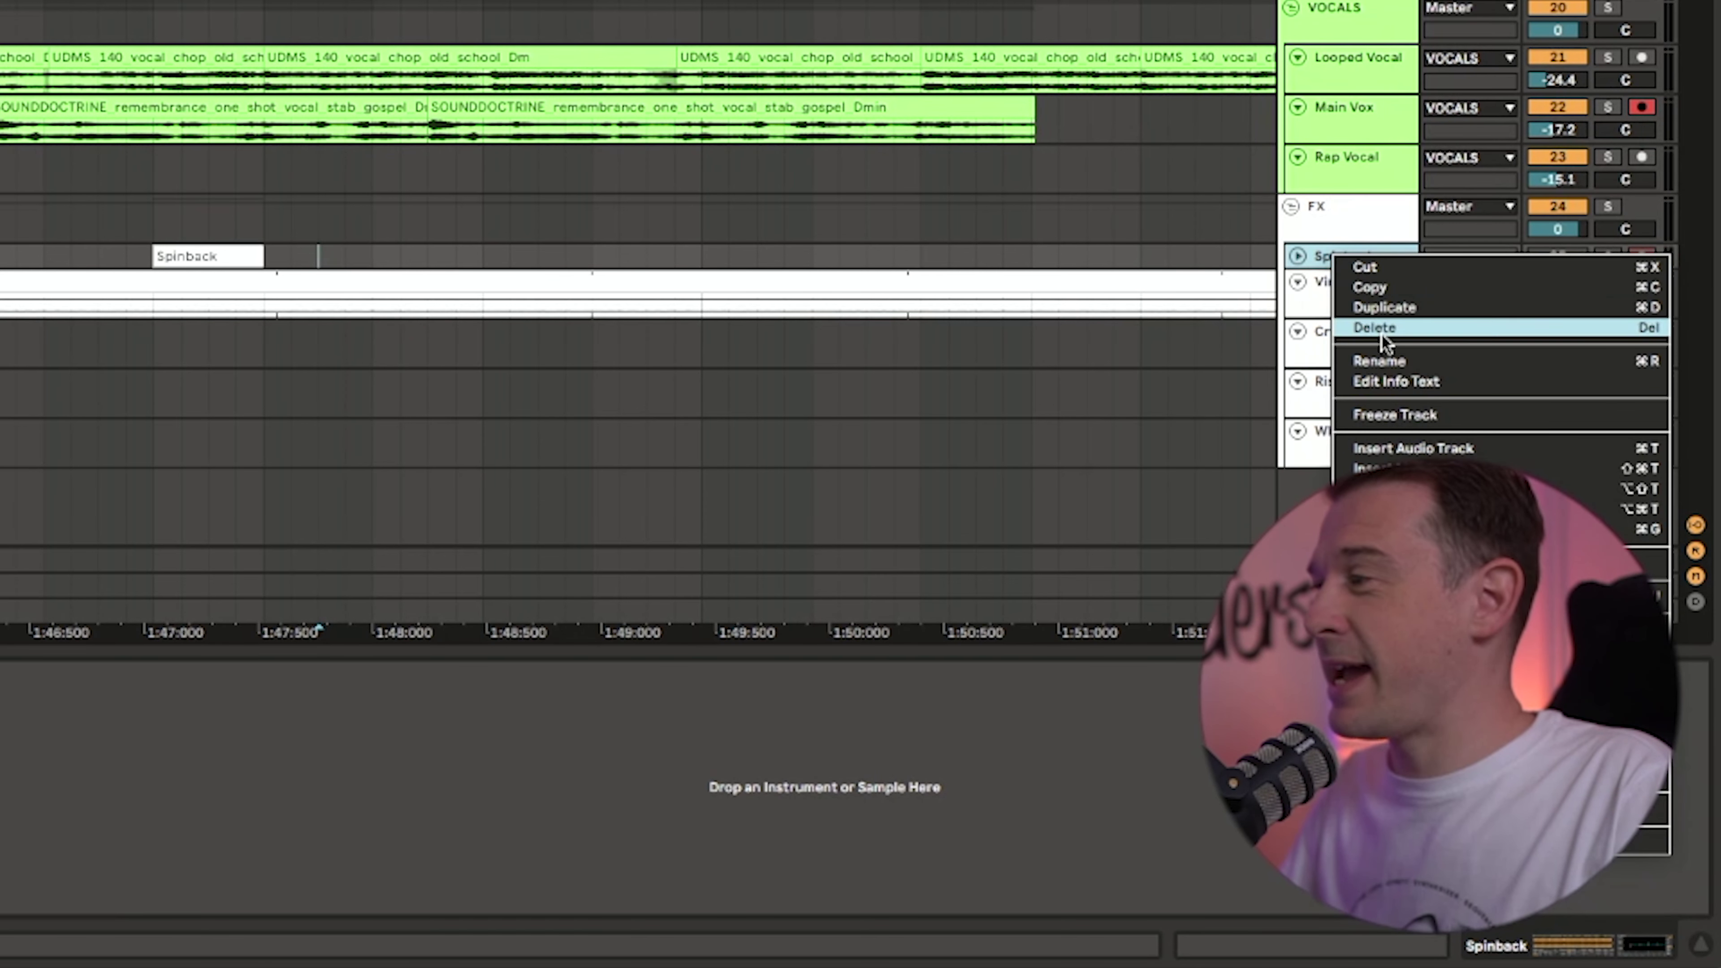
click(1389, 447)
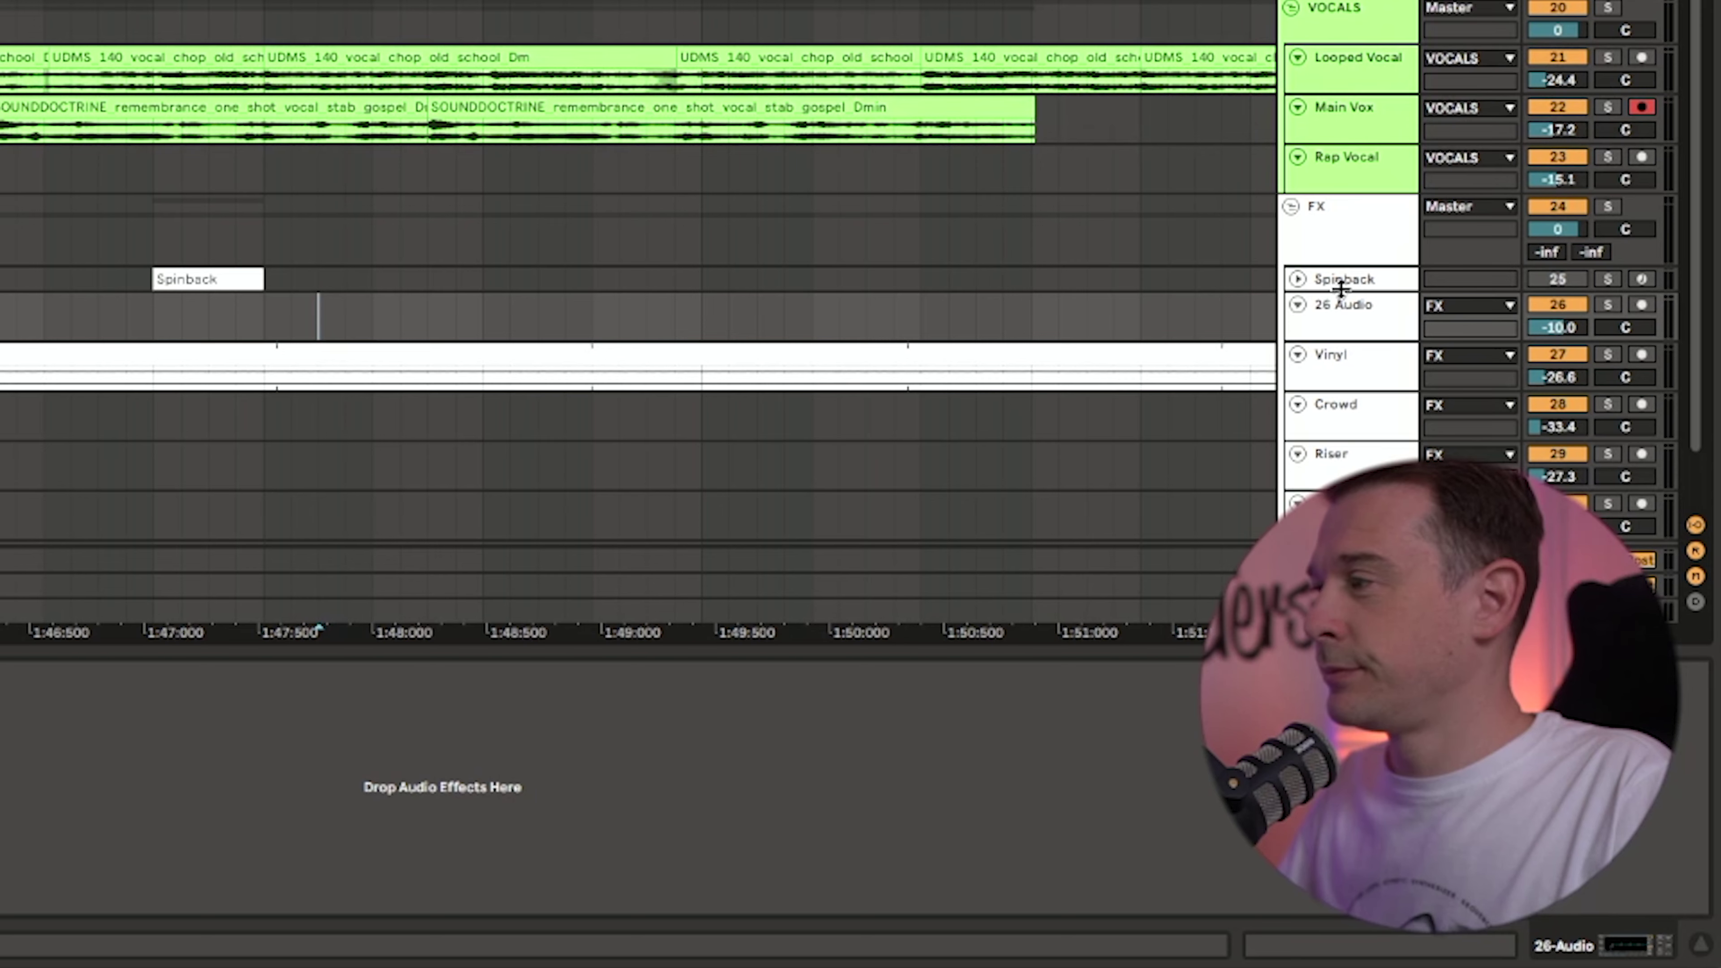
right_click(1339, 306)
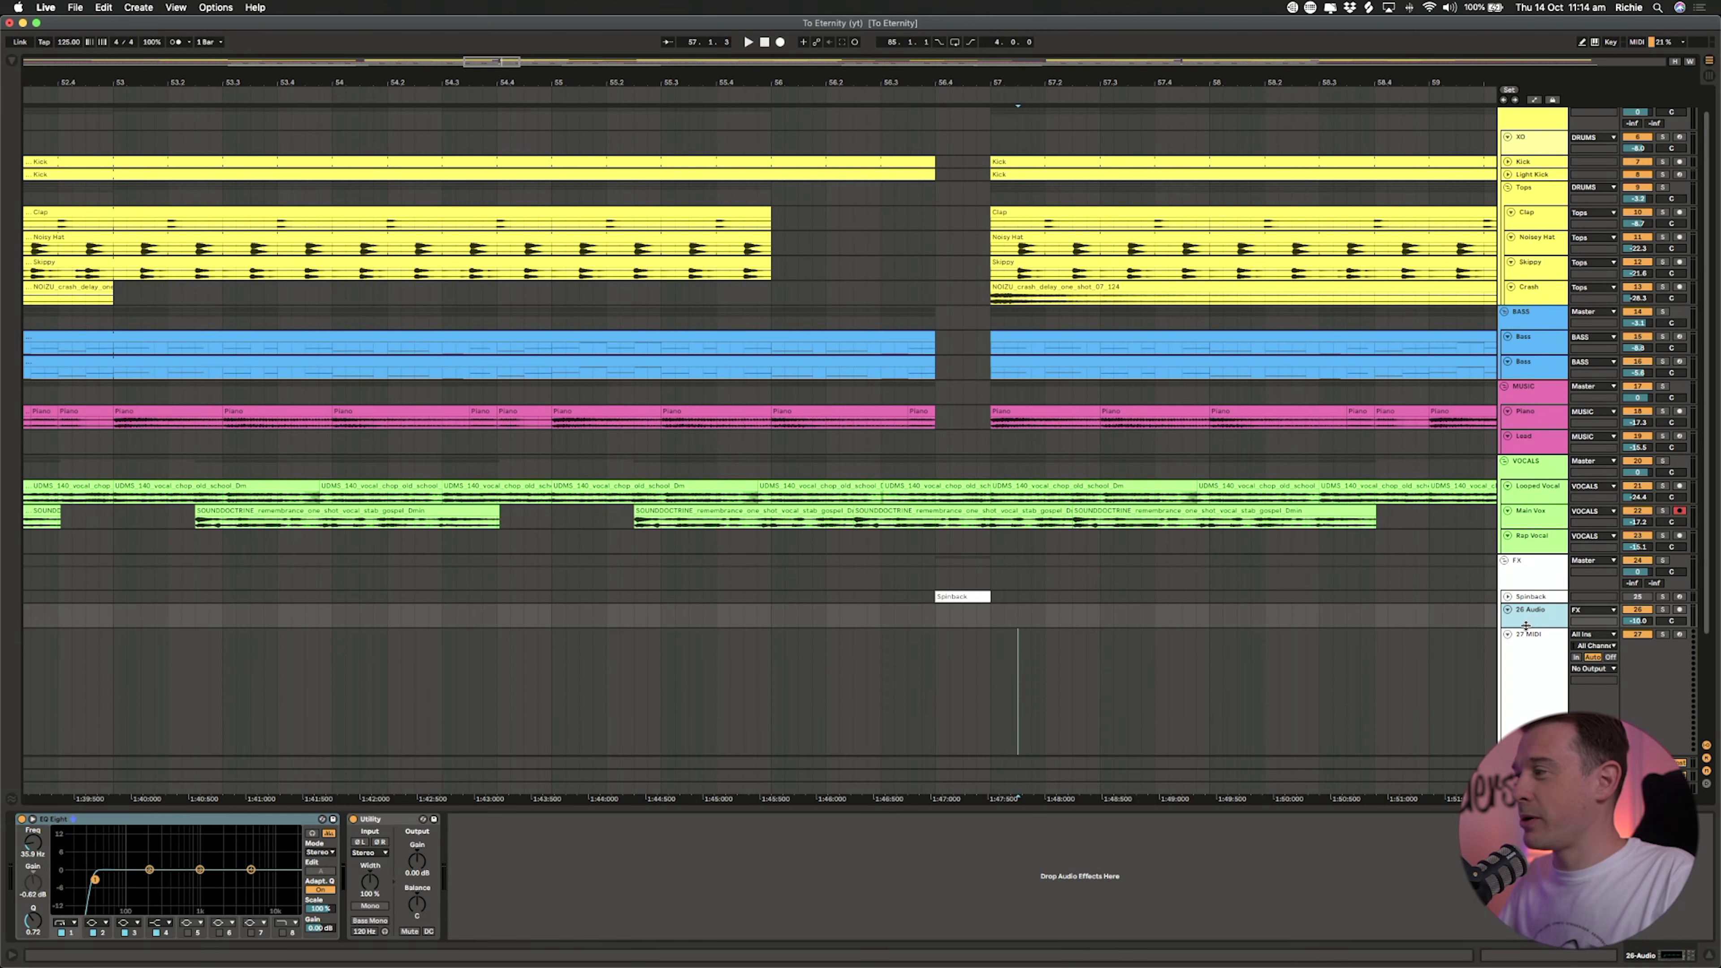
drag(1526, 626, 1529, 682)
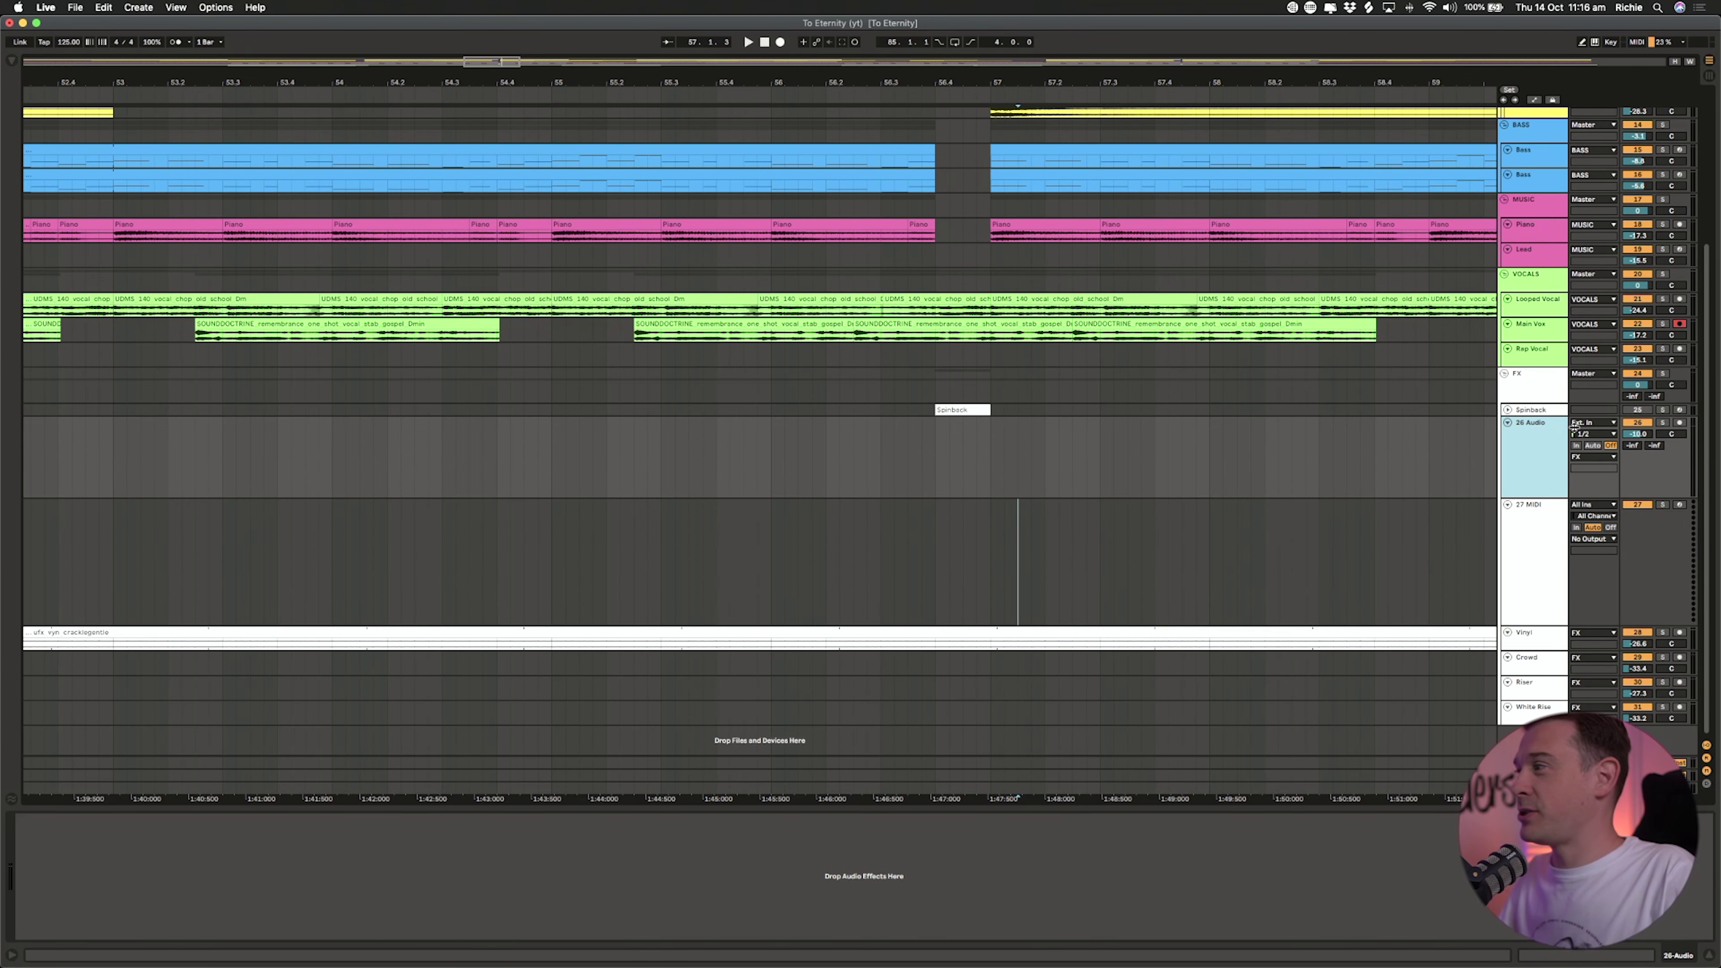
Step: Set the new audio track's input to DRUMS, switch its monitoring to In, and arm it for recording
click(1590, 422)
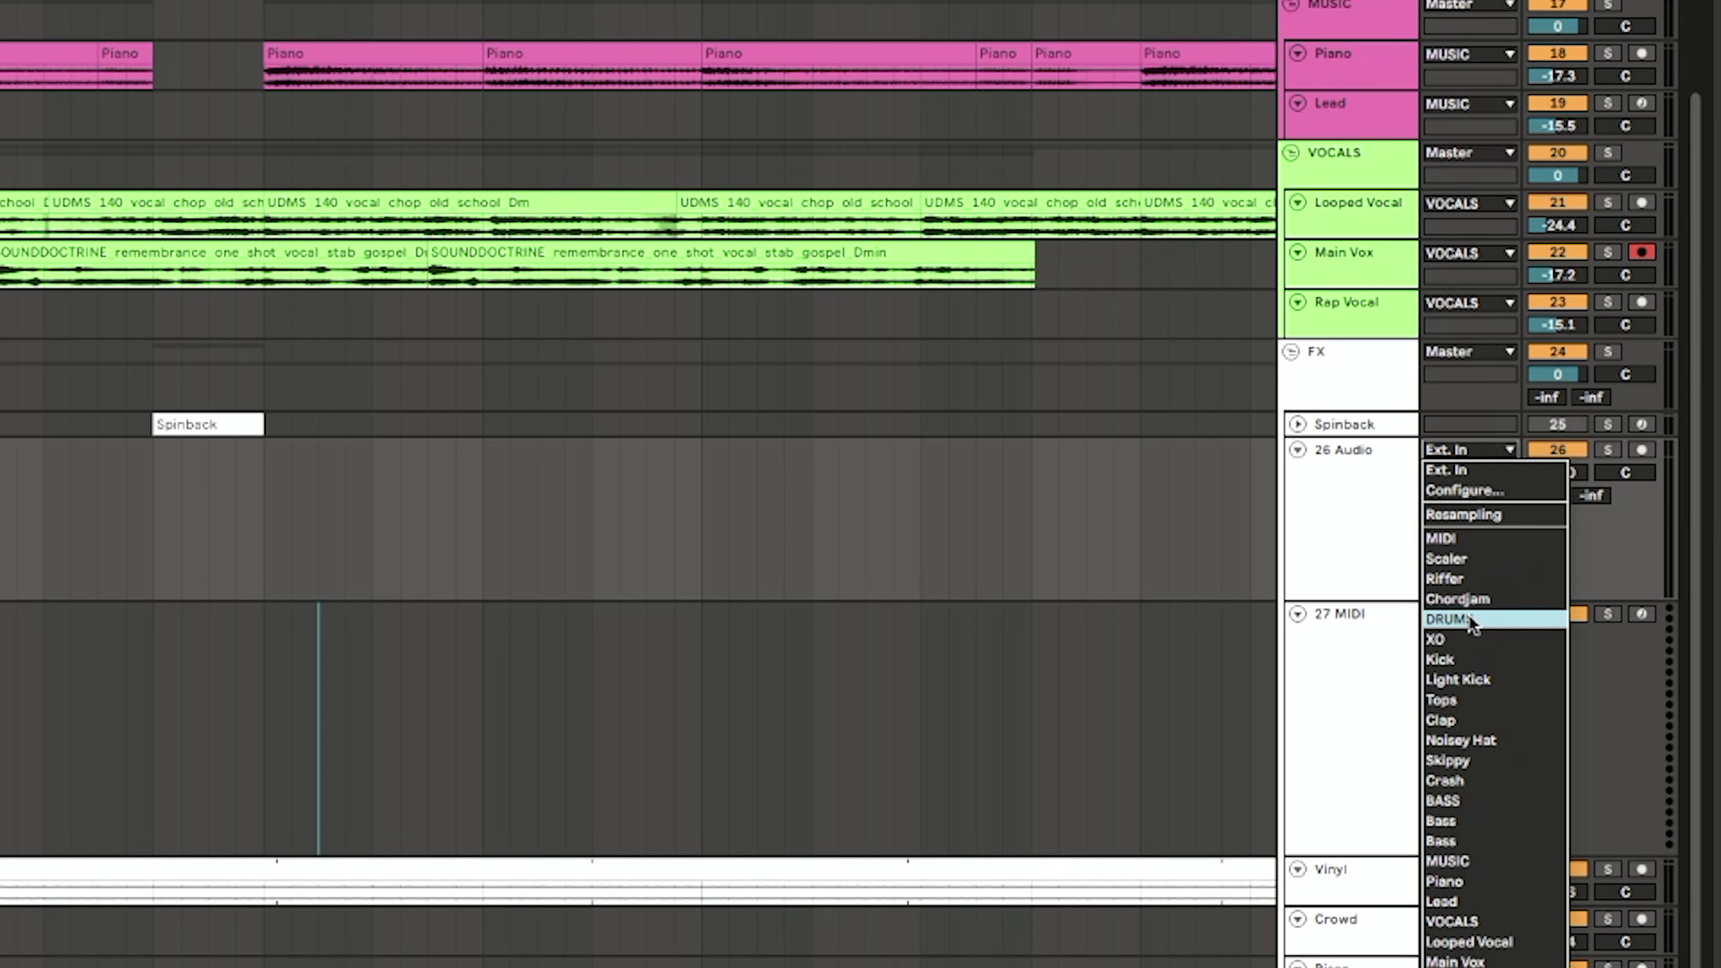
click(1475, 619)
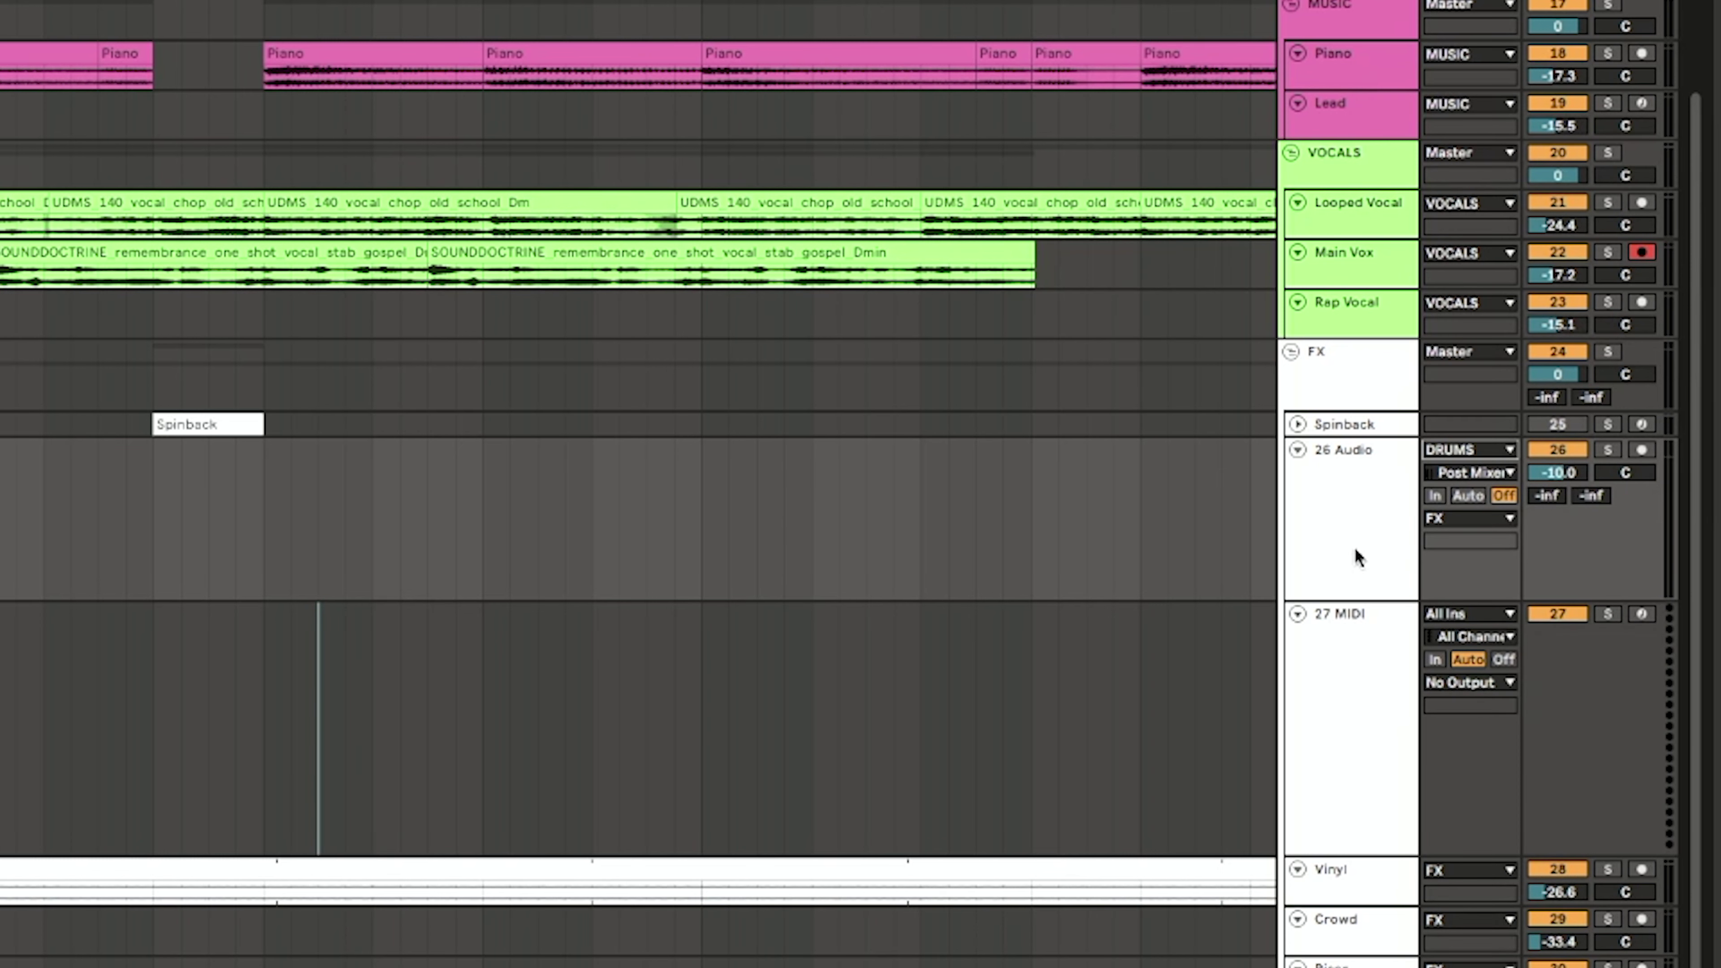
click(1356, 555)
click(1435, 496)
click(1642, 450)
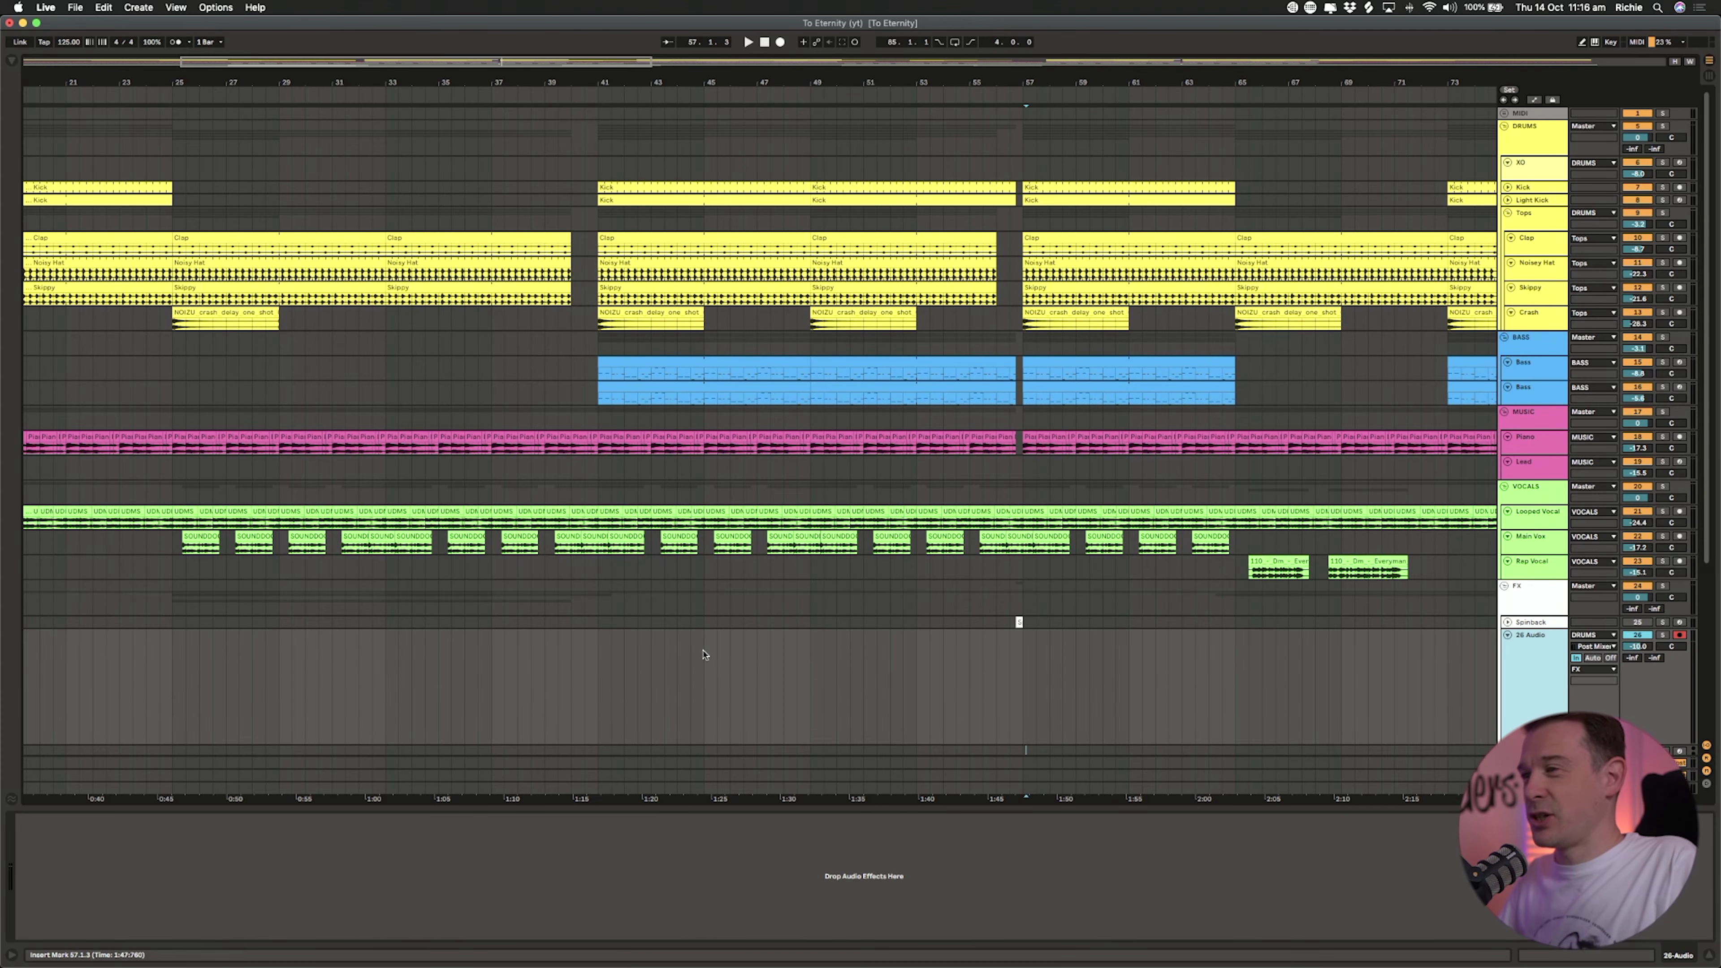
Step: Record the DRUMS group onto the new audio track starting from bar 45
click(703, 653)
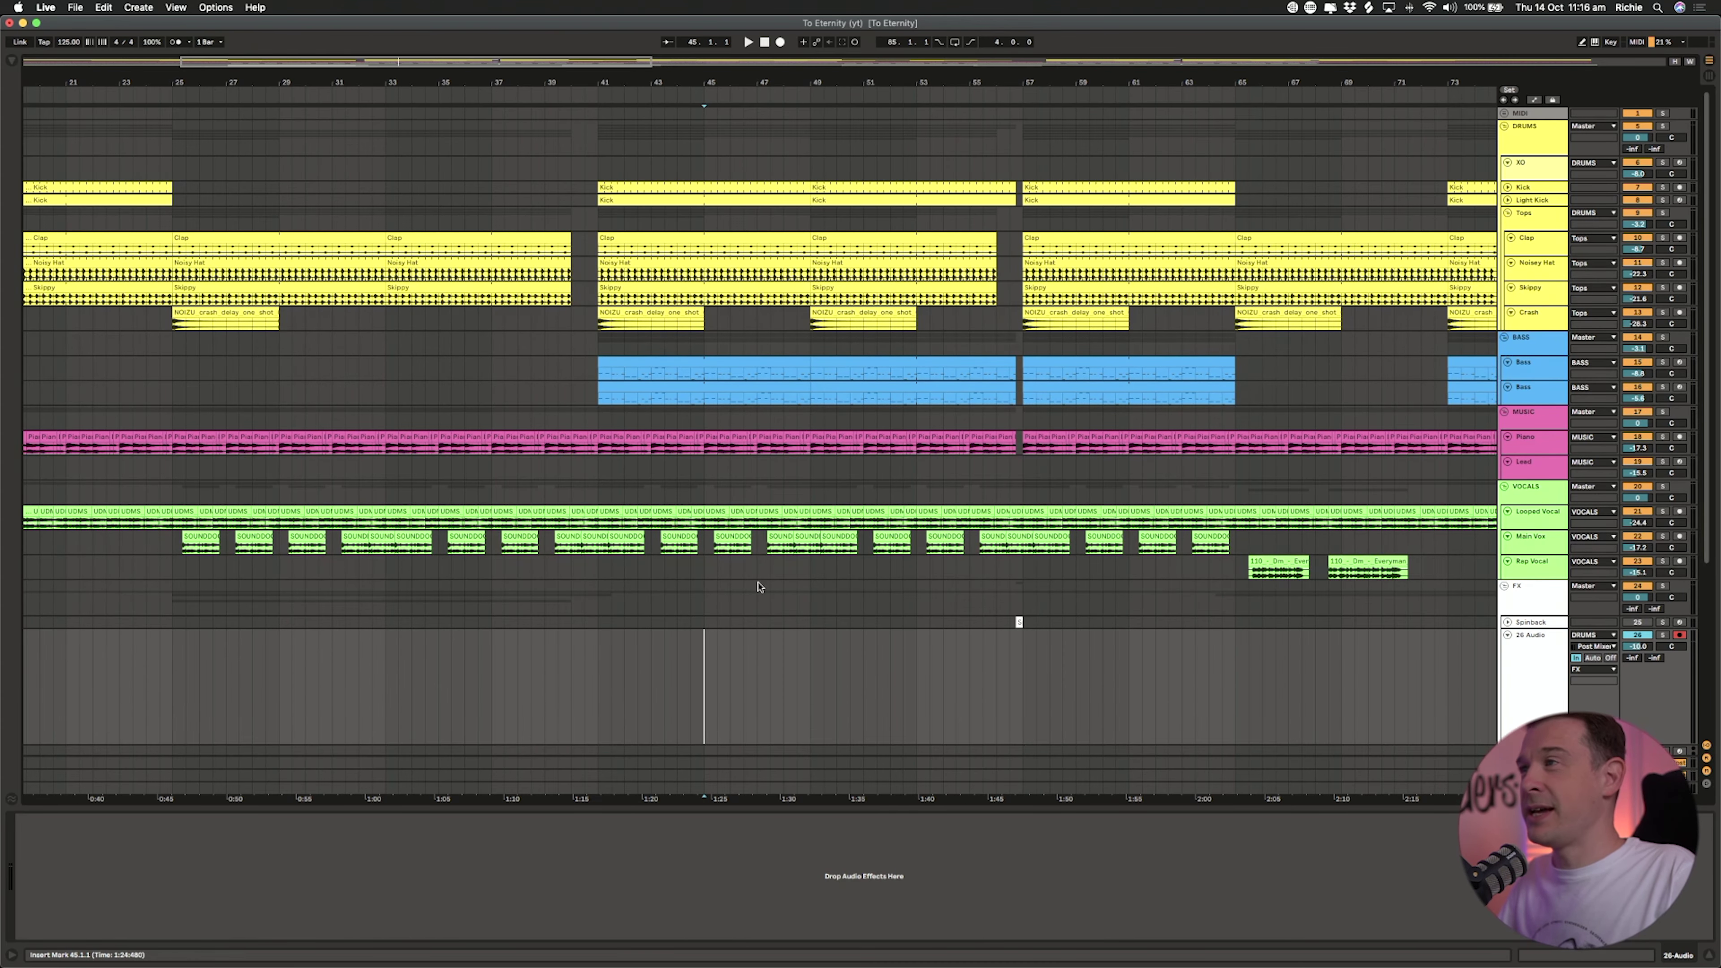
click(781, 42)
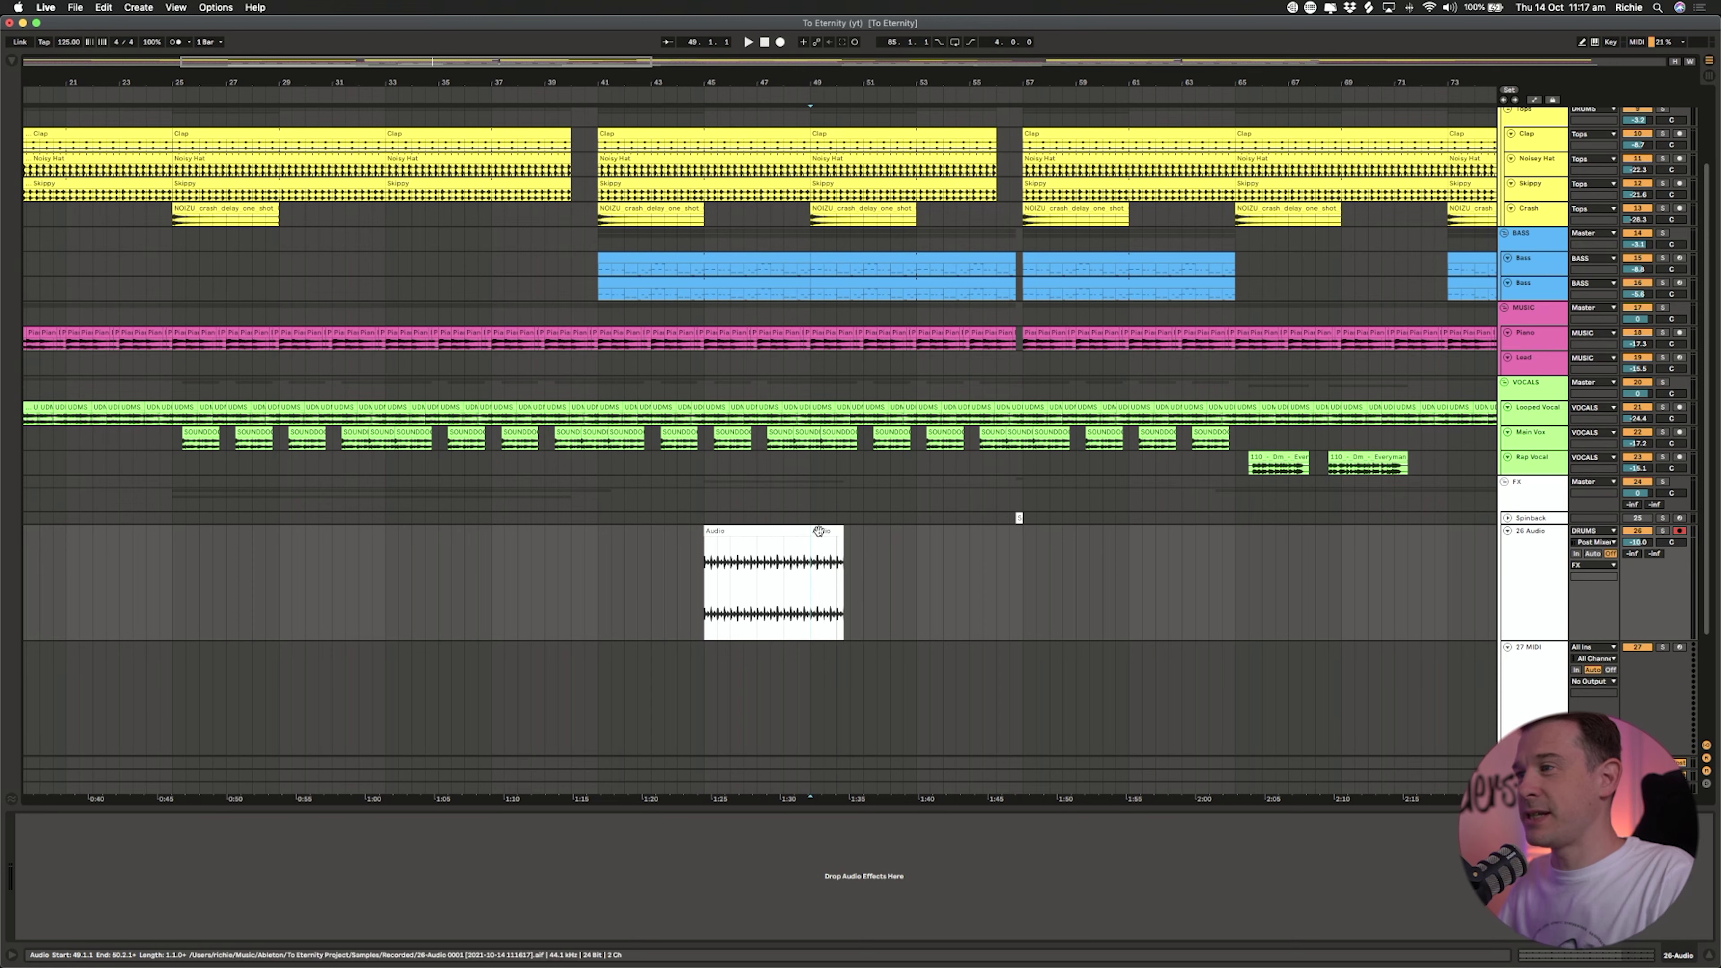
Step: Trim the recorded drum clip to four bars ending at bar 49 and consolidate it
drag(842, 532, 810, 532)
click(764, 535)
right_click(765, 536)
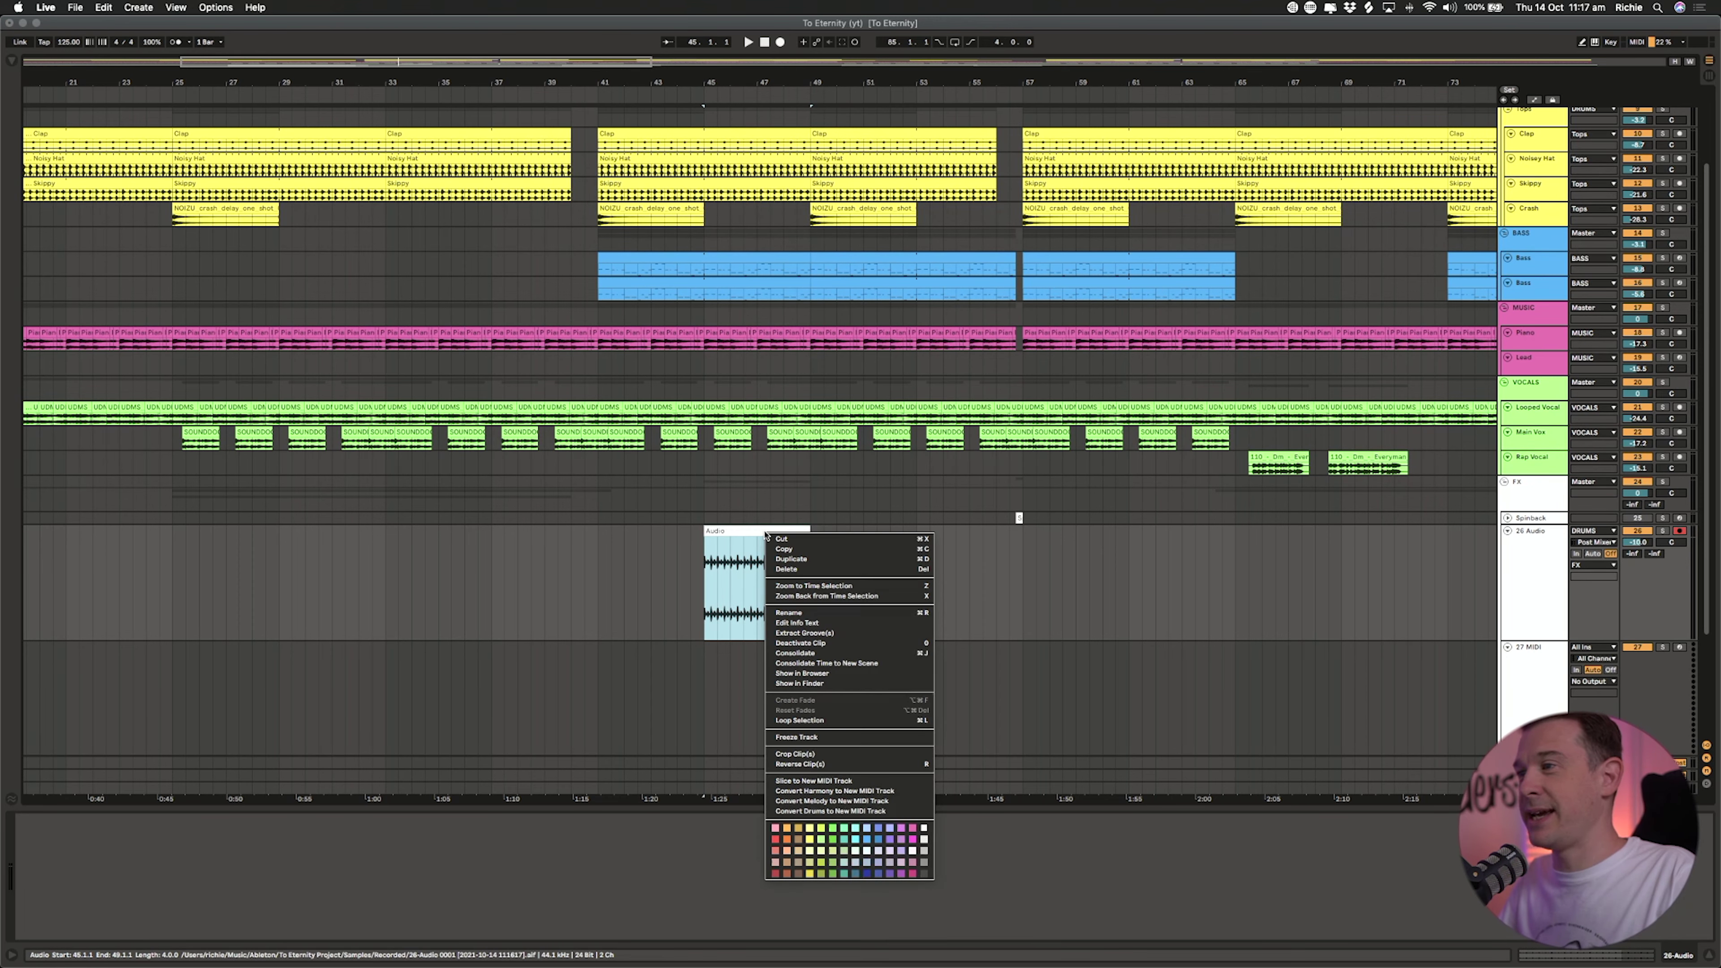
click(795, 654)
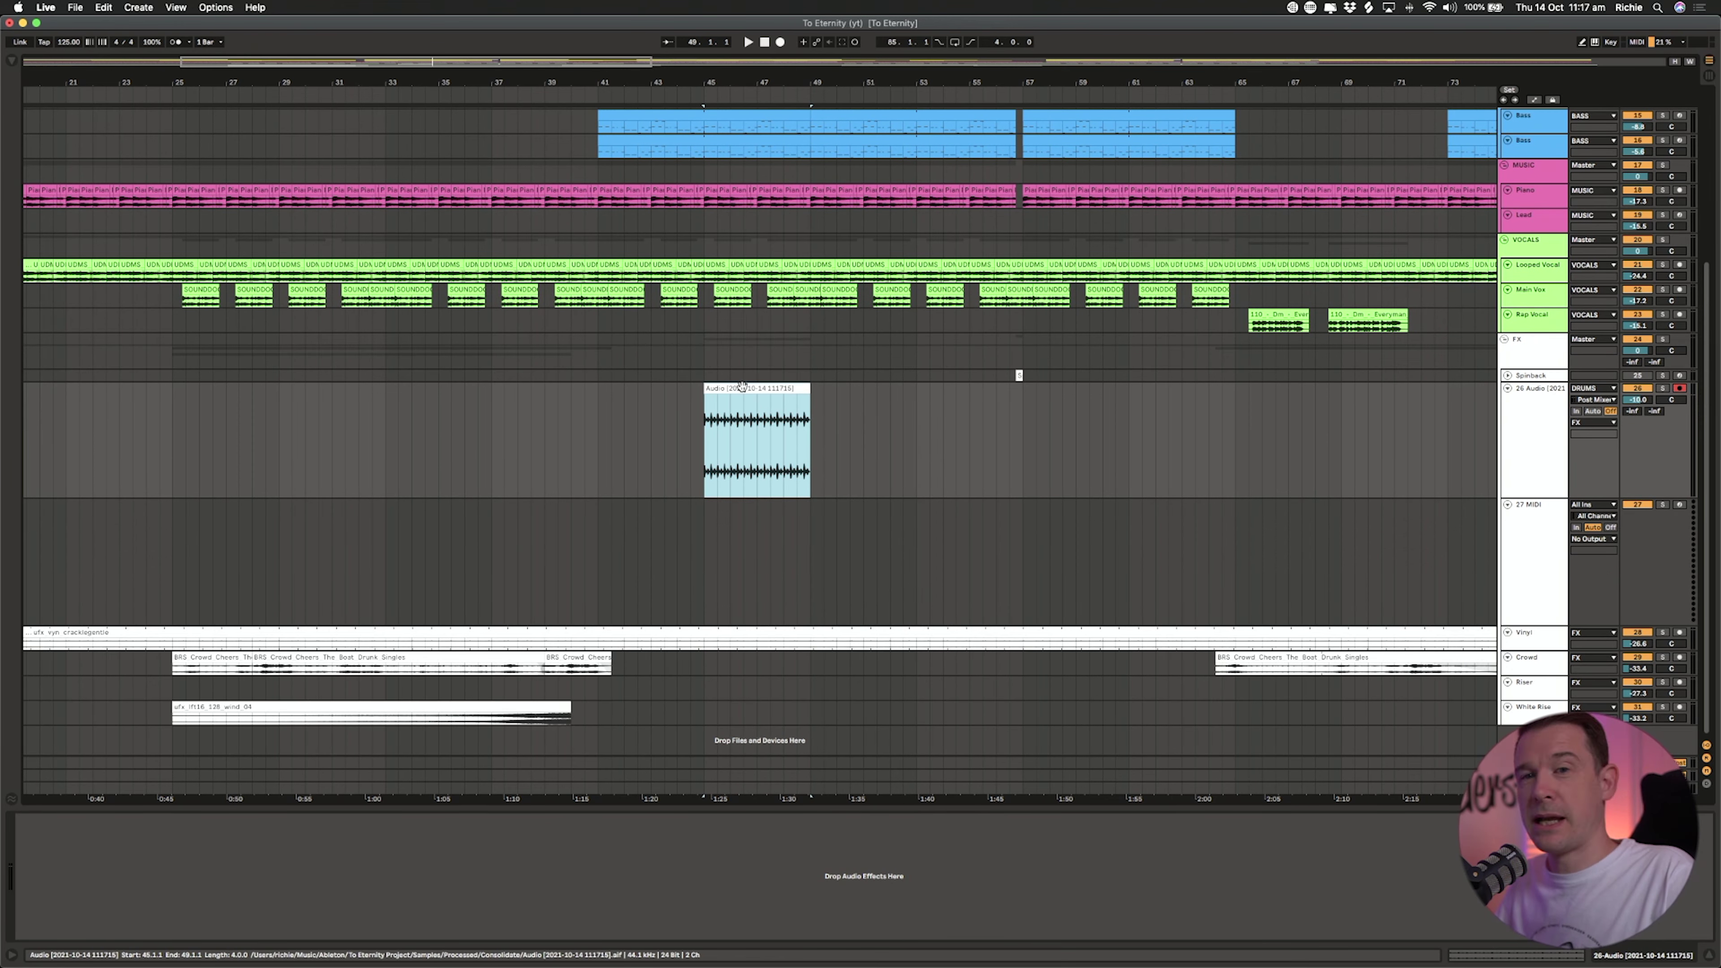
Step: Load the consolidated drum clip into a Simpler on the new MIDI track and convert it to Sampler
click(1412, 564)
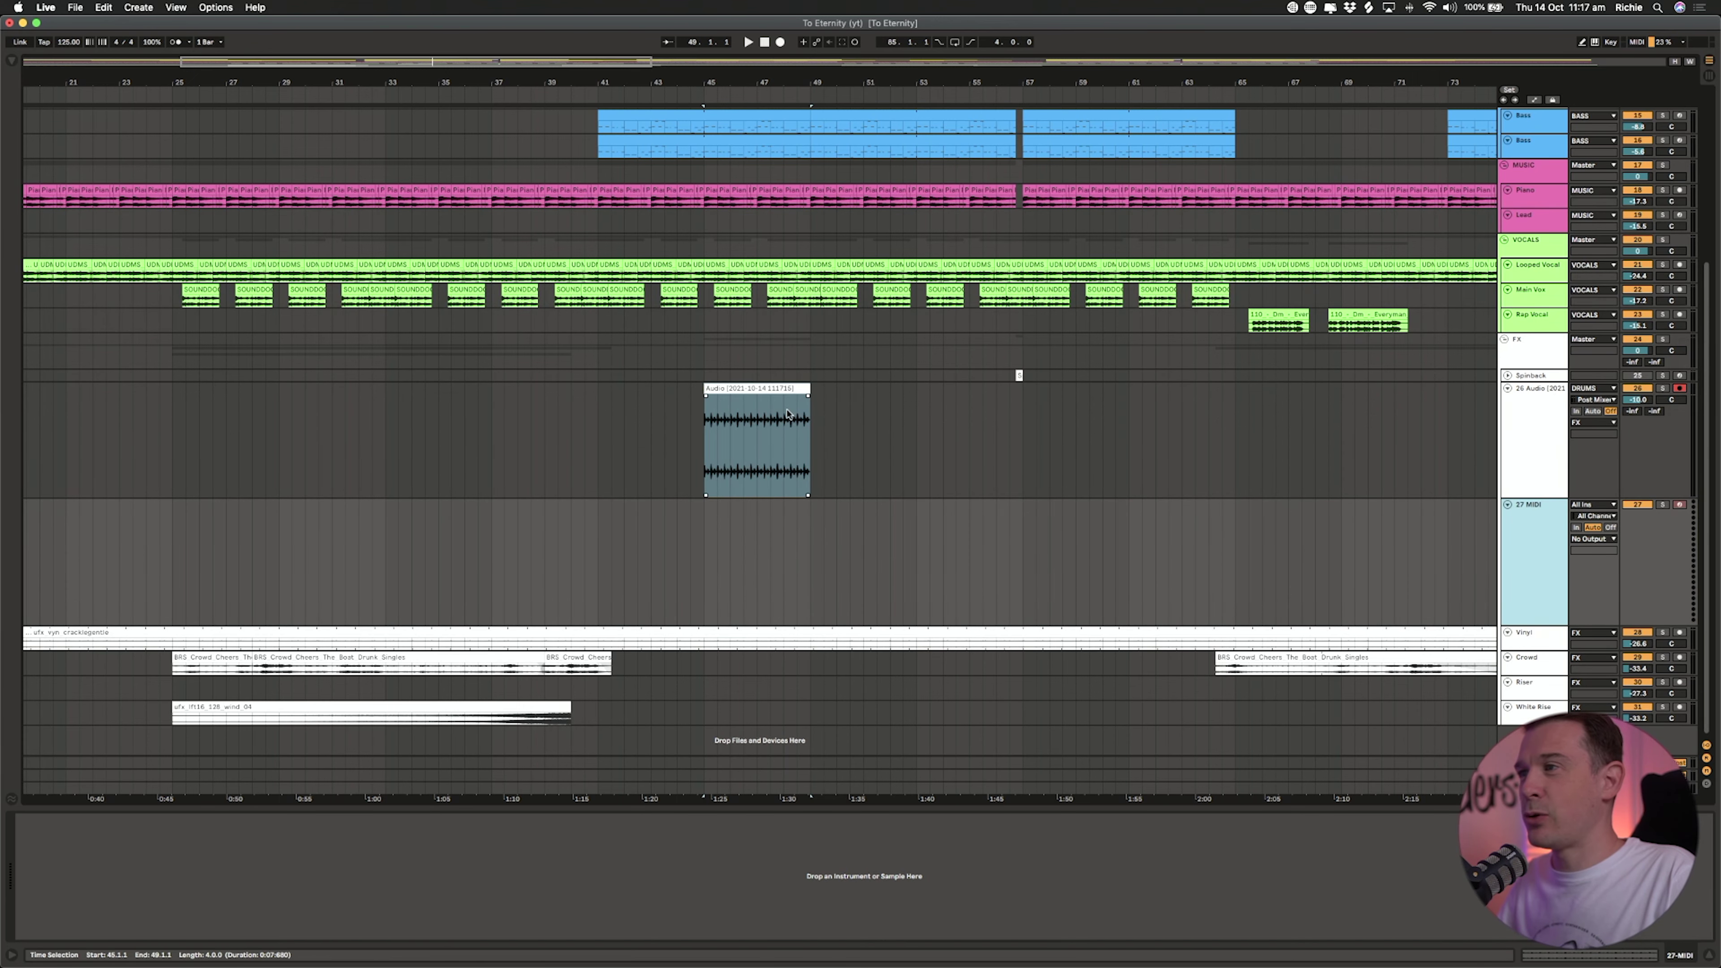
drag(764, 388, 136, 865)
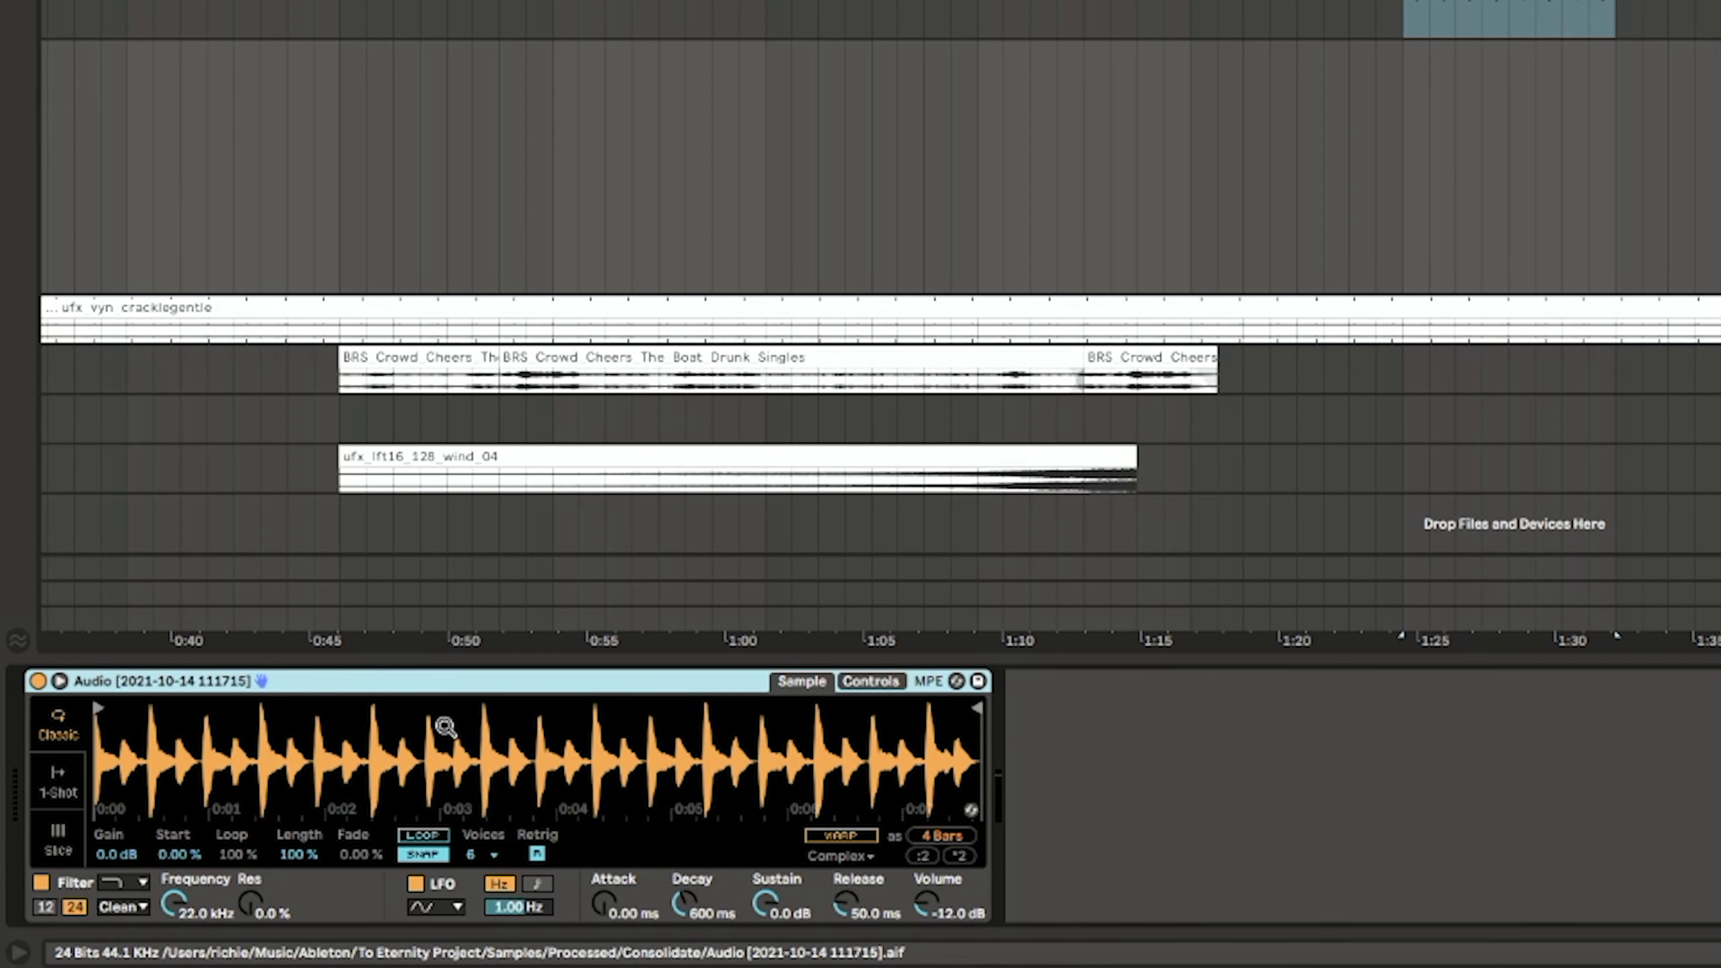
right_click(458, 688)
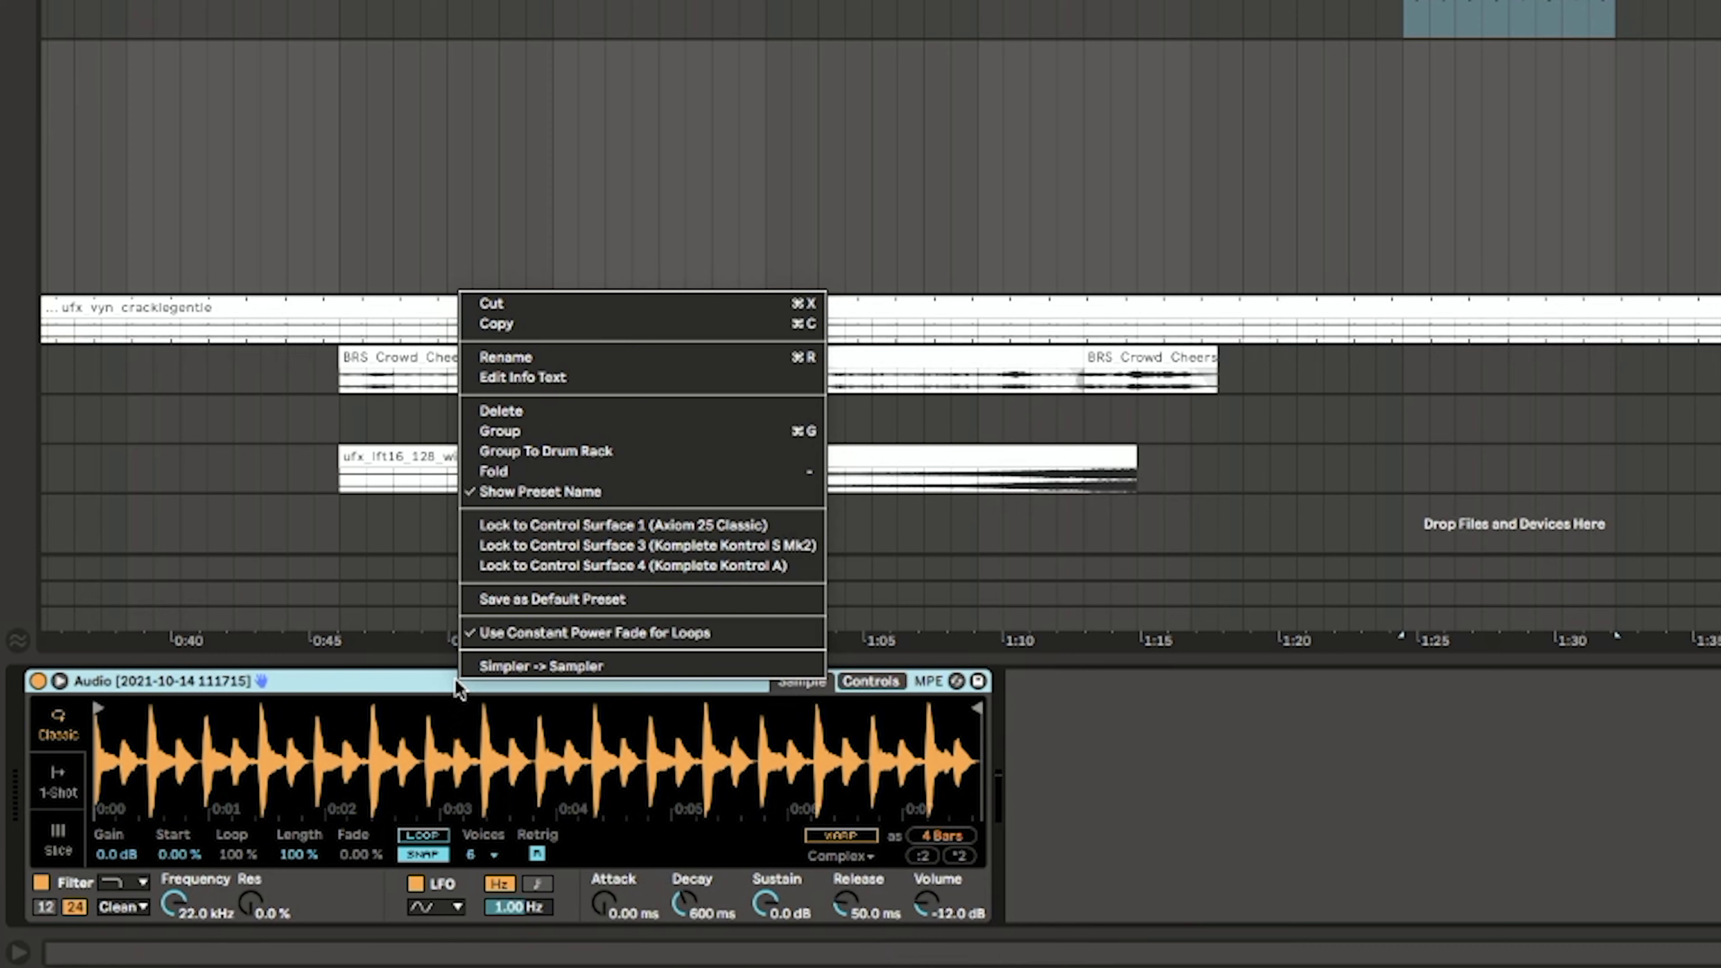
click(481, 668)
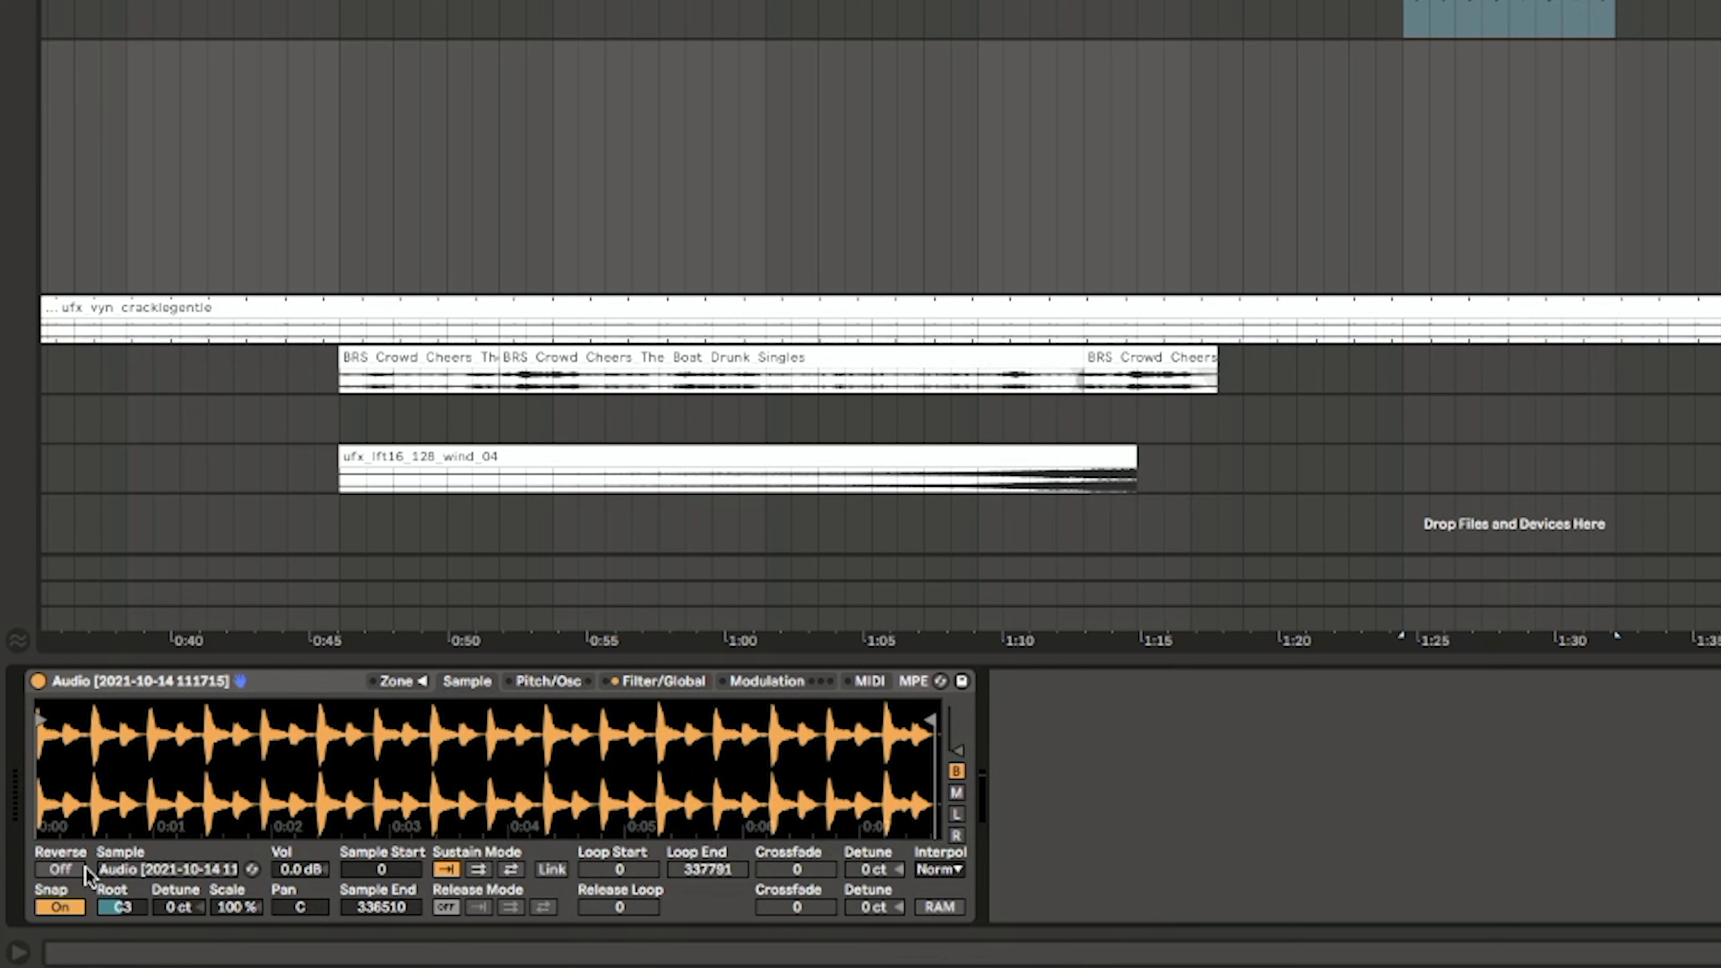
Step: Turn on Reverse for the sample in Sampler and increase its MIDI pitch bend range
click(66, 871)
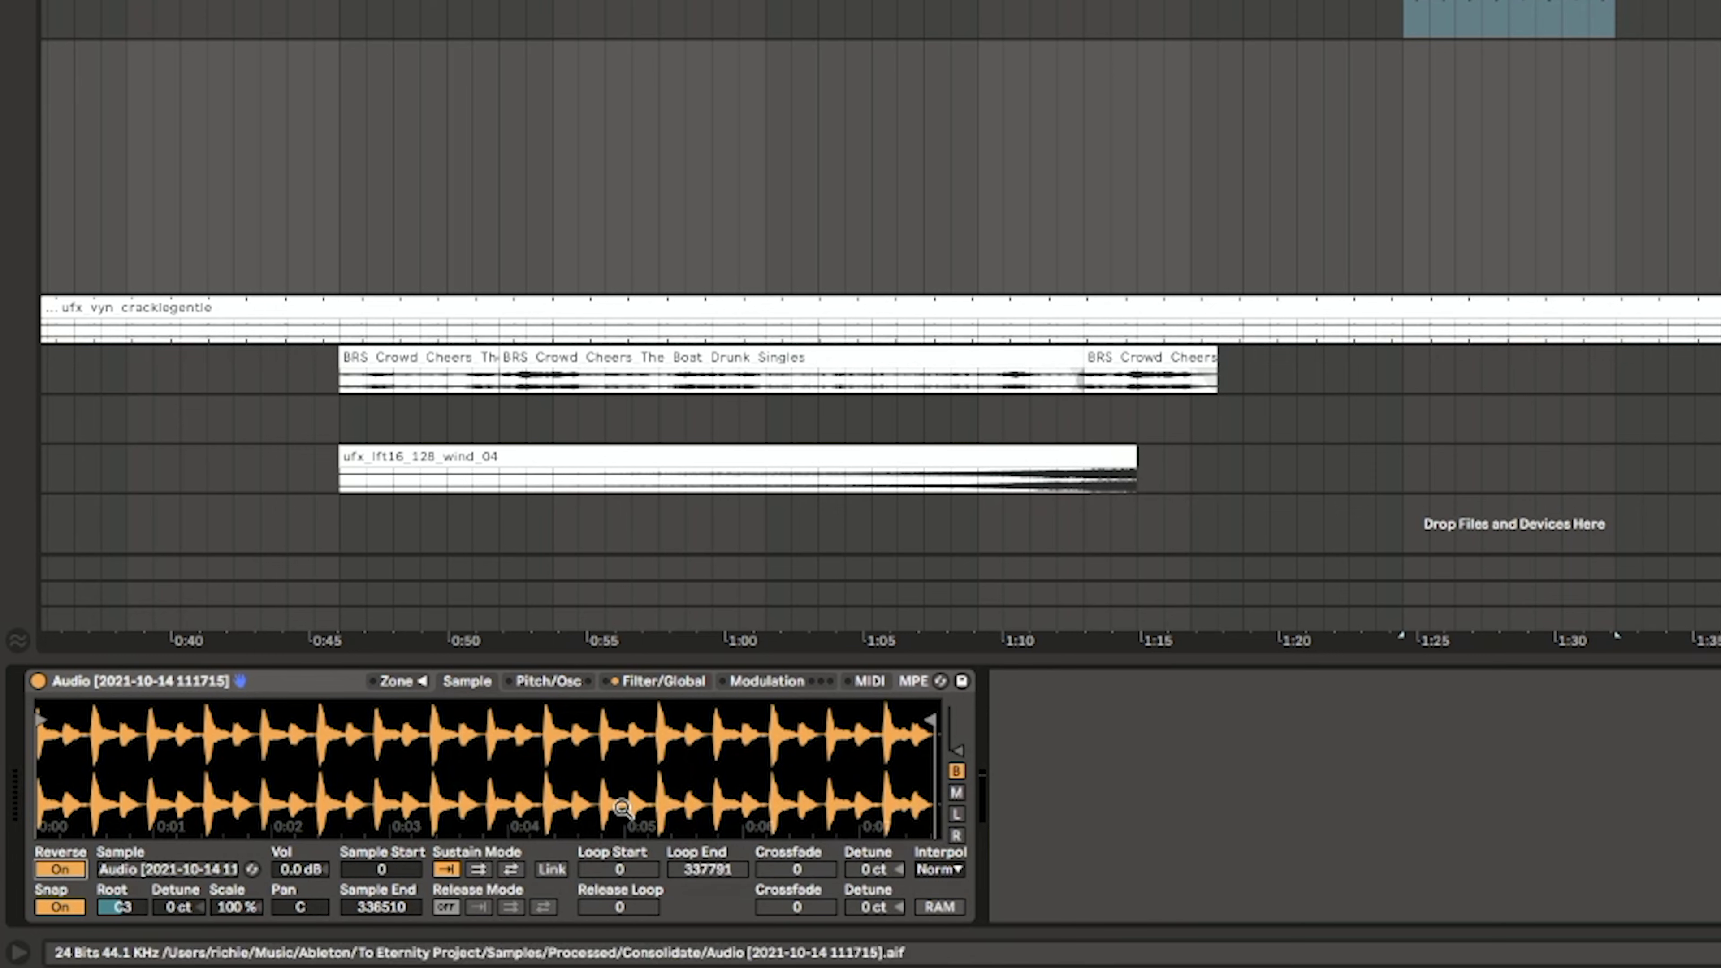
click(868, 679)
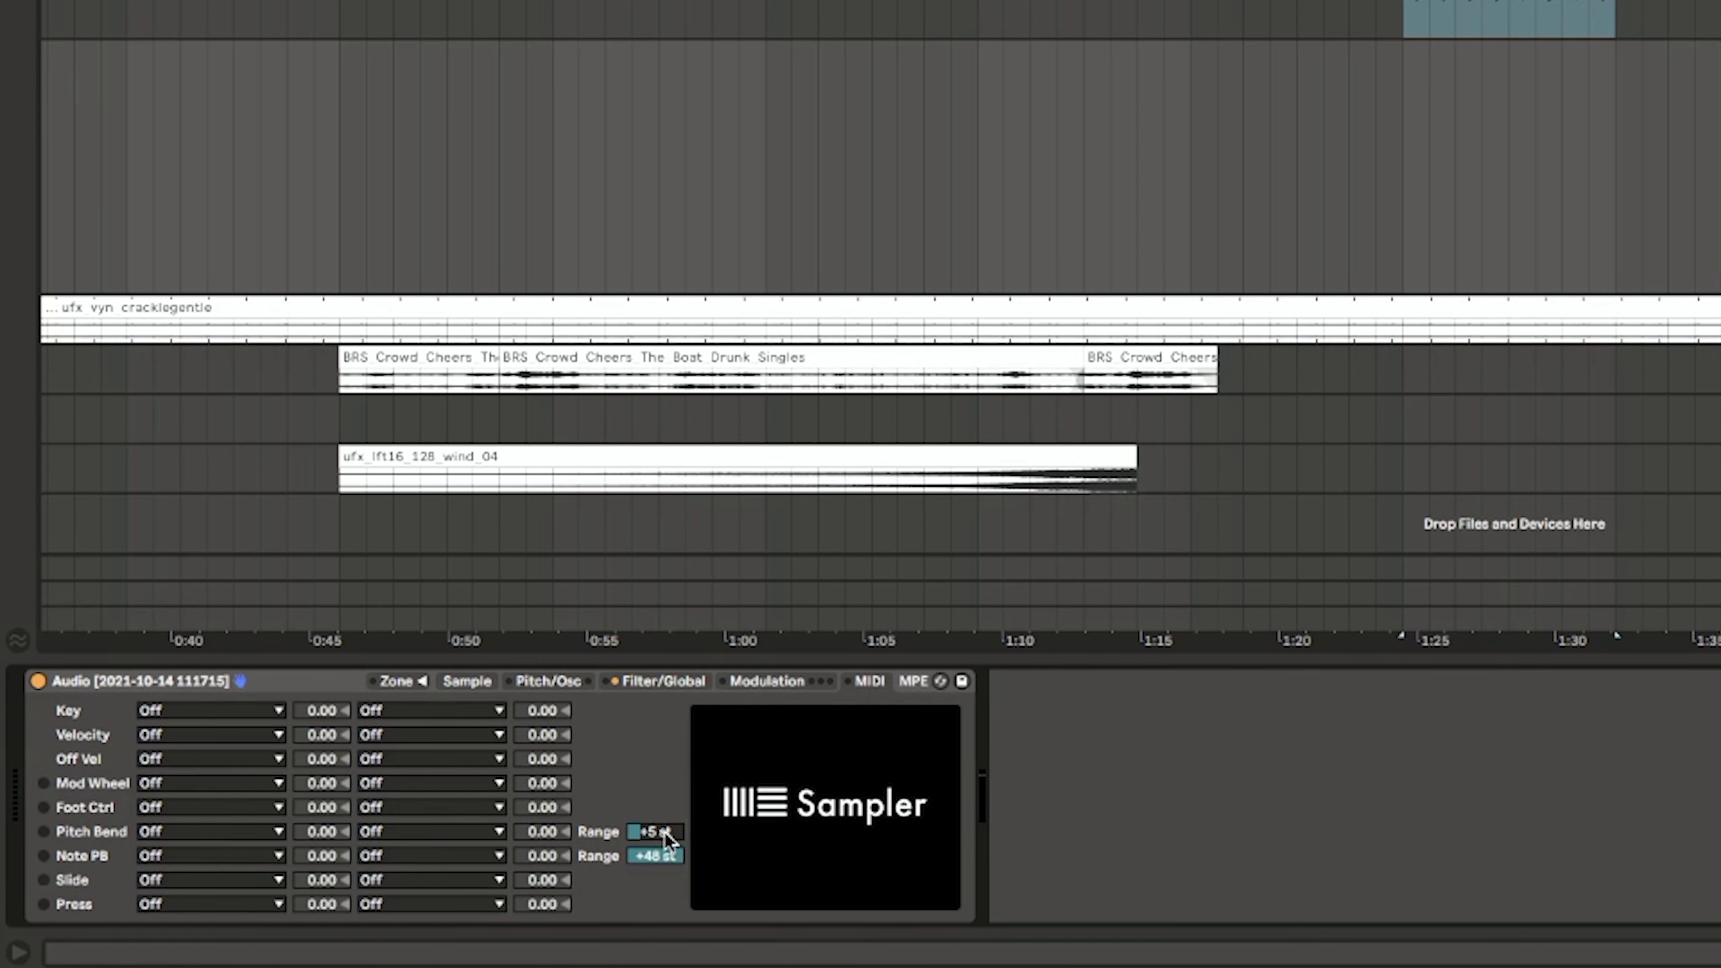
drag(670, 833, 670, 810)
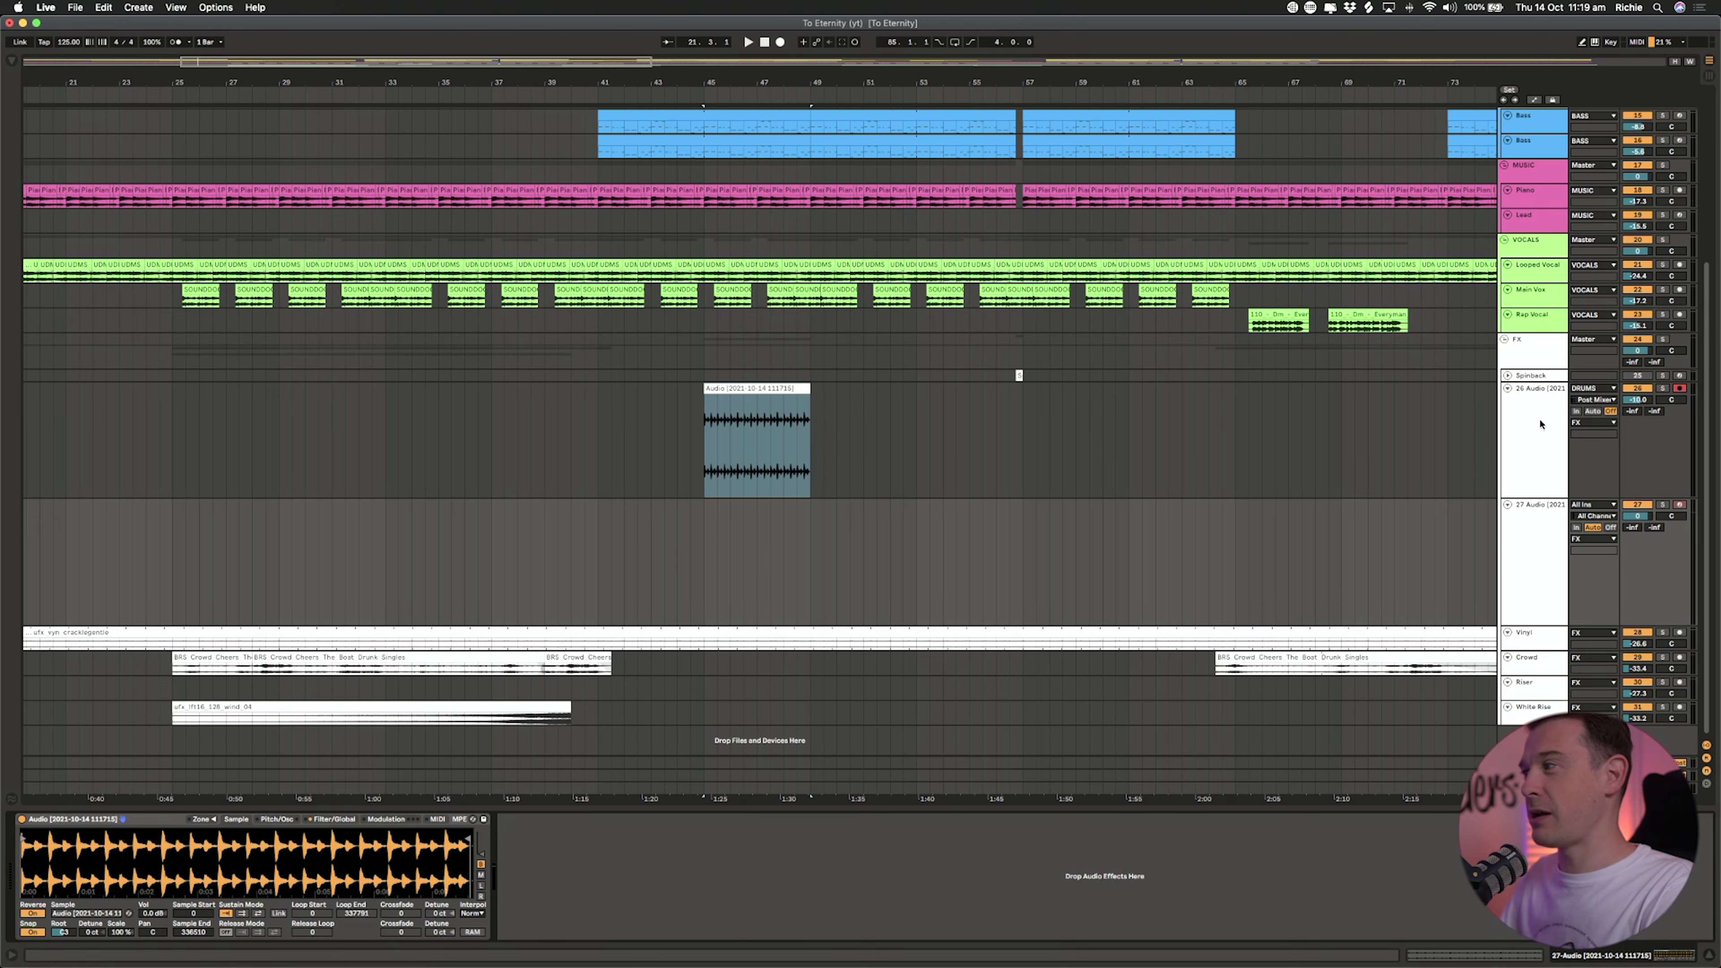
Step: Delete the recorded drum audio track and insert an empty MIDI clip on the Sampler track from 56.4 to bar 57
click(1540, 425)
key(Delete)
scroll(1540, 424, up, 5)
drag(1021, 82, 1009, 160)
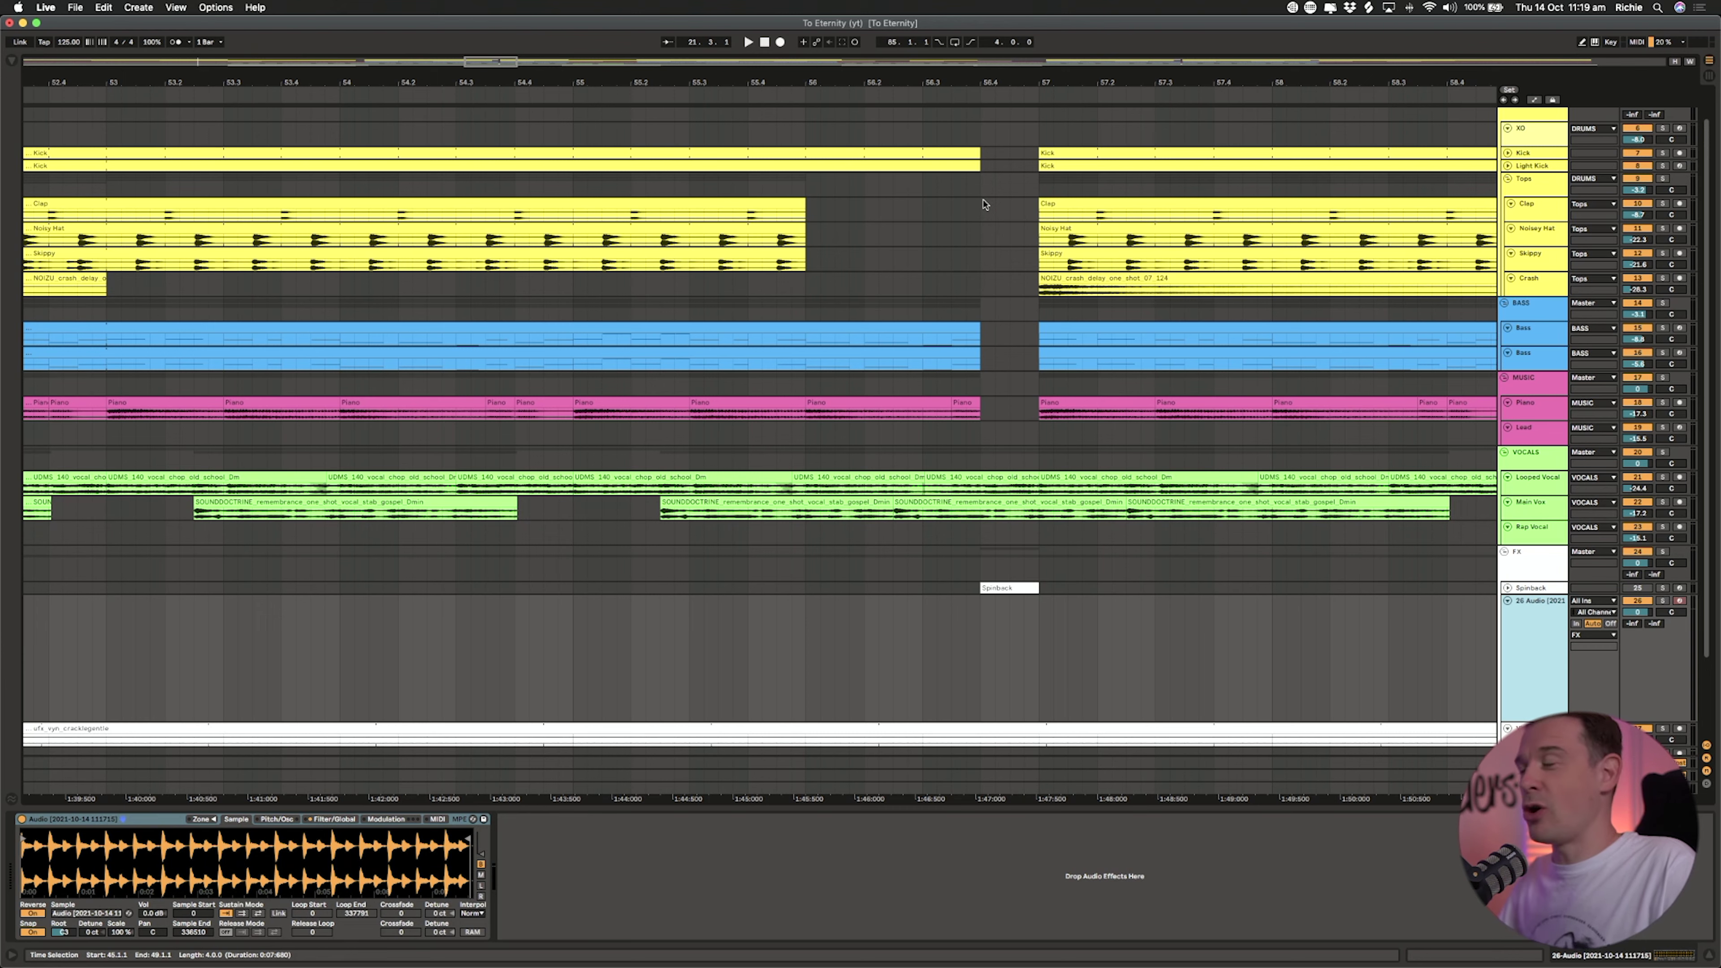
drag(981, 668, 1035, 622)
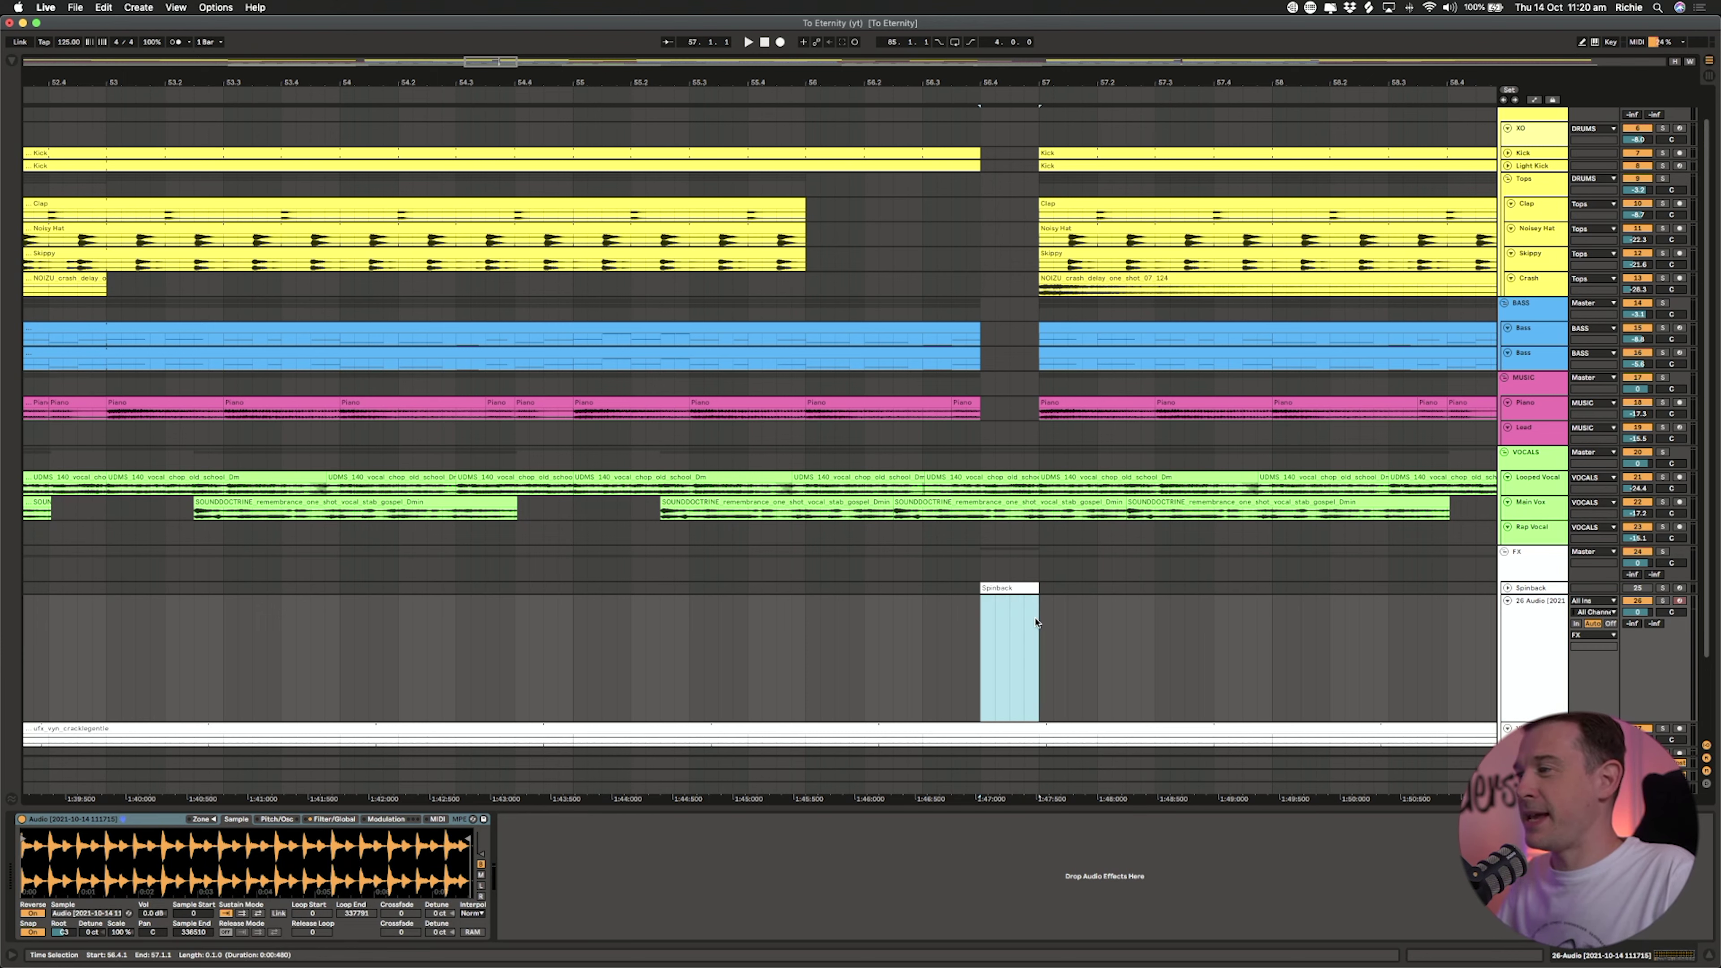
right_click(1016, 611)
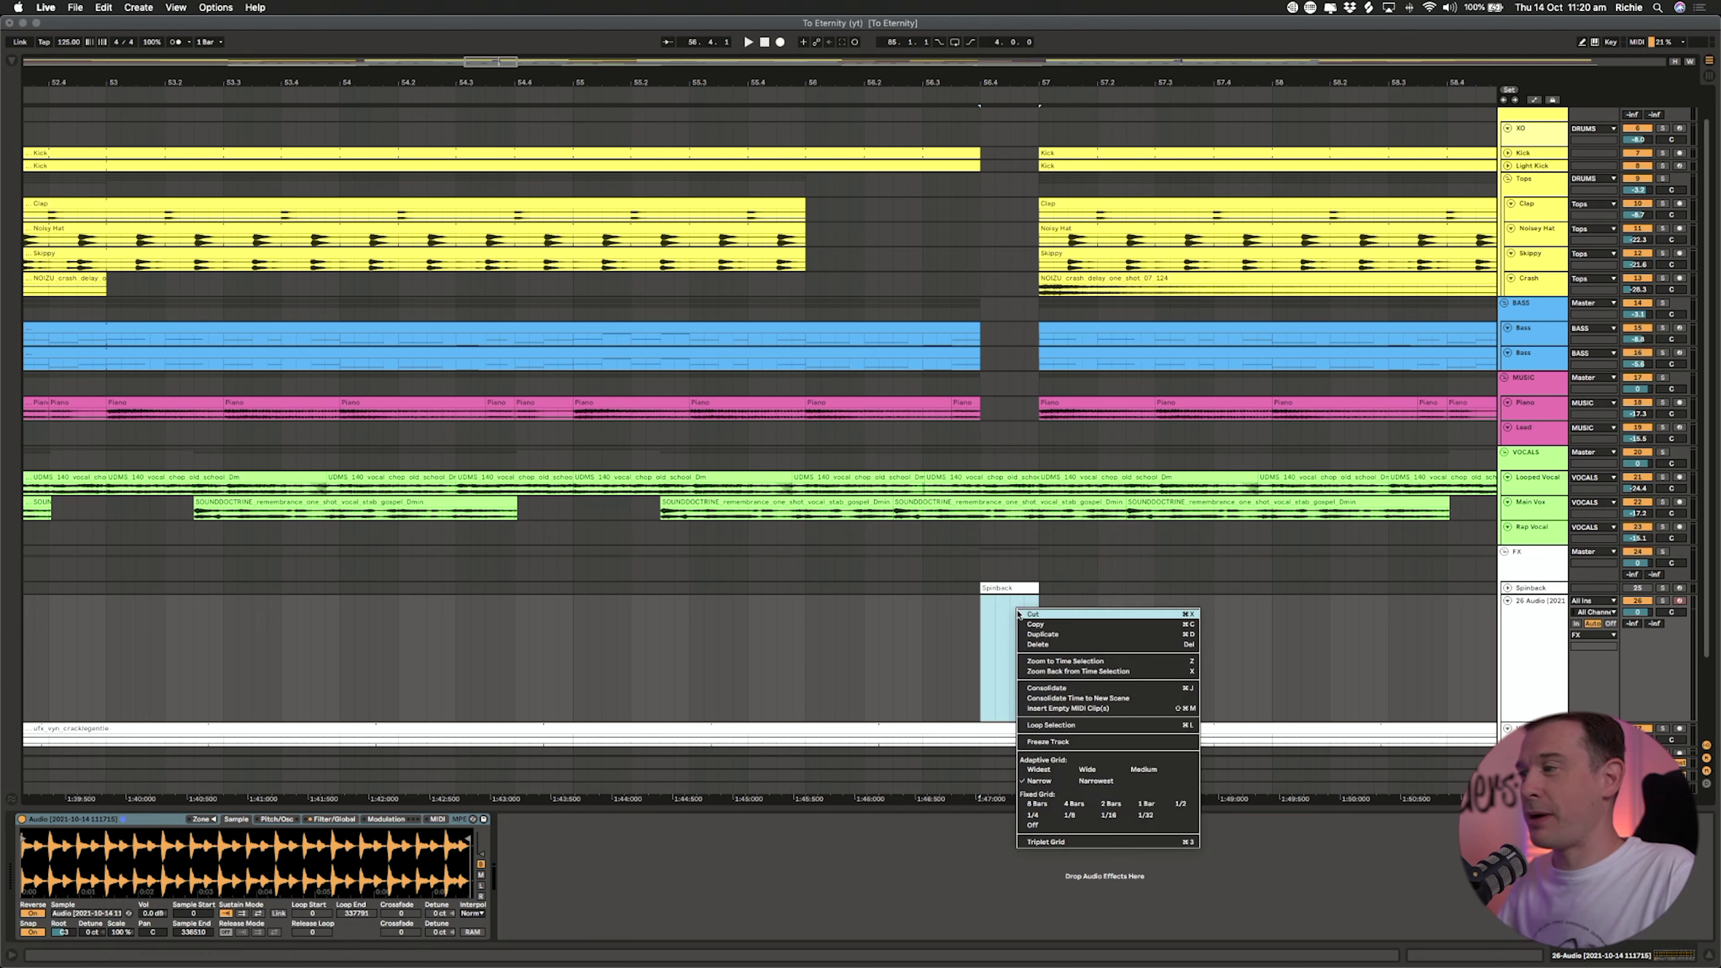
click(1053, 709)
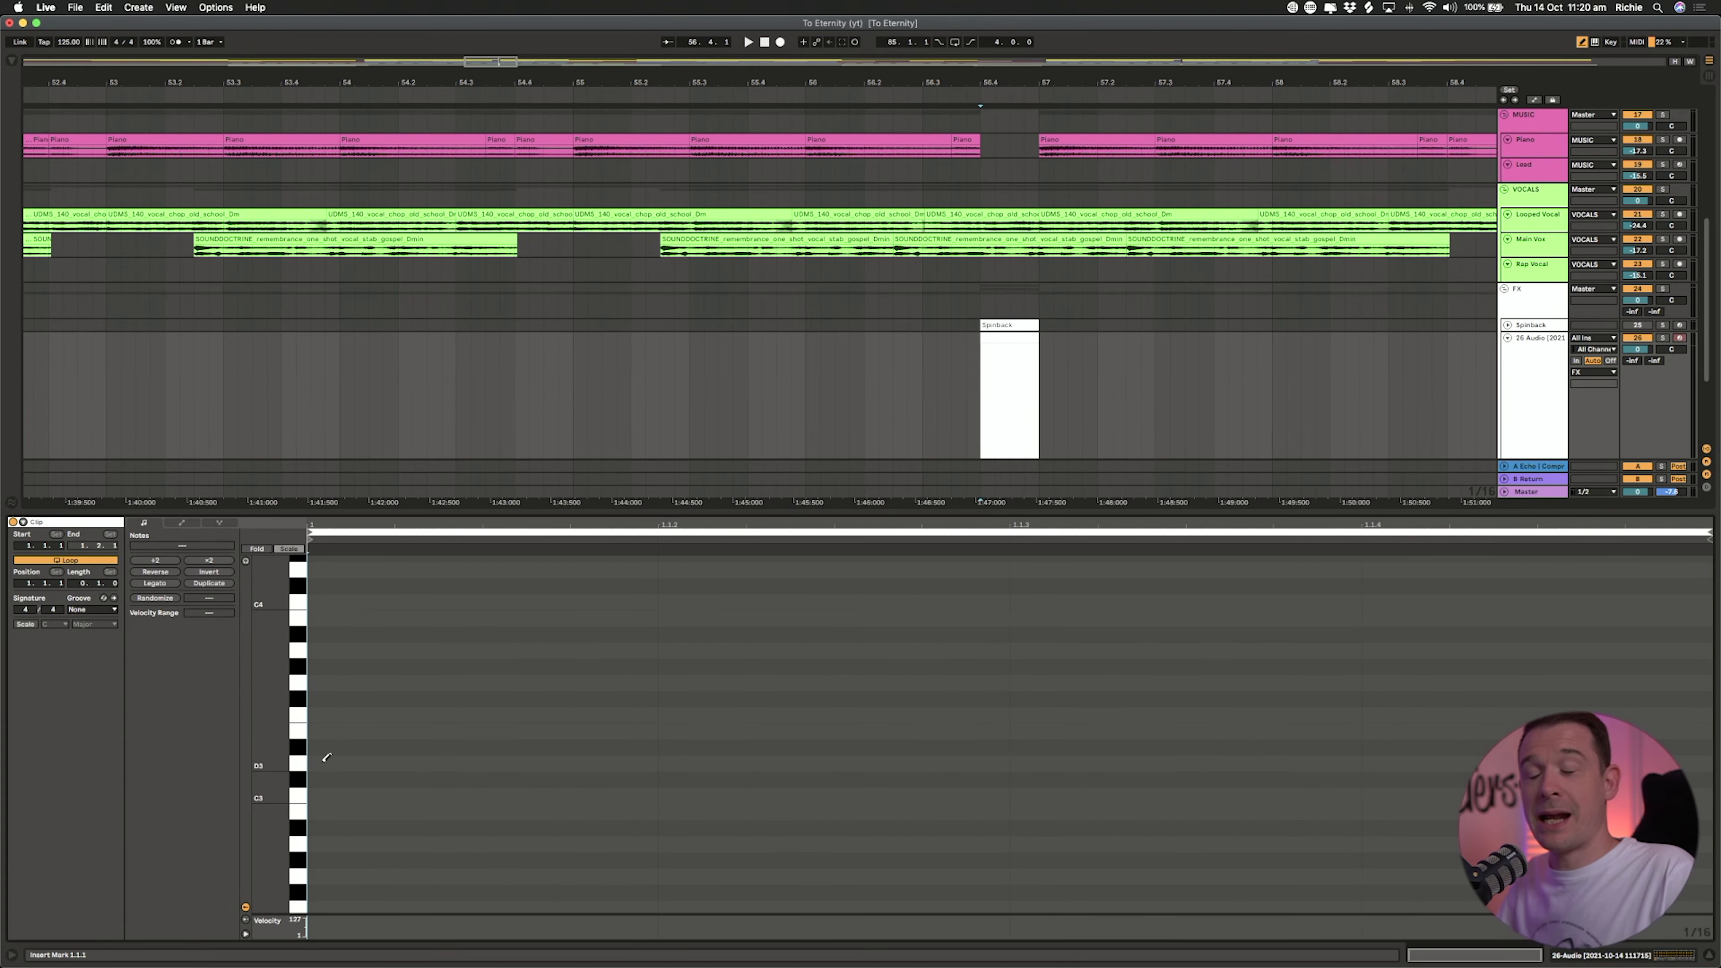
Step: Add a C3 note at the start of the MIDI clip, extend it to the full clip length with Legato, and play it
click(326, 793)
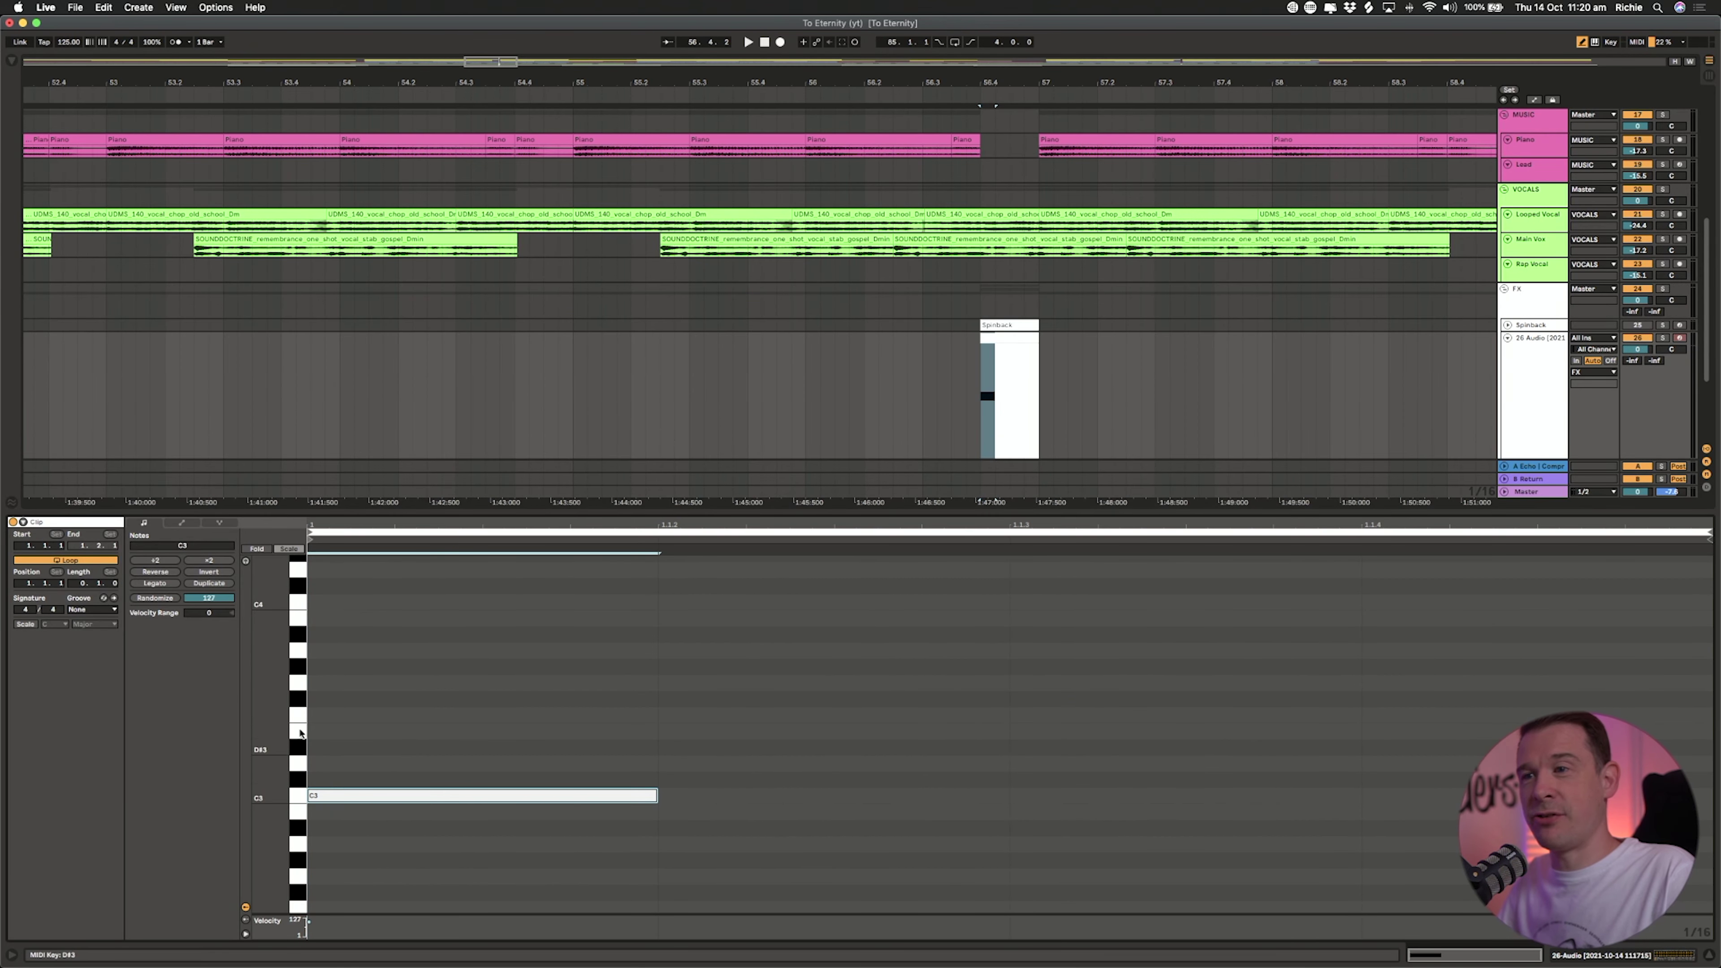
click(168, 584)
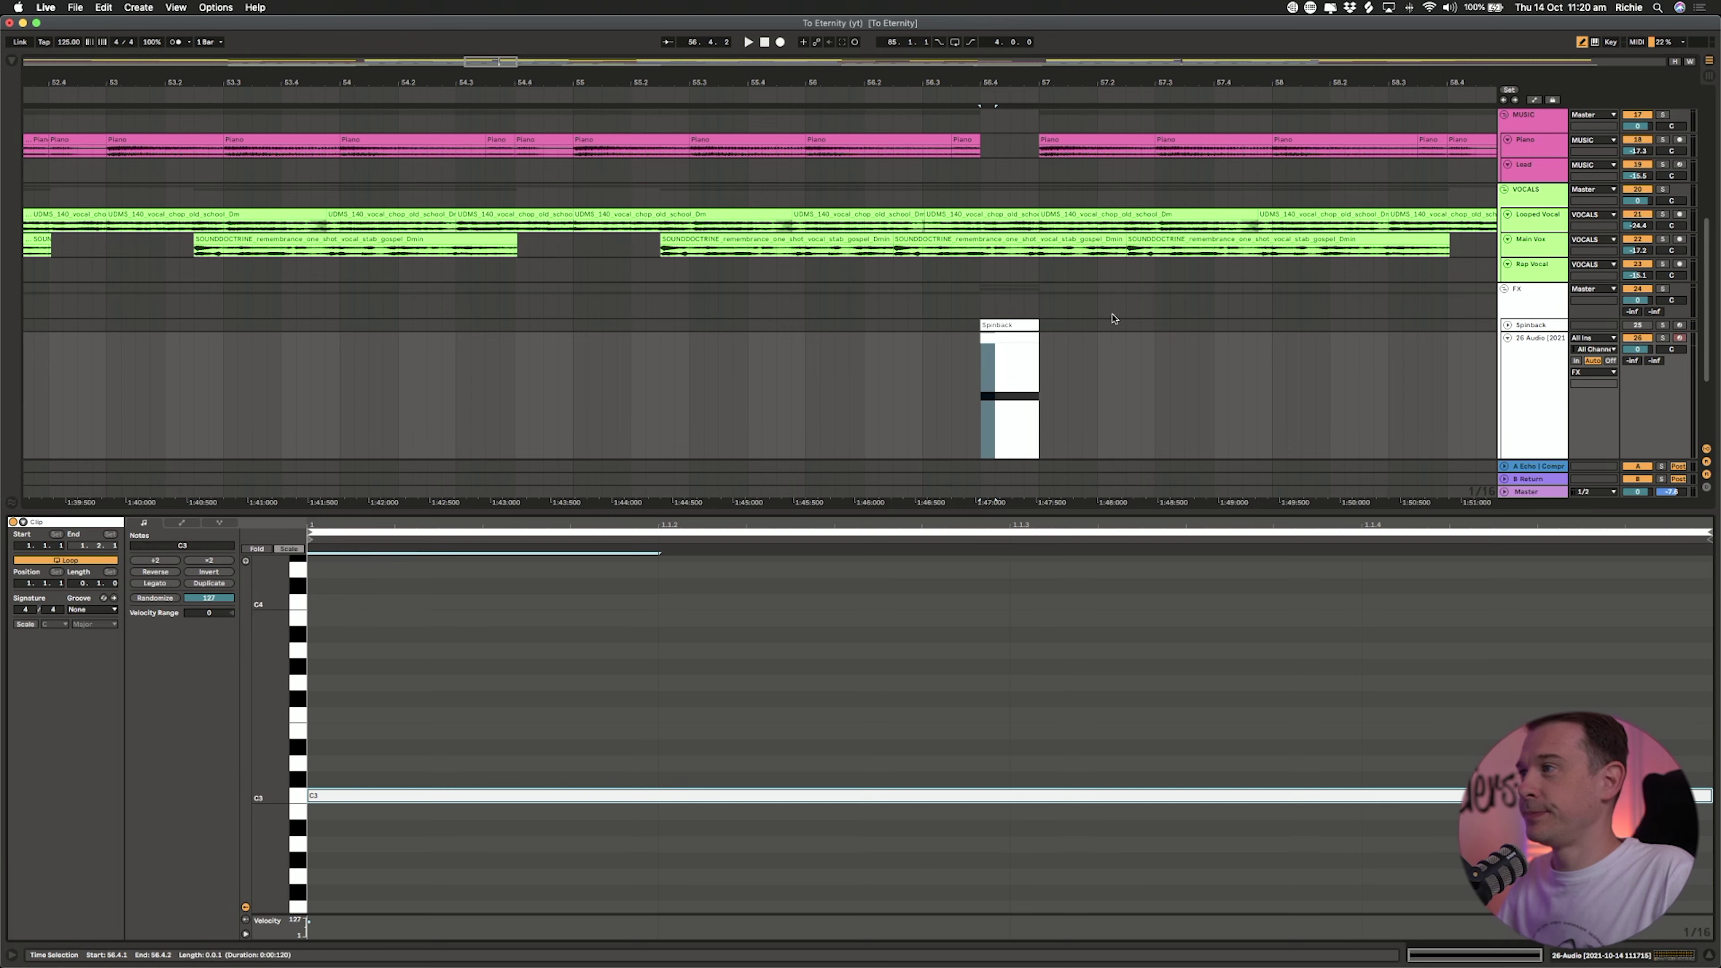
click(978, 375)
key(space)
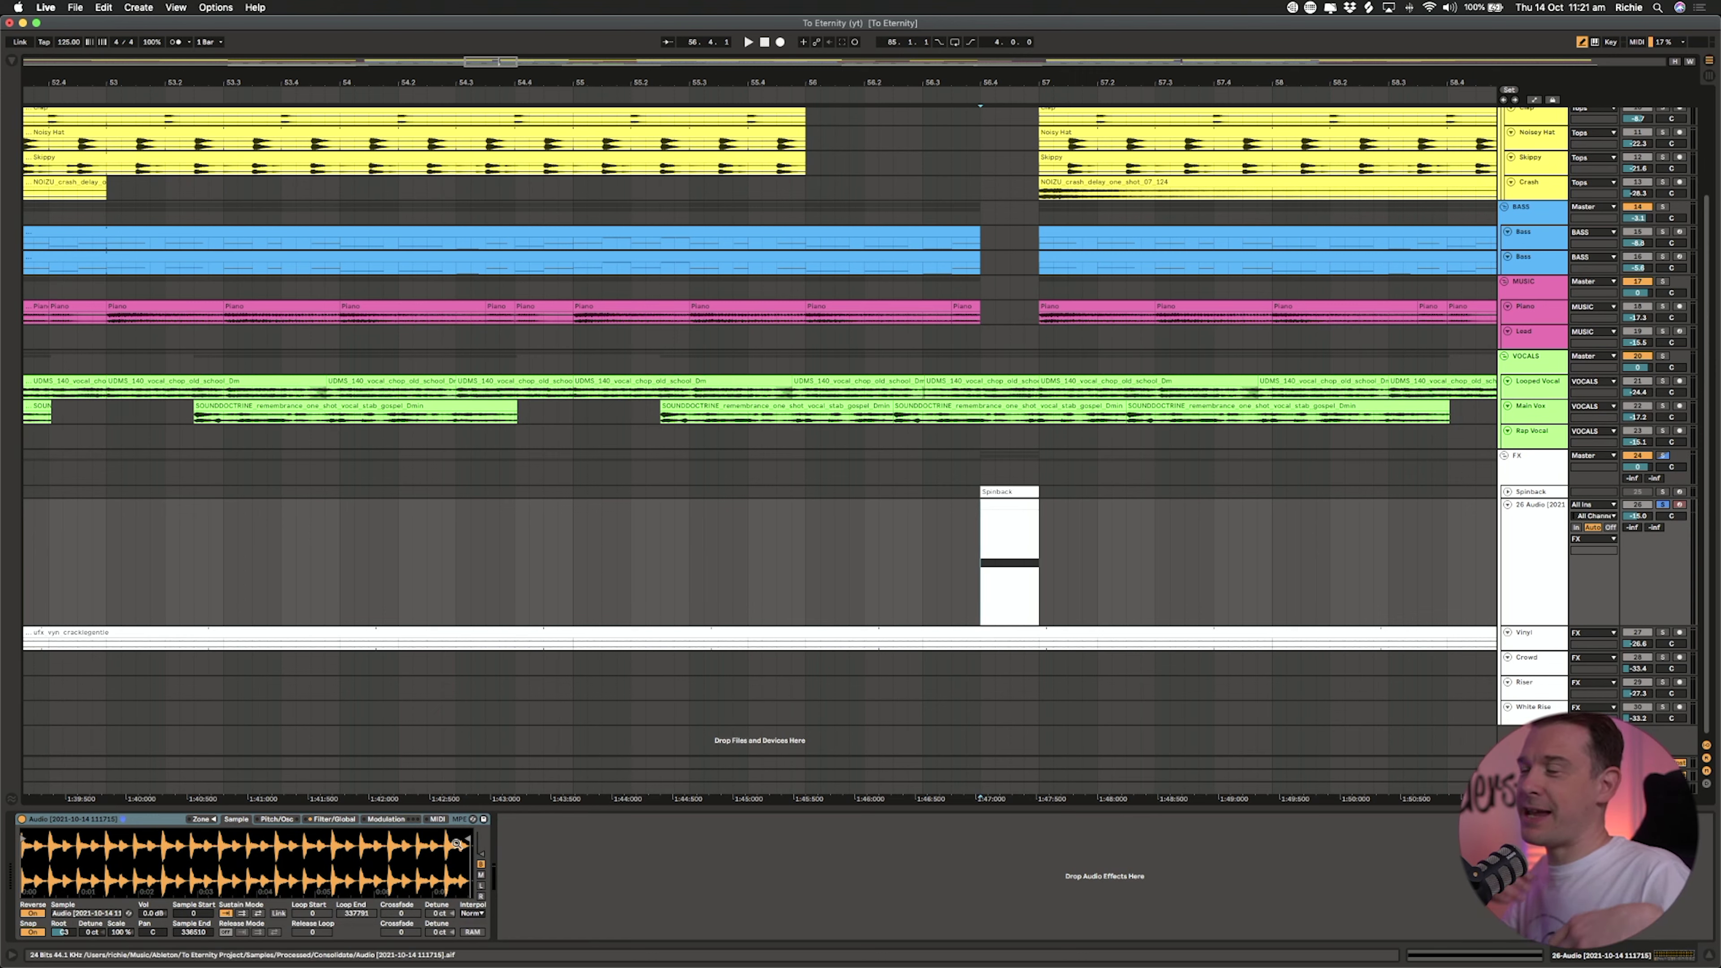
Step: Show the MIDI clip's envelope for MIDI Ctrl Pitch Bend
double_click(991, 497)
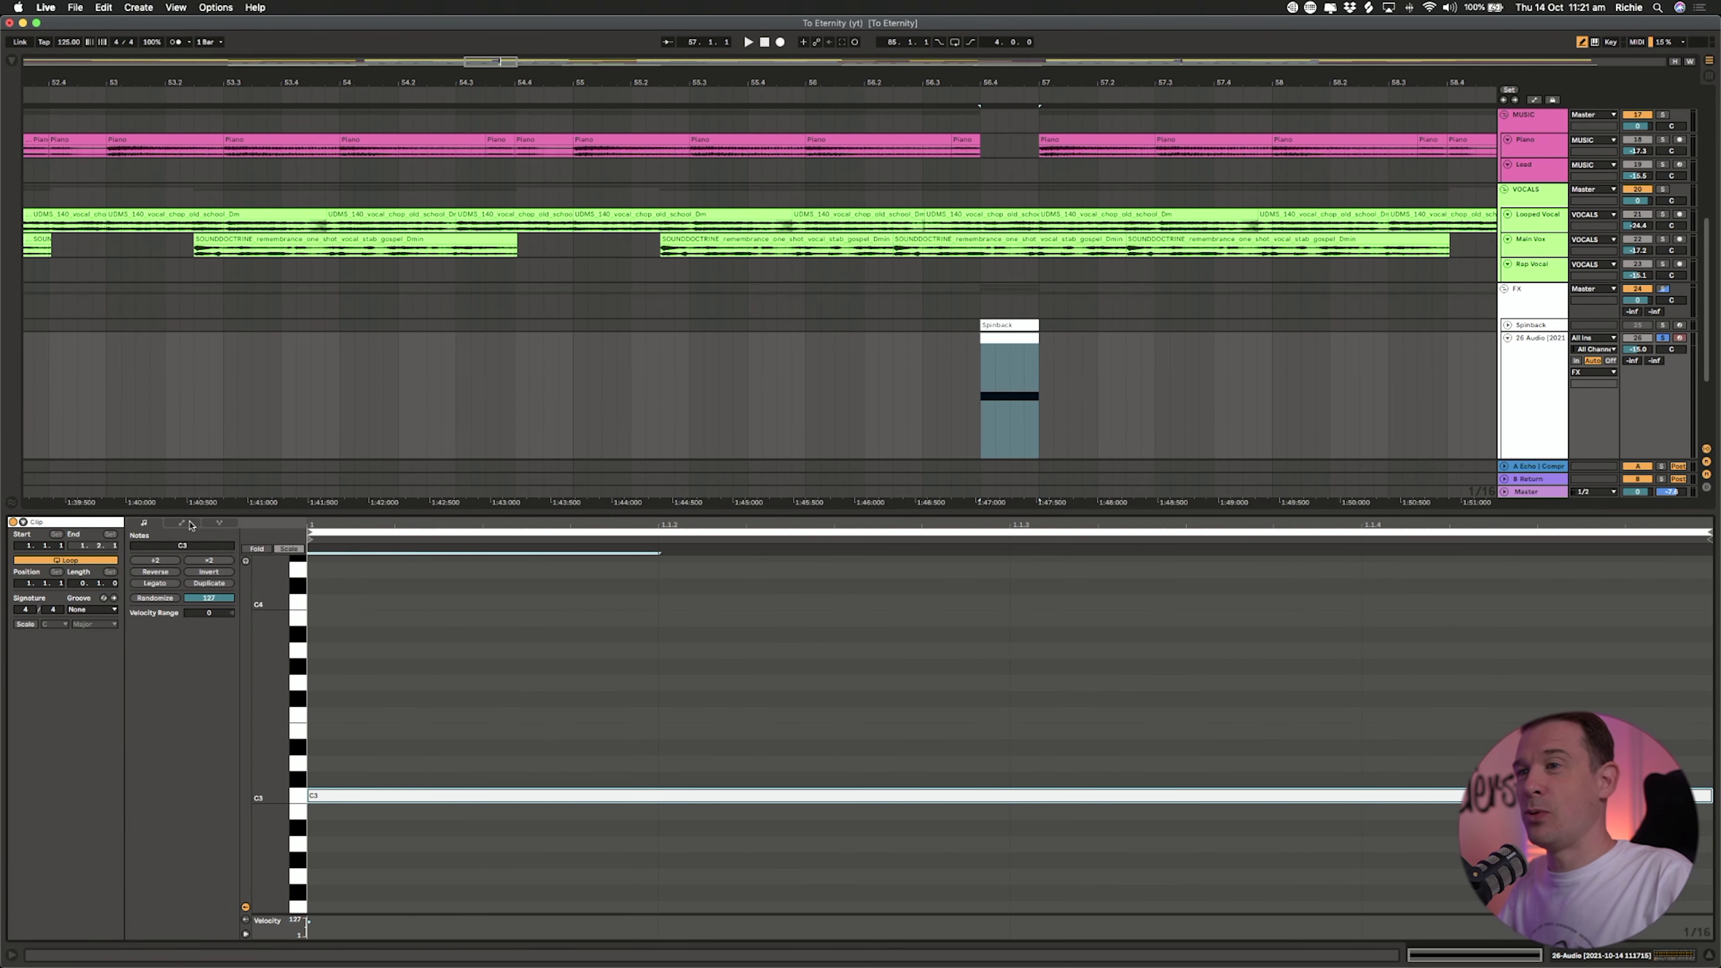
click(181, 523)
click(169, 549)
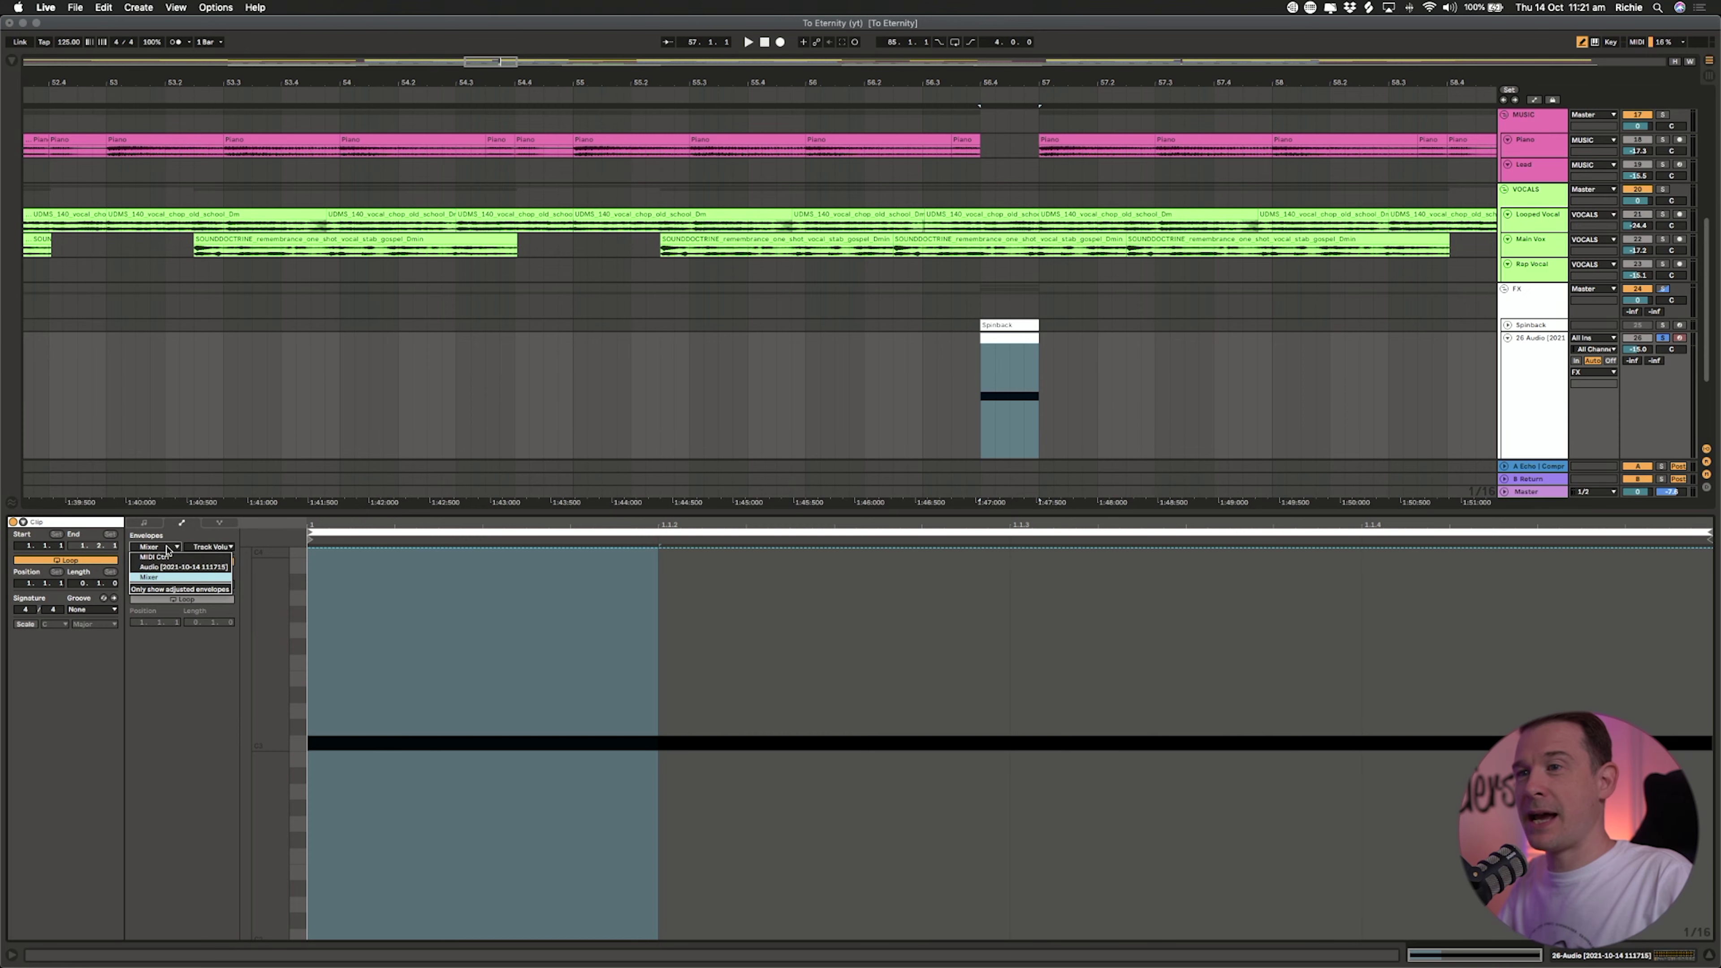
click(178, 553)
click(213, 548)
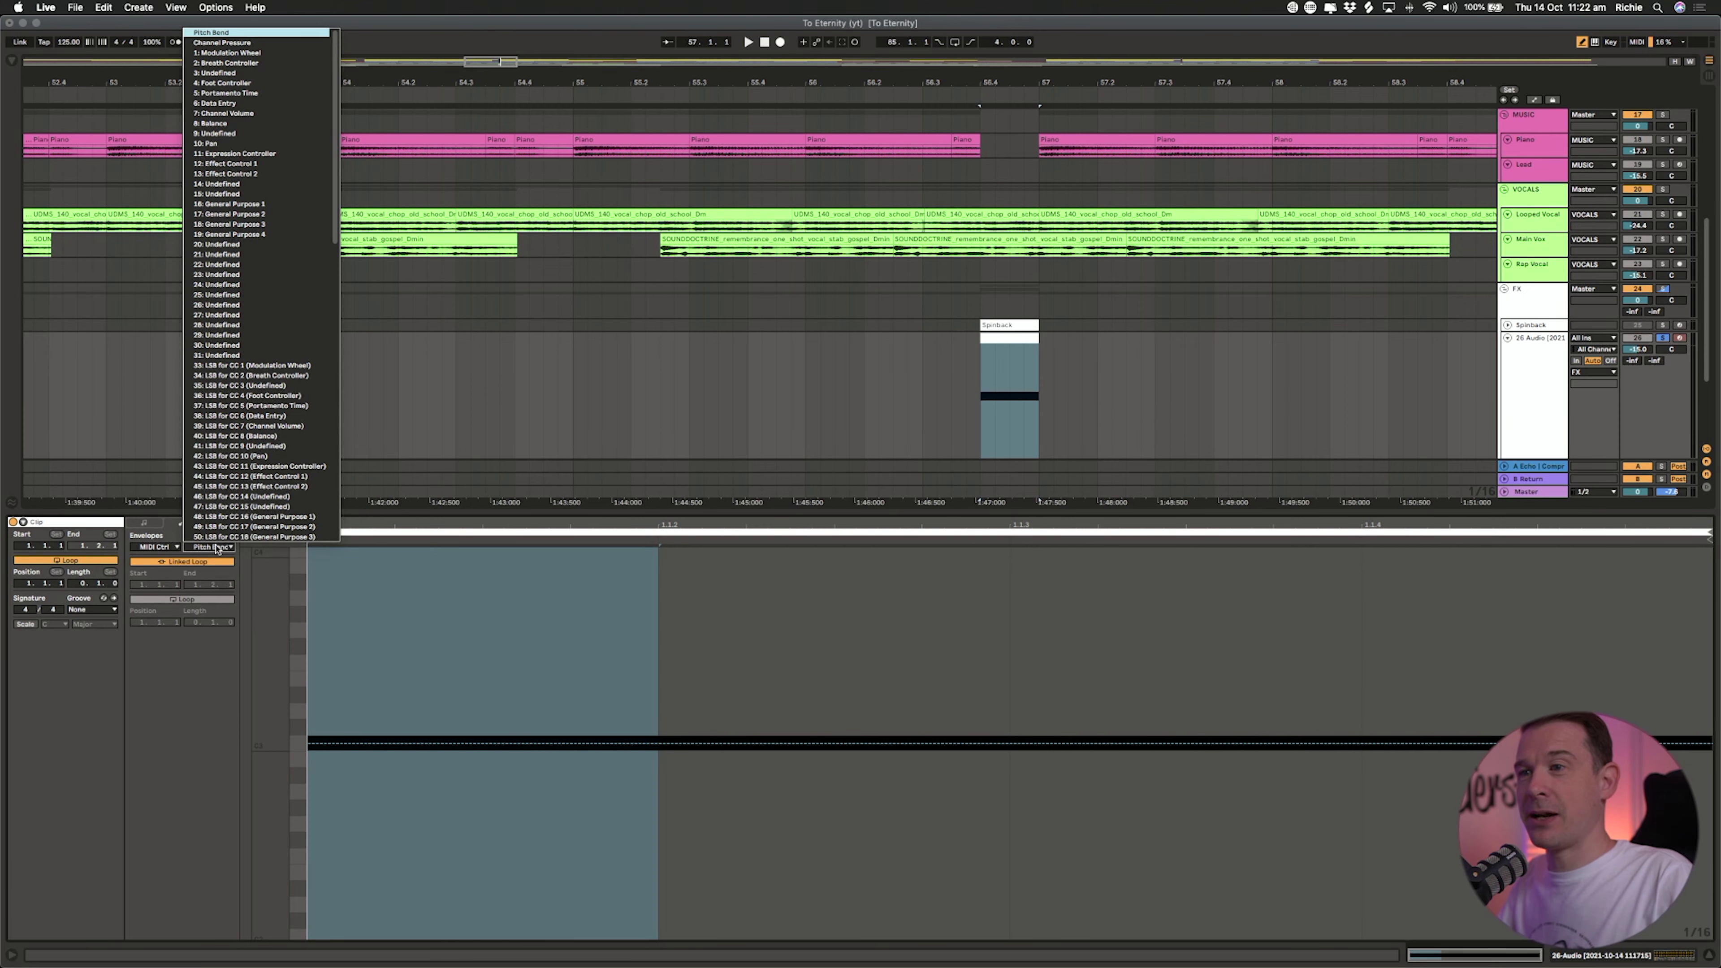
click(251, 33)
Step: Shape the pitch bend envelope as a straight ramp from maximum at the clip's start to minimum at its end, and play it
key(b)
click(318, 723)
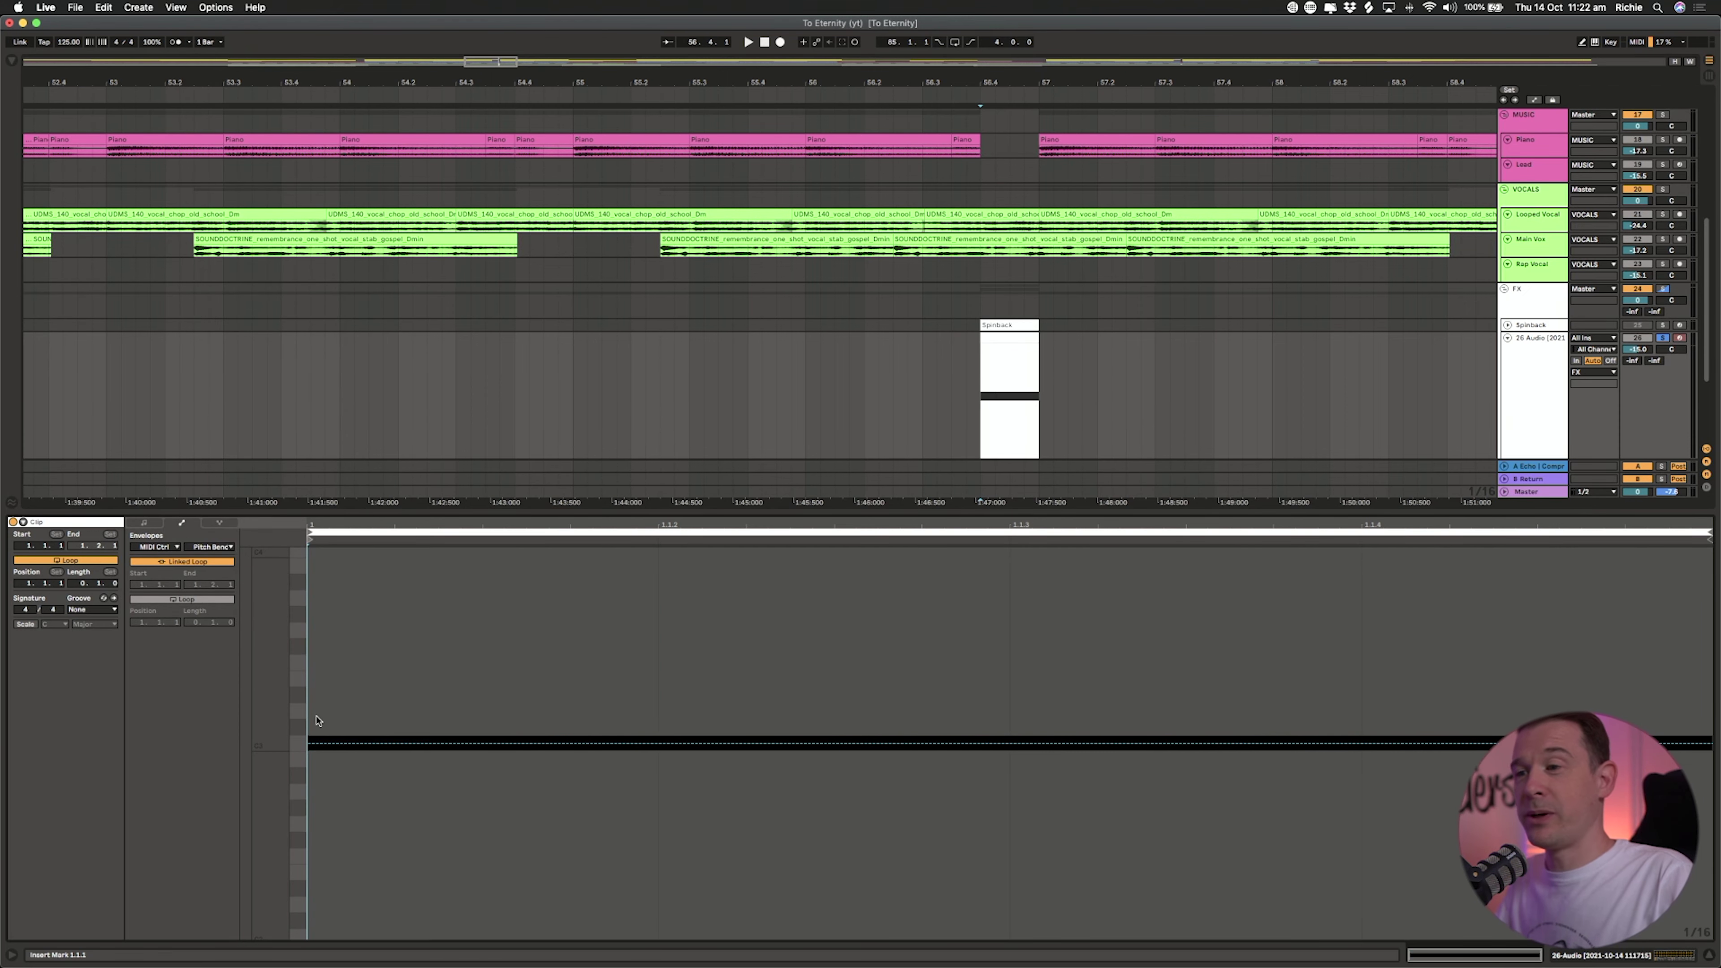
drag(313, 746, 313, 549)
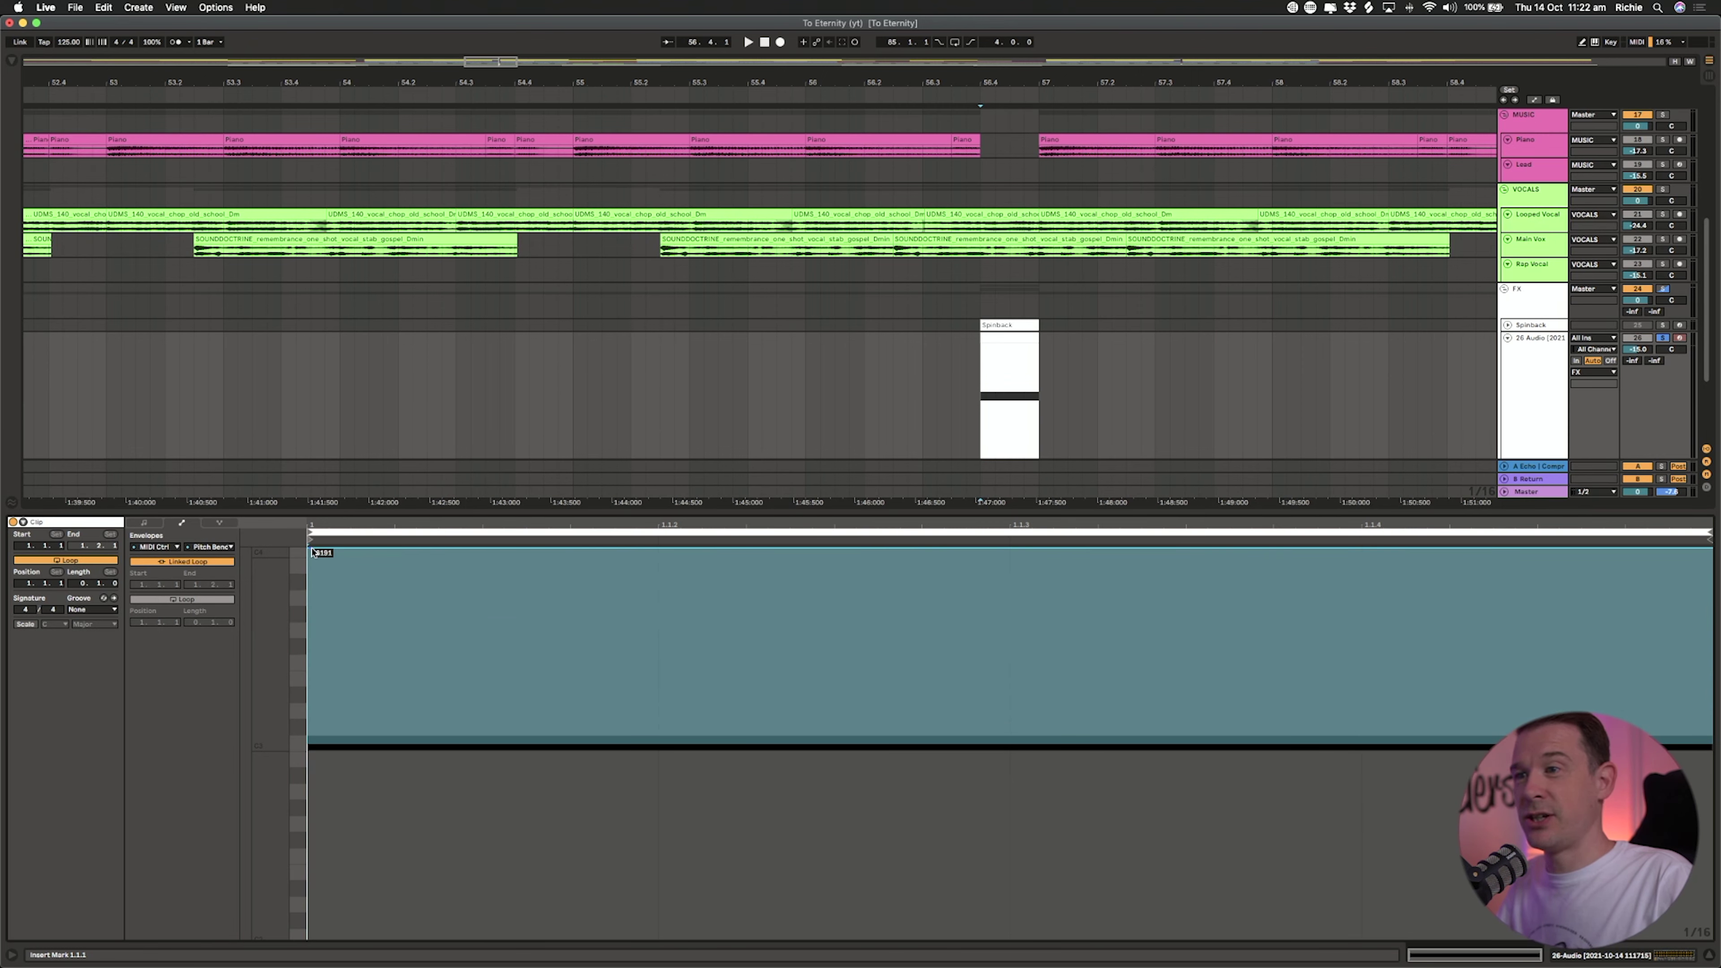
drag(340, 553, 1697, 930)
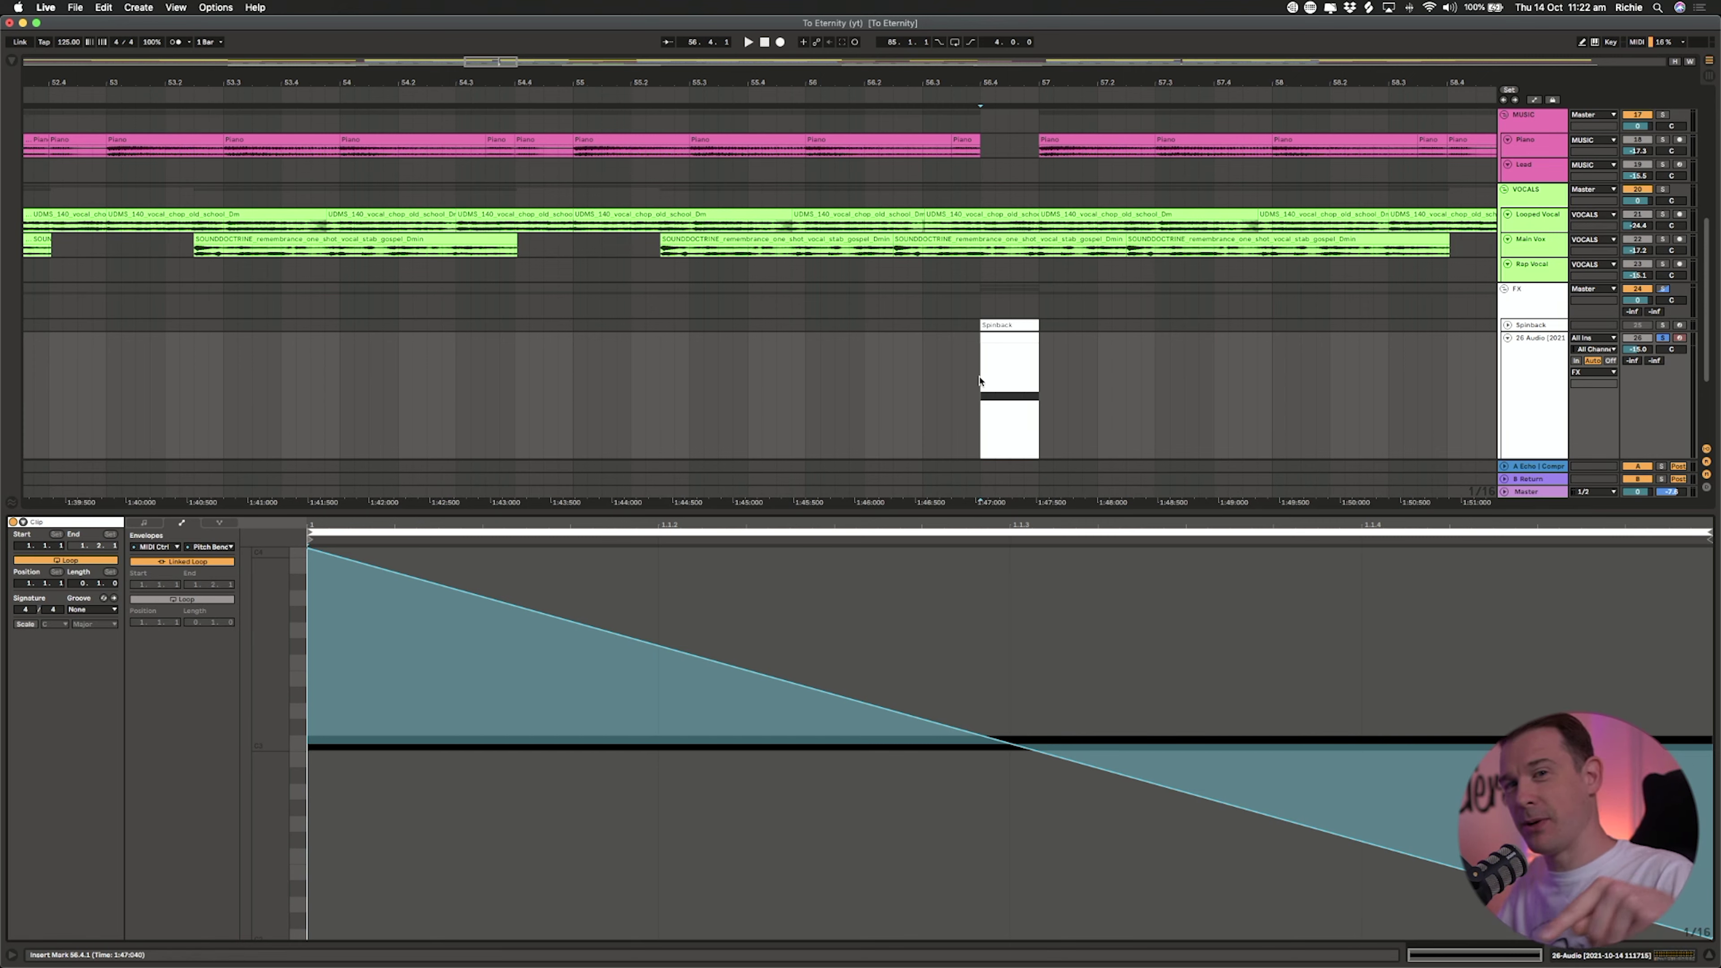
key(space)
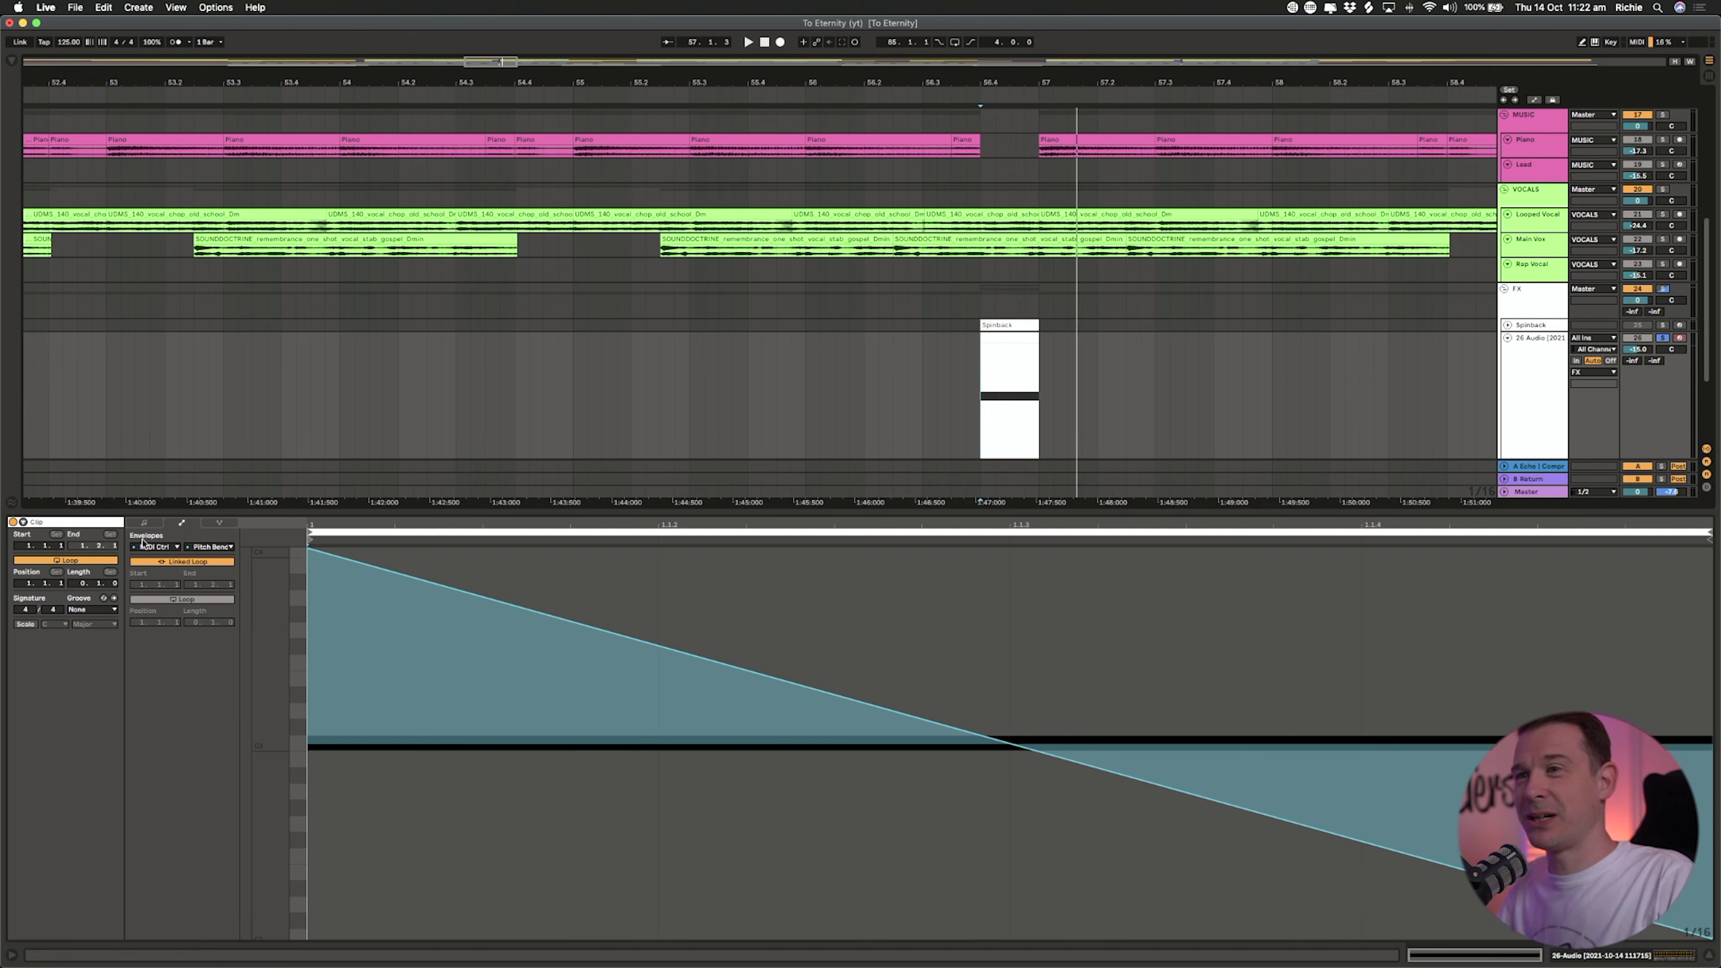
Step: Transpose the clip's note up one octave to C4 and play the spinback
click(144, 523)
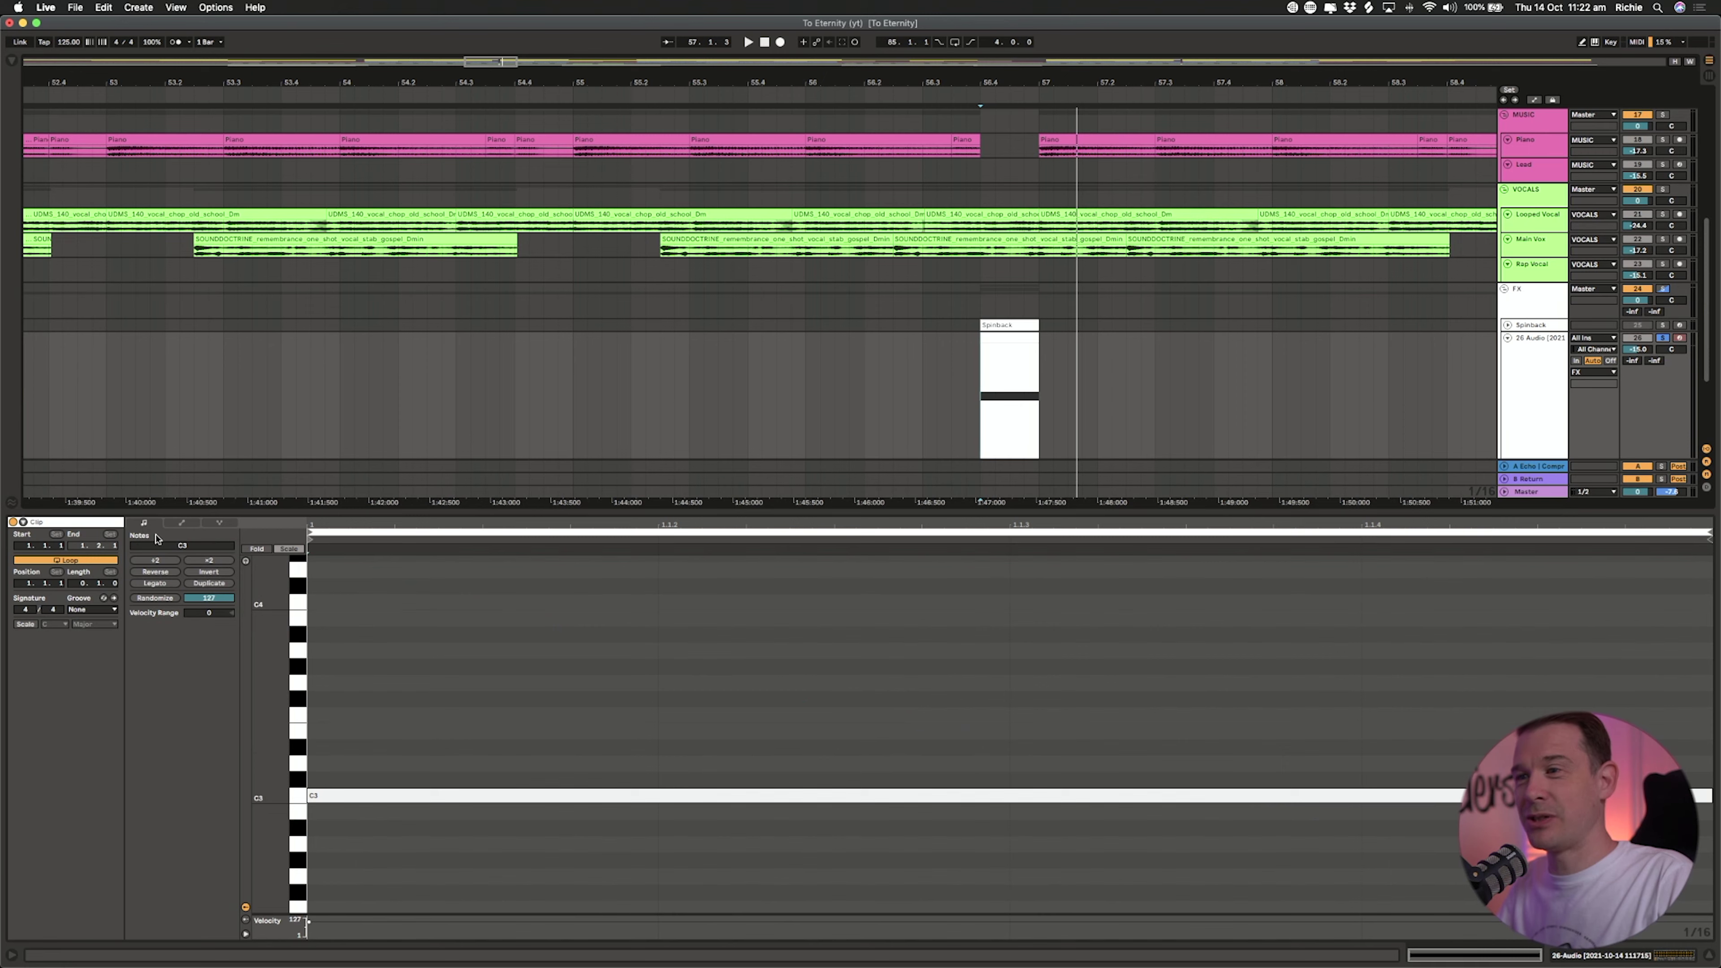
click(381, 799)
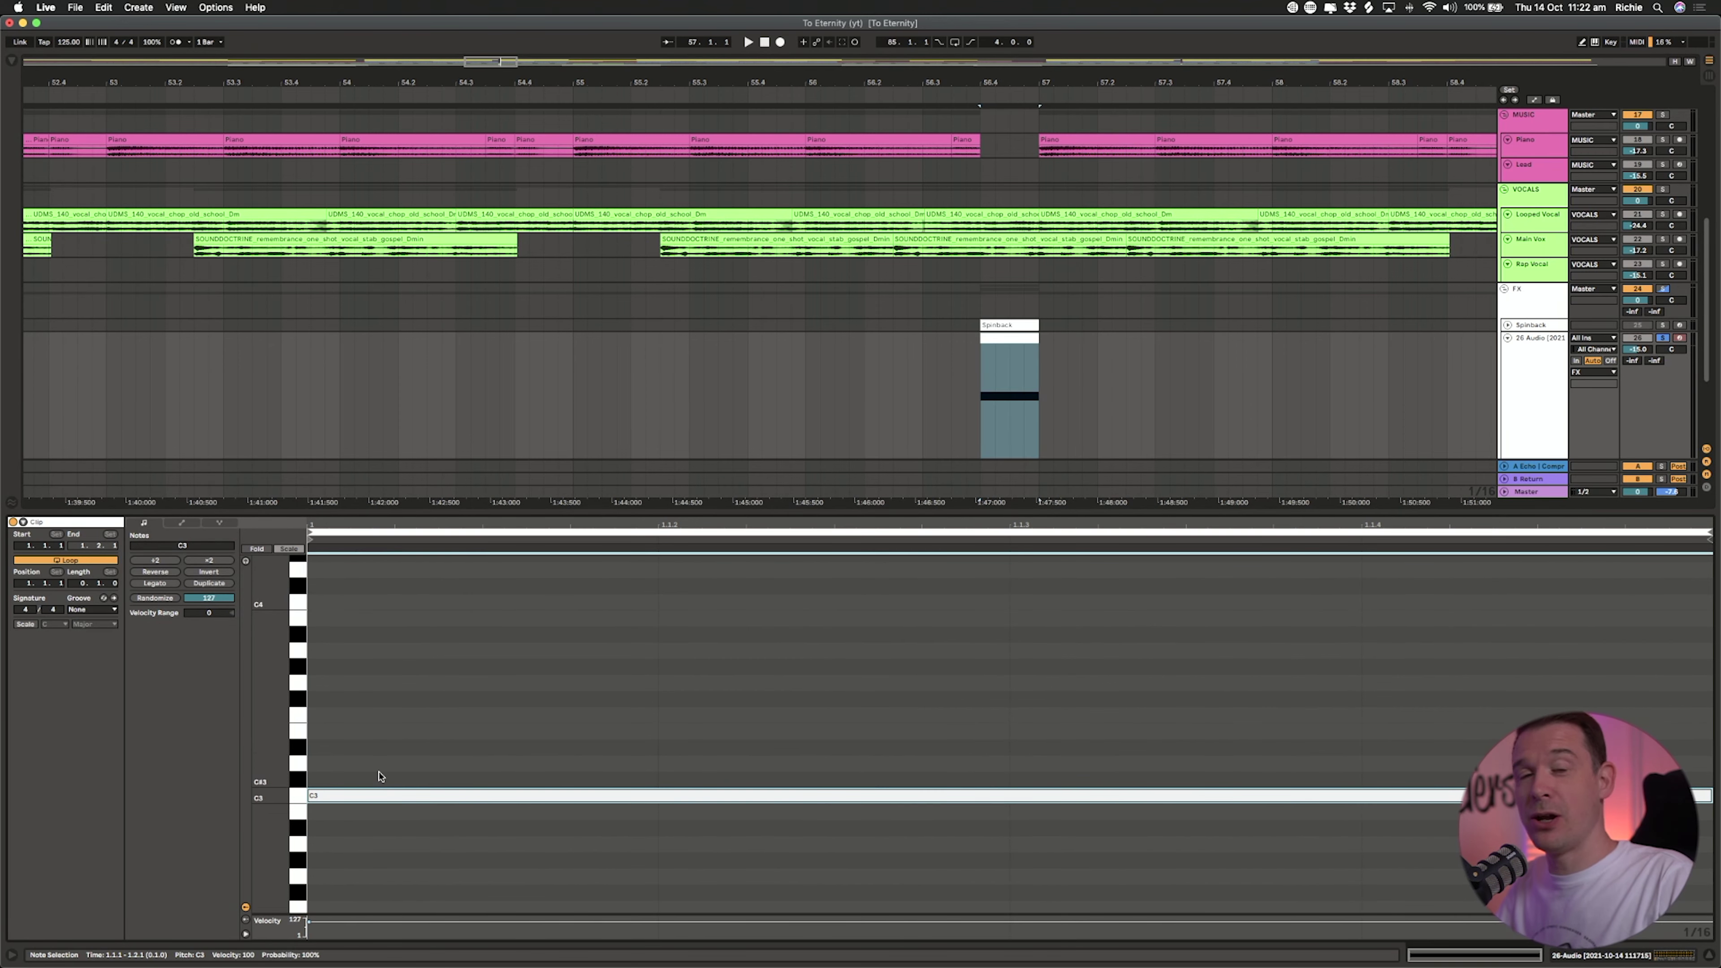
key(shift+Up)
key(space)
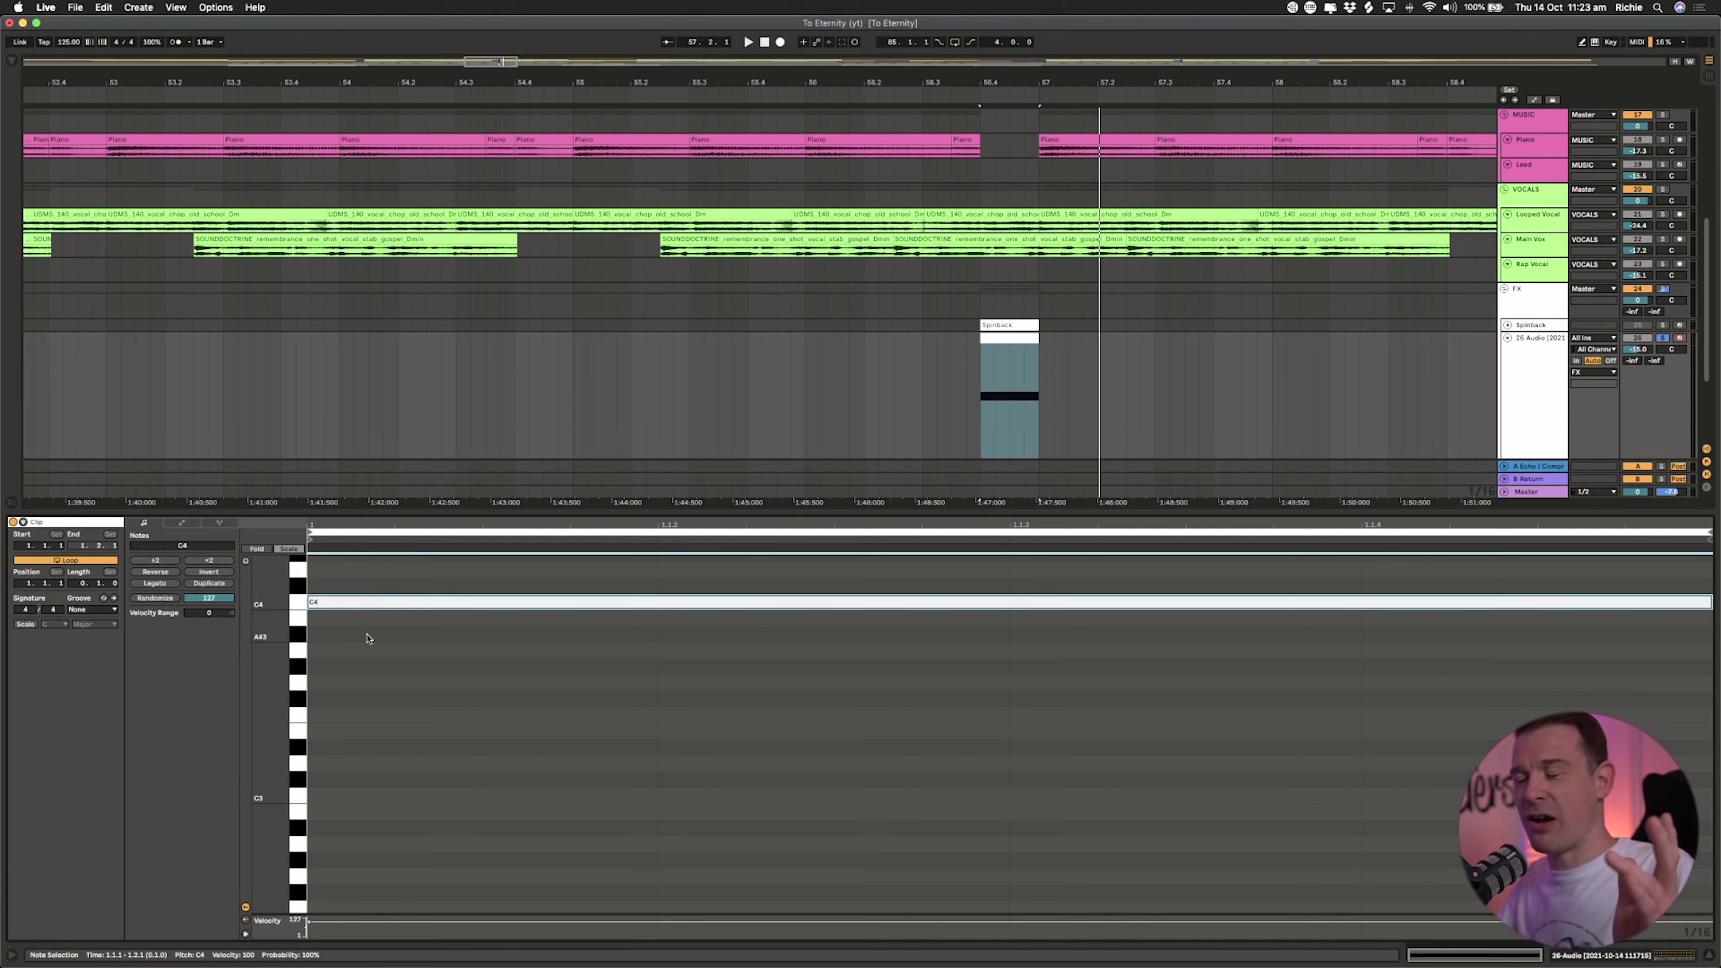
Step: Audition the spinback with its note at different pitches, finishing with the note at D5
drag(362, 603, 357, 656)
key(space)
key(space)
key(space)
key(shift+Up)
drag(354, 754, 355, 669)
key(space)
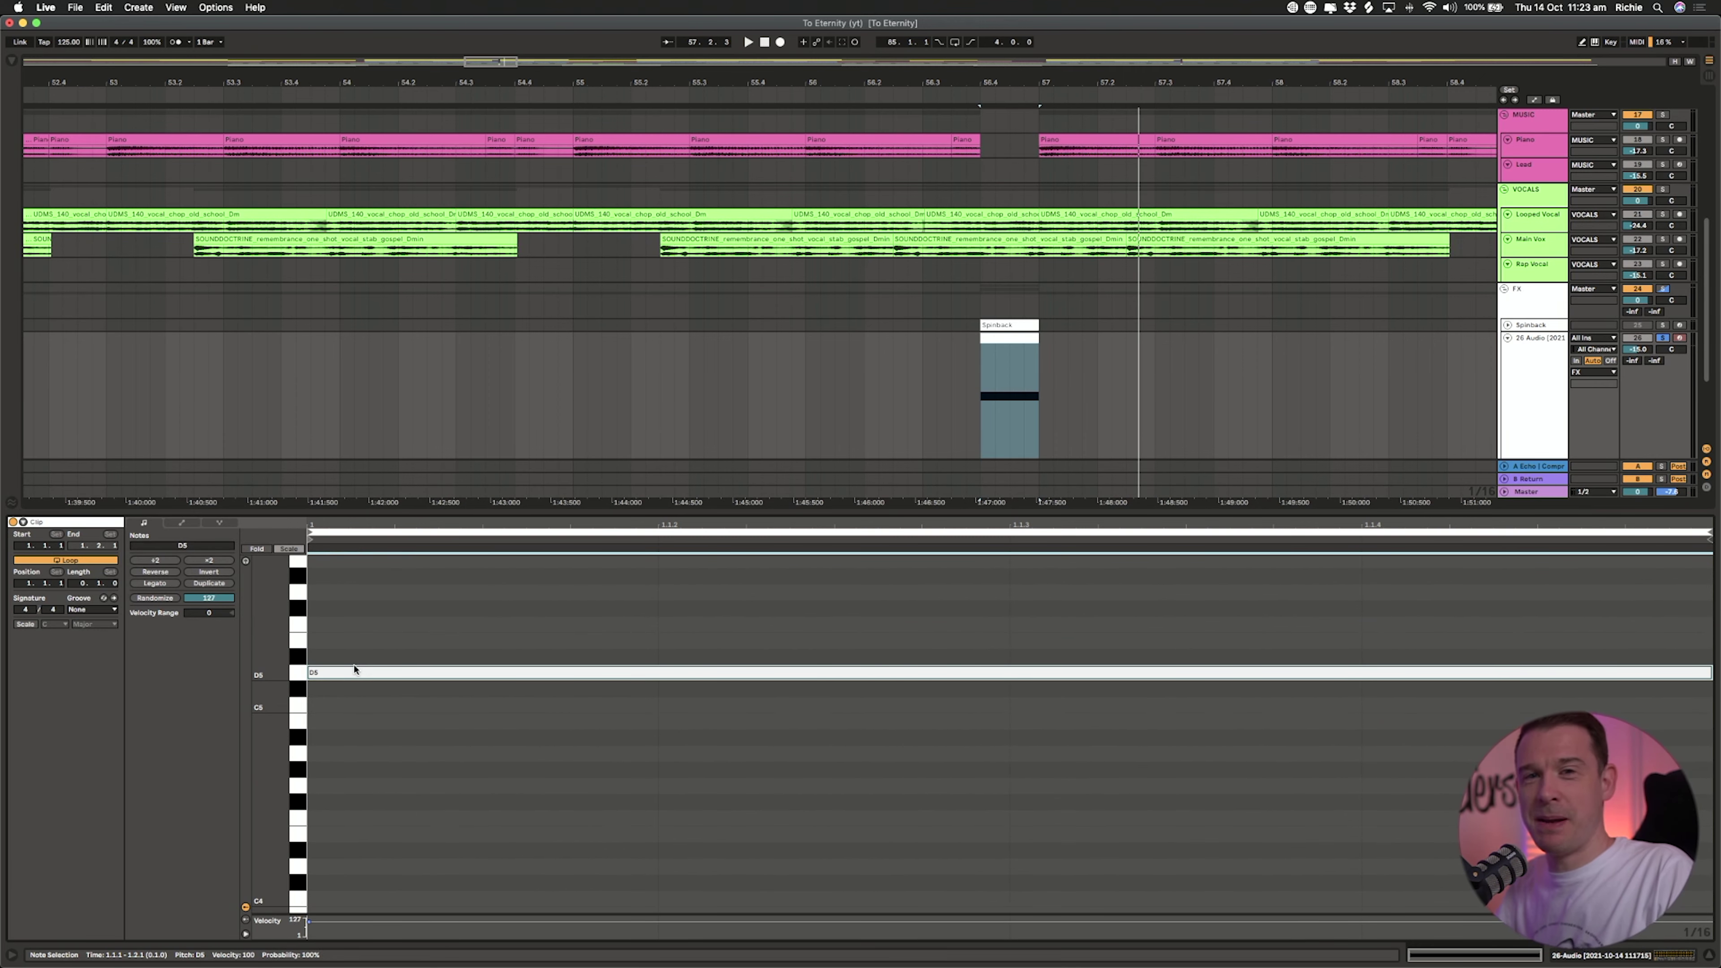
Step: Raise the spinback note by three semitones and play the arrangement from bar 56
key(Up)
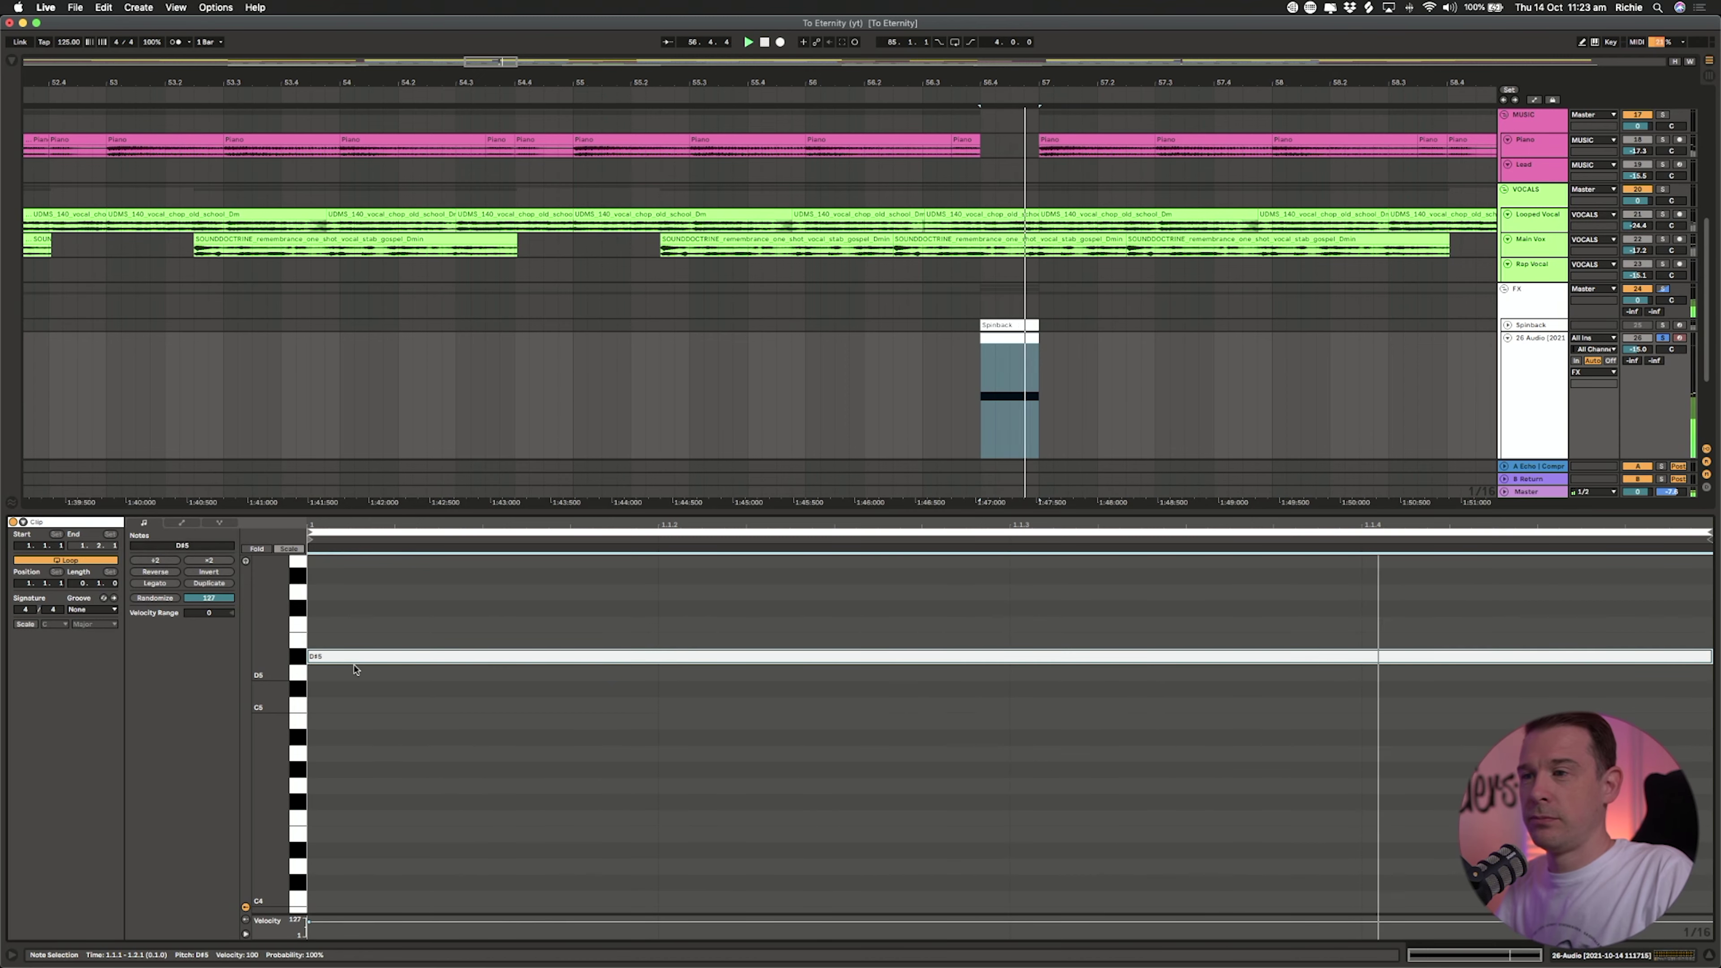
key(Up)
key(Up)
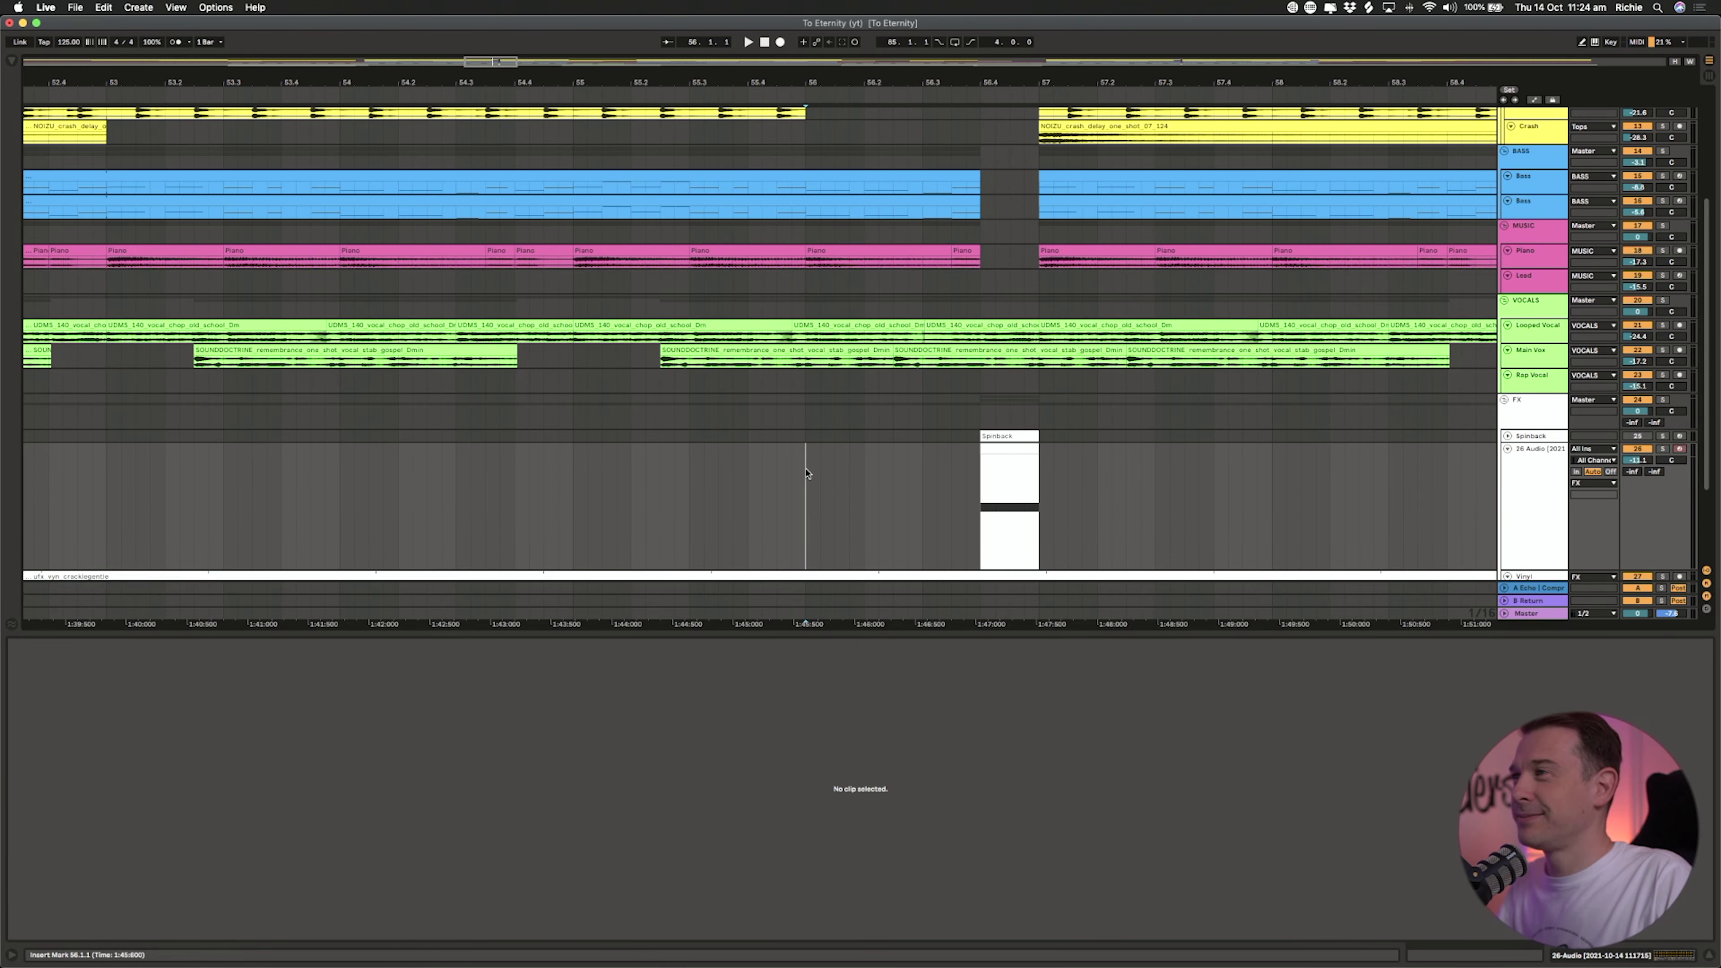
key(space)
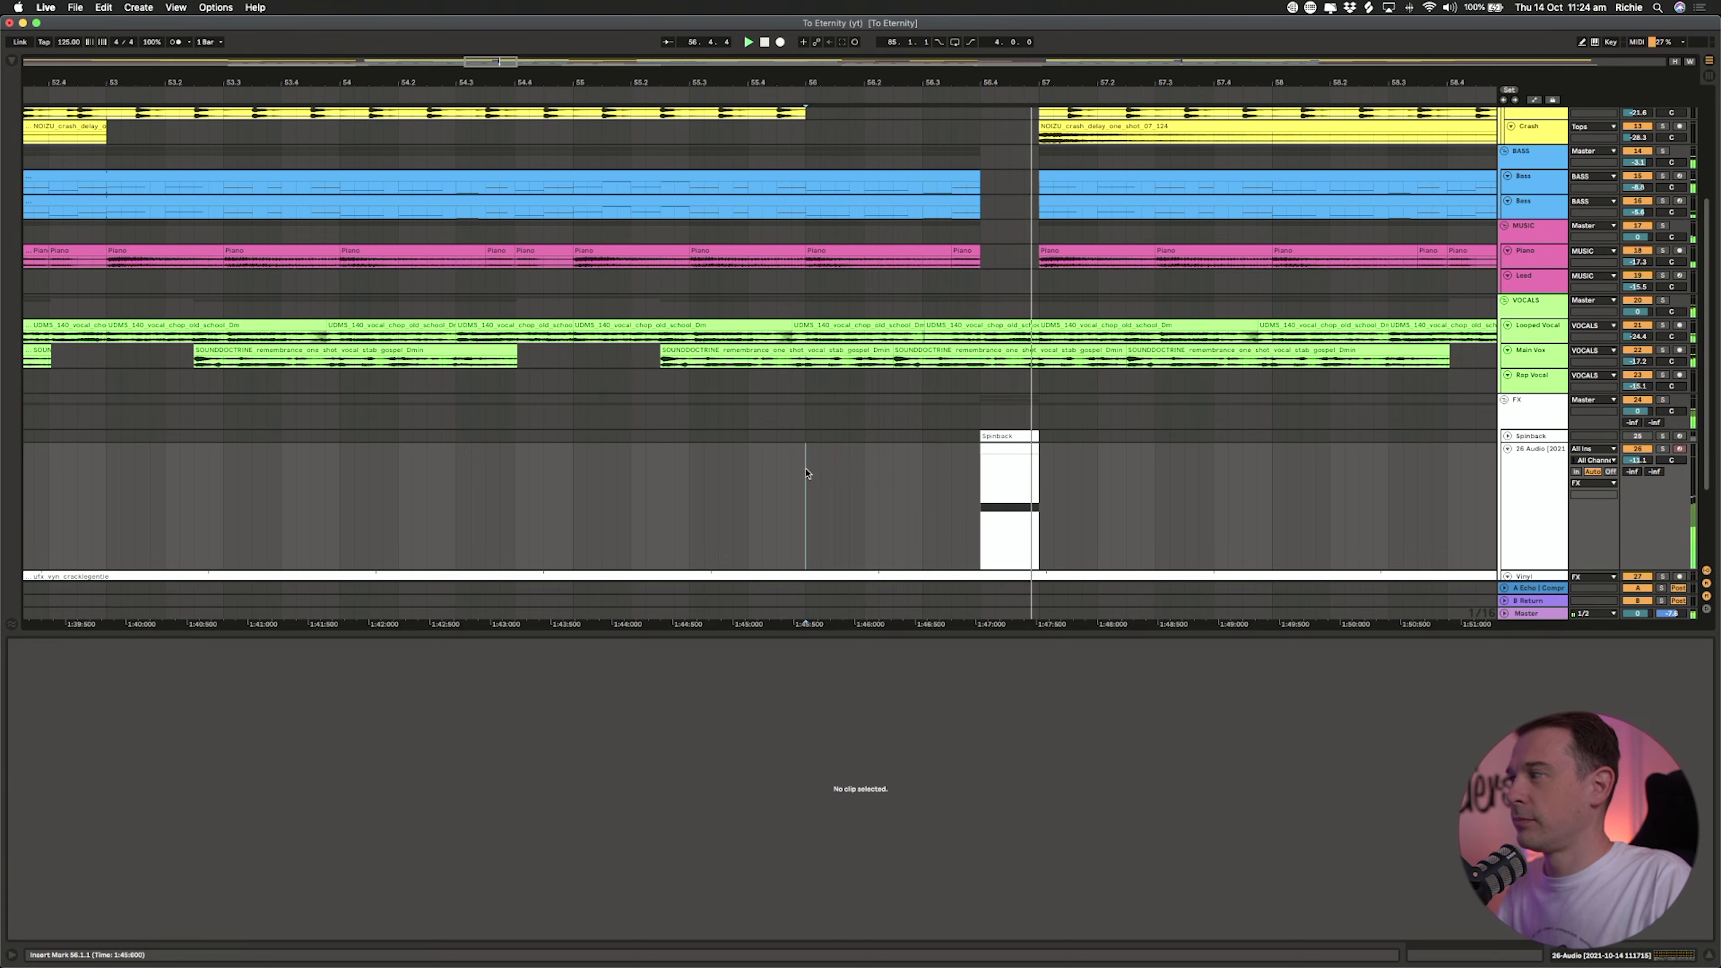